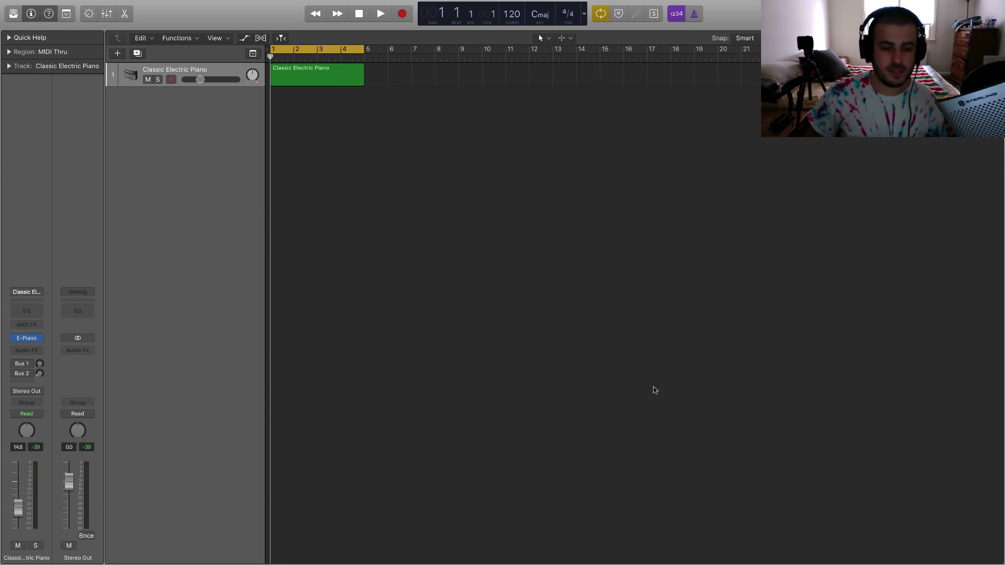
{"action": "left_click", "coordinate": [332, 78]}
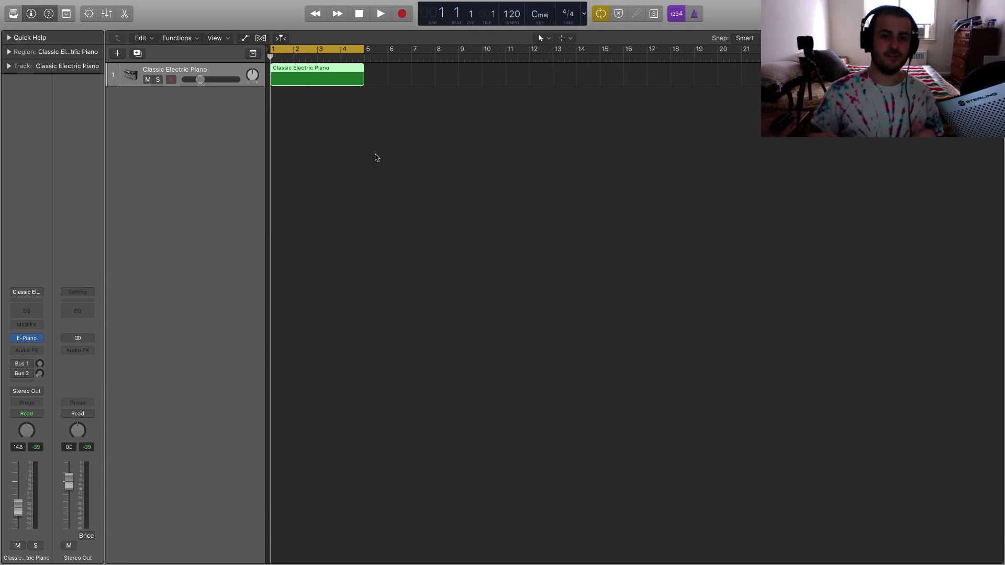
{"action": "left_click", "coordinate": [368, 102]}
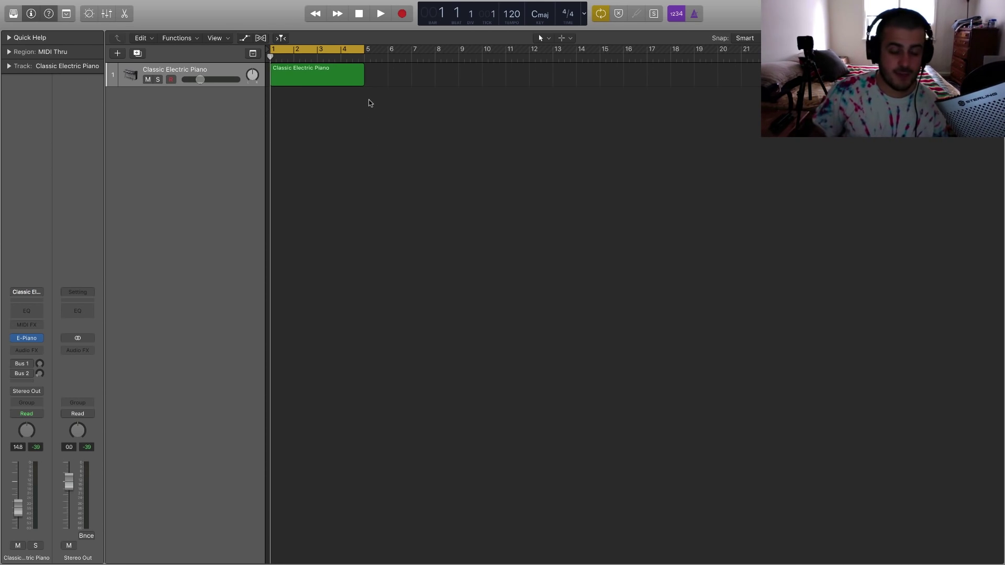
{"action": "left_click", "coordinate": [329, 74]}
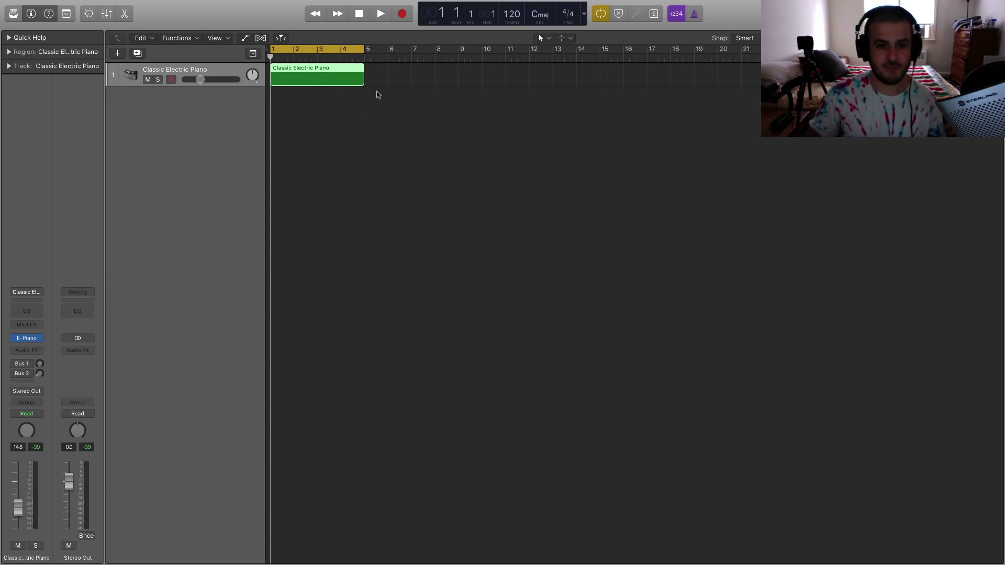
{"action": "left_click", "coordinate": [353, 102]}
{"action": "left_click", "coordinate": [356, 84]}
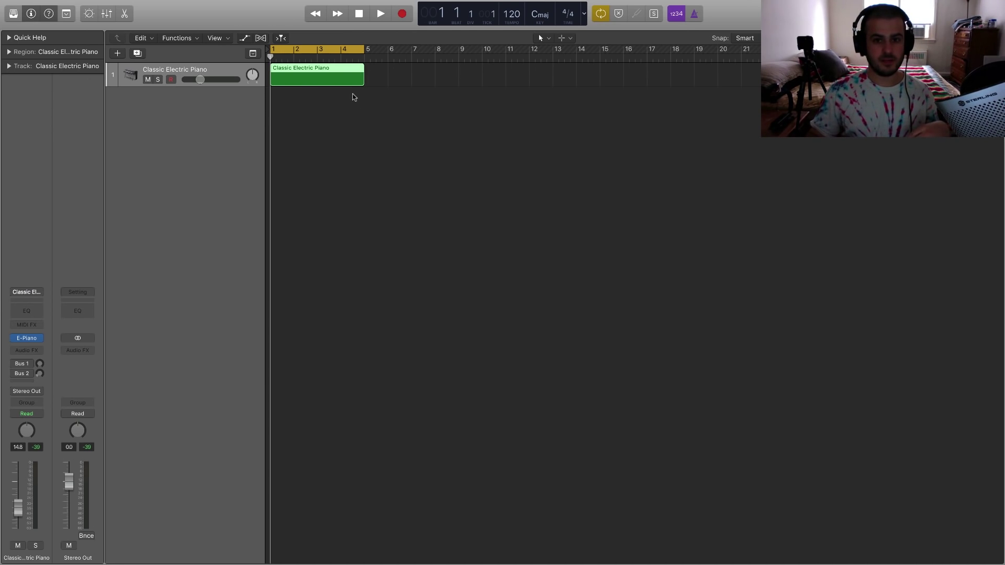
{"action": "left_click", "coordinate": [408, 135]}
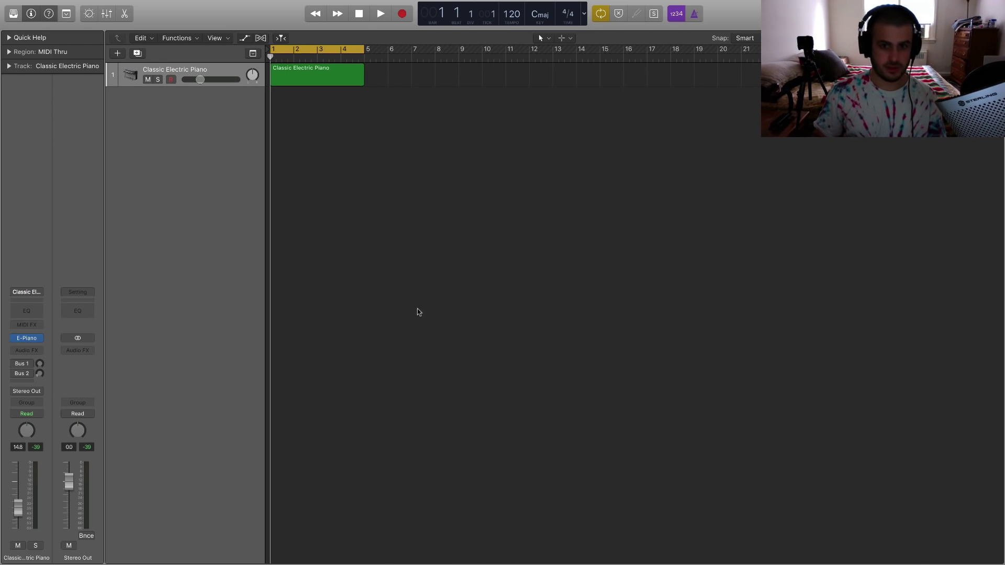
{"action": "left_click", "coordinate": [291, 74]}
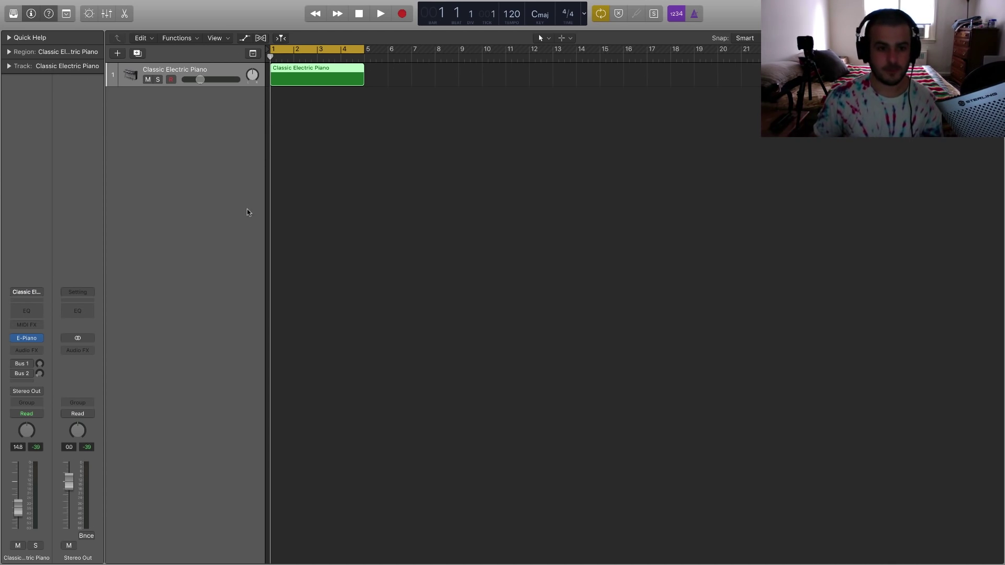
{"action": "left_click", "coordinate": [305, 190]}
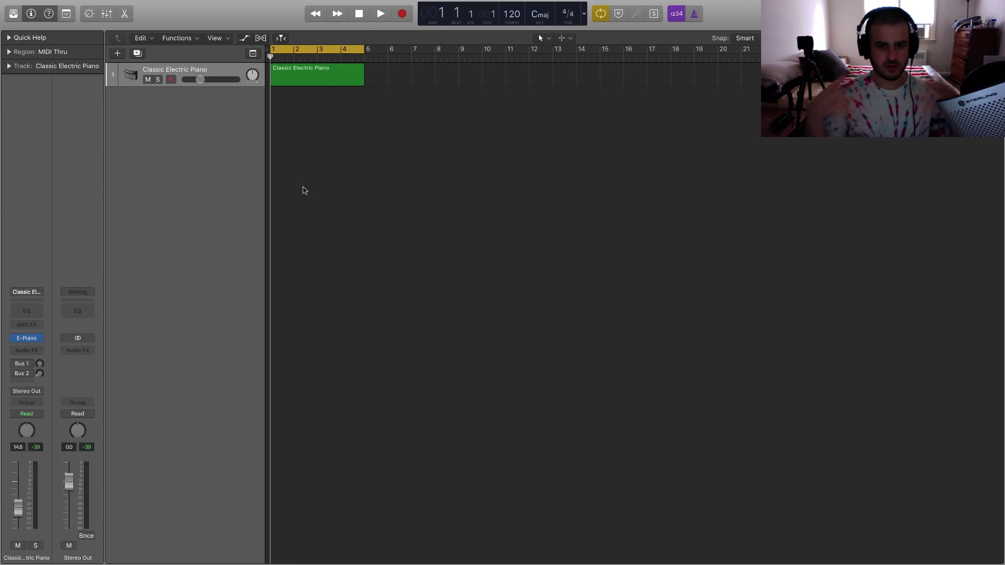
- Replace the electric piano instrument on track 1 with the stereo version of Xfer Records Serum
{"action": "left_click", "coordinate": [327, 84]}
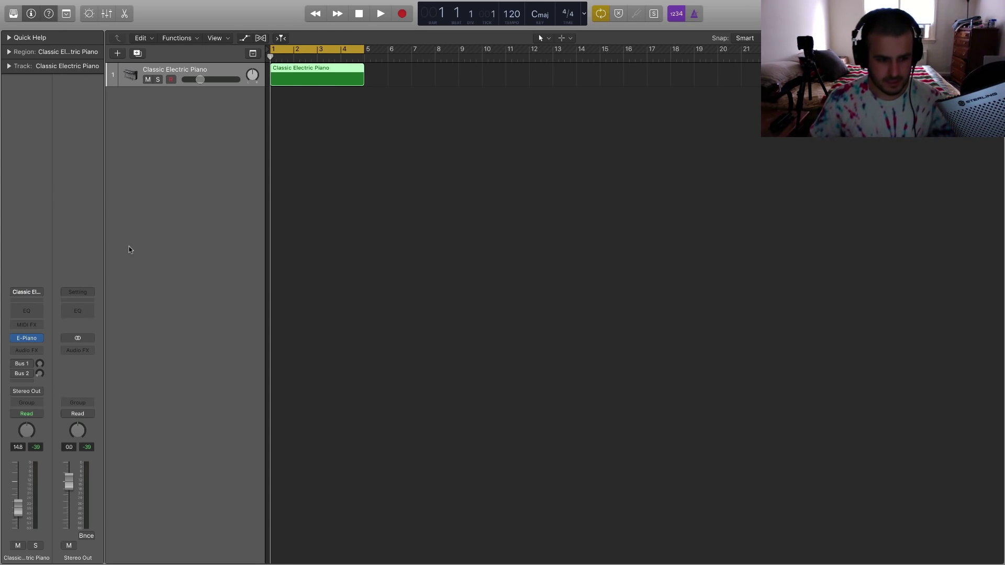
{"action": "left_click", "coordinate": [41, 339]}
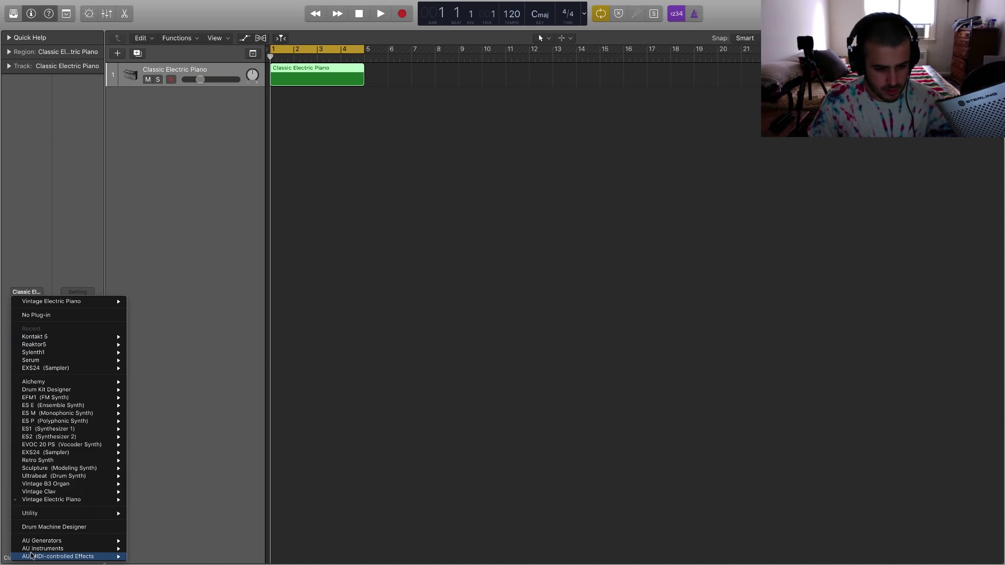
{"action": "mouse_move", "coordinate": [35, 548]}
{"action": "mouse_move", "coordinate": [168, 555]}
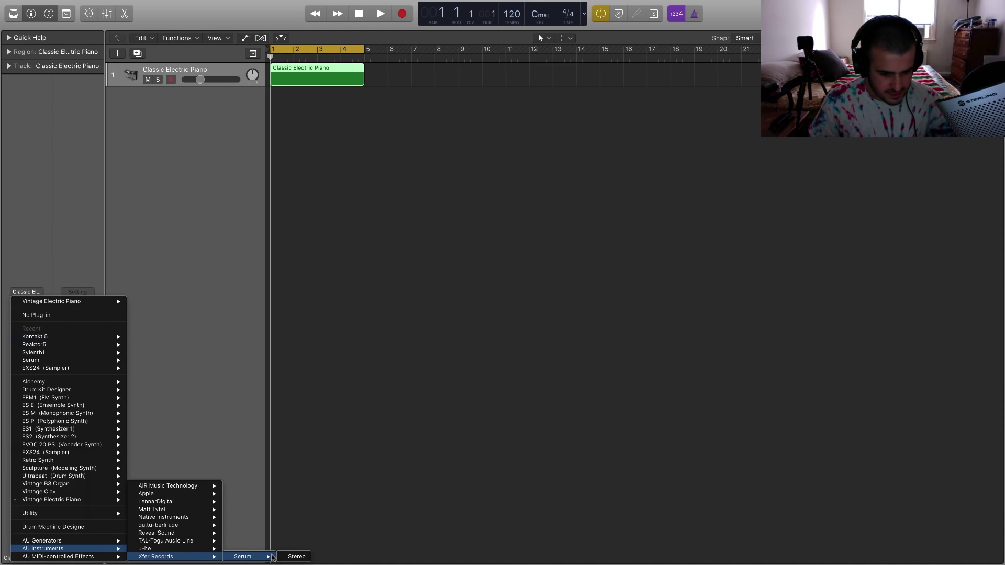
{"action": "left_click", "coordinate": [291, 556]}
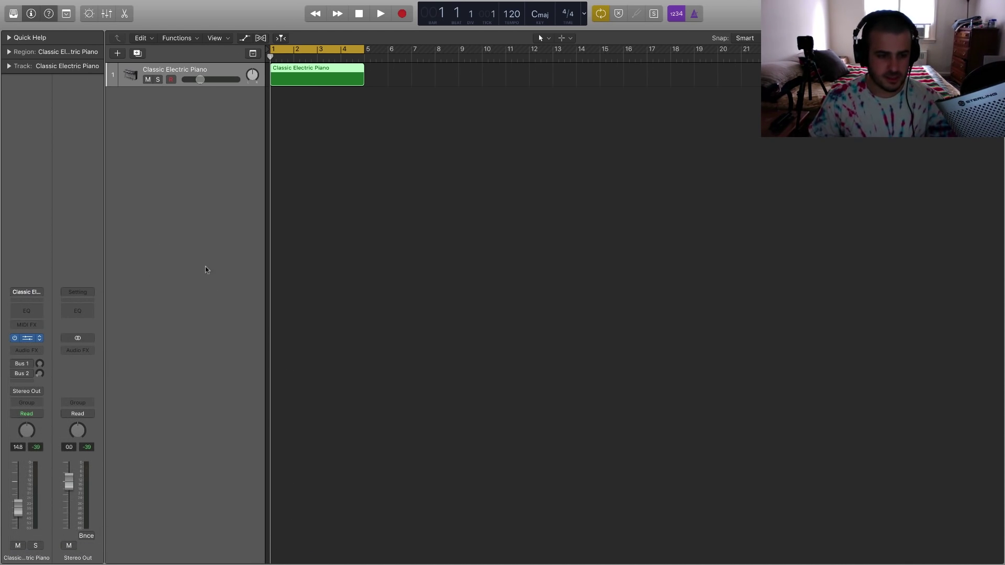
{"action": "left_click_drag", "start_coordinate": [316, 25], "coordinate": [760, 50]}
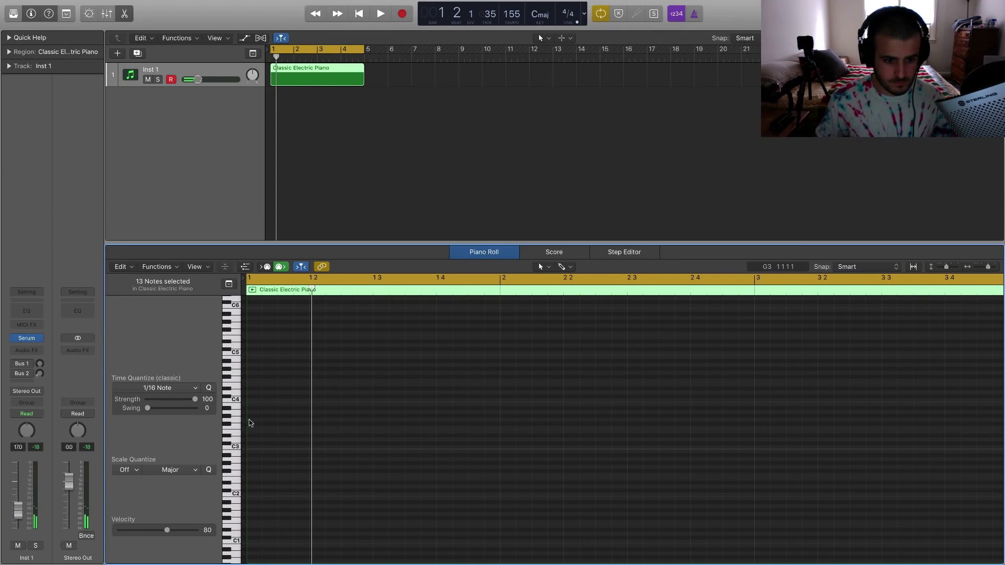
- Write the 1/16-note riff D#3, D#3, F#3, D#3, A#3, F#3, F3 in bar 1, repeat it through bar 4, and play it
{"action": "left_click_drag", "start_coordinate": [252, 416], "coordinate": [250, 438]}
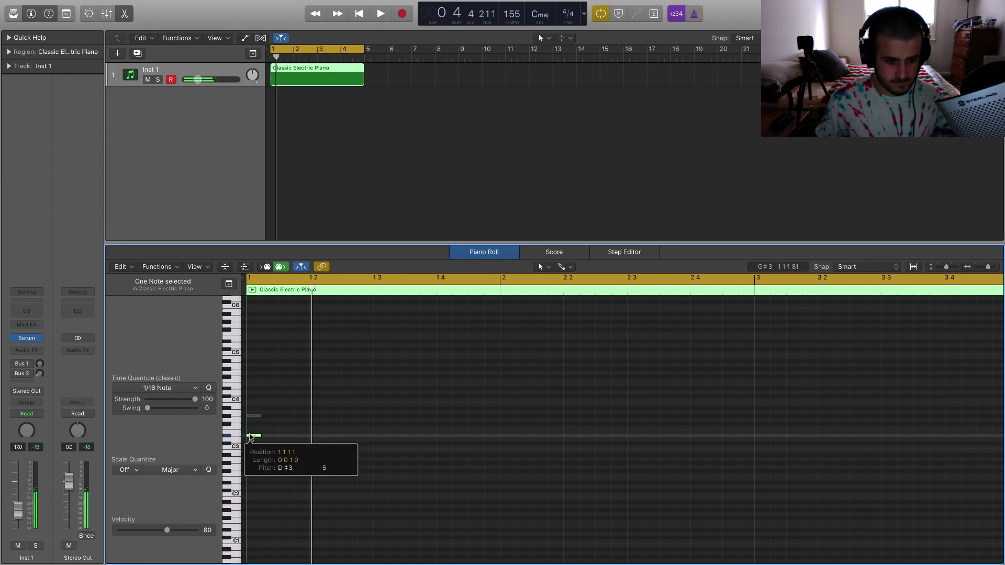
{"action": "left_click", "coordinate": [315, 437]}
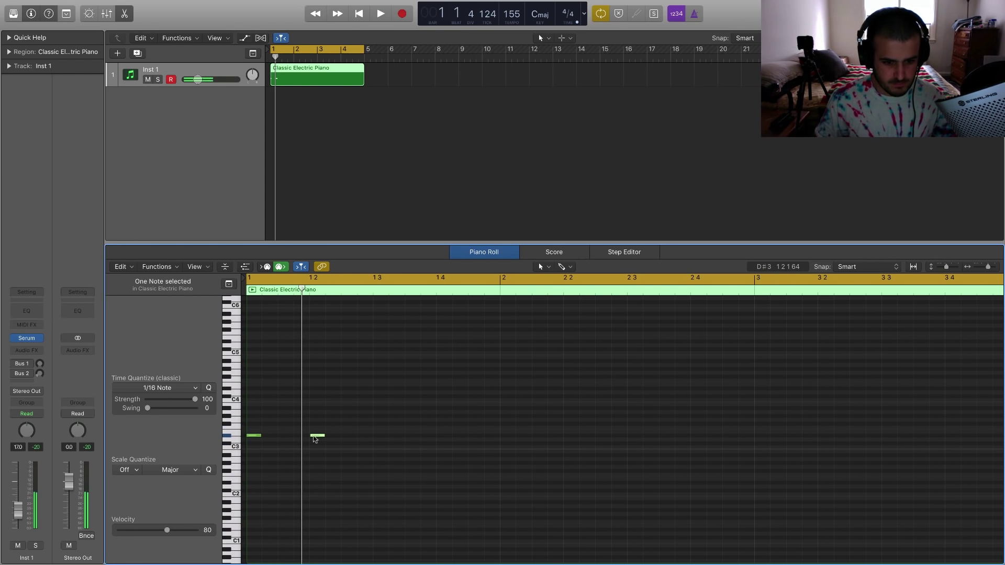
{"action": "left_click", "coordinate": [349, 423]}
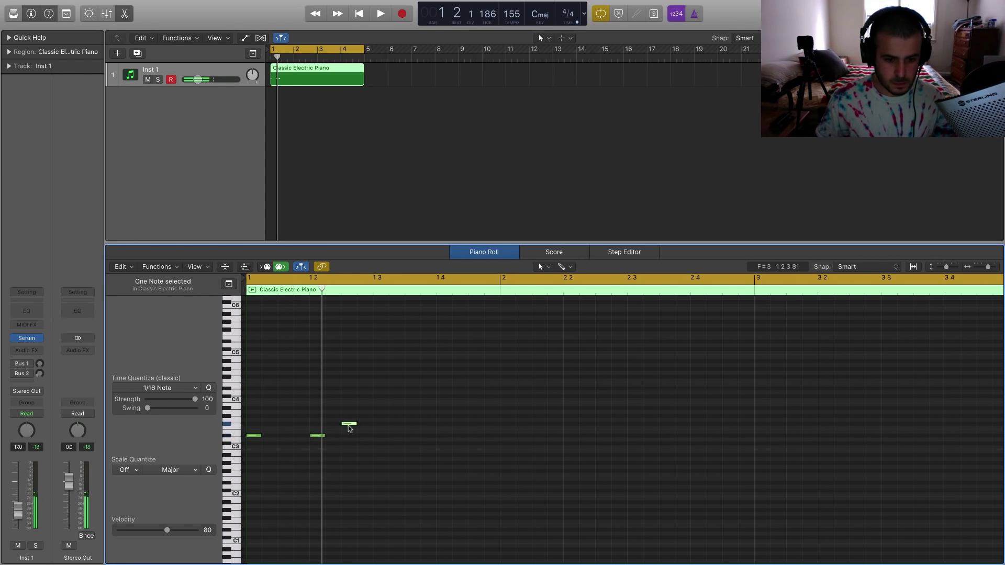
{"action": "left_click", "coordinate": [374, 435]}
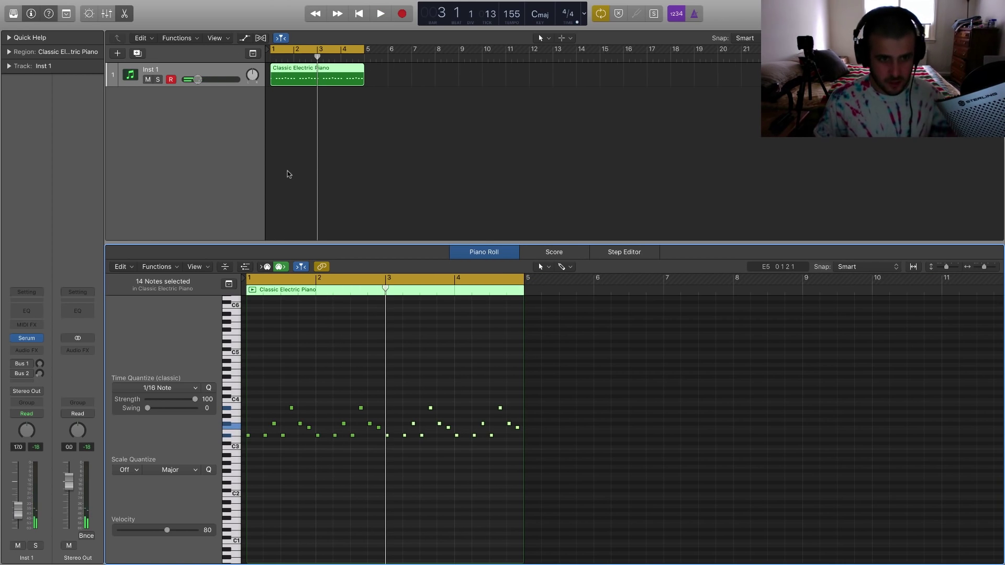
{"action": "key", "text": "space"}
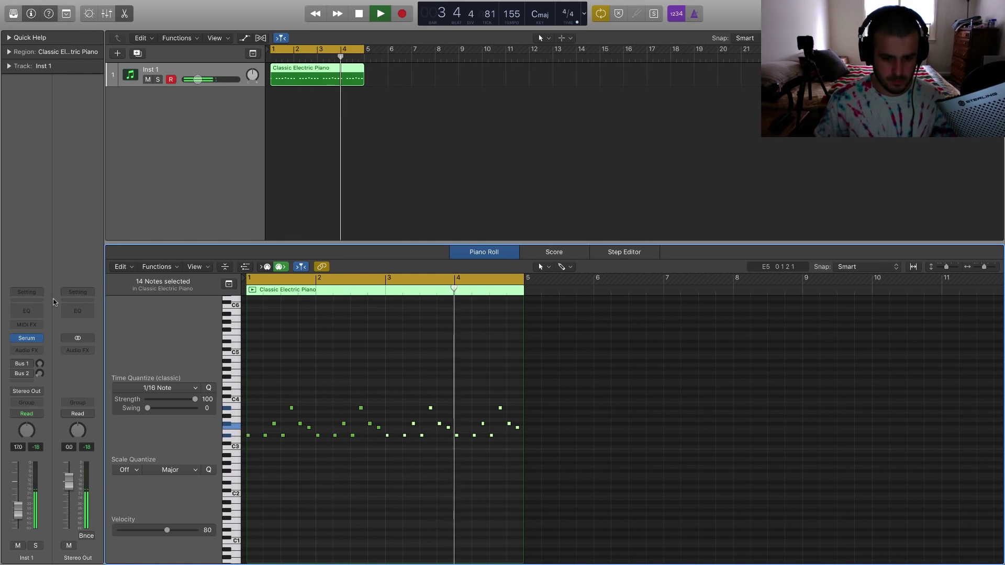
{"action": "key", "text": "space"}
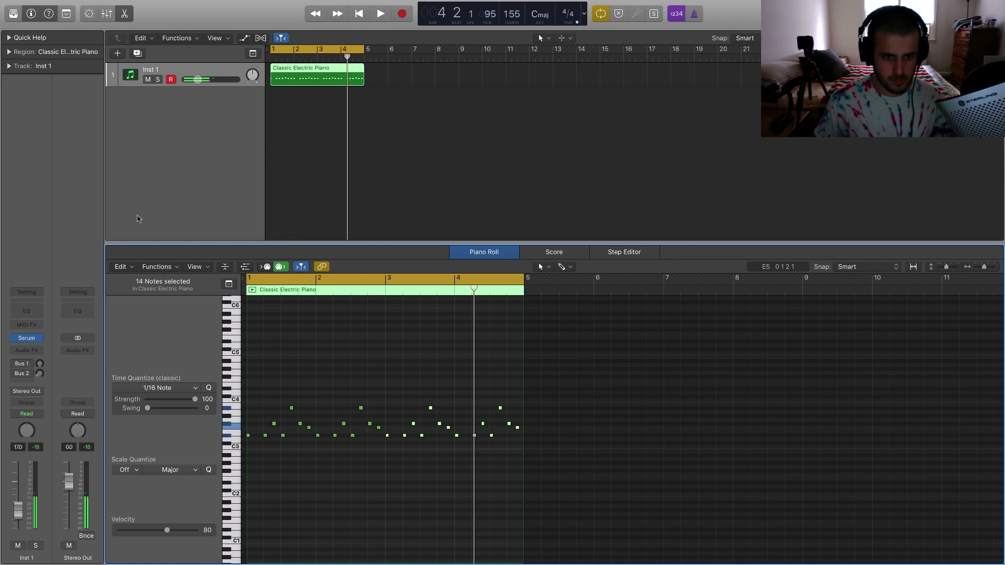
- Open Serum, bring up envelope 2, and enable the filter with the MG Low 24 type
{"action": "left_click", "coordinate": [27, 338]}
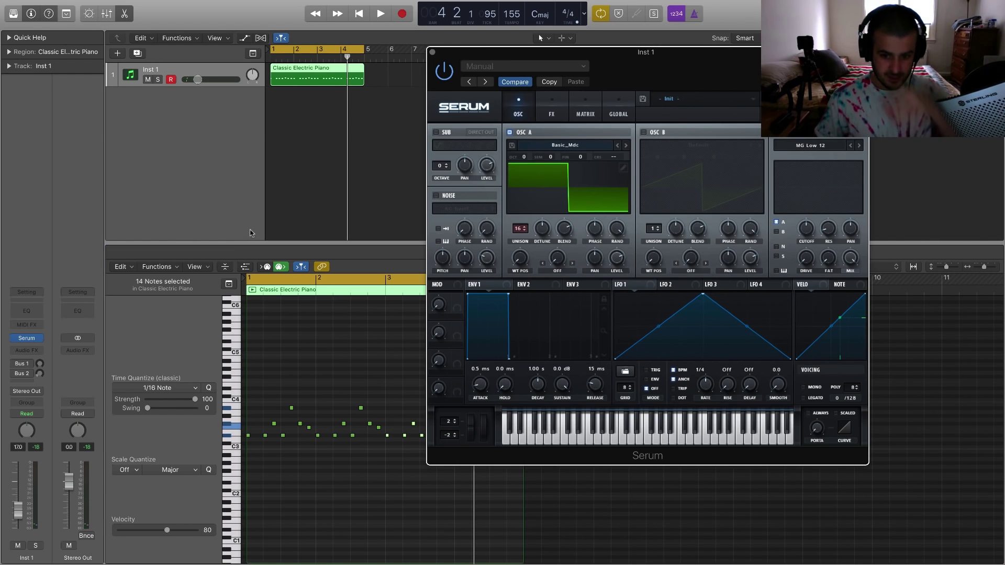
{"action": "left_click", "coordinate": [533, 288]}
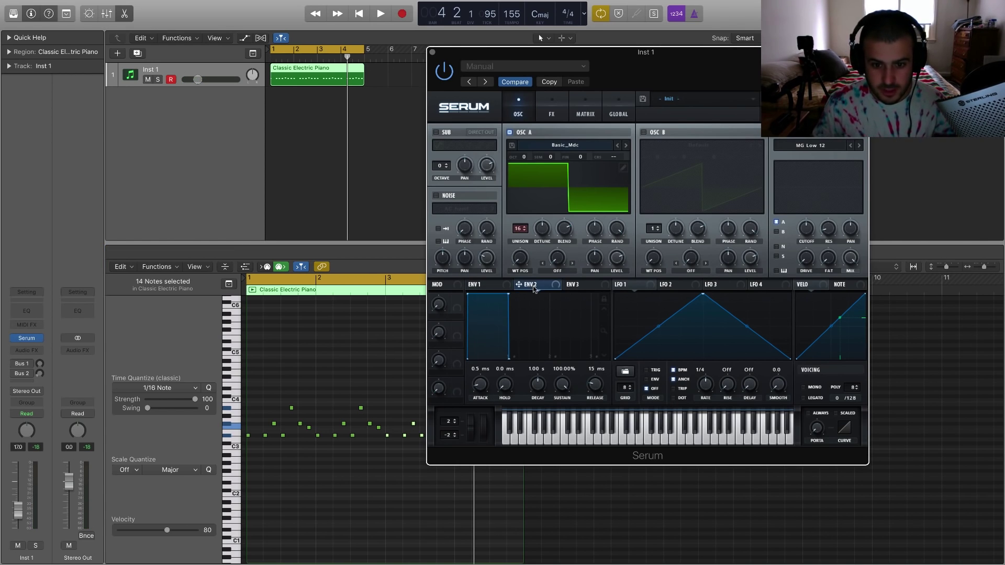
{"action": "left_click", "coordinate": [775, 137]}
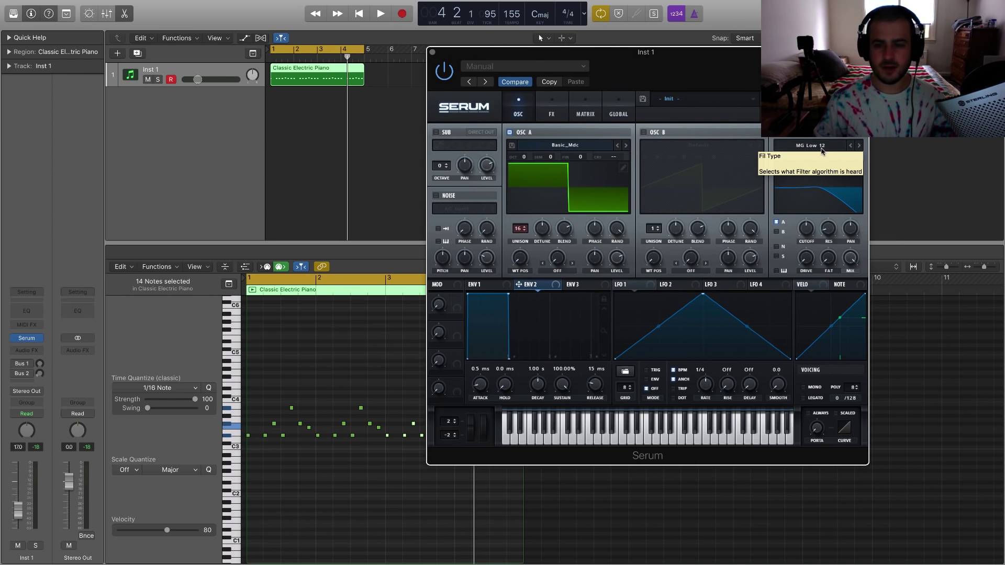
{"action": "left_click", "coordinate": [858, 146]}
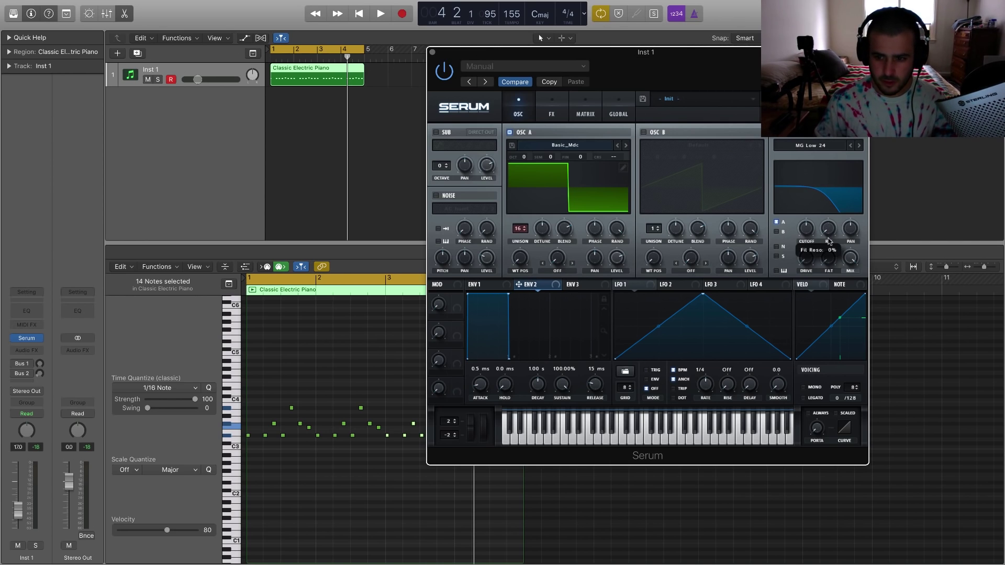
- Set envelope 2's sustain to 0% and assign it to the filter cutoff, routing oscillator B through the filter as well
{"action": "left_click_drag", "start_coordinate": [562, 386], "coordinate": [551, 505]}
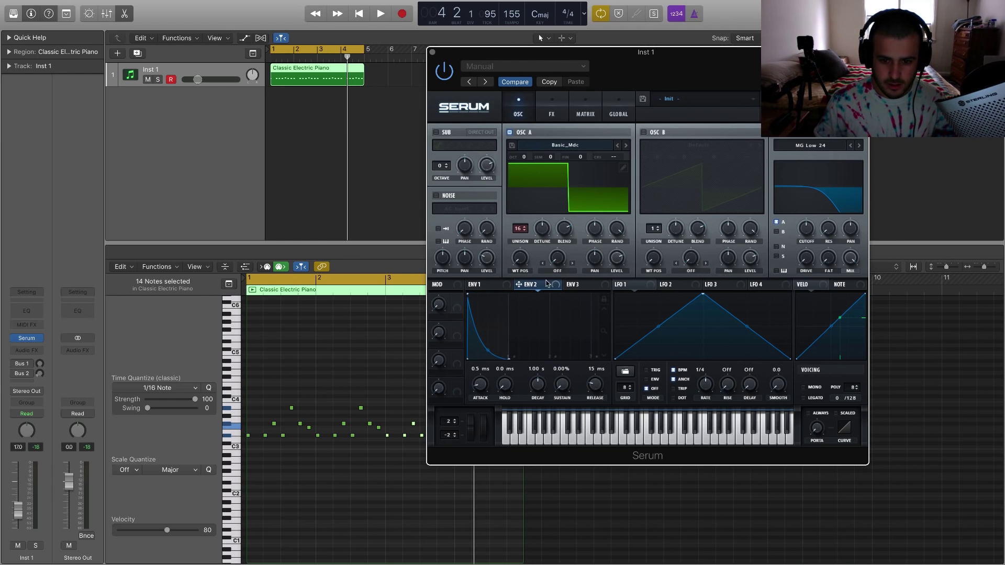
{"action": "left_click_drag", "start_coordinate": [545, 283], "coordinate": [805, 237]}
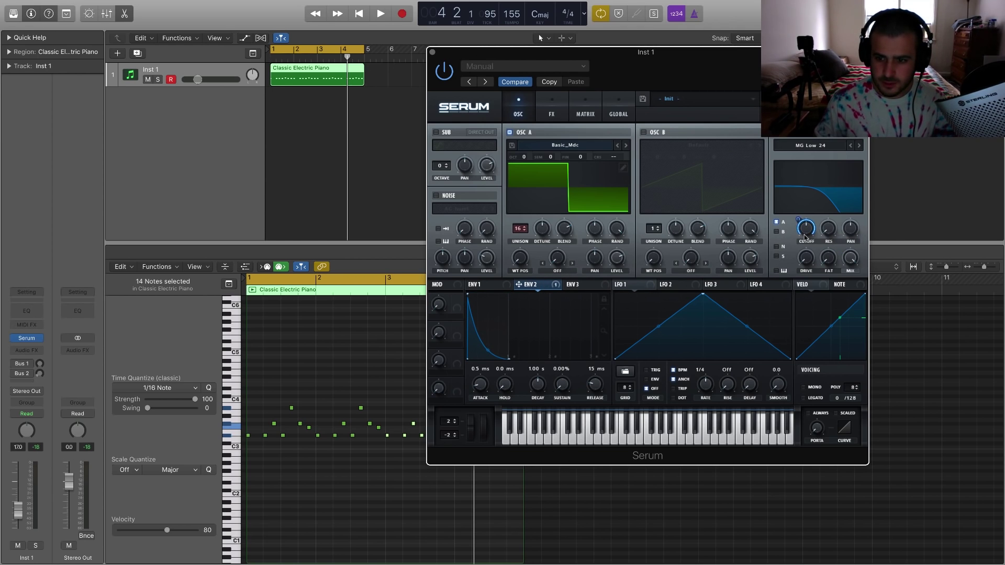
{"action": "left_click", "coordinate": [776, 232]}
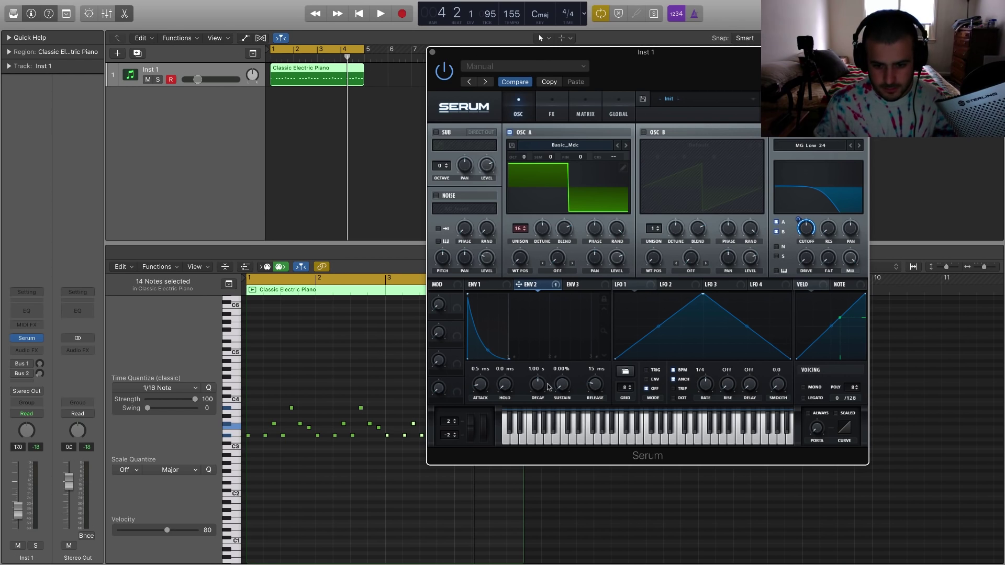
- Set envelope 2's decay to 343 ms and raise oscillator A by one octave while playing the riff
{"action": "left_click_drag", "start_coordinate": [548, 386], "coordinate": [535, 389]}
{"action": "key", "text": "space"}
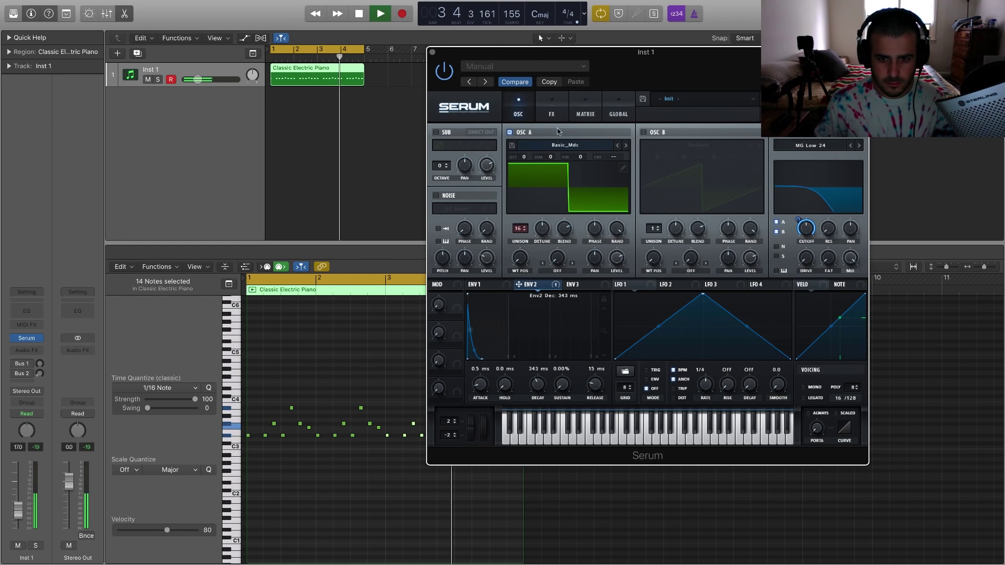
{"action": "left_click_drag", "start_coordinate": [523, 156], "coordinate": [524, 149]}
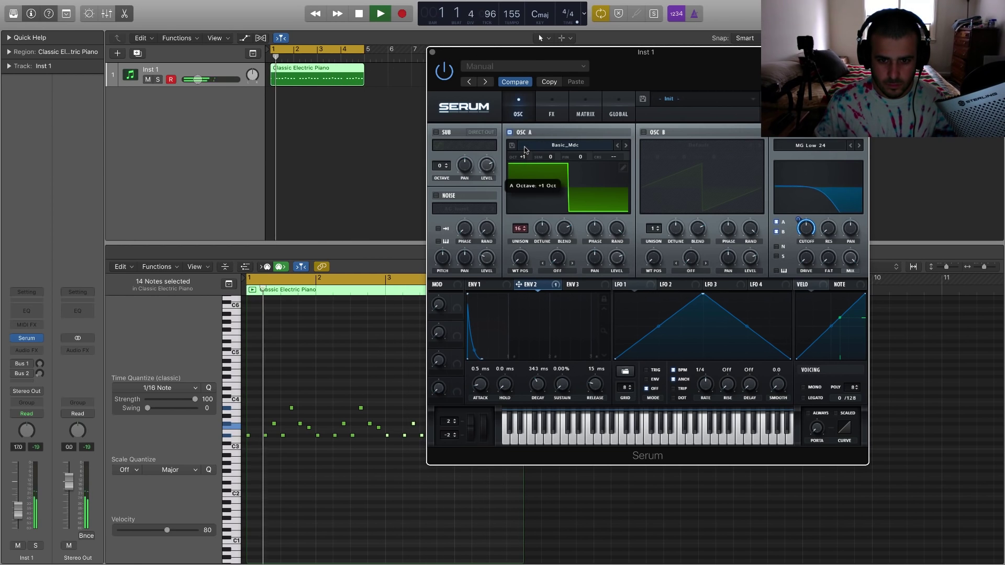
{"action": "key", "text": "space"}
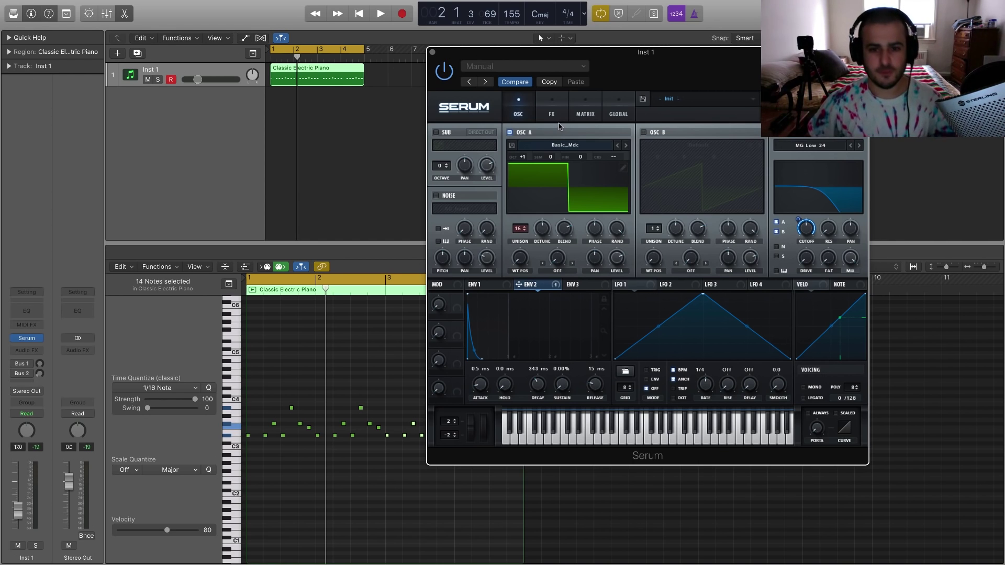
- Enable Serum's delay effect in ping-pong mode and listen to the riff with it
{"action": "left_click", "coordinate": [557, 116]}
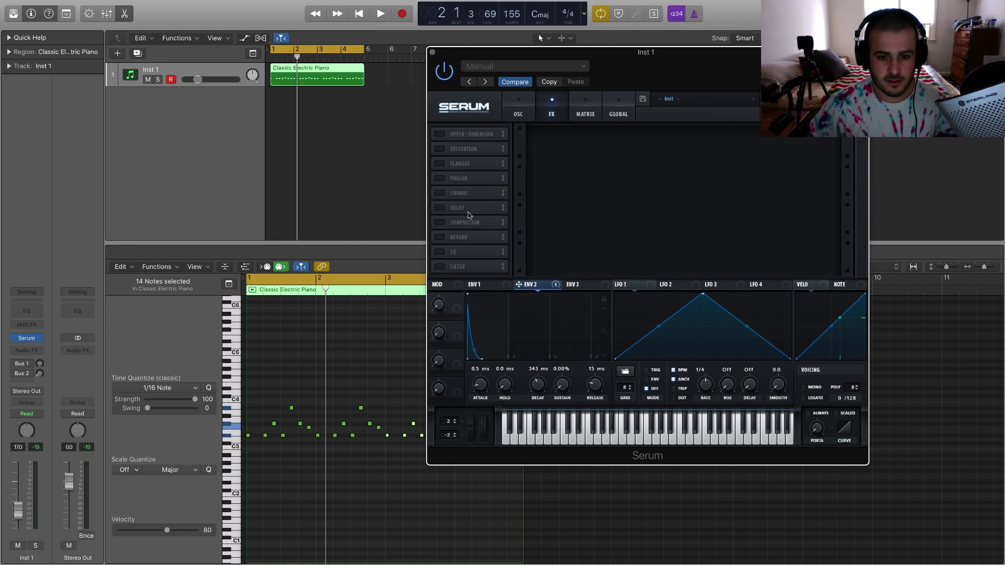
{"action": "left_click", "coordinate": [439, 208]}
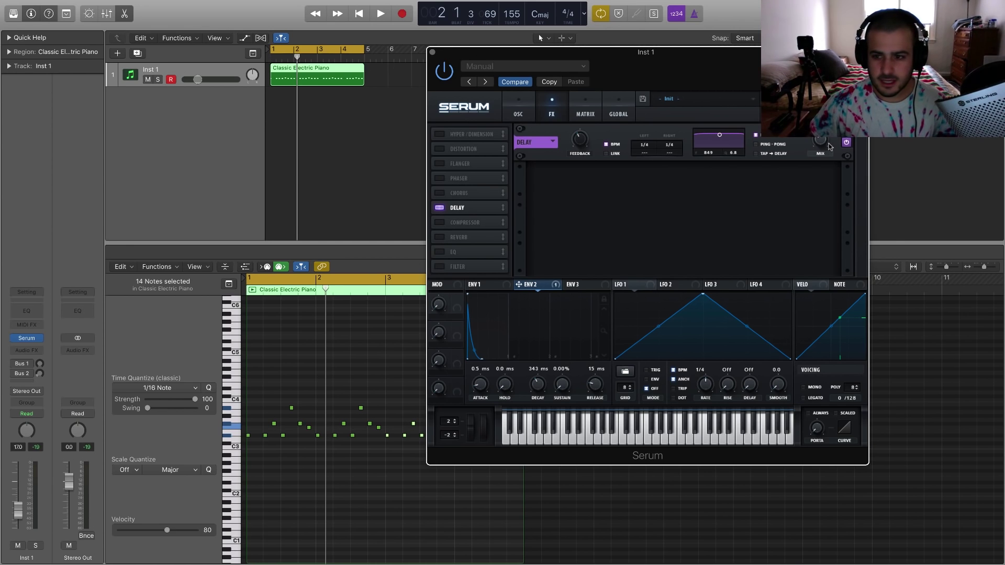
{"action": "key", "text": "space"}
{"action": "left_click", "coordinate": [756, 145]}
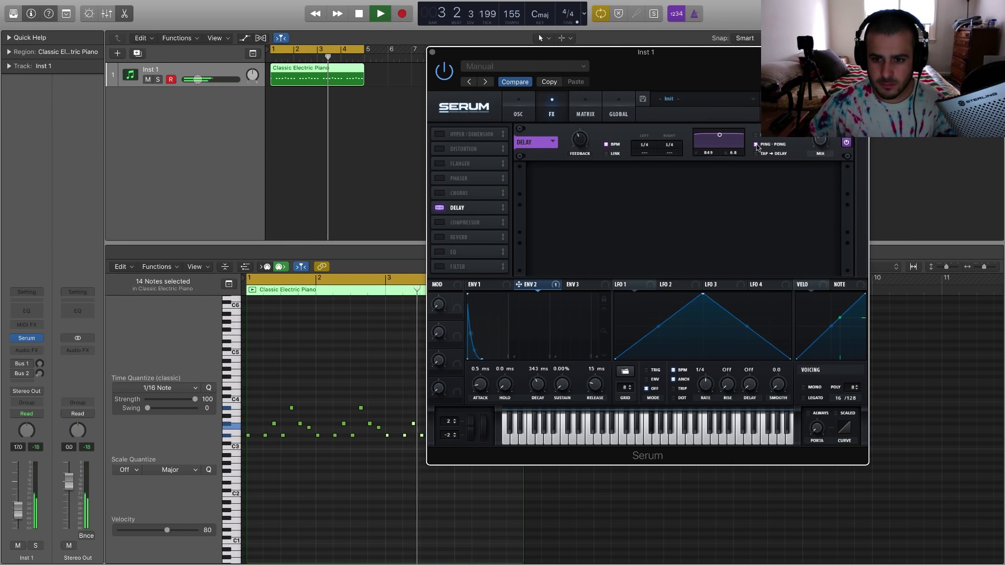
{"action": "left_click", "coordinate": [757, 145]}
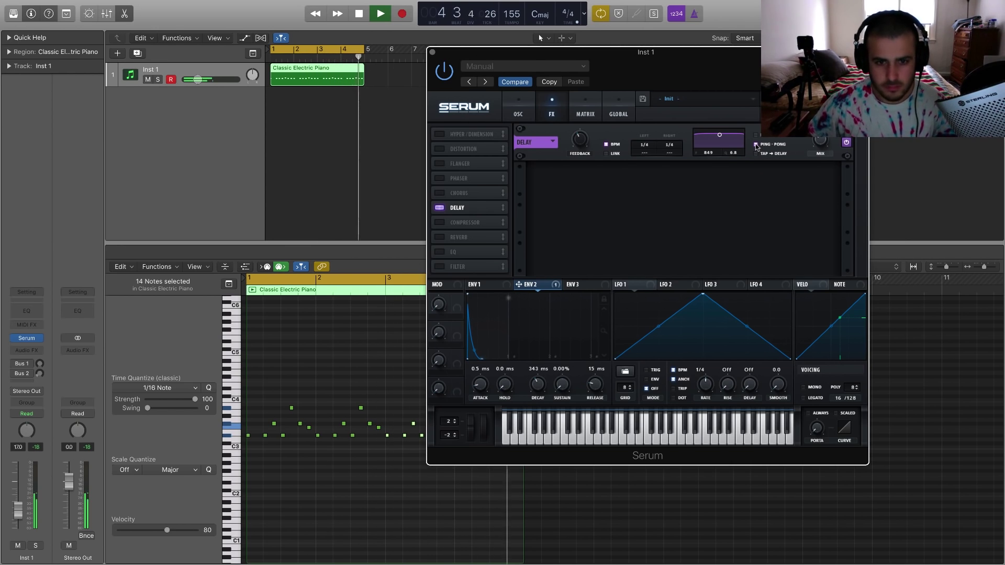
{"action": "key", "text": "space"}
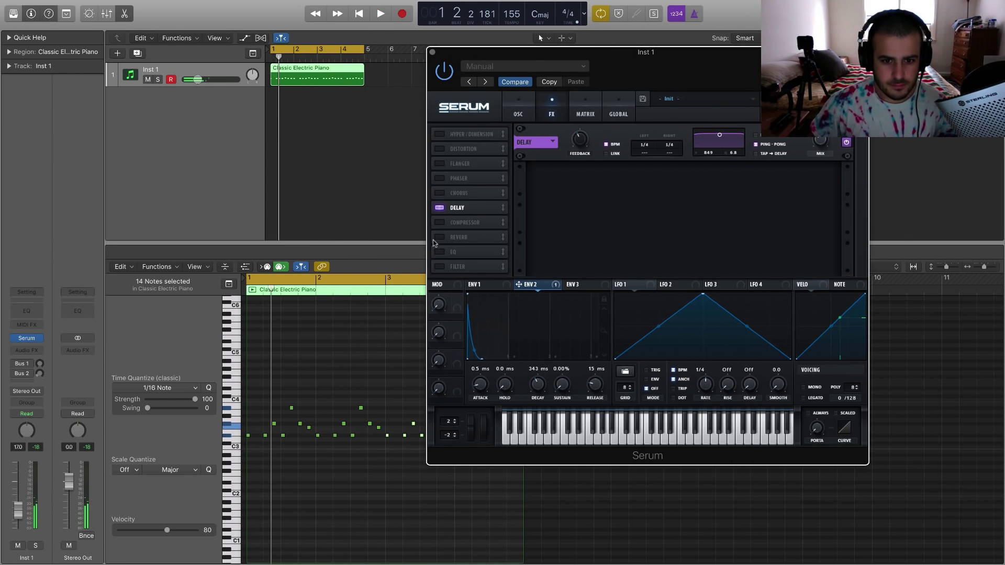
- Close the Serum window and insert a Space Designer reverb on the Inst 1 track
{"action": "left_click", "coordinate": [432, 53]}
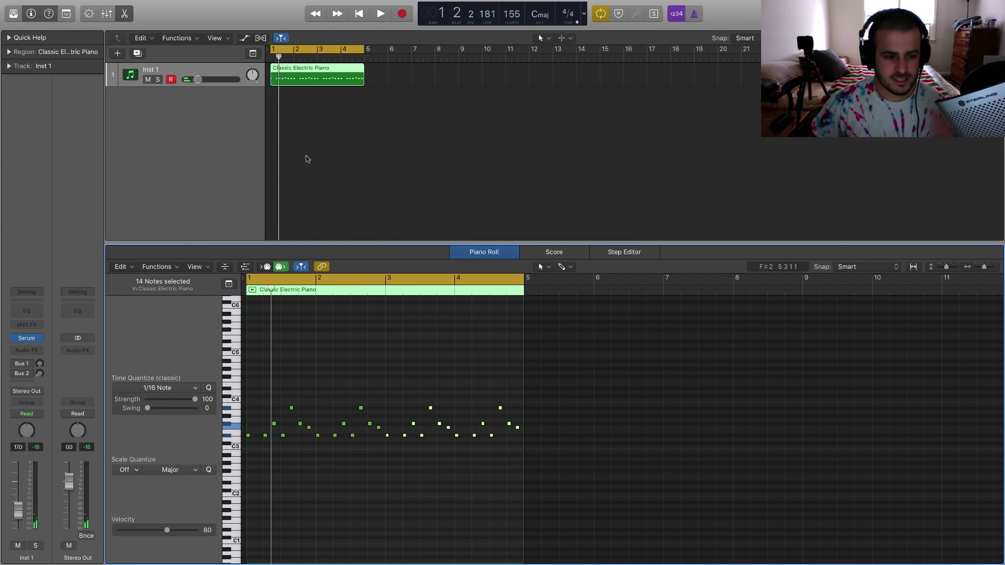
{"action": "left_click", "coordinate": [39, 349]}
{"action": "mouse_move", "coordinate": [72, 492]}
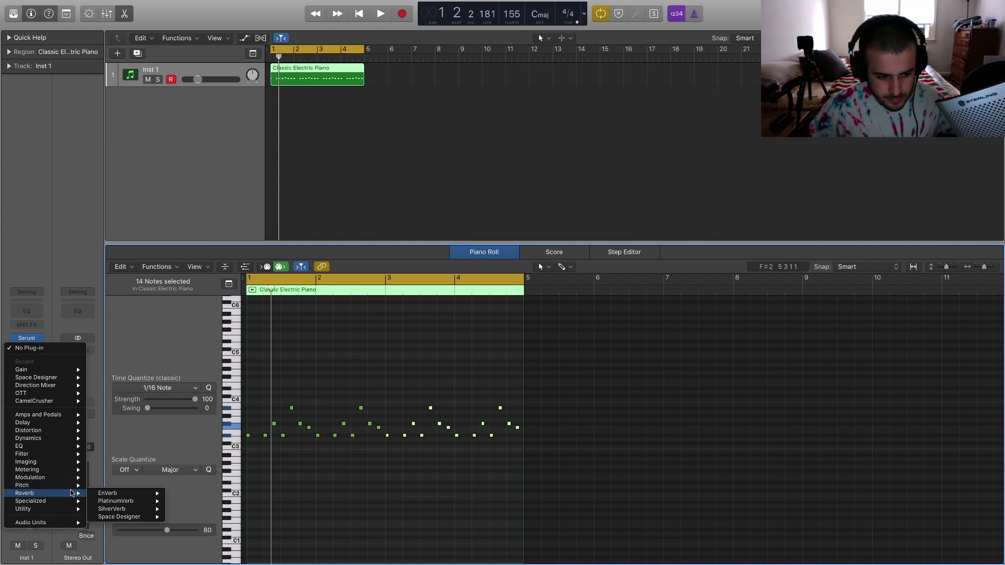
{"action": "mouse_move", "coordinate": [151, 516]}
{"action": "left_click", "coordinate": [208, 517]}
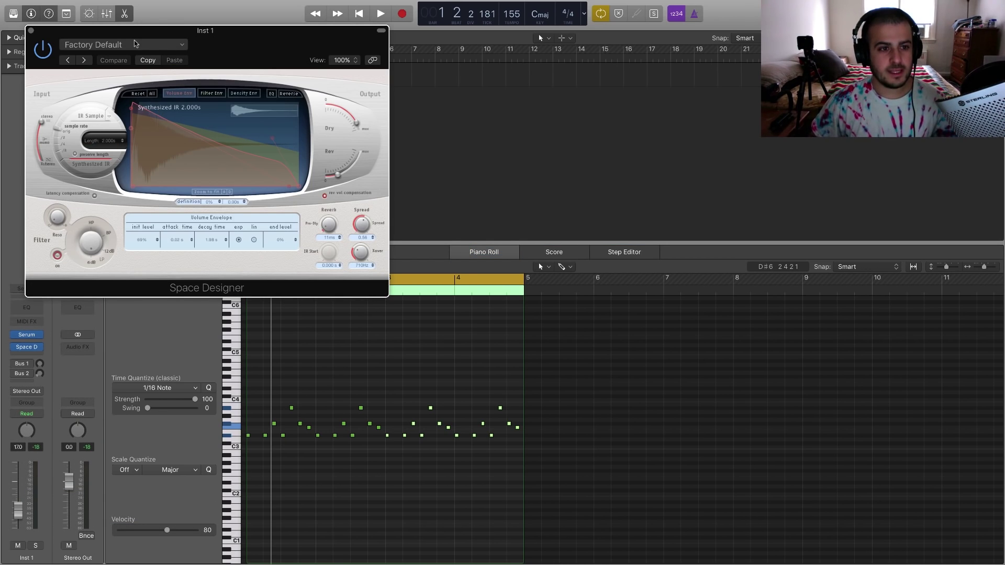
- Load the 04.4s Dream Hall preset from Space Designer's large hall settings
{"action": "left_click", "coordinate": [134, 43]}
{"action": "mouse_move", "coordinate": [108, 212]}
{"action": "mouse_move", "coordinate": [223, 218]}
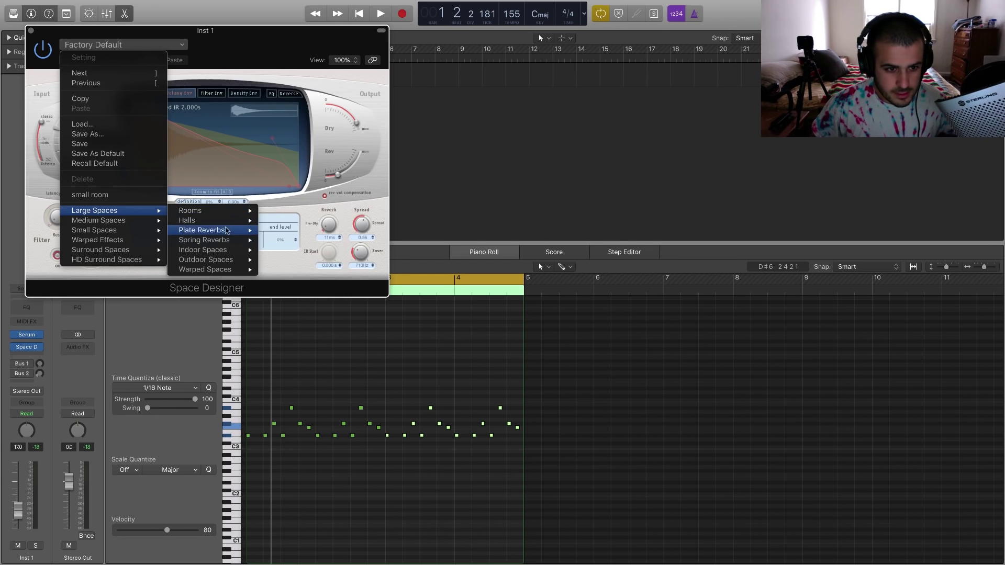
{"action": "left_click", "coordinate": [122, 45]}
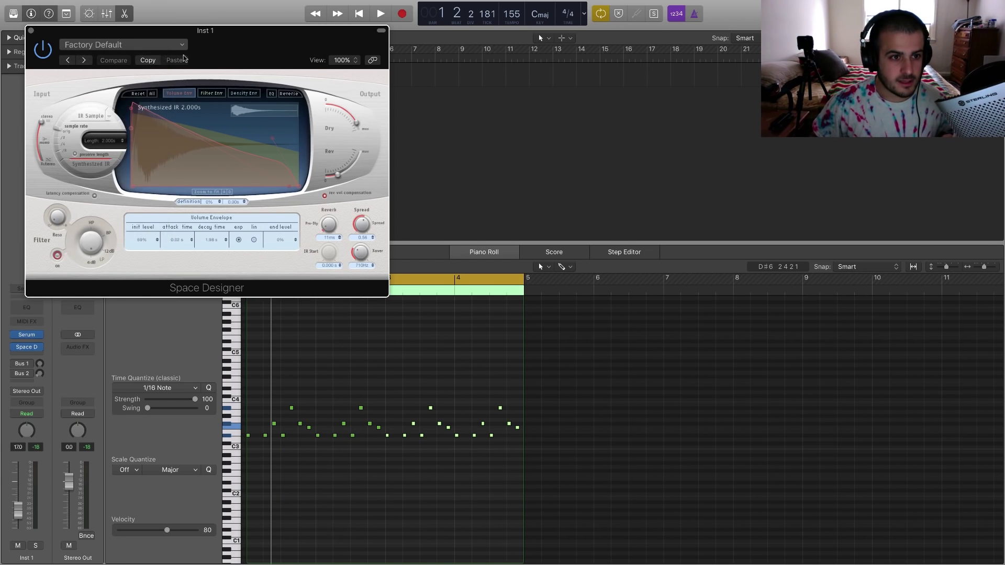
{"action": "left_click", "coordinate": [121, 44]}
{"action": "mouse_move", "coordinate": [134, 212]}
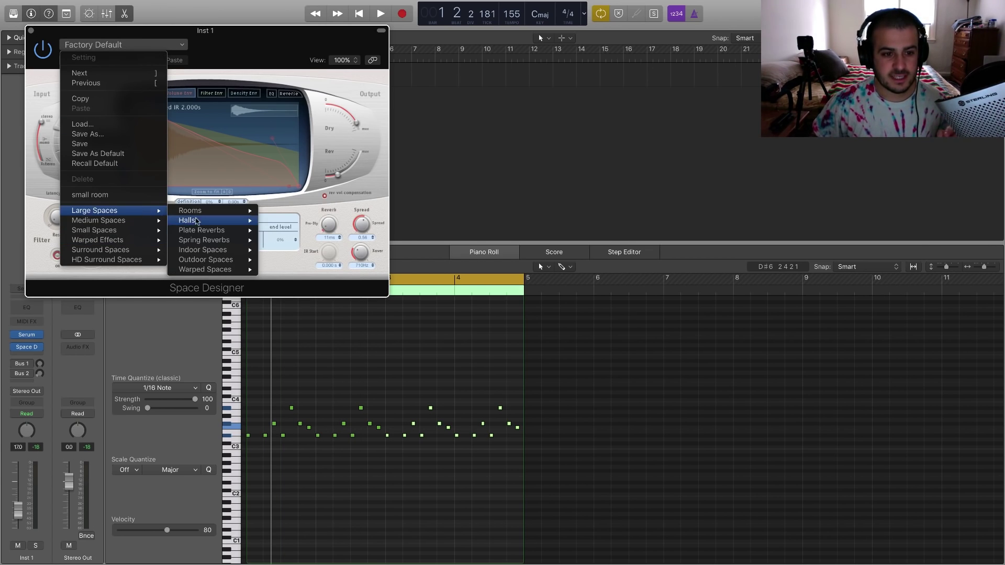
{"action": "mouse_move", "coordinate": [198, 223]}
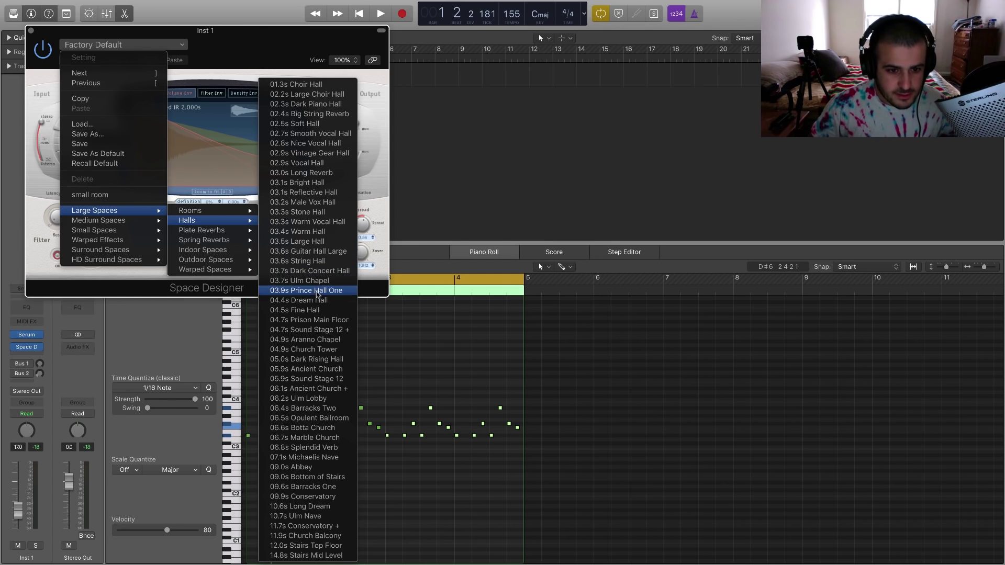
{"action": "left_click", "coordinate": [296, 300]}
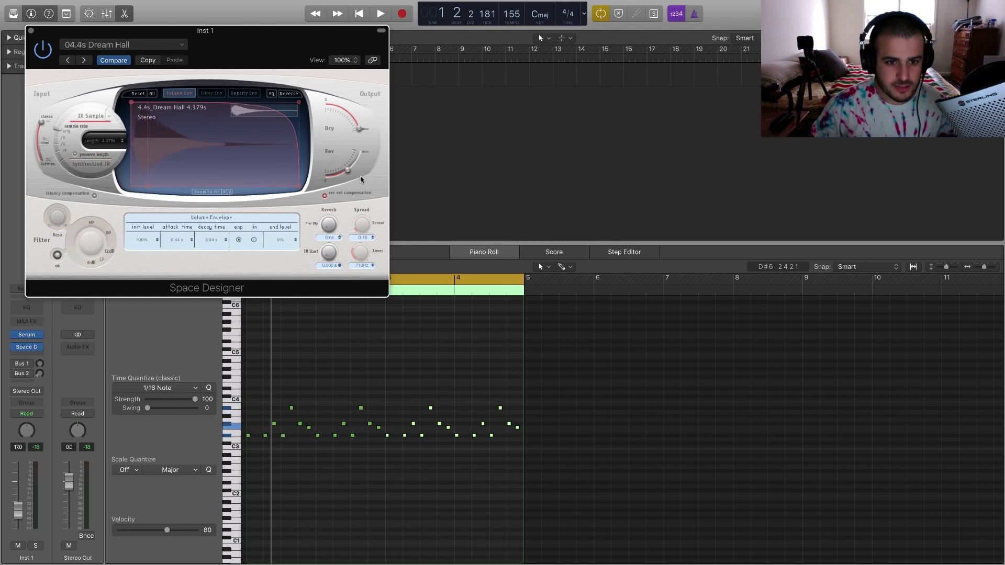
- Lower the reverb output level to about -28 dB while the riff plays, and close Space Designer
{"action": "mouse_move", "coordinate": [343, 176]}
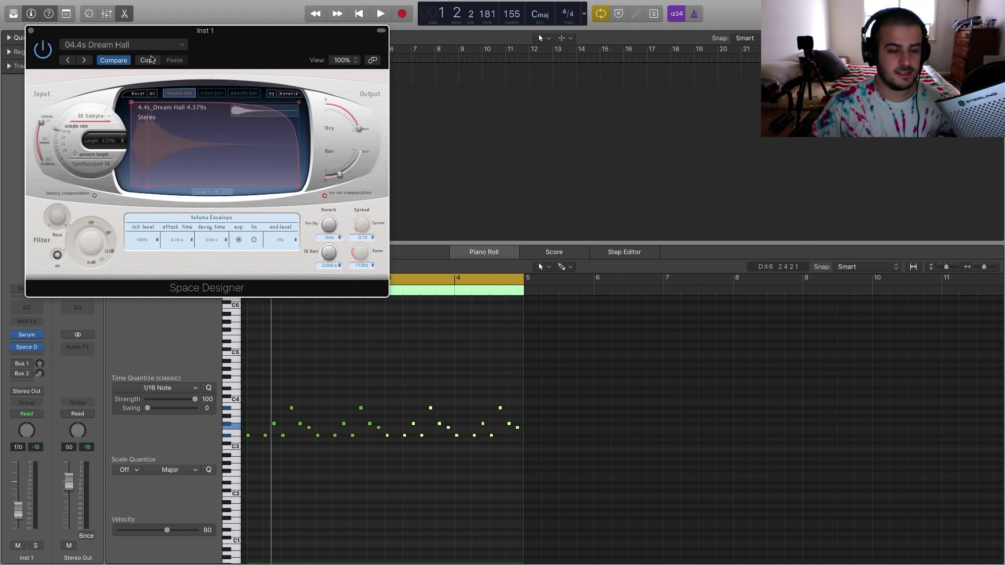
{"action": "key", "text": "space"}
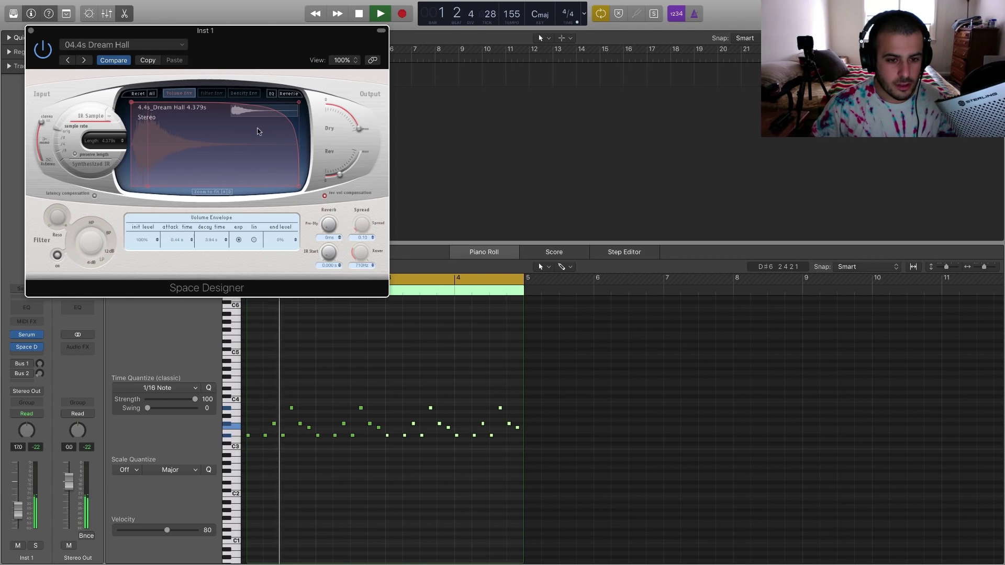
{"action": "left_click_drag", "start_coordinate": [338, 174], "coordinate": [331, 178]}
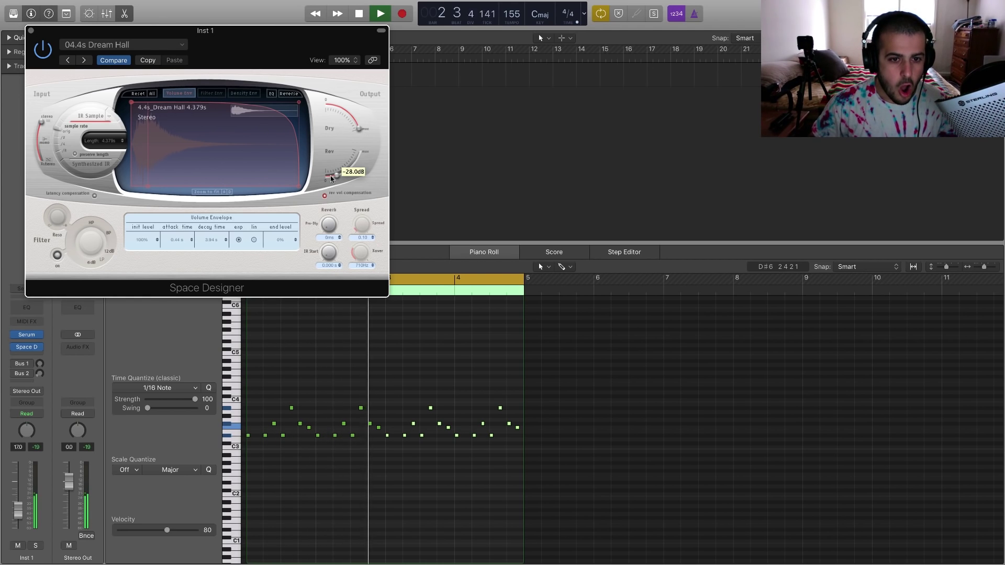
{"action": "key", "text": "space"}
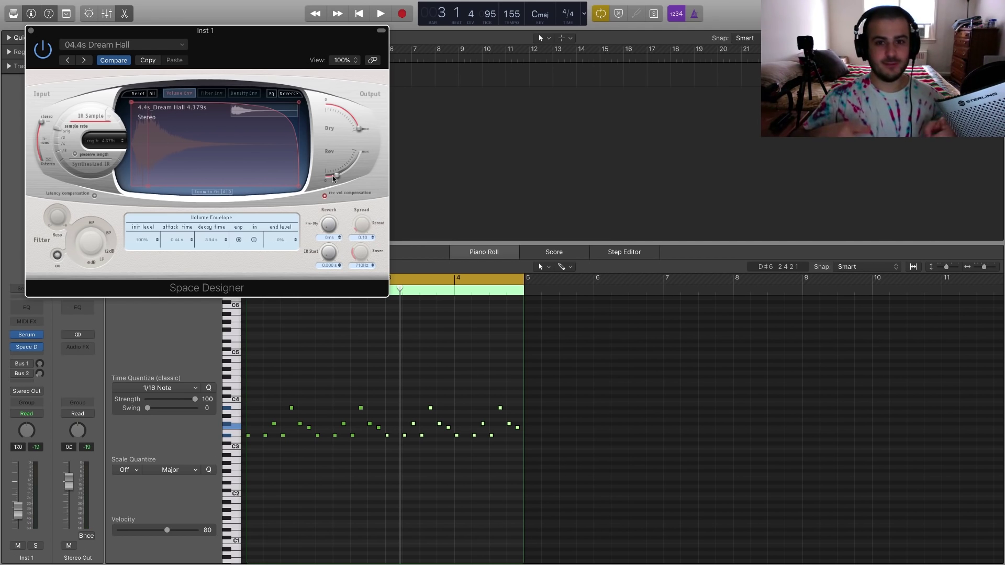
{"action": "key", "text": "space"}
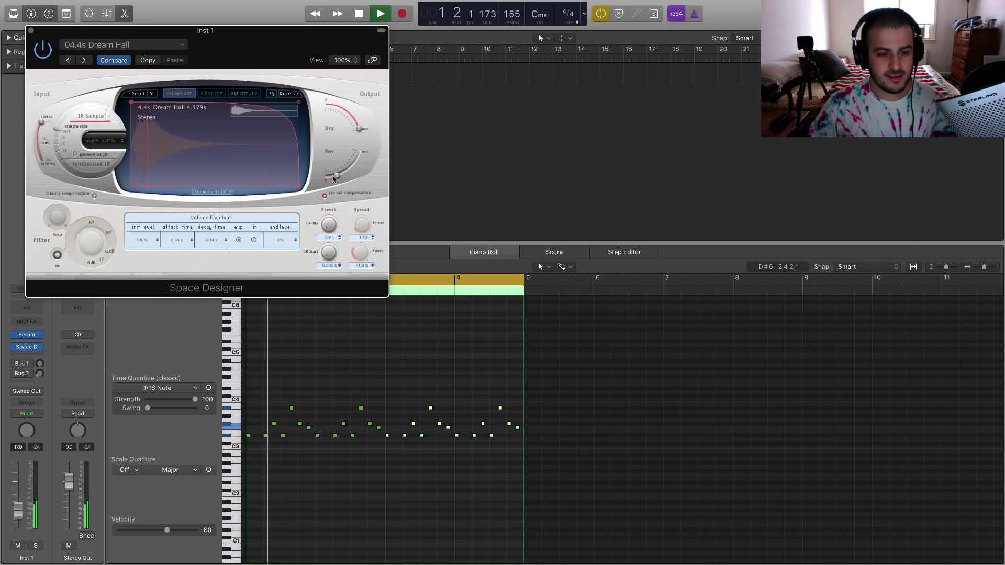
{"action": "left_click", "coordinate": [30, 31]}
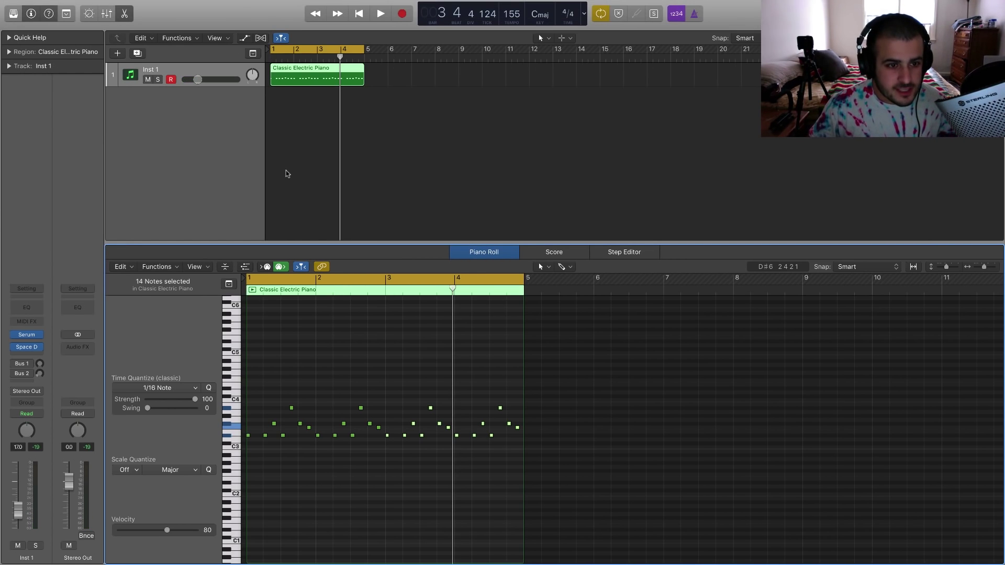
- Enlarge the arrangement area, repeat the four-bar melody region out to bar 17, and extend the cycle range to match
{"action": "left_click", "coordinate": [213, 114]}
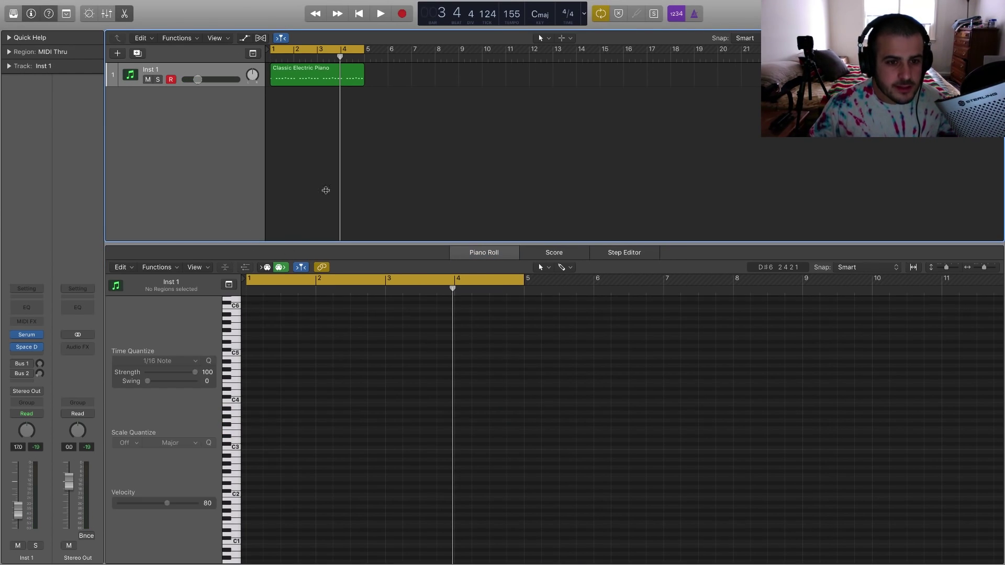
{"action": "left_click_drag", "start_coordinate": [251, 246], "coordinate": [251, 314]}
{"action": "left_click_drag", "start_coordinate": [309, 74], "coordinate": [493, 75]}
{"action": "key", "text": "super+r"}
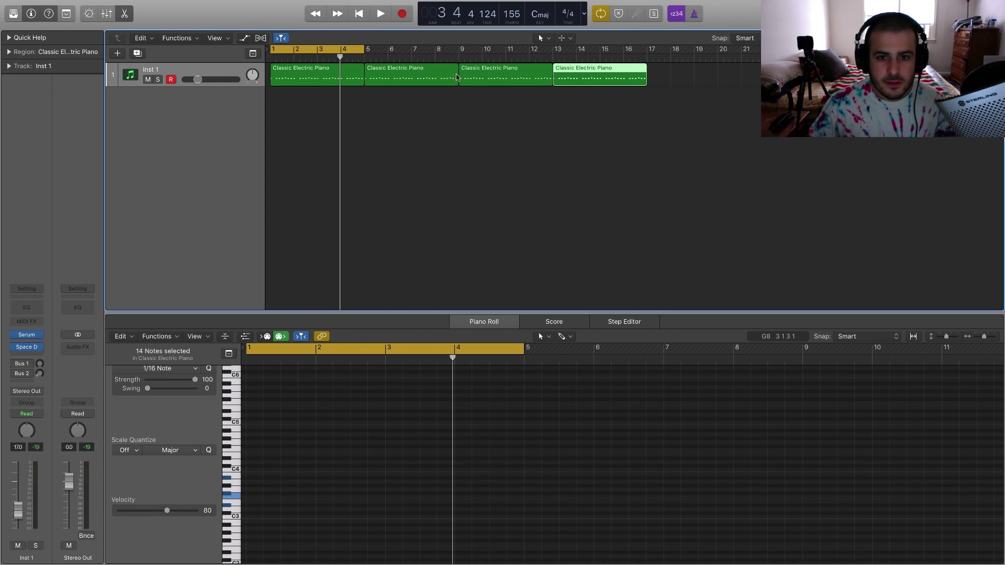
{"action": "left_click_drag", "start_coordinate": [360, 50], "coordinate": [645, 55]}
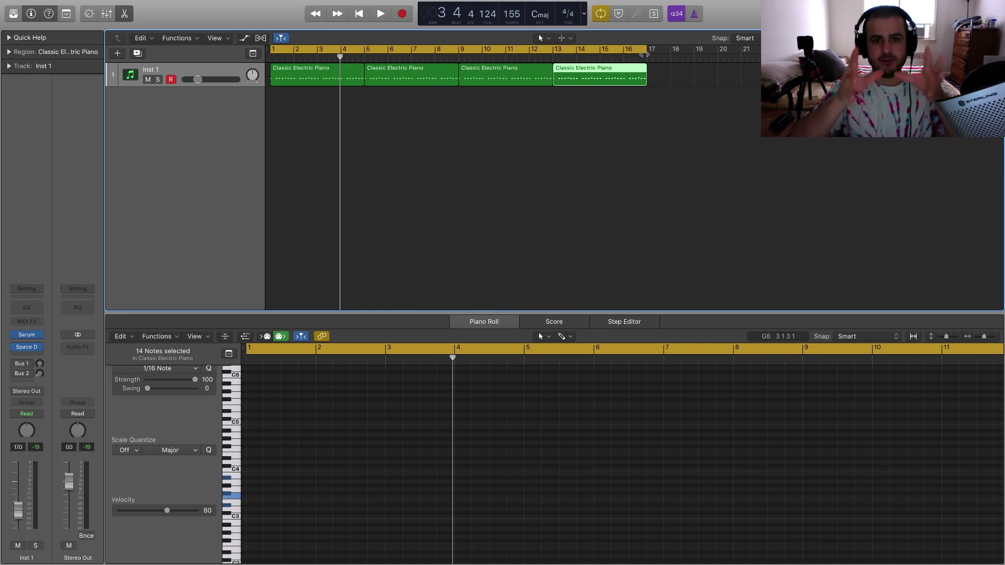
- Highlight the first and second eight-bar halves of the melody in turn, and play the arrangement
{"action": "left_click_drag", "start_coordinate": [654, 161], "coordinate": [488, 62]}
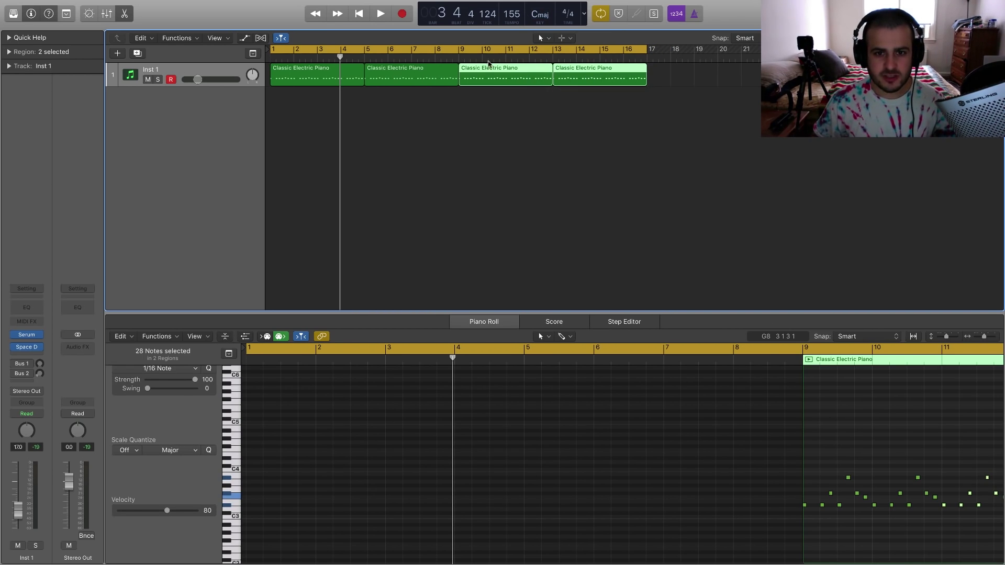
{"action": "left_click", "coordinate": [448, 136]}
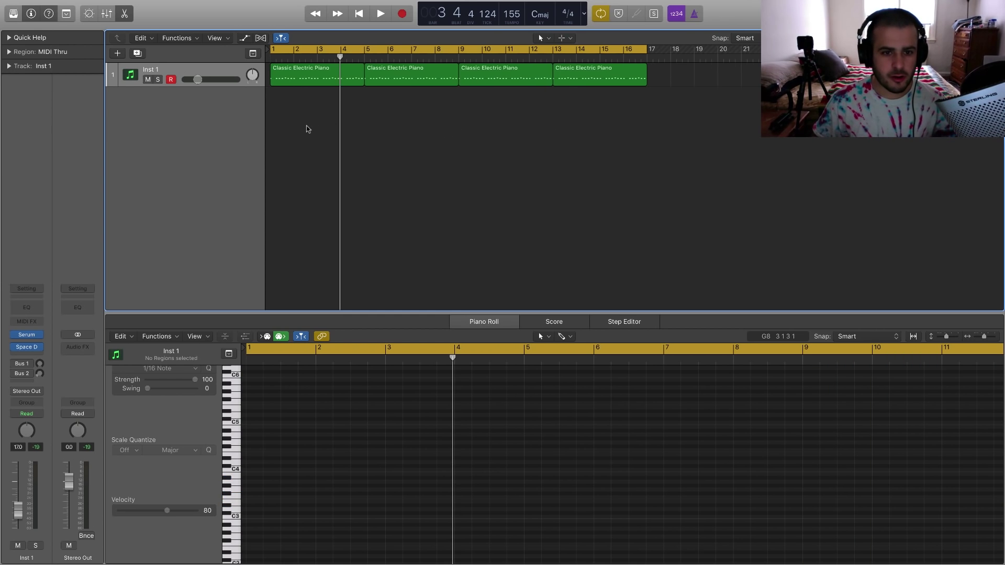
{"action": "left_click_drag", "start_coordinate": [307, 129], "coordinate": [406, 76]}
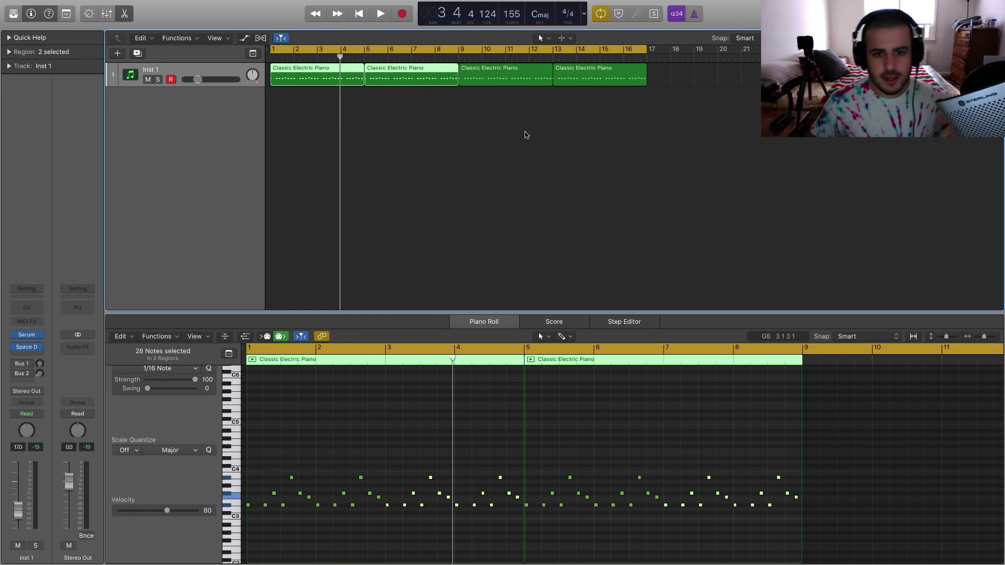
{"action": "left_click_drag", "start_coordinate": [526, 135], "coordinate": [589, 75]}
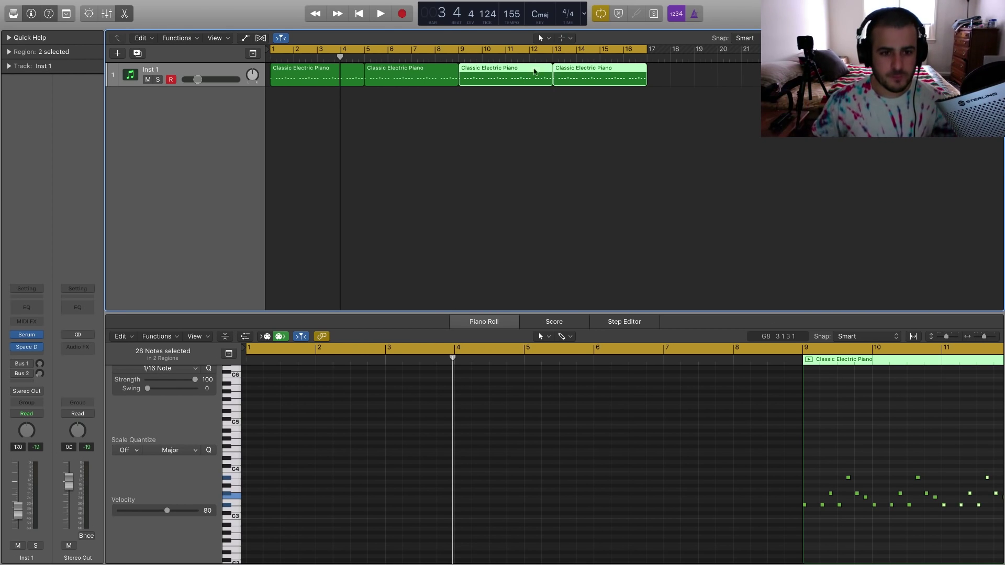
{"action": "key", "text": "space"}
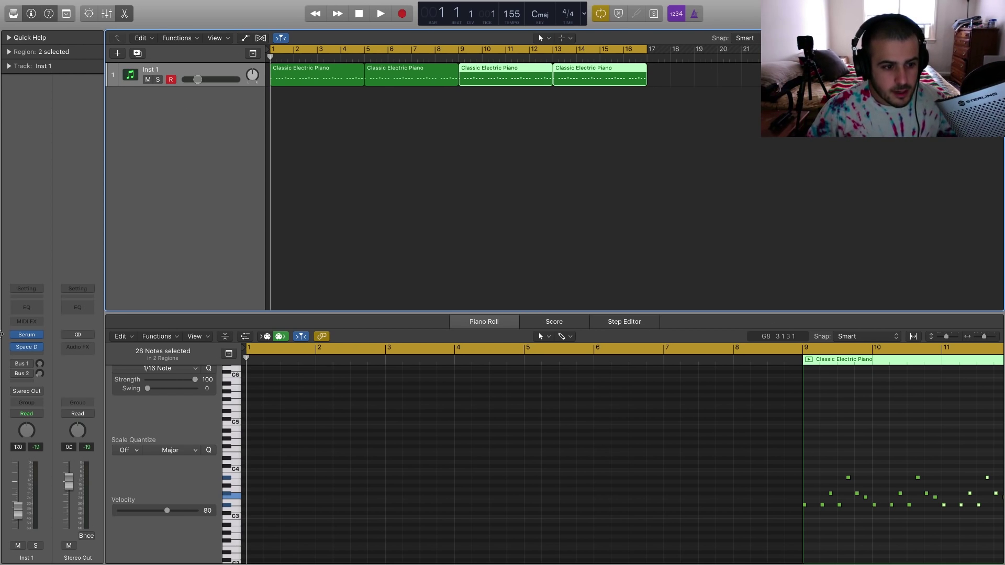
{"action": "left_click", "coordinate": [30, 356]}
{"action": "mouse_move", "coordinate": [63, 527]}
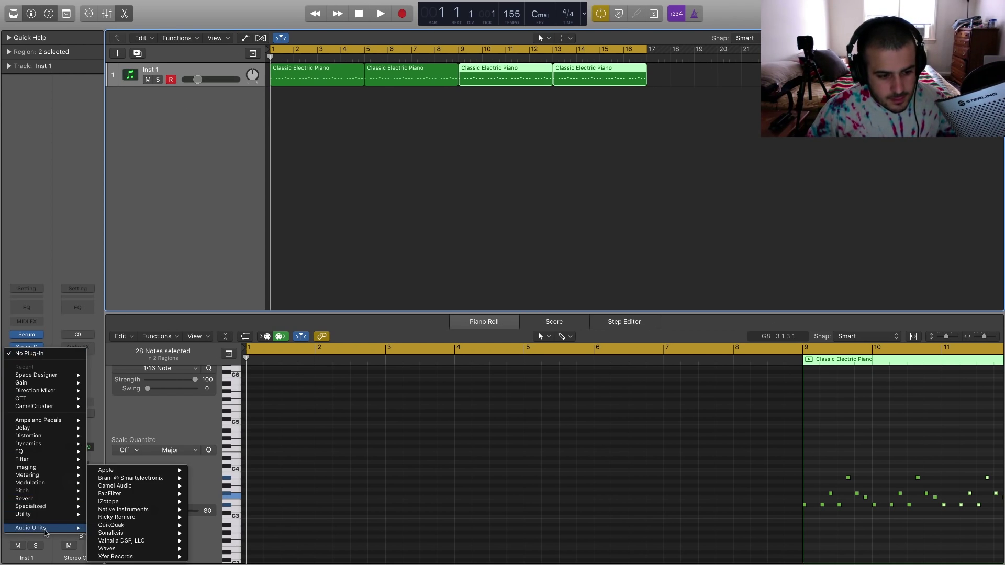
{"action": "mouse_move", "coordinate": [162, 494]}
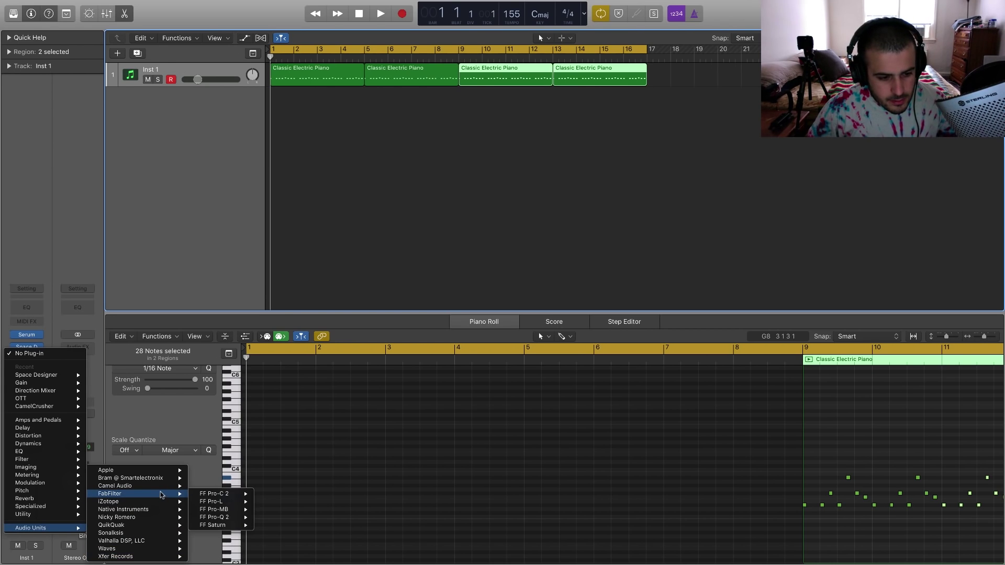
{"action": "left_click", "coordinate": [380, 243]}
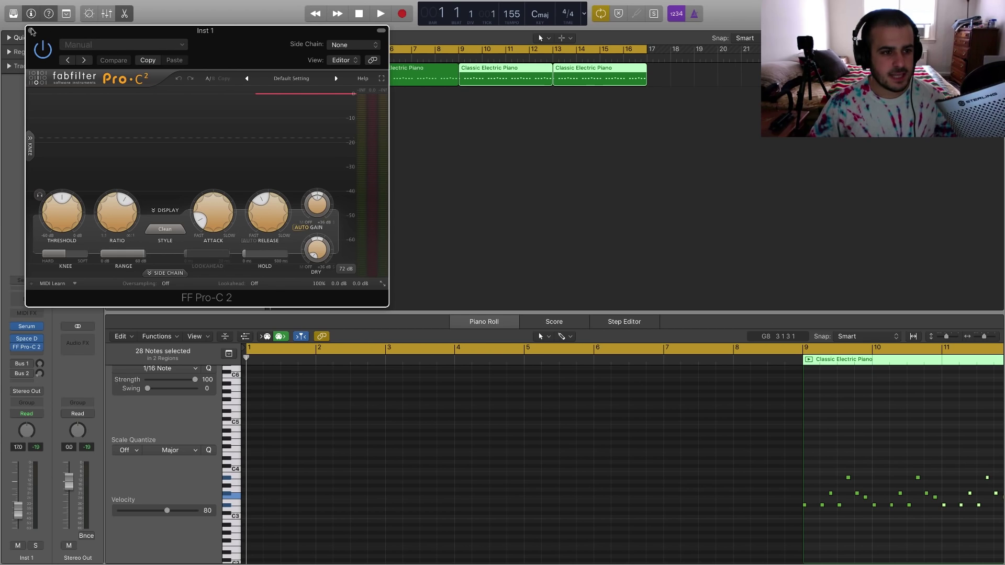
{"action": "left_click", "coordinate": [30, 31]}
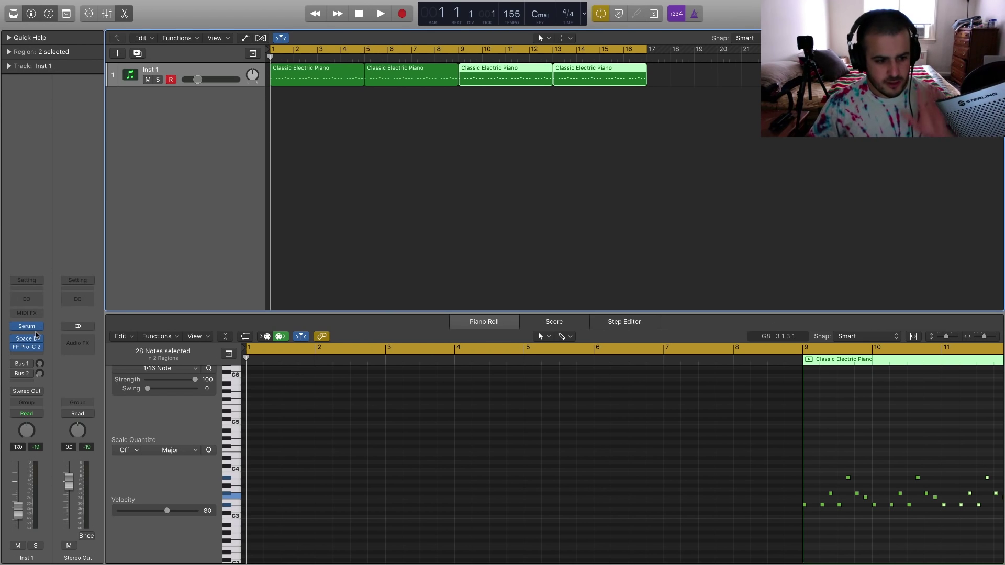
{"action": "left_click", "coordinate": [39, 347]}
{"action": "left_click", "coordinate": [24, 355]}
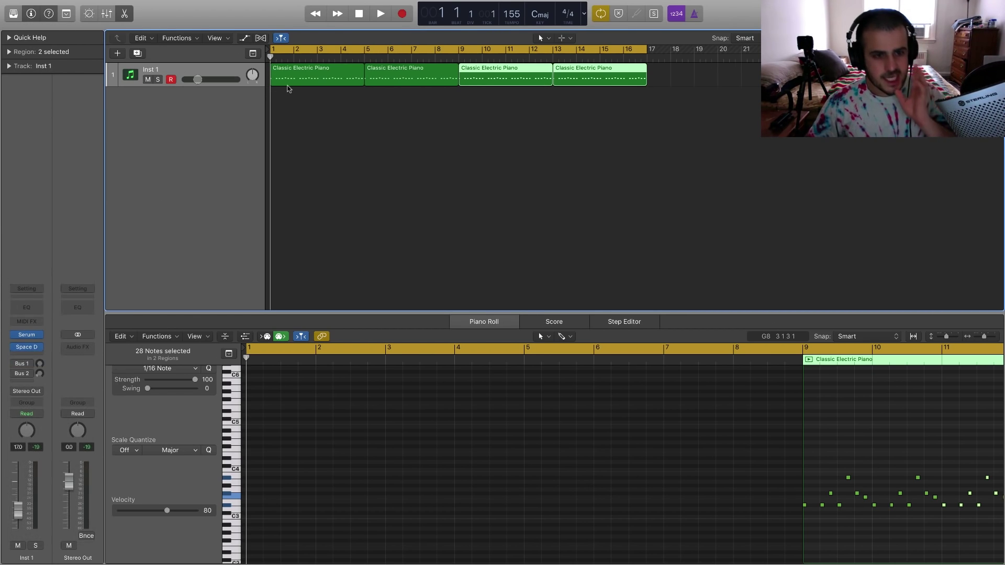
- Create an audio track and place the STR_Crash_04.wav sample on it at bar 1
{"action": "left_click", "coordinate": [117, 53]}
{"action": "left_click", "coordinate": [502, 46]}
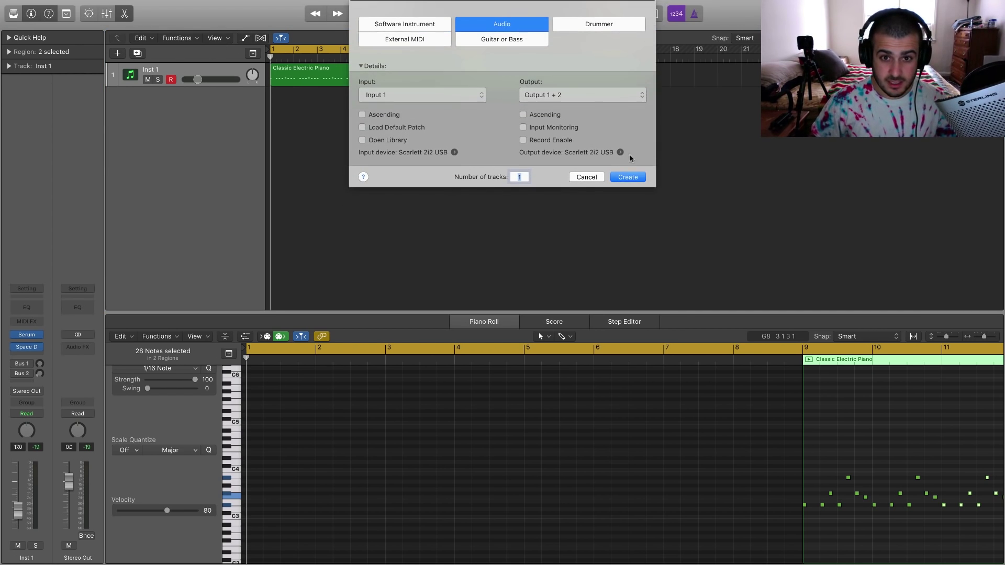
{"action": "left_click", "coordinate": [626, 176]}
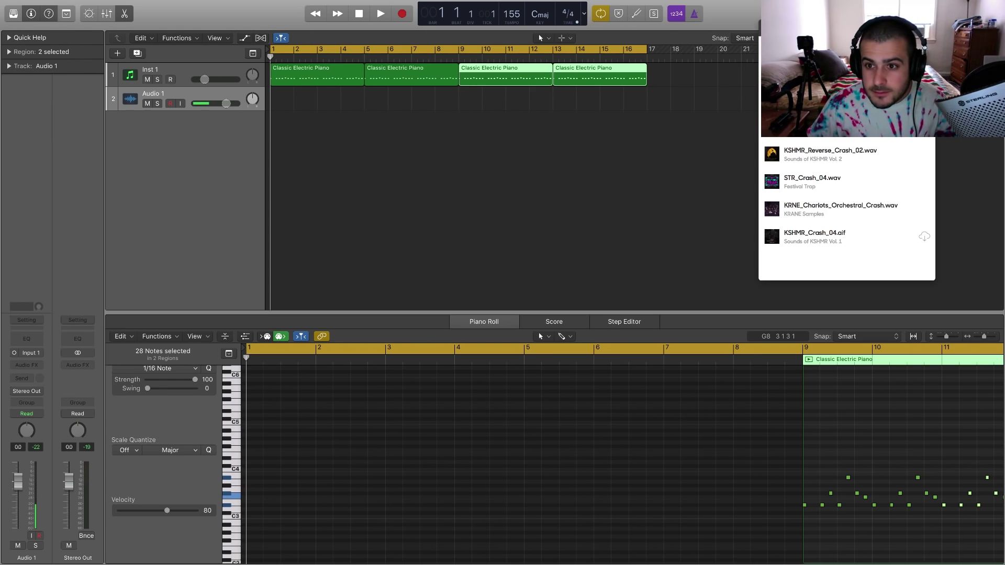
{"action": "left_click_drag", "start_coordinate": [772, 182], "coordinate": [274, 98]}
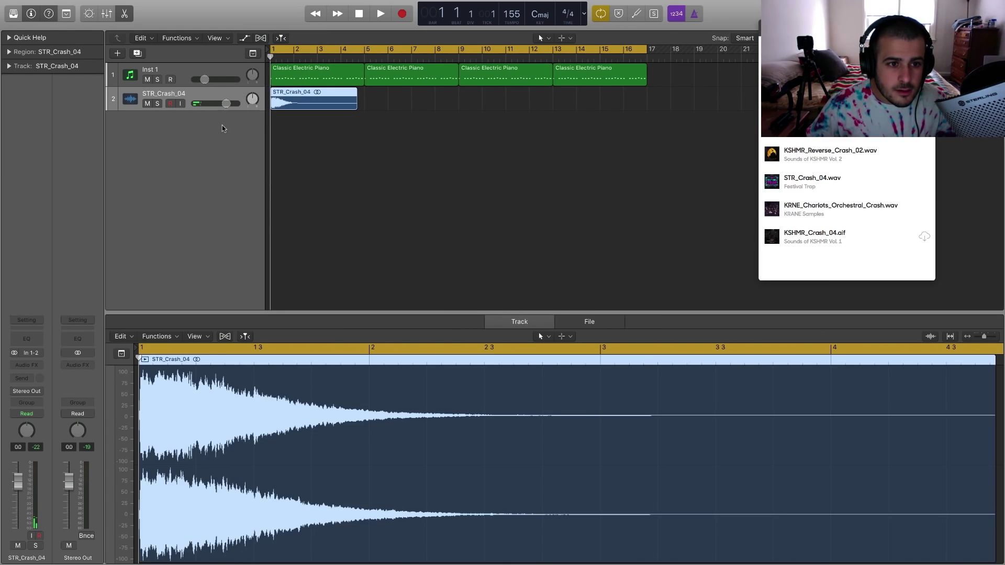
- Add two more empty audio tracks below the crash track
{"action": "double_click", "coordinate": [221, 128]}
{"action": "double_click", "coordinate": [220, 144]}
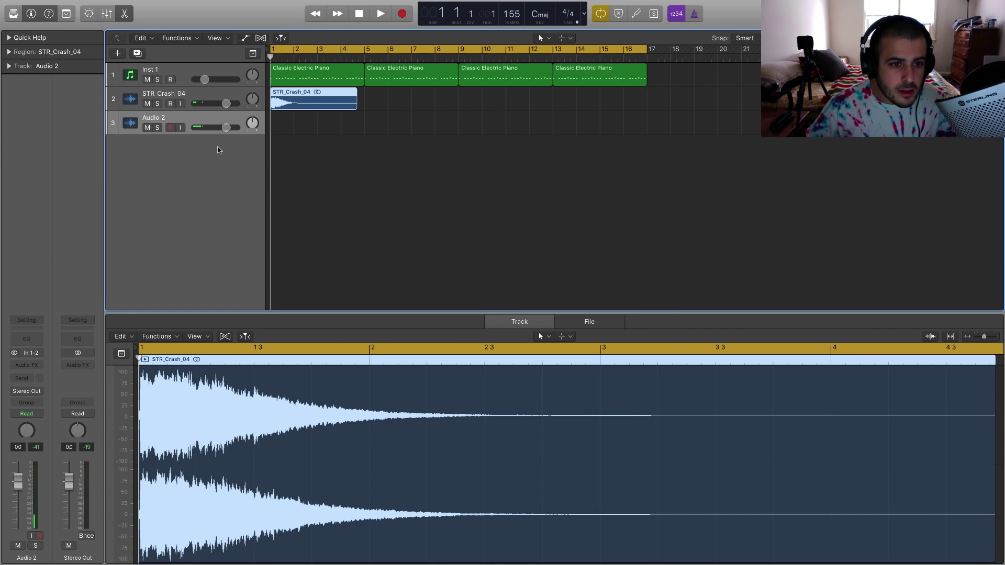
{"action": "left_click", "coordinate": [203, 118]}
- Add a second software instrument track named downer below the audio tracks, and select the Audio 3 track
{"action": "double_click", "coordinate": [205, 169]}
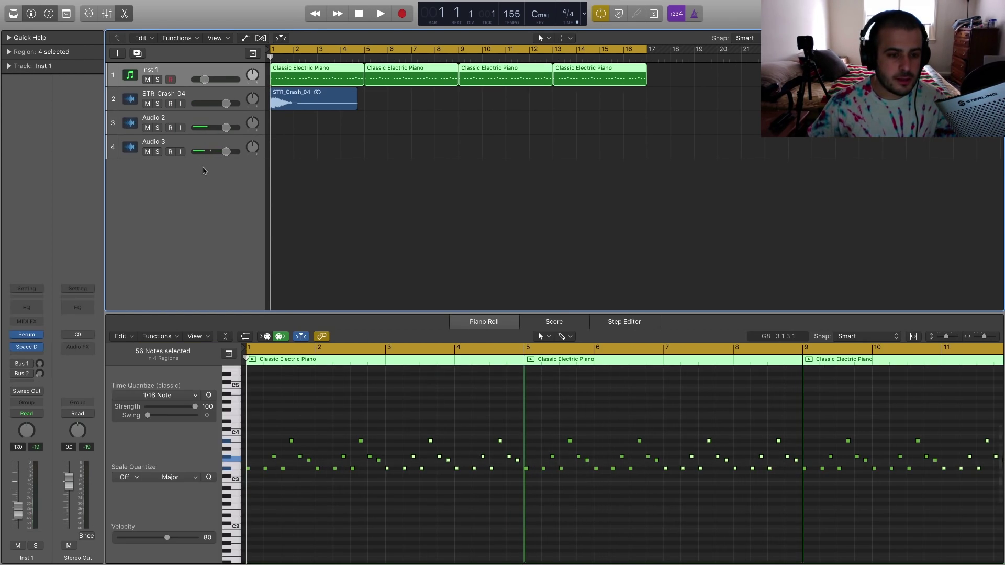
{"action": "double_click", "coordinate": [177, 166]}
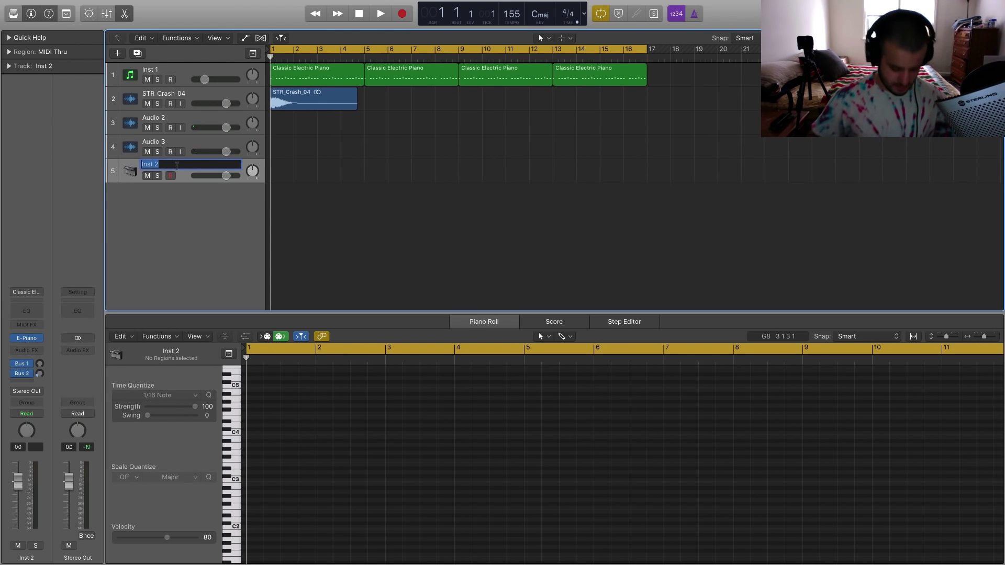
{"action": "type", "text": "downer"}
{"action": "key", "text": "Return"}
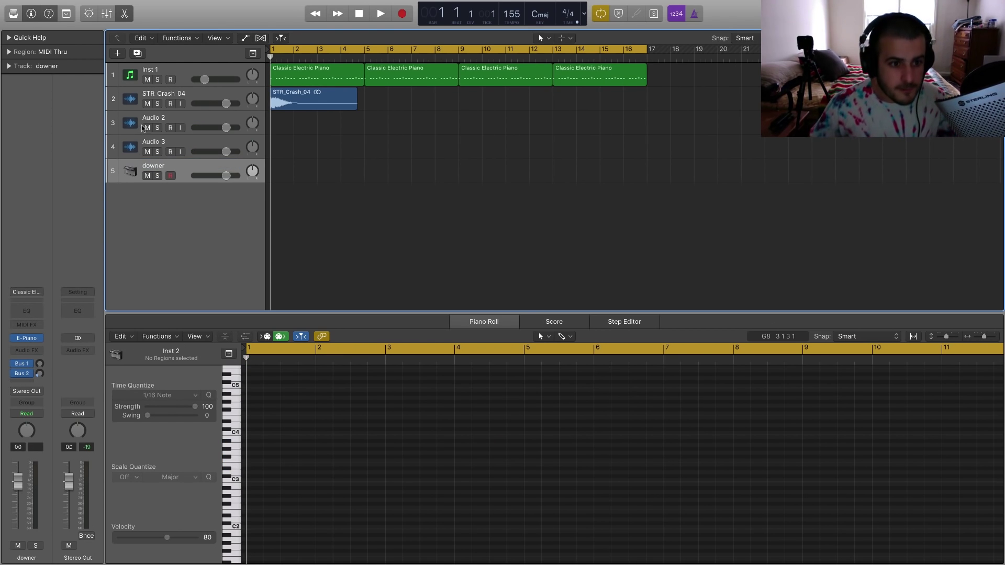
{"action": "left_click", "coordinate": [180, 143]}
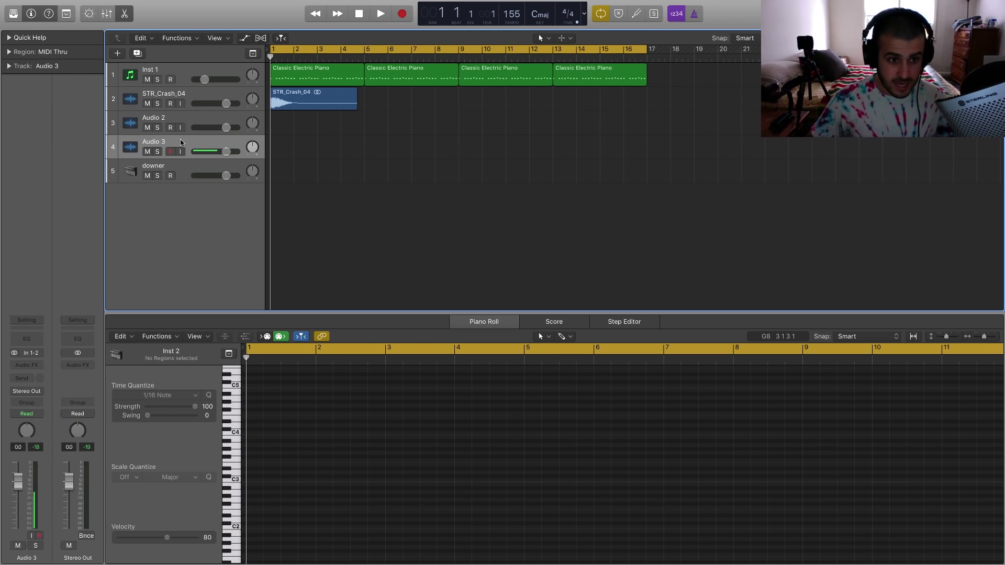
- Rename the Audio 3 track as impact and the Audio 2 track as transition
{"action": "double_click", "coordinate": [150, 142]}
{"action": "type", "text": "in"}
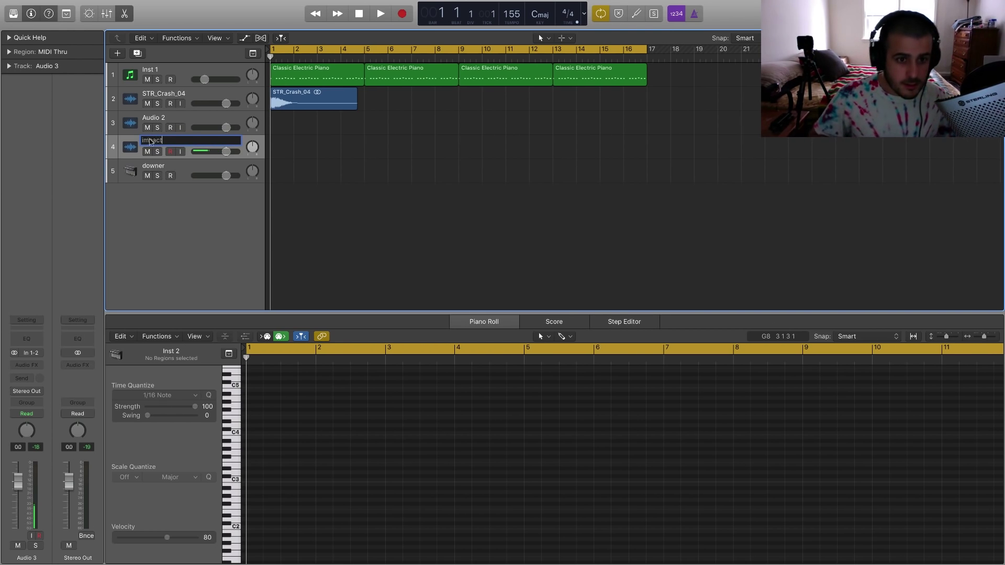
{"action": "type", "text": "pact"}
{"action": "key", "text": "Return"}
{"action": "left_click", "coordinate": [167, 121]}
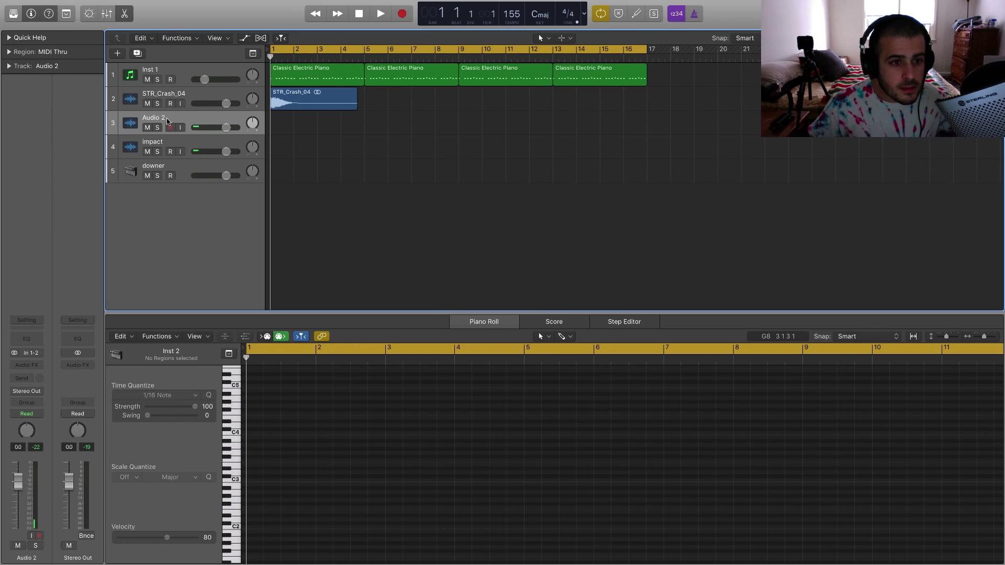
{"action": "double_click", "coordinate": [167, 121]}
{"action": "type", "text": "t"}
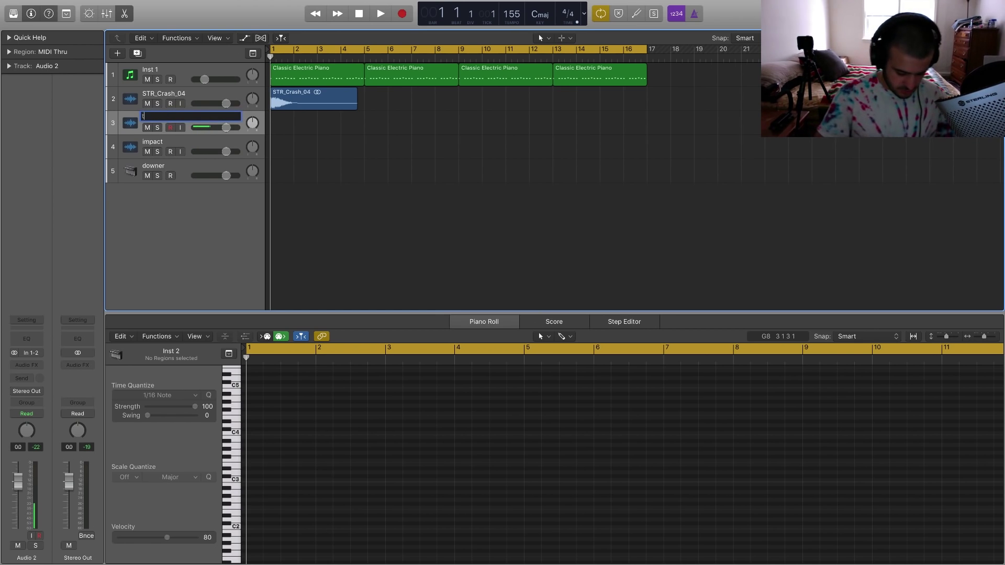
{"action": "type", "text": "ransition"}
{"action": "key", "text": "Return"}
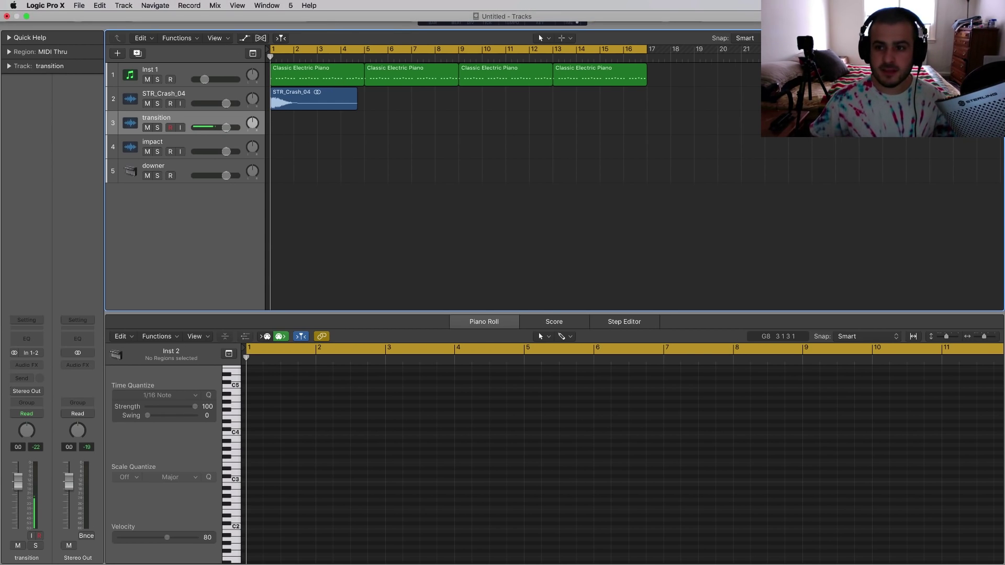
- Replace the electric piano on the downer track with a stereo instance of LennarDigital's Sylenth1
{"action": "left_click", "coordinate": [182, 171]}
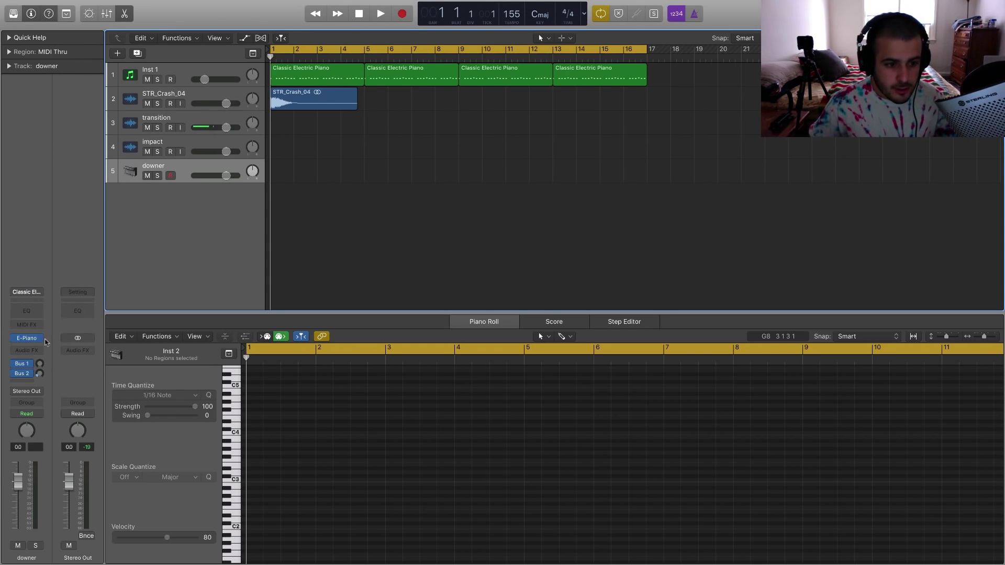
{"action": "left_click", "coordinate": [40, 339]}
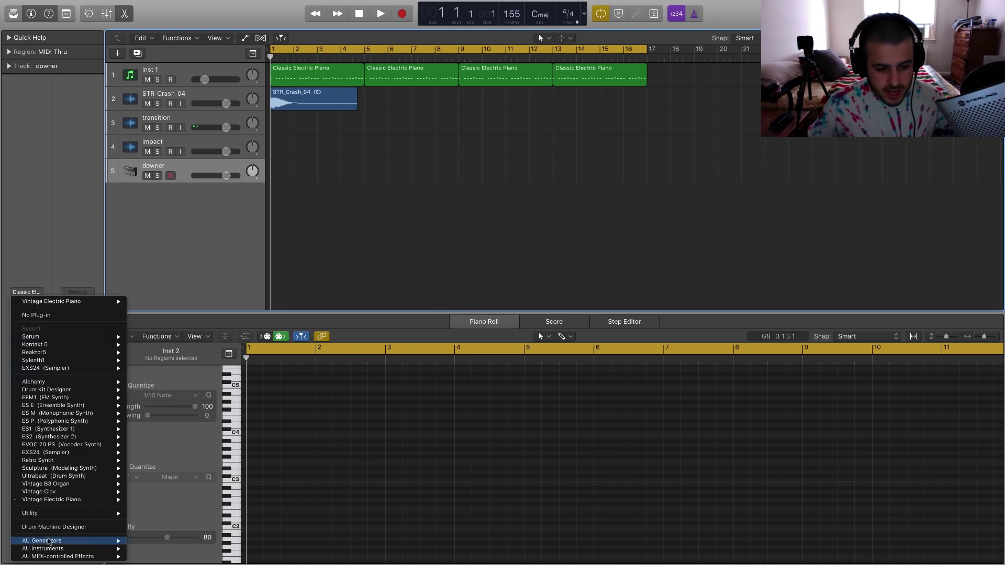
{"action": "mouse_move", "coordinate": [49, 548]}
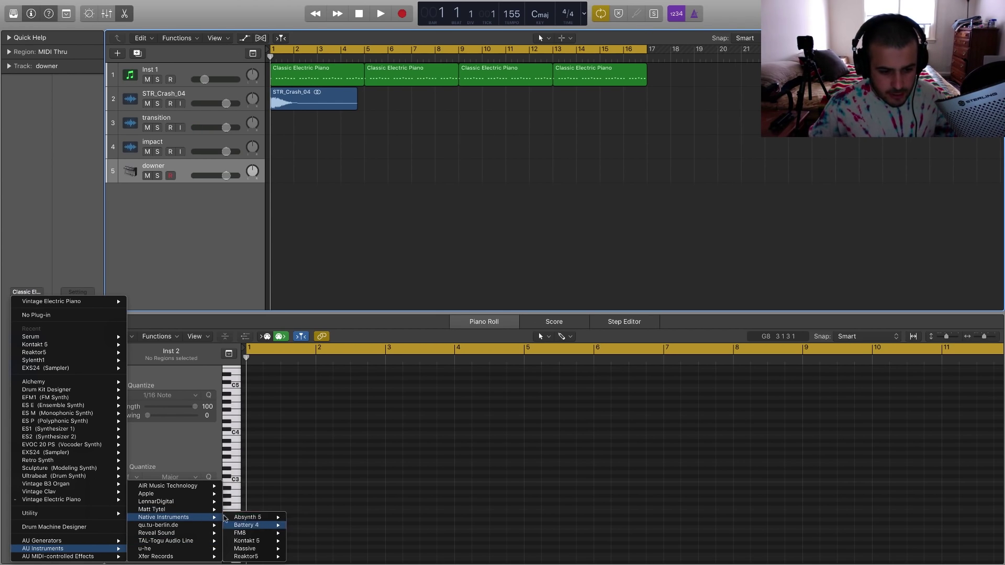
{"action": "mouse_move", "coordinate": [194, 504]}
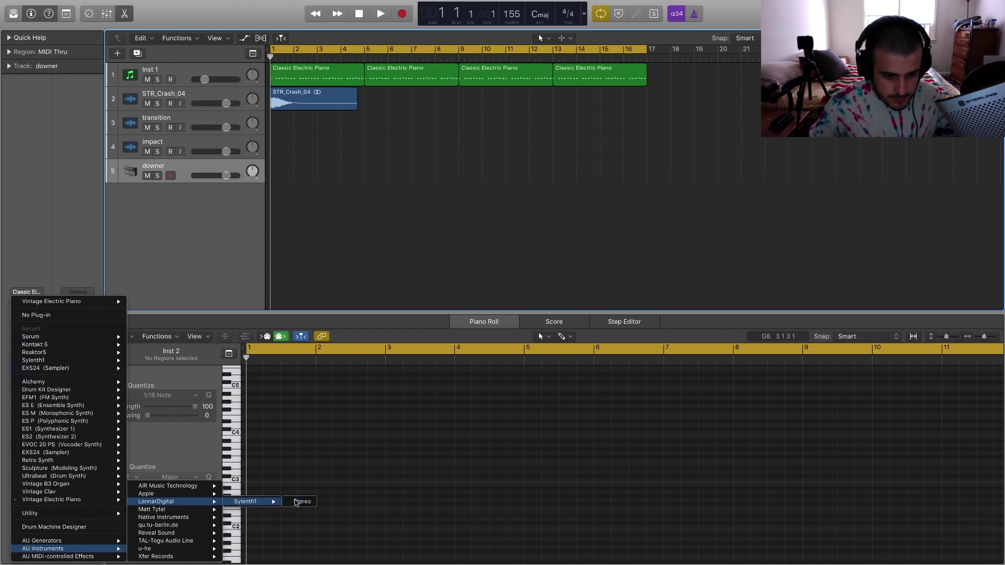
{"action": "left_click", "coordinate": [296, 502]}
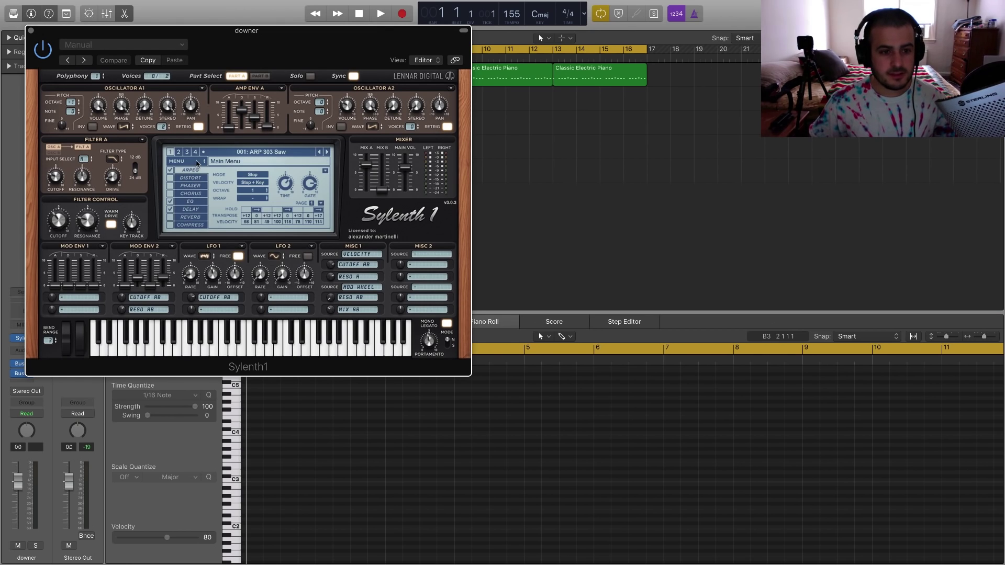
- Initialise the Sylenth1 preset, then set oscillator A1 to 8 voices with retrigger off and detune at about 4.17
{"action": "left_click", "coordinate": [198, 162]}
{"action": "mouse_move", "coordinate": [212, 171]}
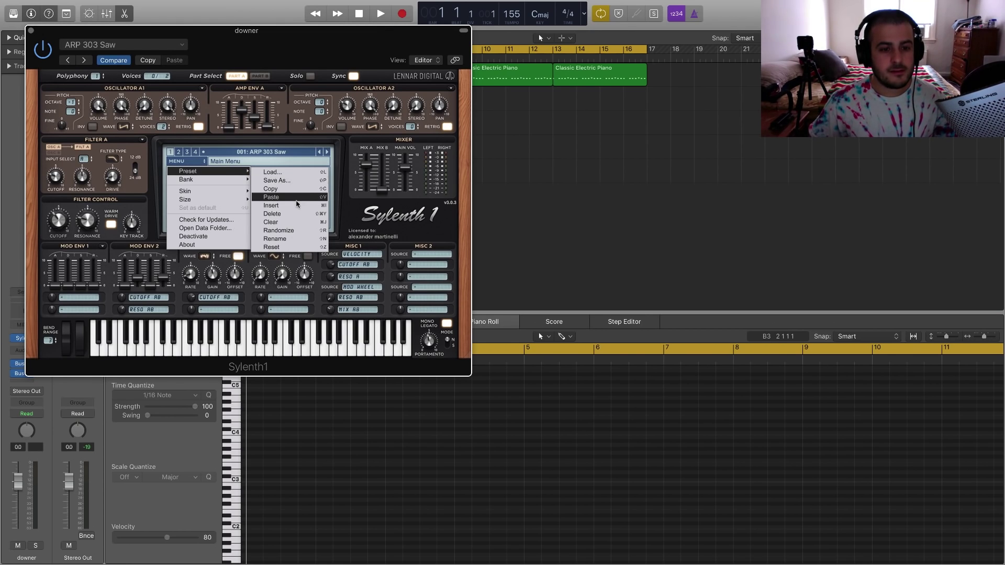
{"action": "left_click", "coordinate": [271, 205]}
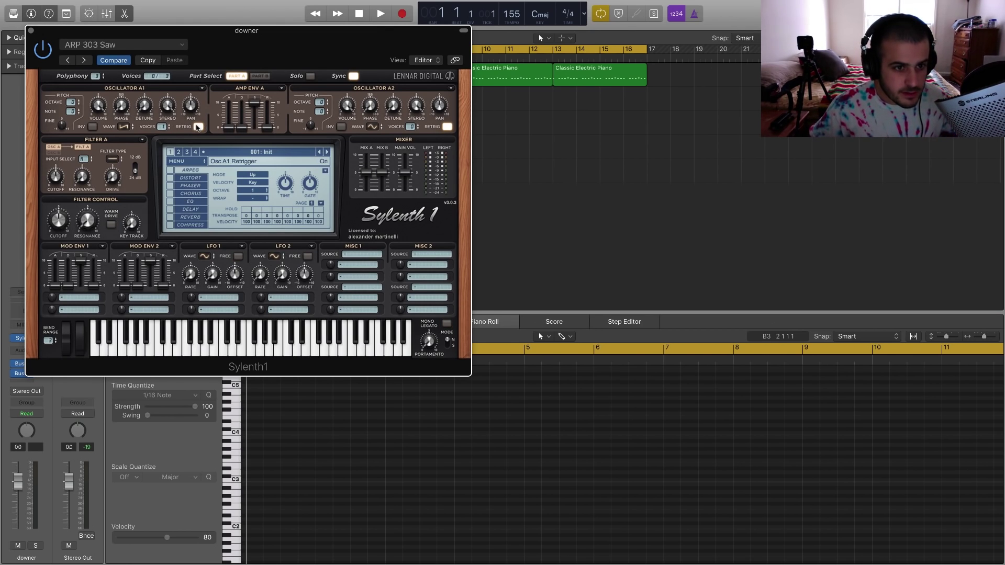
{"action": "left_click", "coordinate": [198, 127]}
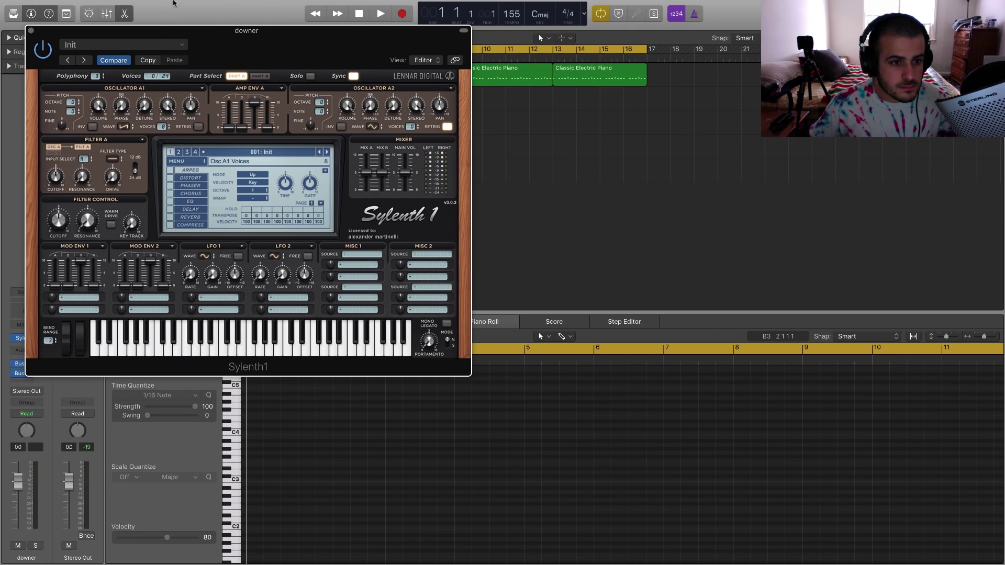
{"action": "left_click_drag", "start_coordinate": [144, 104], "coordinate": [144, 57]}
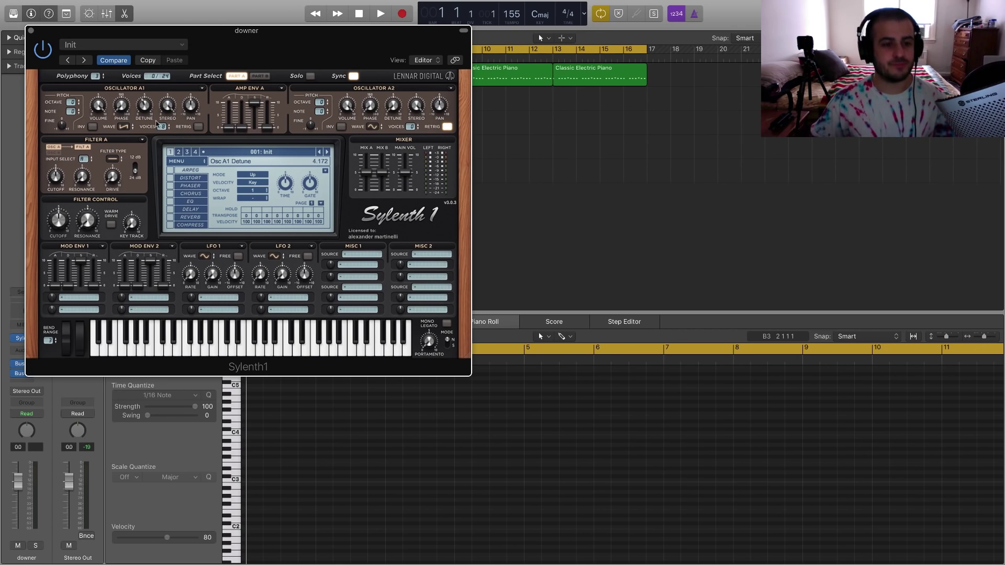
- Turn on Sylenth1's arpeggiator and adjust its time, testing notes and lowering the downer channel to -7.2 dB
{"action": "left_click", "coordinate": [299, 355]}
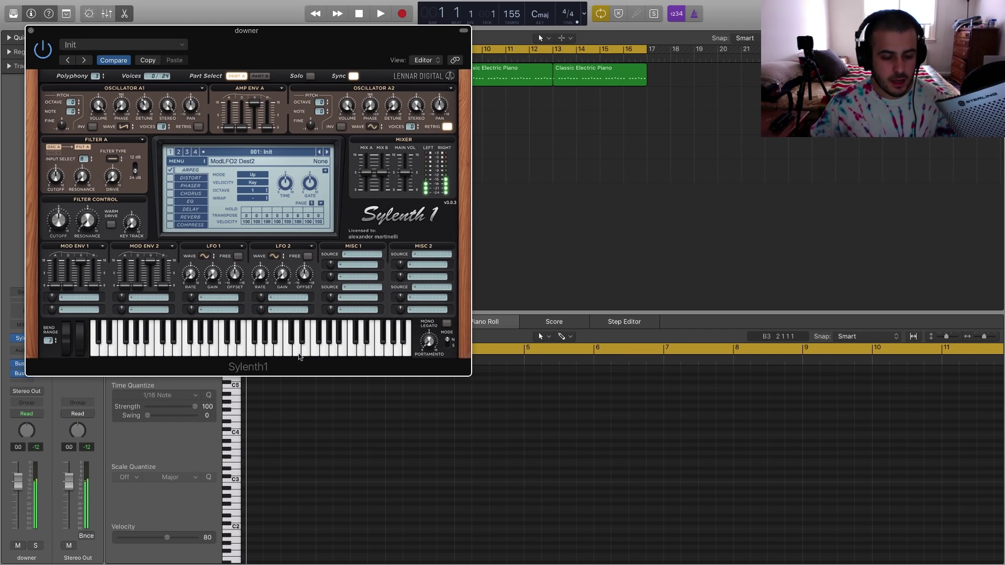
{"action": "left_click", "coordinate": [24, 488]}
{"action": "left_click_drag", "start_coordinate": [18, 480], "coordinate": [18, 497]}
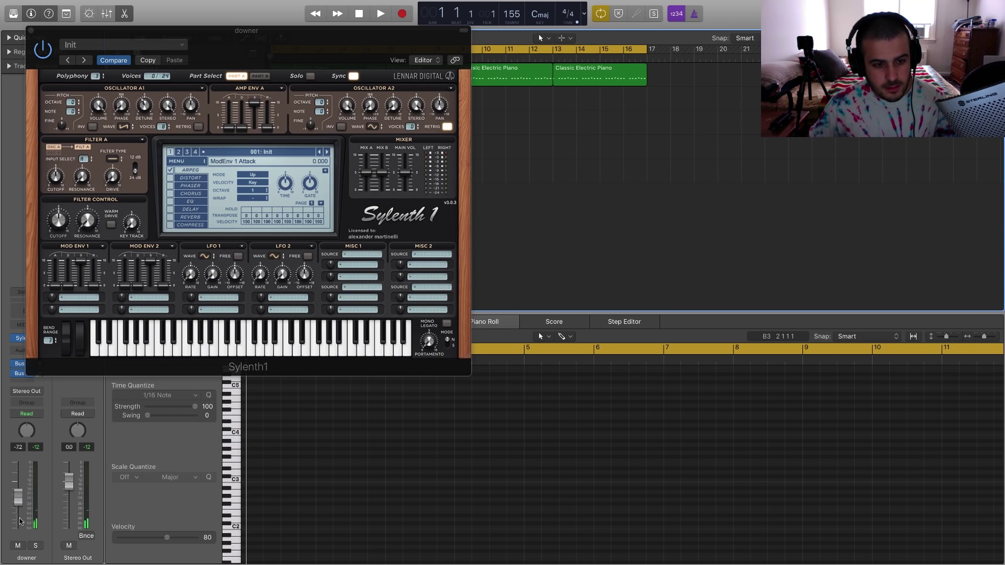
{"action": "mouse_move", "coordinate": [279, 174]}
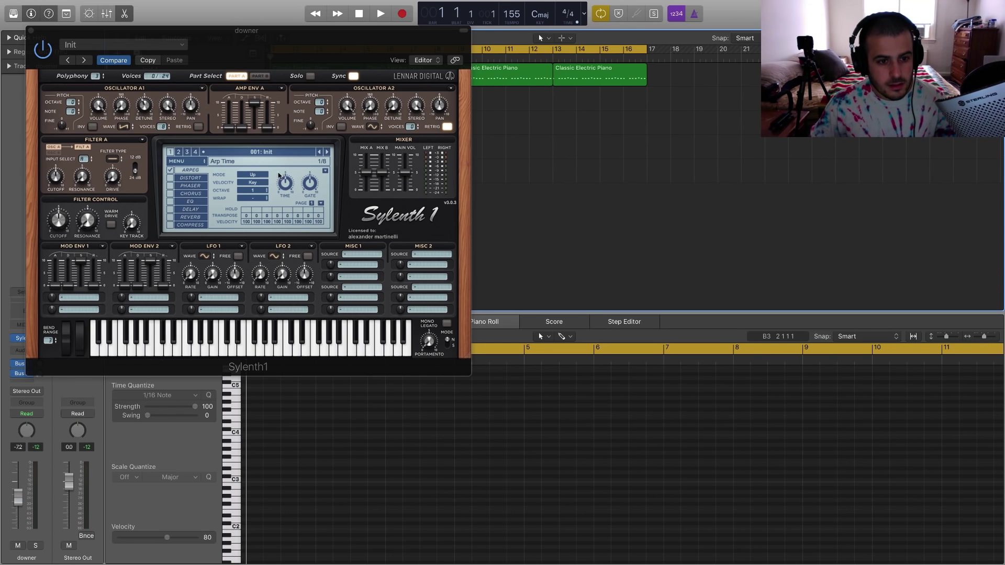
{"action": "left_click_drag", "start_coordinate": [282, 184], "coordinate": [284, 174]}
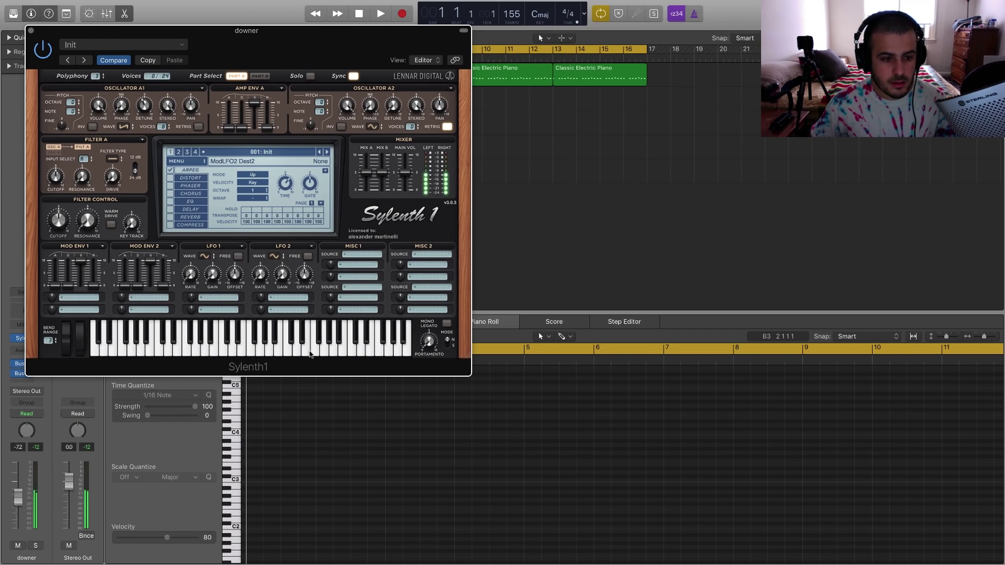
- Lengthen the release of amp envelope A, adjust the pitch bend range, and close Sylenth1
{"action": "mouse_move", "coordinate": [59, 342]}
{"action": "mouse_move", "coordinate": [266, 122]}
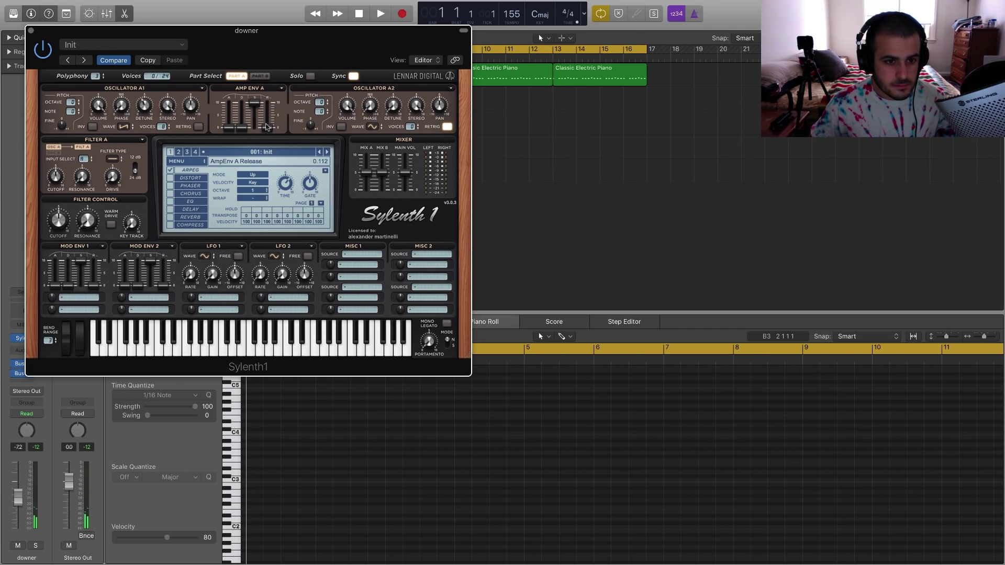
{"action": "left_click_drag", "start_coordinate": [265, 124], "coordinate": [267, 119]}
{"action": "left_click", "coordinate": [50, 338]}
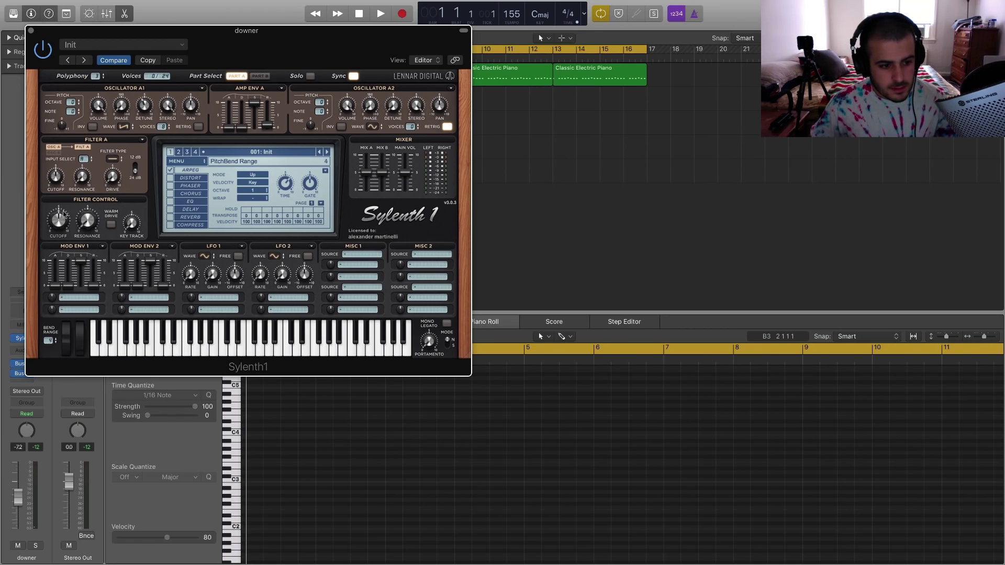
{"action": "left_click", "coordinate": [31, 31]}
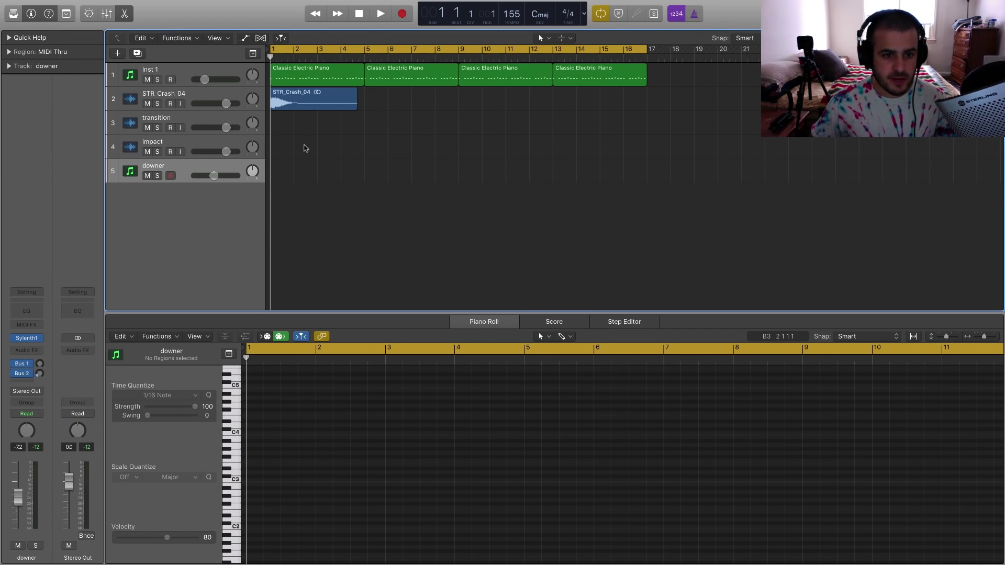
- Create a MIDI region on the downer track with the Pencil Tool and extend it from bar 1 to just past bar 9
{"action": "left_click", "coordinate": [566, 38]}
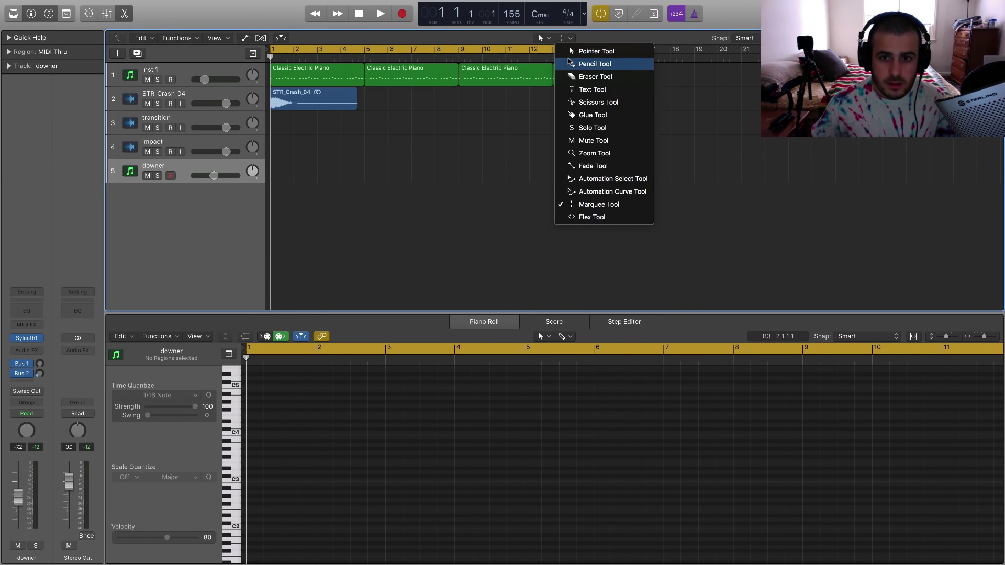
{"action": "left_click", "coordinate": [427, 96]}
{"action": "left_click", "coordinate": [278, 172], "text": "super"}
{"action": "left_click_drag", "start_coordinate": [293, 173], "coordinate": [464, 173]}
- Lower the downer track to -15.2 dB and draw one sustained note across nearly the whole downer region
{"action": "left_click_drag", "start_coordinate": [213, 175], "coordinate": [205, 176]}
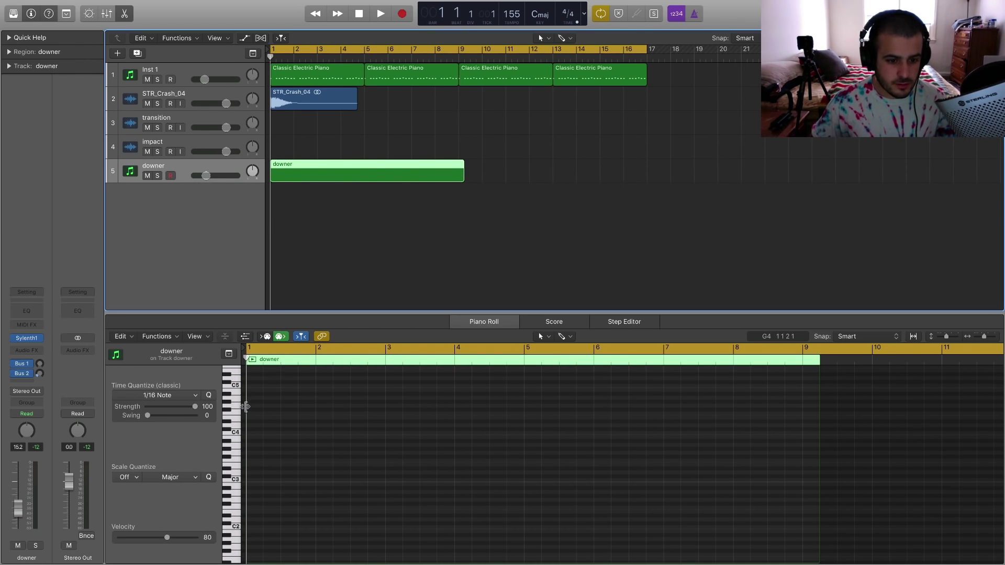
{"action": "left_click_drag", "start_coordinate": [252, 404], "coordinate": [816, 384]}
{"action": "scroll", "coordinate": [460, 386], "scroll_direction": "up", "scroll_amount": 3}
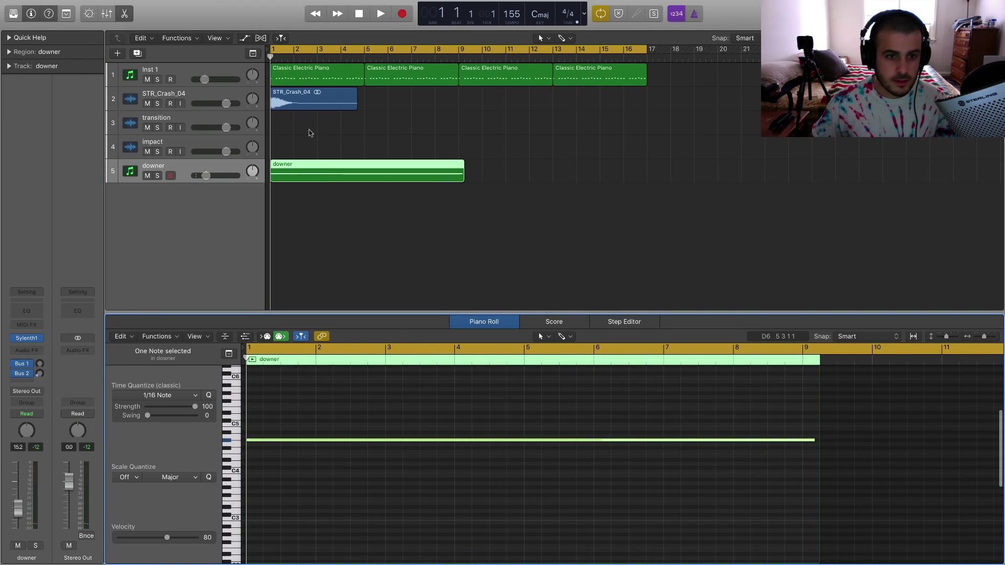
- Show track automation and choose Sylenth1's PitchBend as the automation parameter of the downer track
{"action": "left_click", "coordinate": [244, 38]}
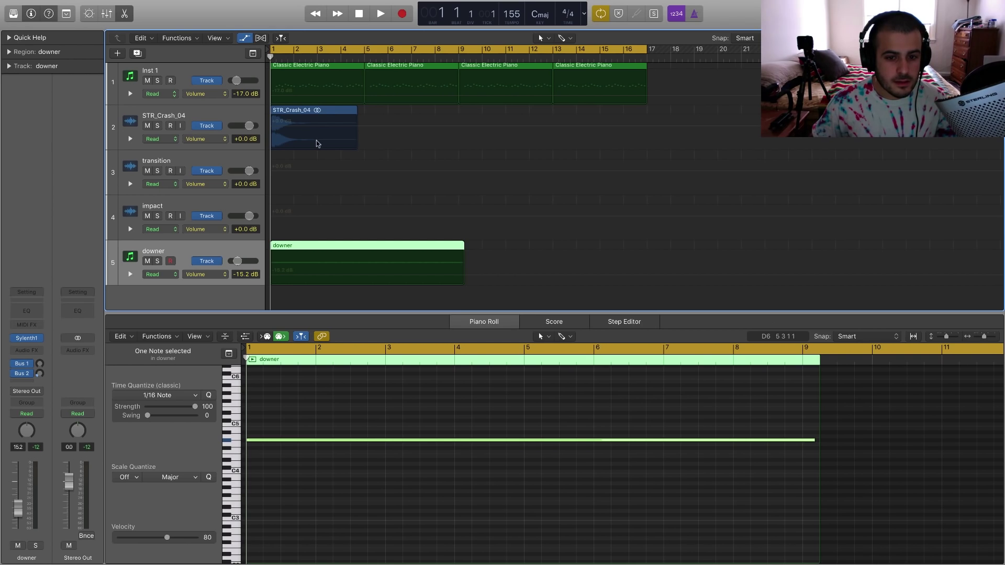
{"action": "left_click", "coordinate": [226, 274]}
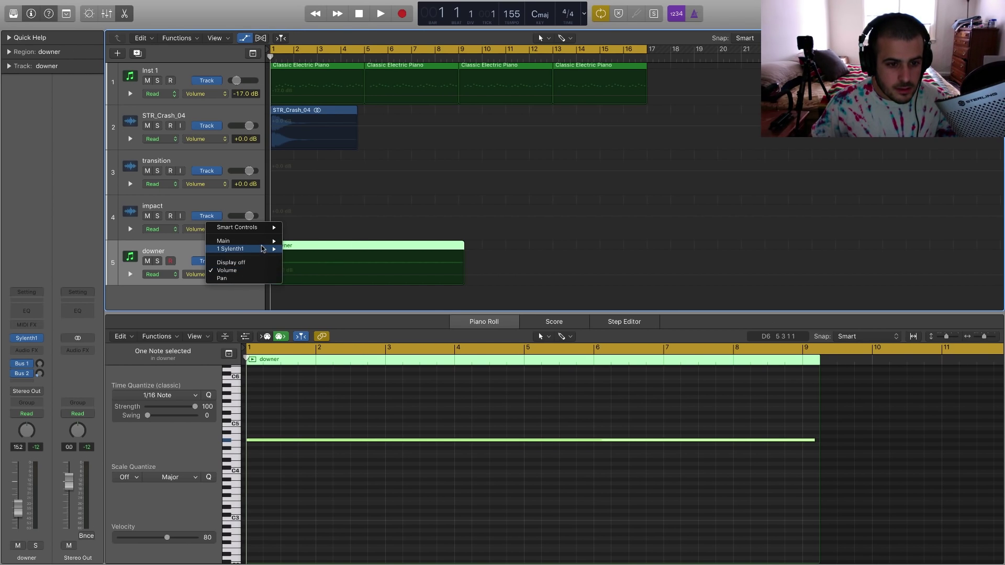
{"action": "mouse_move", "coordinate": [263, 249]}
{"action": "scroll", "coordinate": [324, 297], "scroll_direction": "down", "scroll_amount": 2}
{"action": "scroll", "coordinate": [324, 297], "scroll_direction": "down", "scroll_amount": 15}
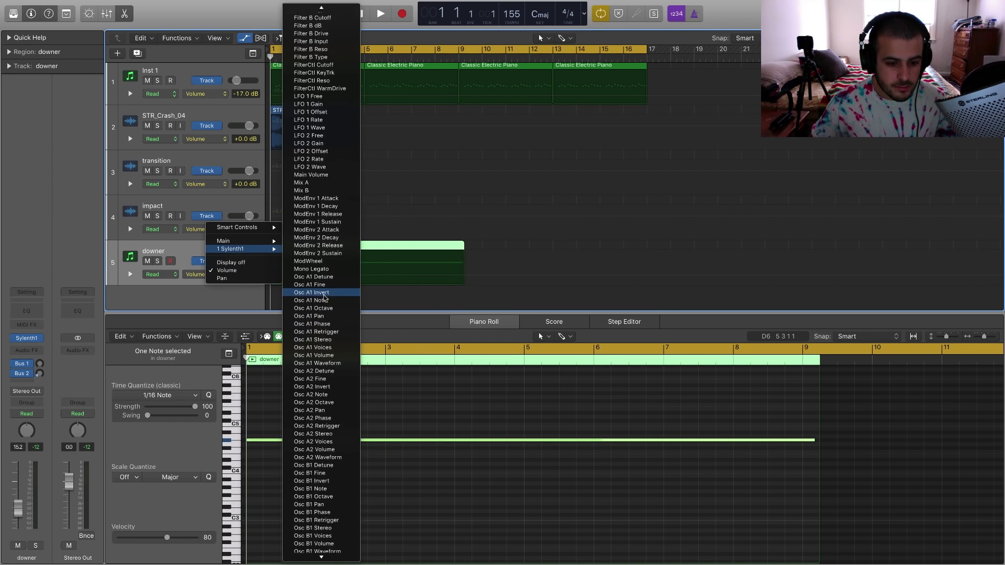
{"action": "scroll", "coordinate": [324, 297], "scroll_direction": "down", "scroll_amount": 1}
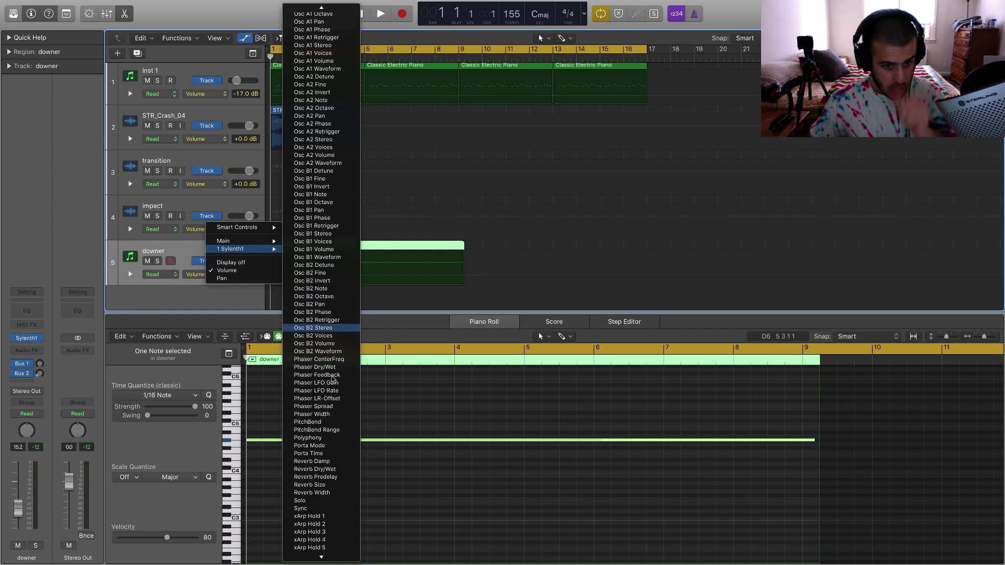
{"action": "left_click", "coordinate": [326, 422]}
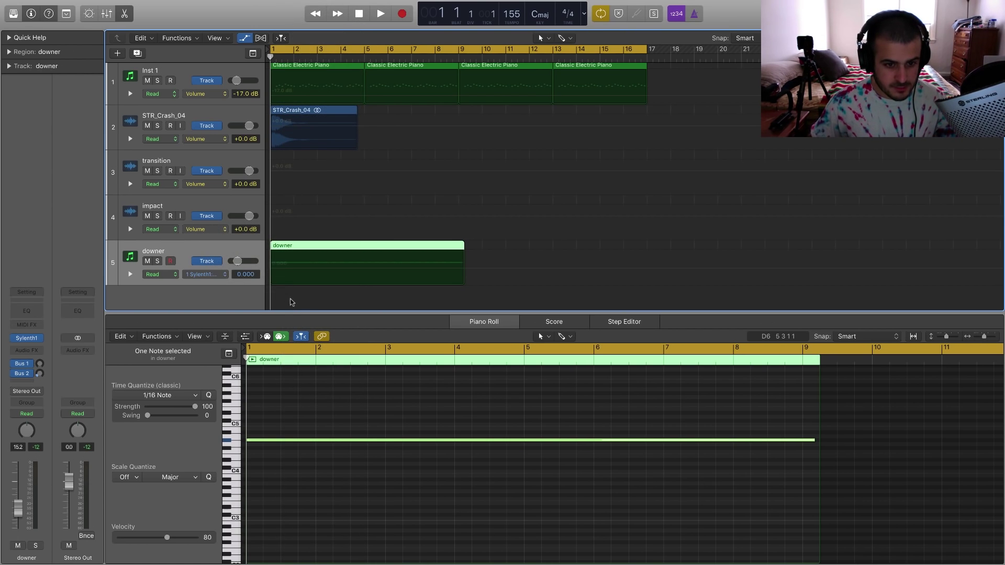
- Add a PitchBend automation point of 10.000 at bar 1 of the downer track and play it briefly
{"action": "left_click", "coordinate": [271, 269]}
{"action": "left_click_drag", "start_coordinate": [272, 269], "coordinate": [271, 252]}
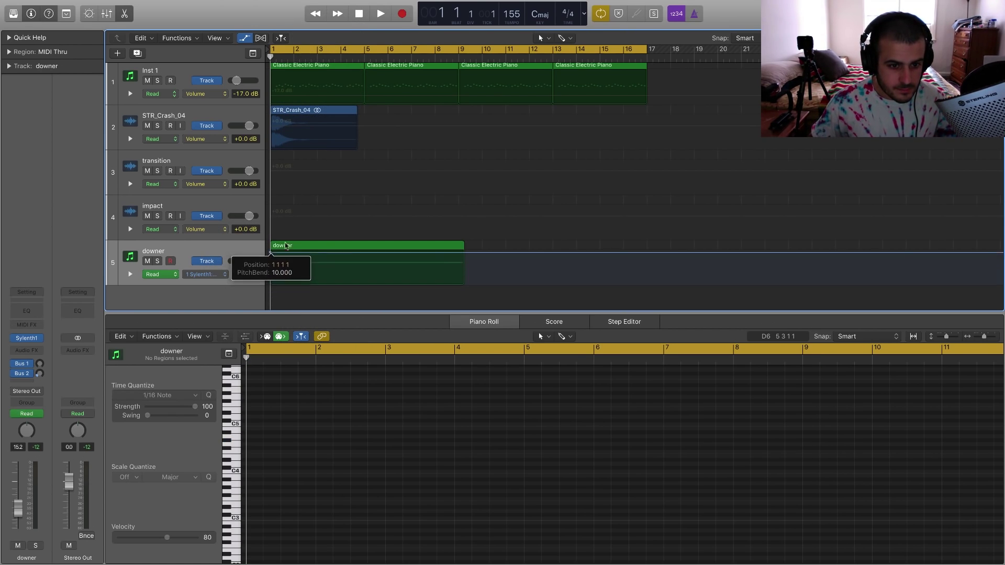
{"action": "key", "text": "space"}
{"action": "key", "text": "space"}
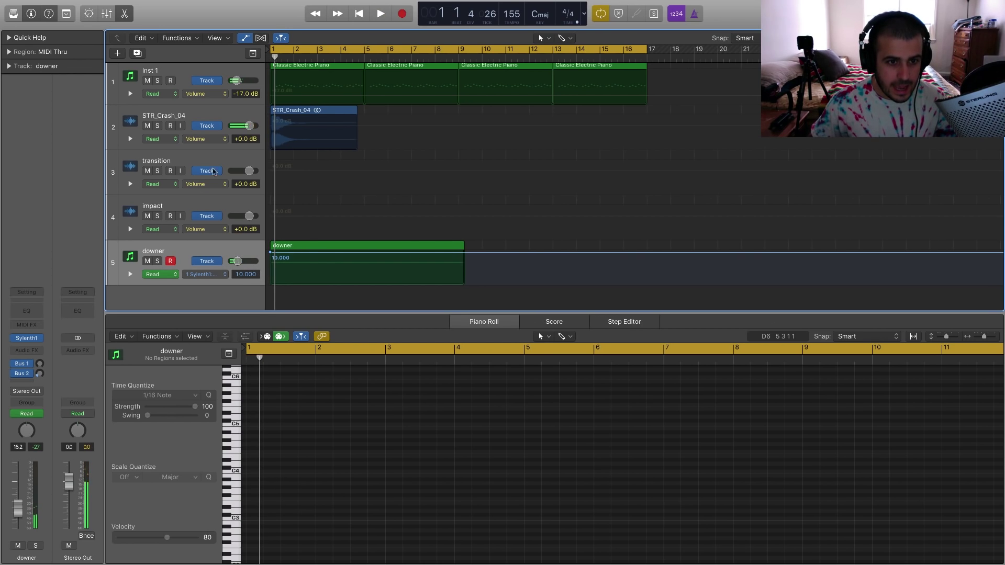
- Lower the crash track to -21.0 dB, then mute the crash and Inst 1 tracks between short playbacks
{"action": "left_click_drag", "start_coordinate": [249, 125], "coordinate": [233, 126]}
{"action": "key", "text": "space"}
{"action": "left_click", "coordinate": [147, 126]}
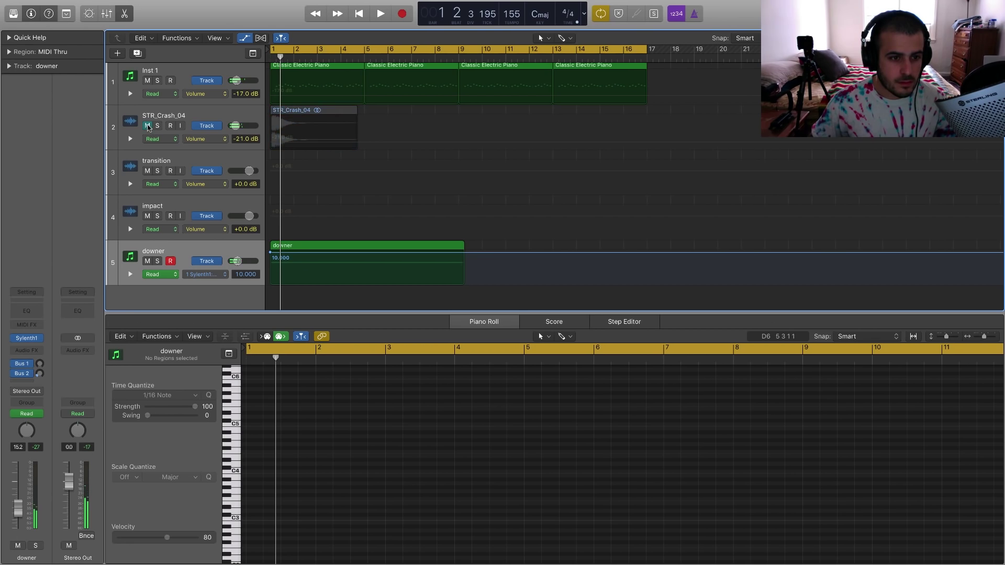
{"action": "key", "text": "space"}
{"action": "key", "text": "space"}
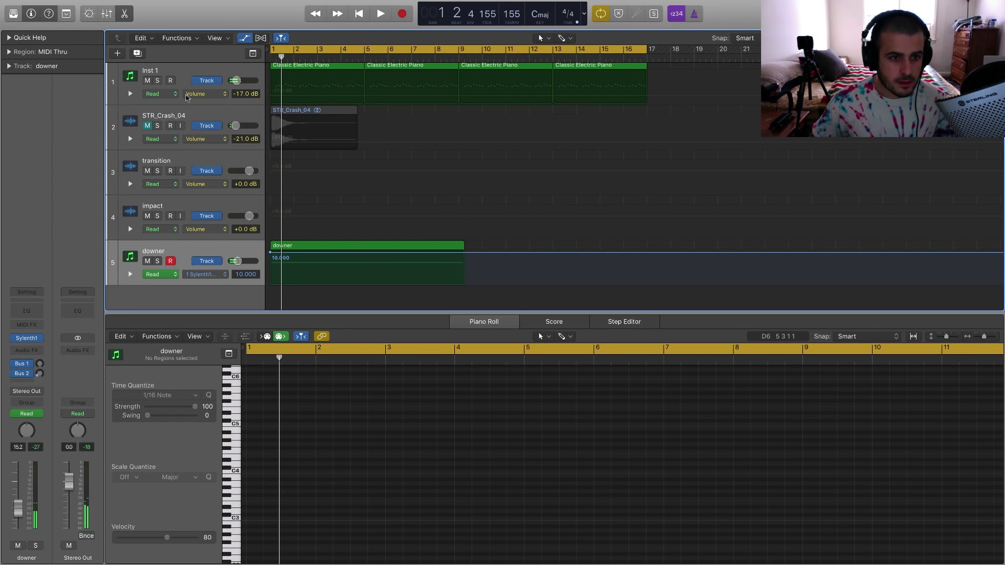
{"action": "left_click", "coordinate": [147, 81]}
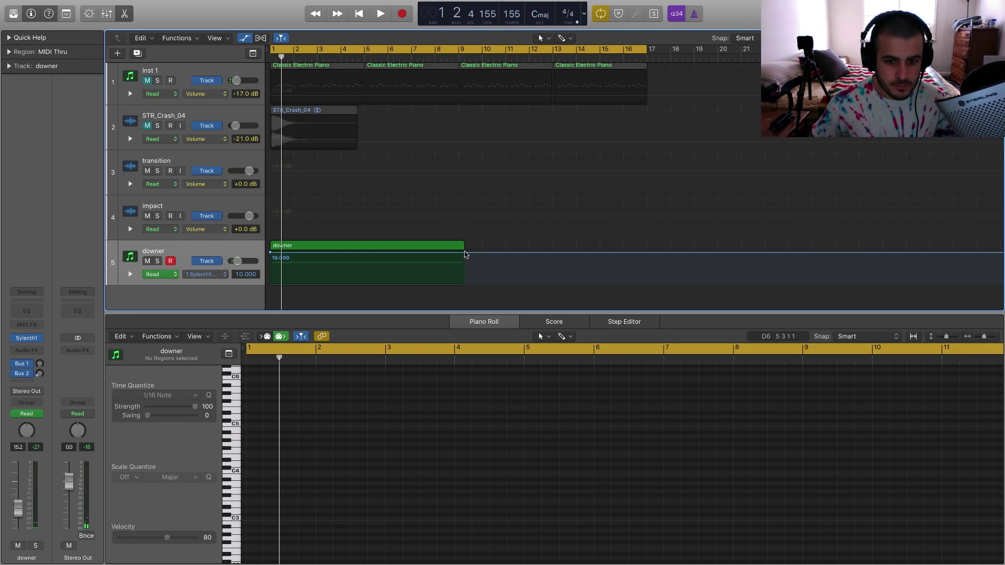
- Add a PitchBend point of -10.000 at the end of the downer region and play the falling sweep
{"action": "left_click", "coordinate": [464, 252]}
{"action": "left_click_drag", "start_coordinate": [464, 253], "coordinate": [464, 283]}
{"action": "key", "text": "space"}
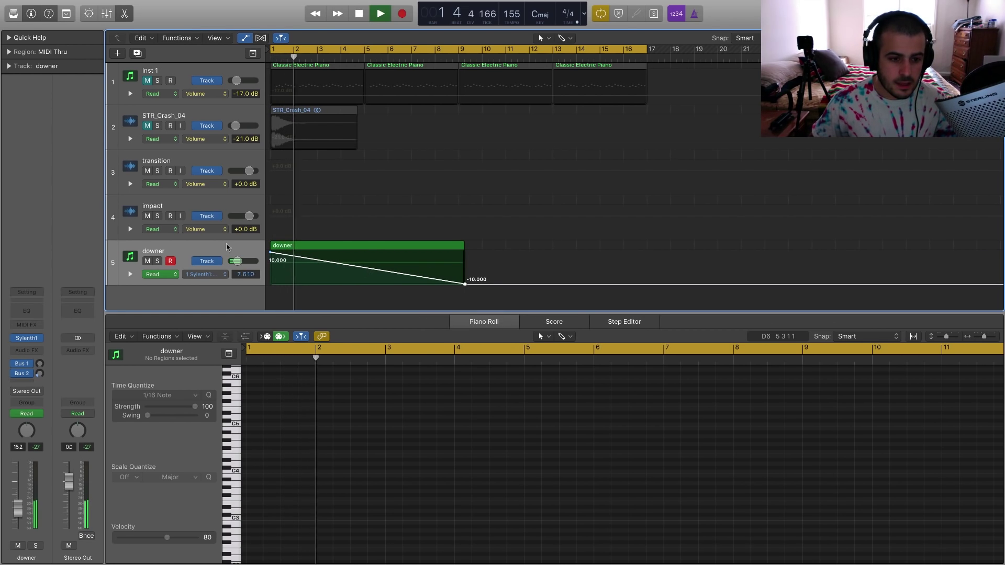
{"action": "key", "text": "space"}
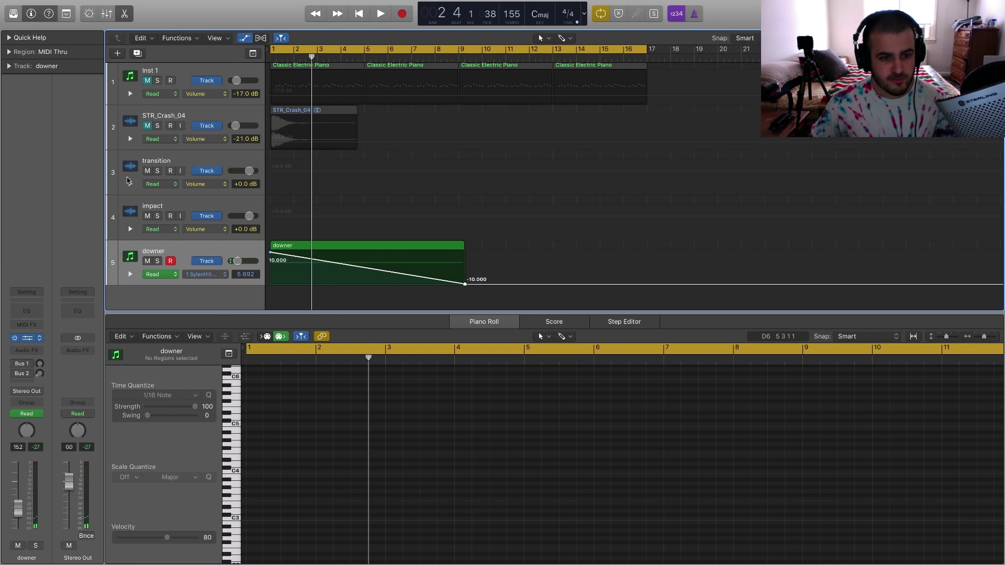
- Set the amp envelope release of the downer's Sylenth1 to 1.294 and enable delay and reverb with reverb Dry/Wet at 65.90 %
{"action": "key", "text": "v"}
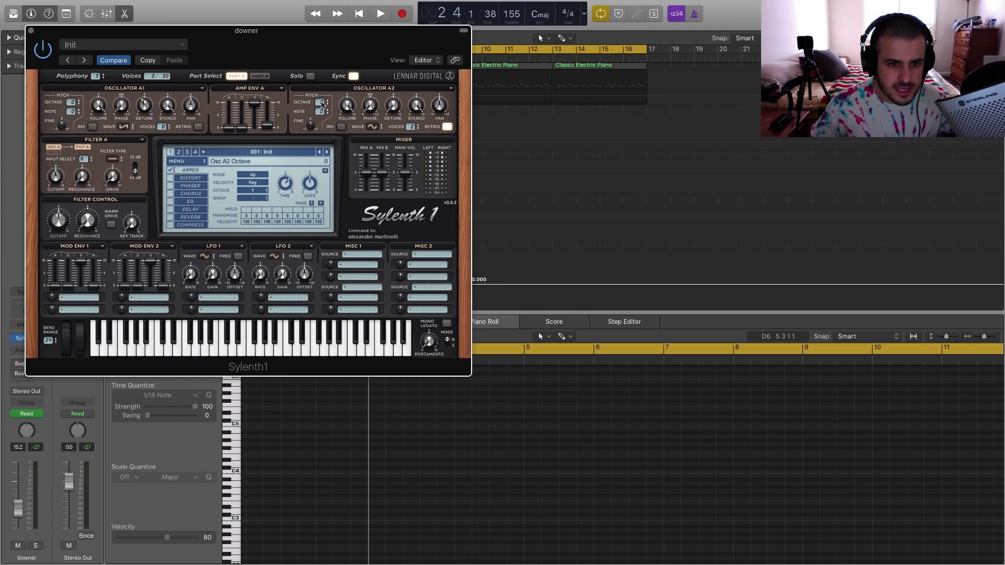
{"action": "key", "text": "space"}
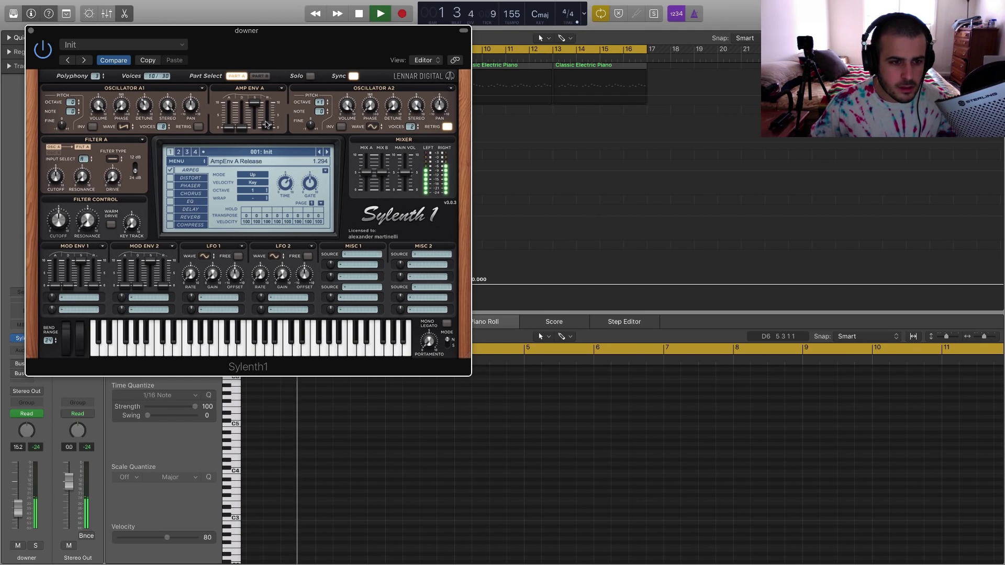
{"action": "key", "text": "space"}
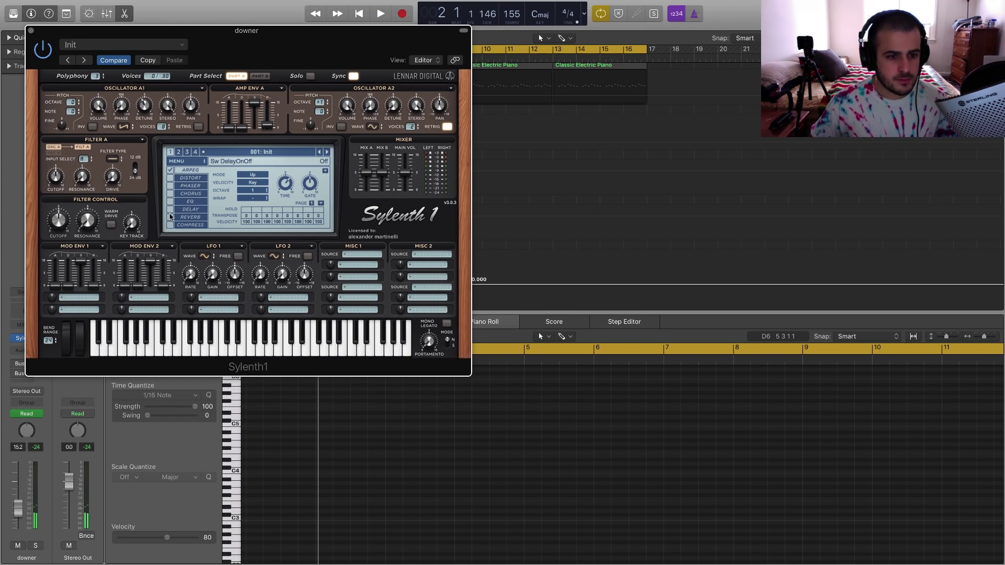
{"action": "key", "text": "space"}
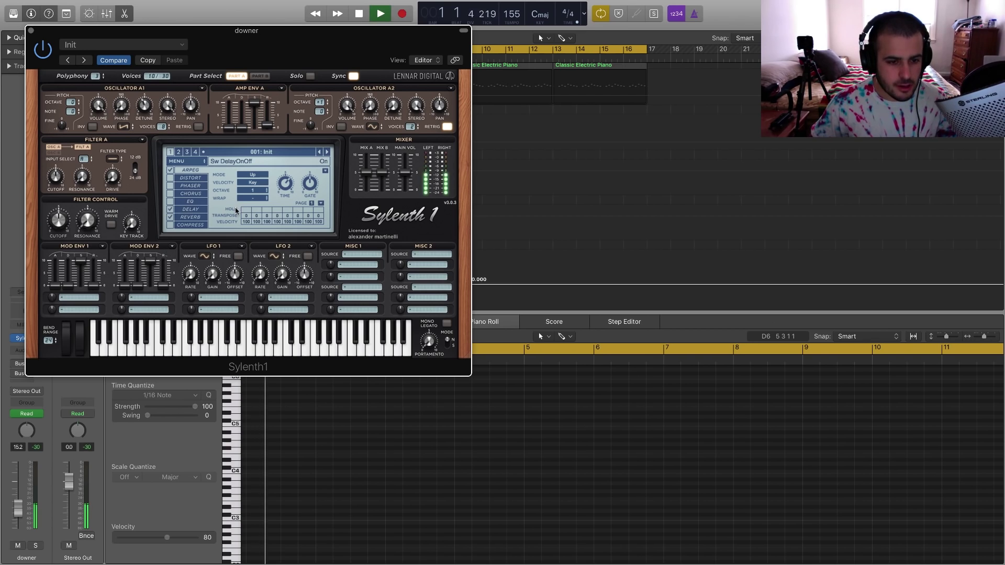
{"action": "left_click", "coordinate": [191, 217]}
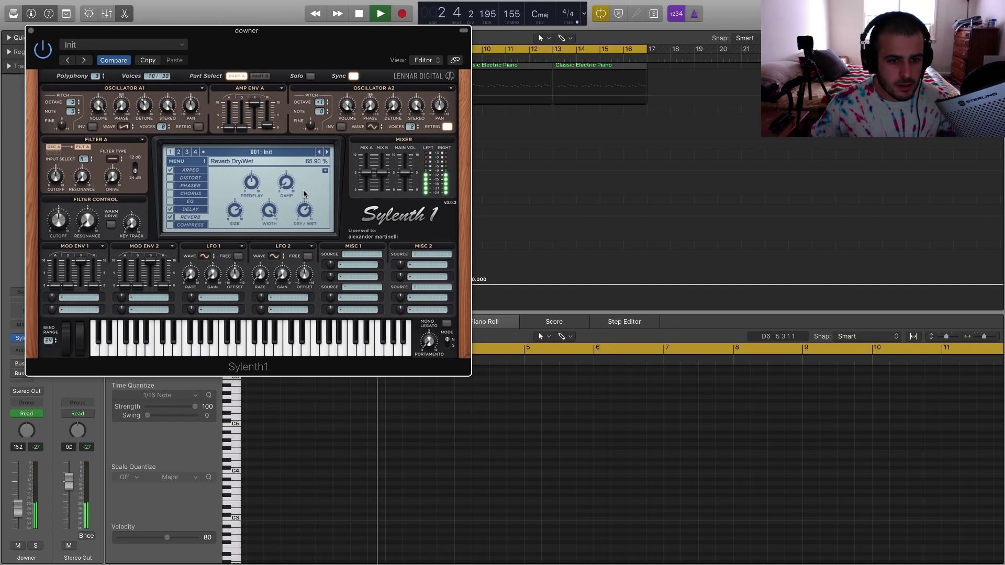
- Set Sylenth1's amp envelope sustain to 0.000 and decay to 9.072, play the sound and close the plug-in
{"action": "key", "text": "space"}
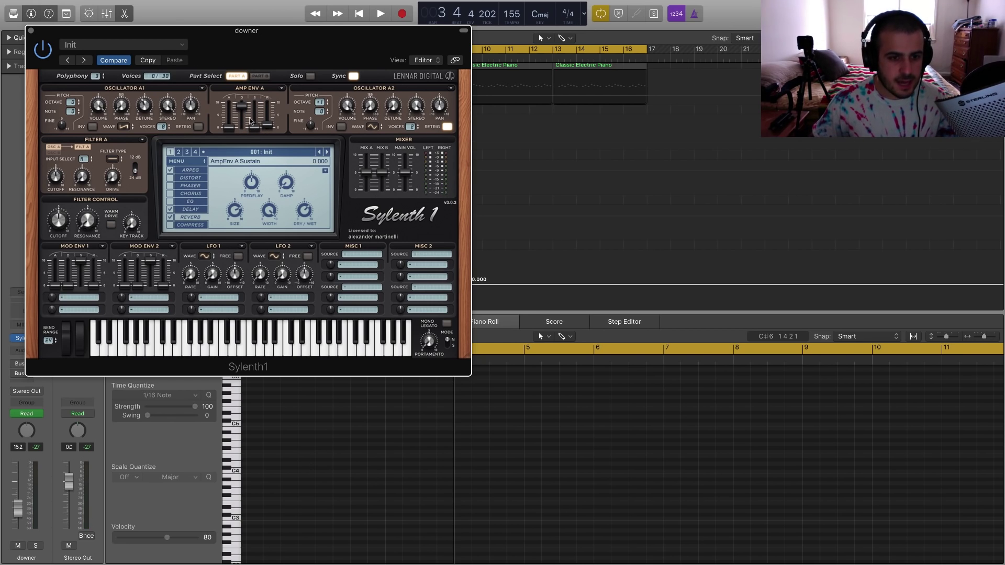
{"action": "key", "text": "space"}
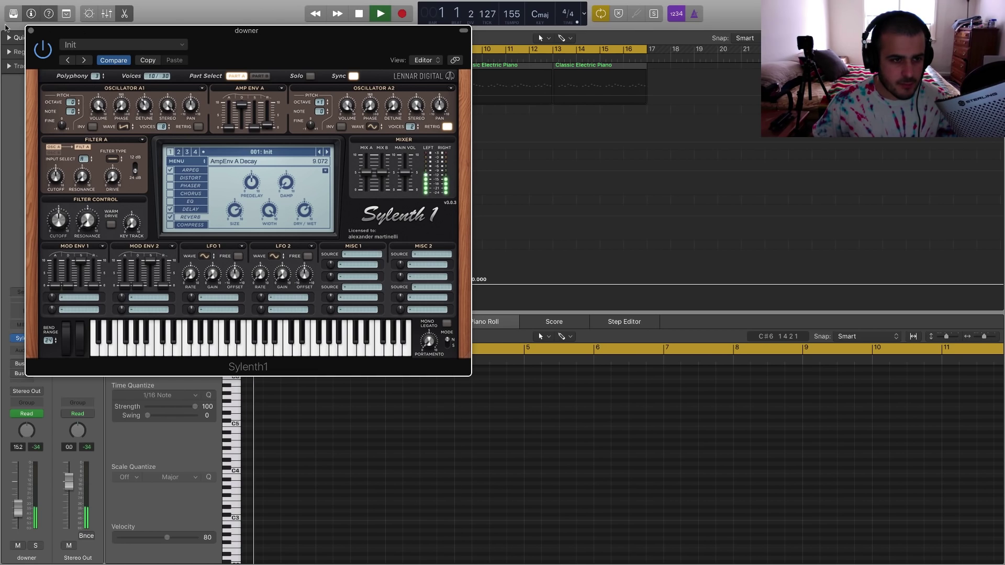
{"action": "key", "text": "super+w"}
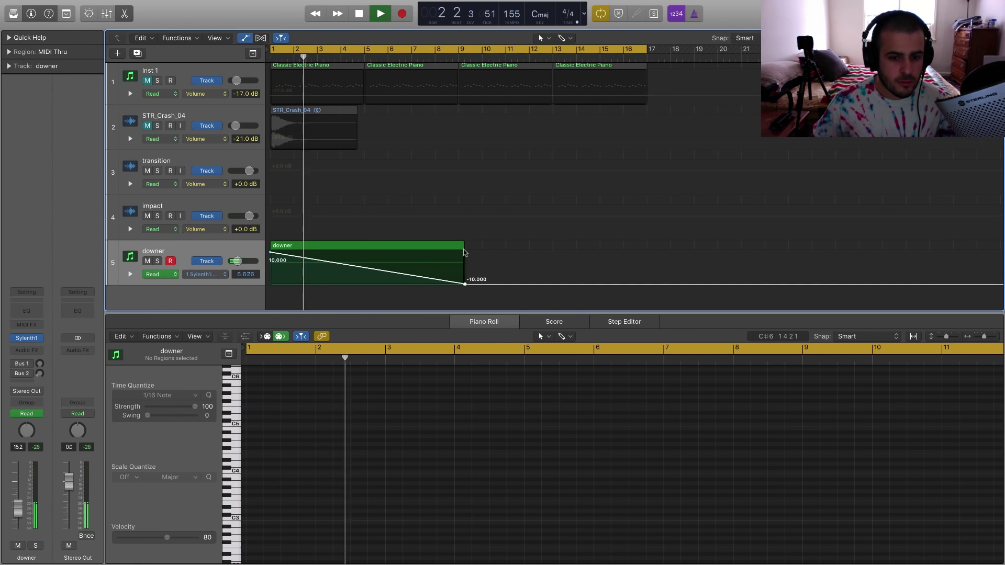
- Extend the downer region to bar 17 and stop playback
{"action": "left_click_drag", "start_coordinate": [472, 246], "coordinate": [646, 246]}
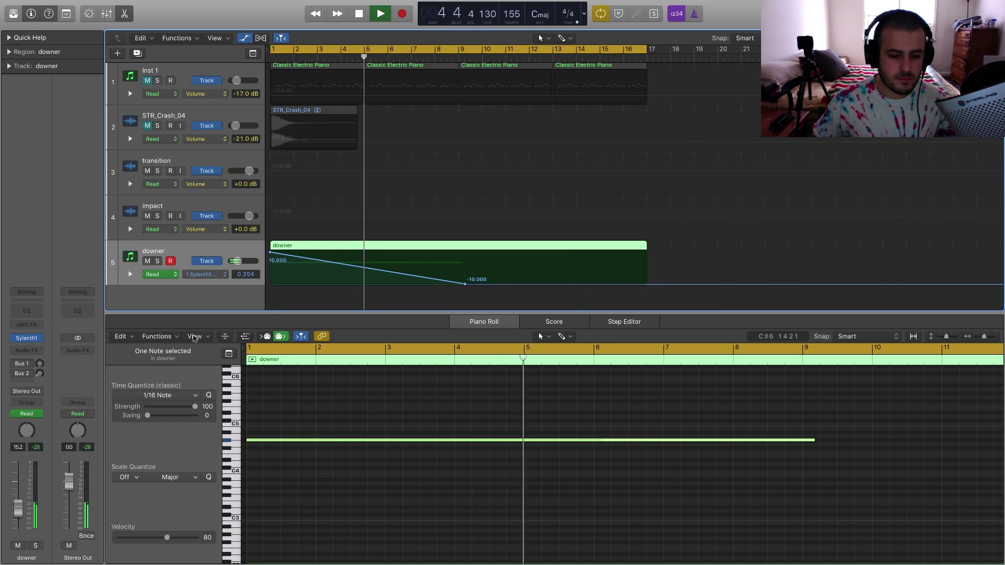
{"action": "key", "text": "space"}
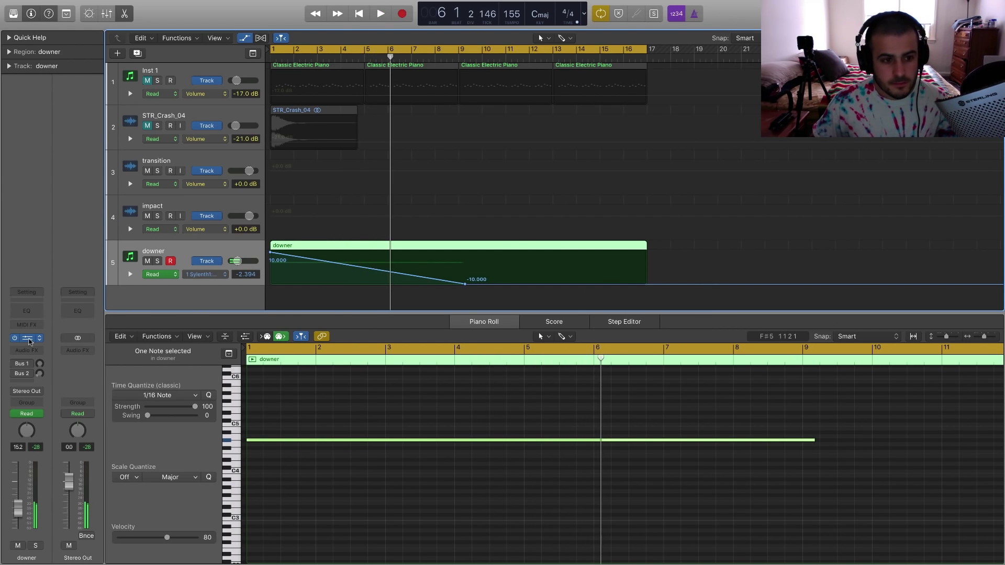
- Set Sylenth1's amp envelope decay to 10.000 while playing the downer, check the arpeggiator page and close the plug-in
{"action": "left_click", "coordinate": [27, 338]}
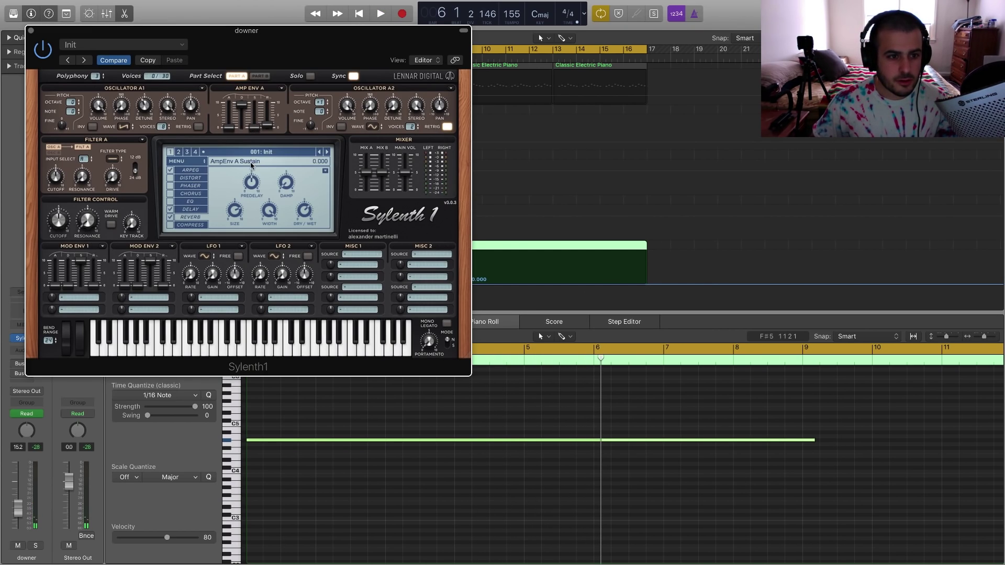
{"action": "key", "text": "space"}
{"action": "left_click_drag", "start_coordinate": [242, 131], "coordinate": [260, 25]}
{"action": "key", "text": "space"}
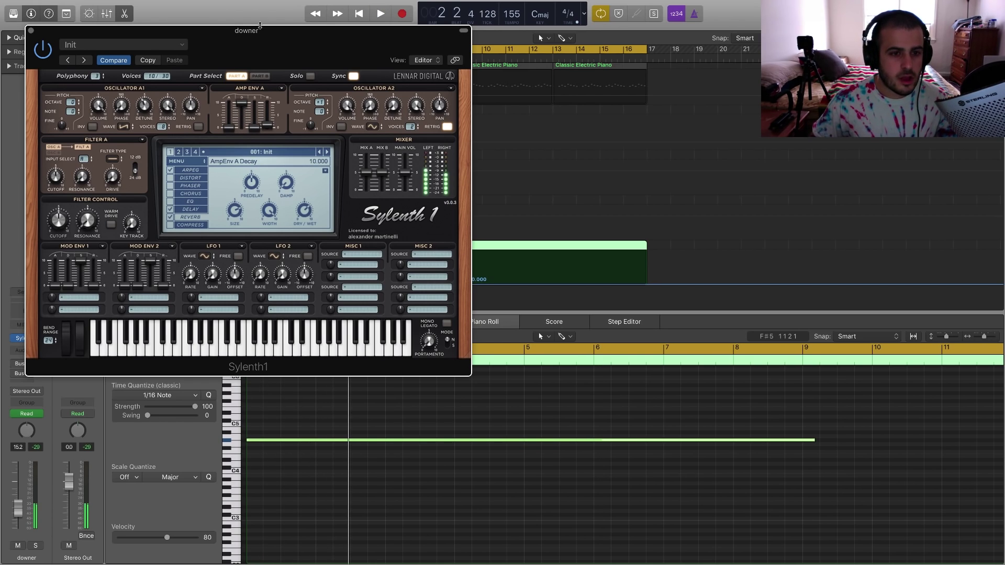
{"action": "left_click", "coordinate": [191, 171]}
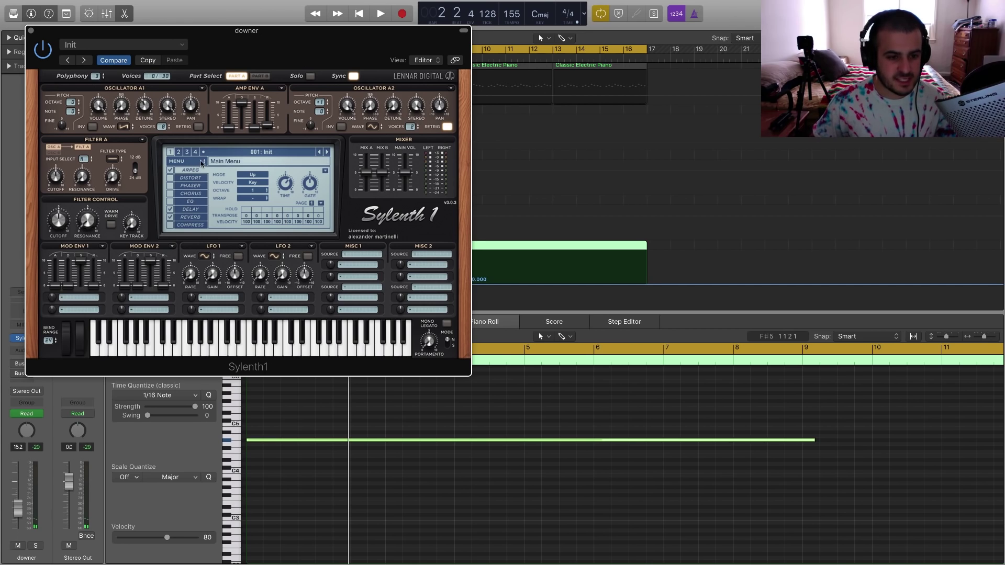
{"action": "left_click", "coordinate": [30, 31]}
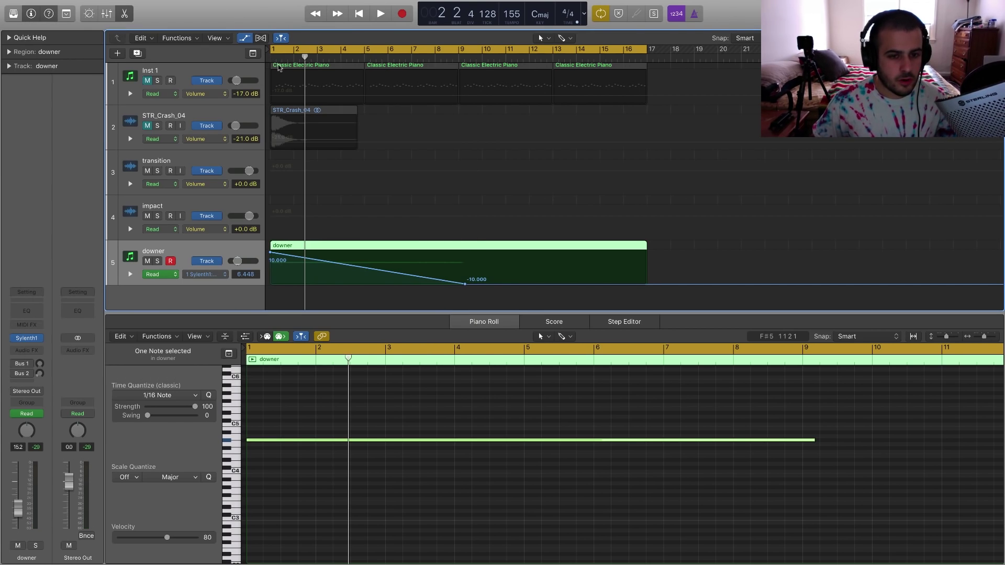
{"action": "left_click", "coordinate": [210, 275]}
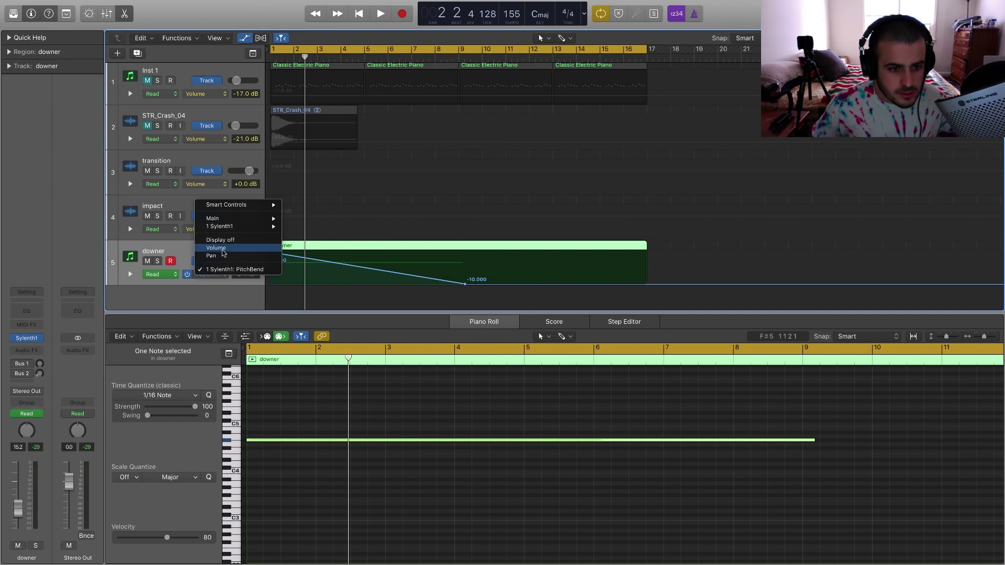
{"action": "left_click", "coordinate": [223, 251]}
{"action": "left_click", "coordinate": [271, 268]}
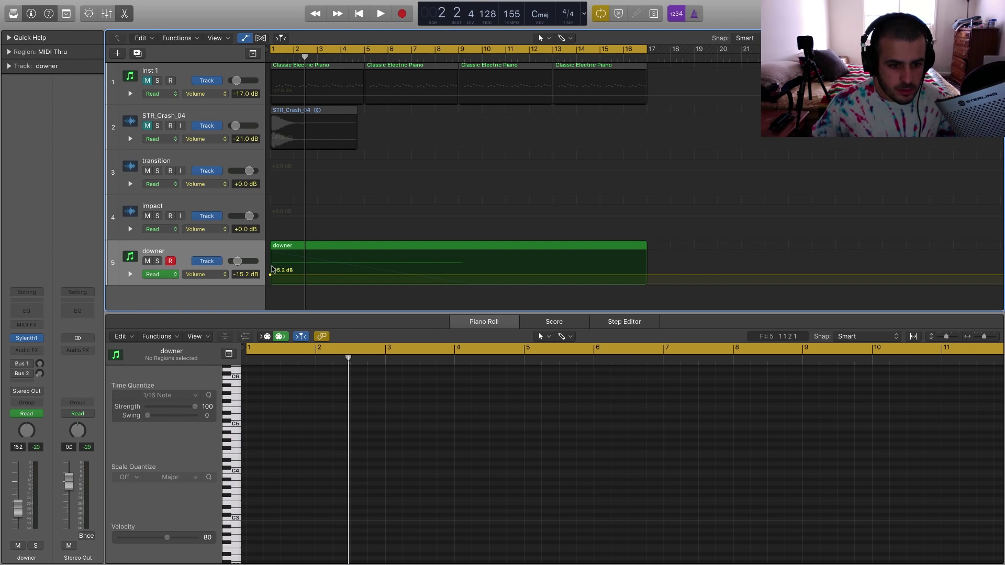
- Choose Sylenth1's FilterCtl Cutoff as the downer's automation parameter and add a point of 0.000 around the middle of bar 13
{"action": "left_click", "coordinate": [203, 281]}
{"action": "mouse_move", "coordinate": [235, 238]}
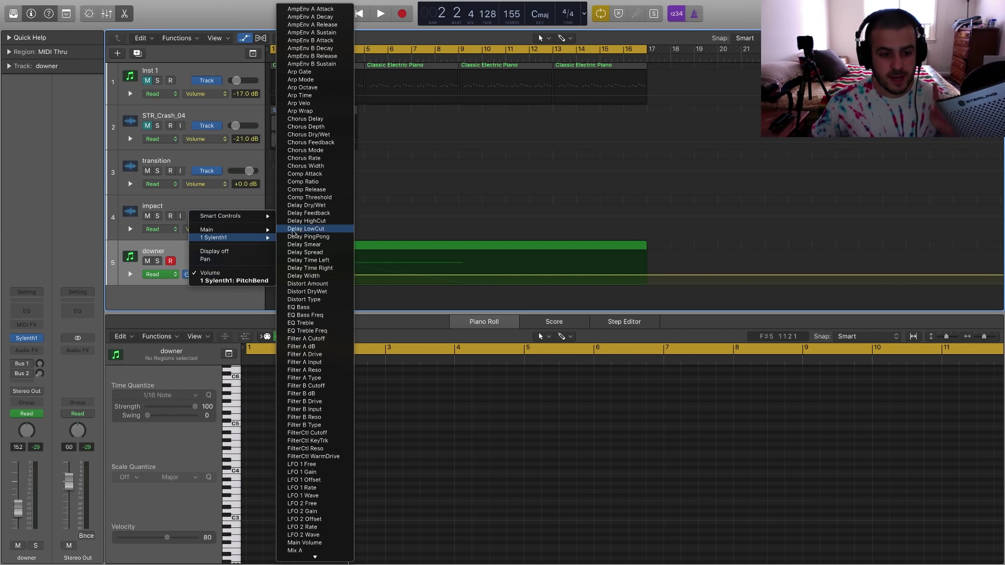
{"action": "scroll", "coordinate": [314, 393], "scroll_direction": "down", "scroll_amount": 5}
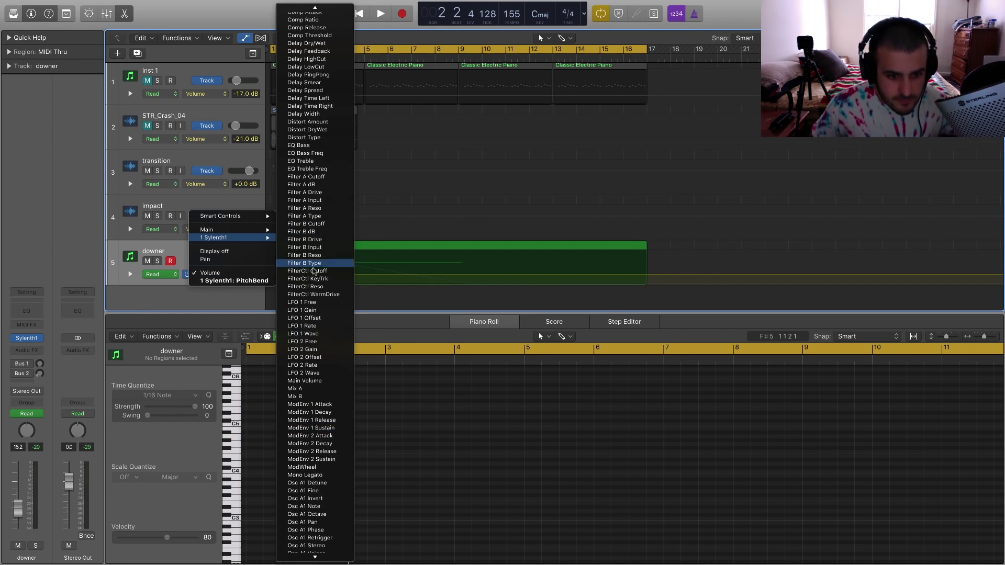
{"action": "left_click", "coordinate": [312, 271]}
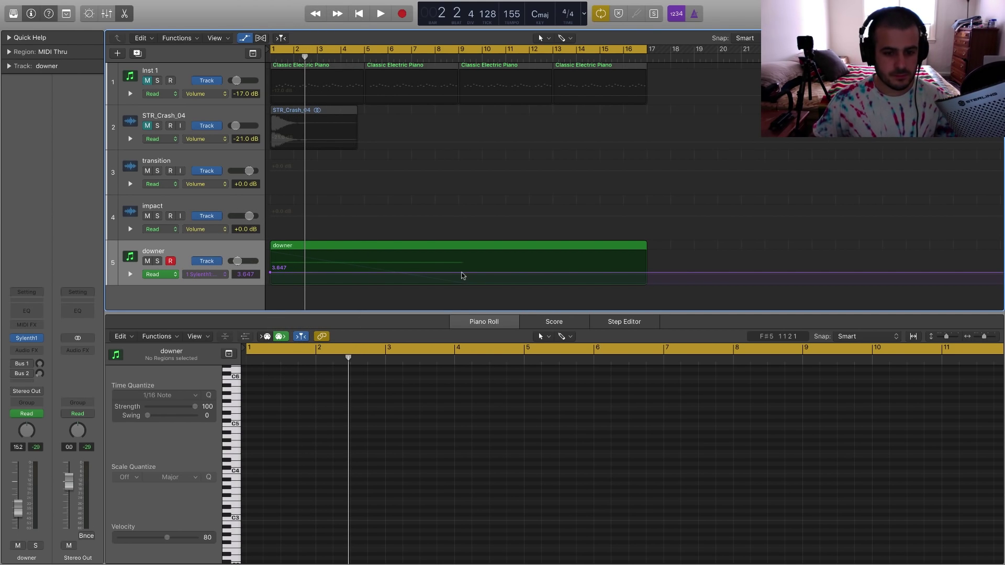
{"action": "left_click_drag", "start_coordinate": [463, 275], "coordinate": [567, 284]}
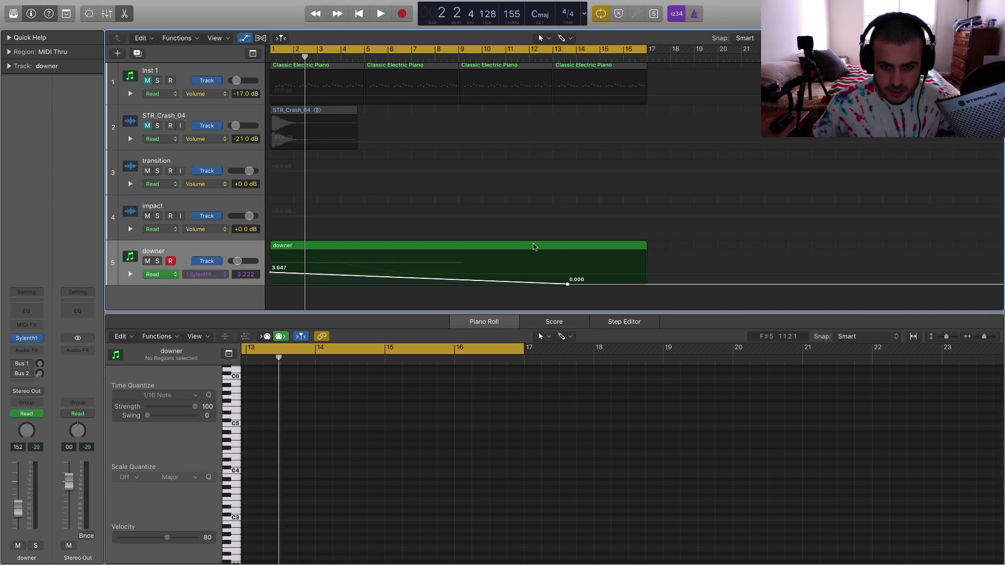
- Lengthen the downer region's note to the region end at bar 17 and play it from the start
{"action": "left_click", "coordinate": [534, 244]}
{"action": "scroll", "coordinate": [597, 472], "scroll_direction": "down", "scroll_amount": 10}
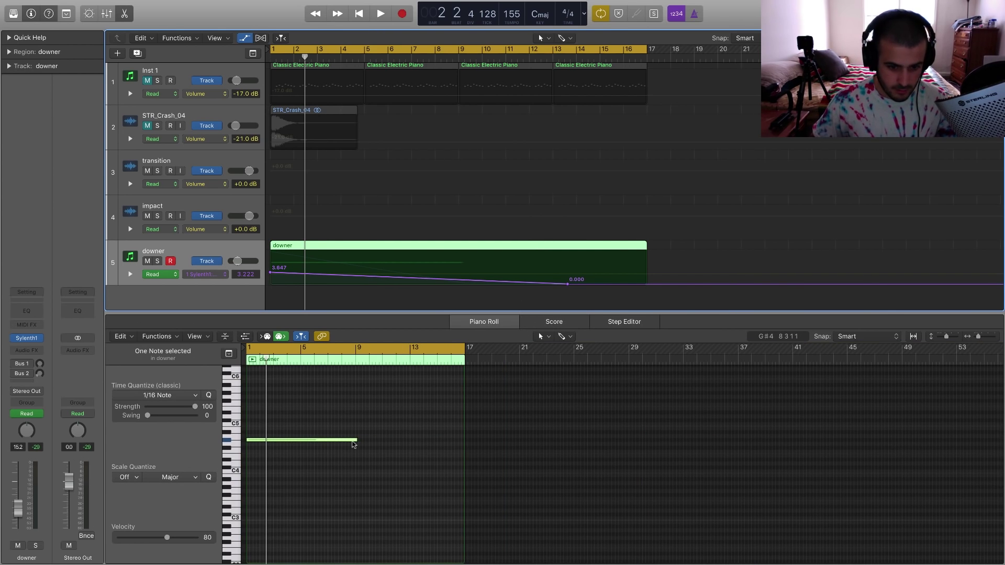
{"action": "left_click_drag", "start_coordinate": [354, 439], "coordinate": [464, 439]}
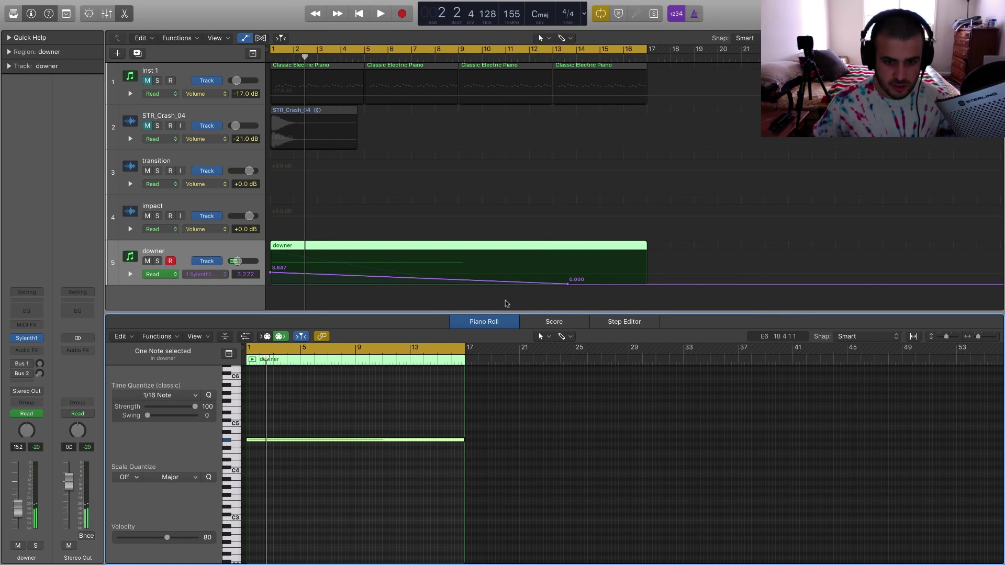
{"action": "key", "text": "Return"}
{"action": "key", "text": "space"}
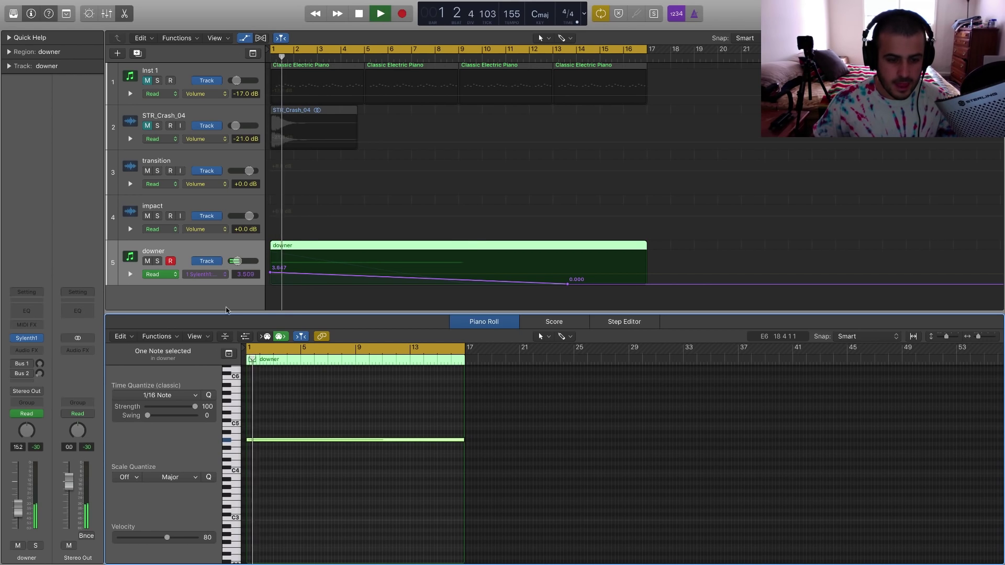
- Switch Sylenth1's Filter A to the low-pass type on the downer track and play it briefly
{"action": "key", "text": "v"}
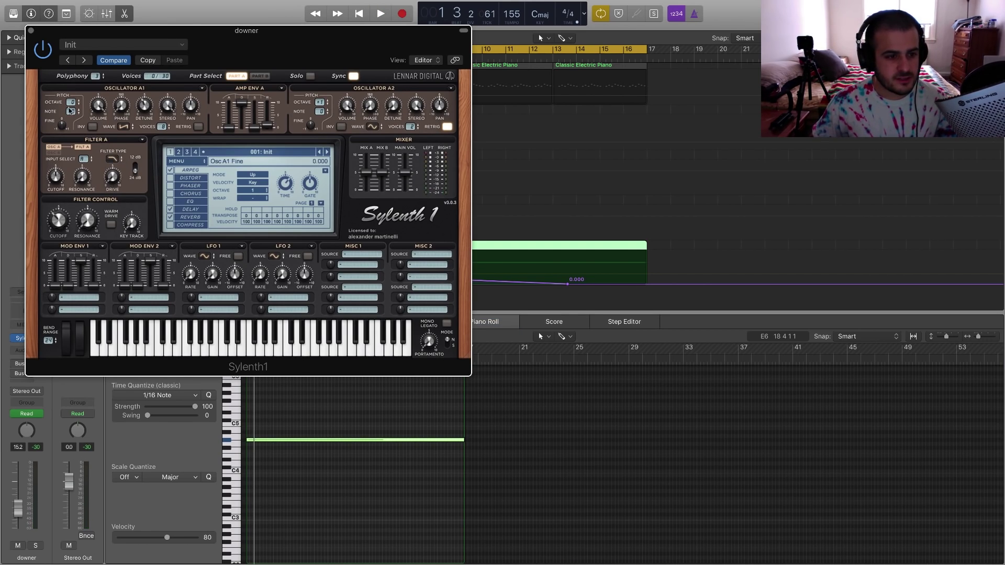
{"action": "key", "text": "space"}
{"action": "key", "text": "space"}
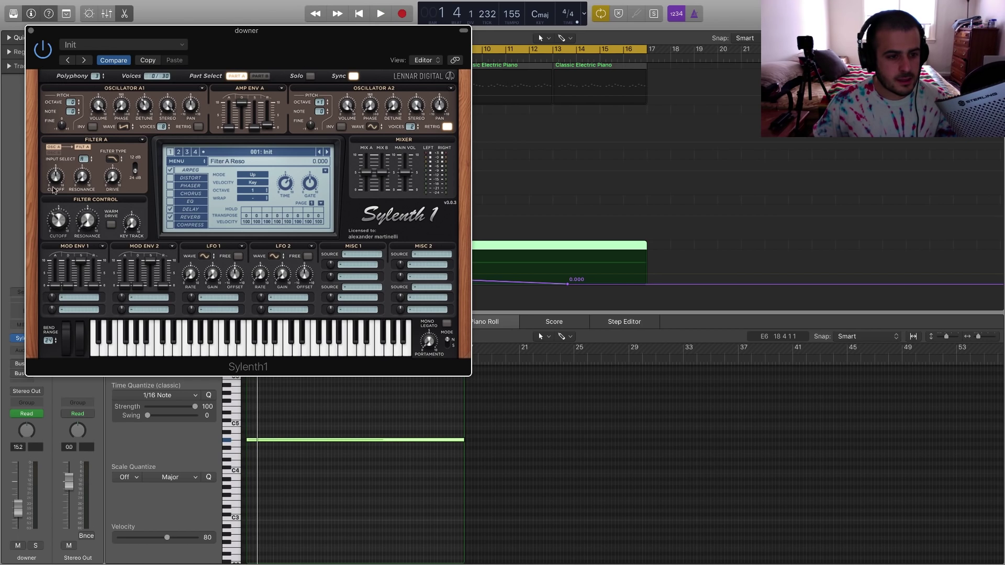
- Raise the downer's filter cutoff automation point at bar 1 to 10.000 and play the sweep
{"action": "left_click", "coordinate": [30, 31]}
{"action": "left_click_drag", "start_coordinate": [270, 270], "coordinate": [271, 256]}
{"action": "key", "text": "space"}
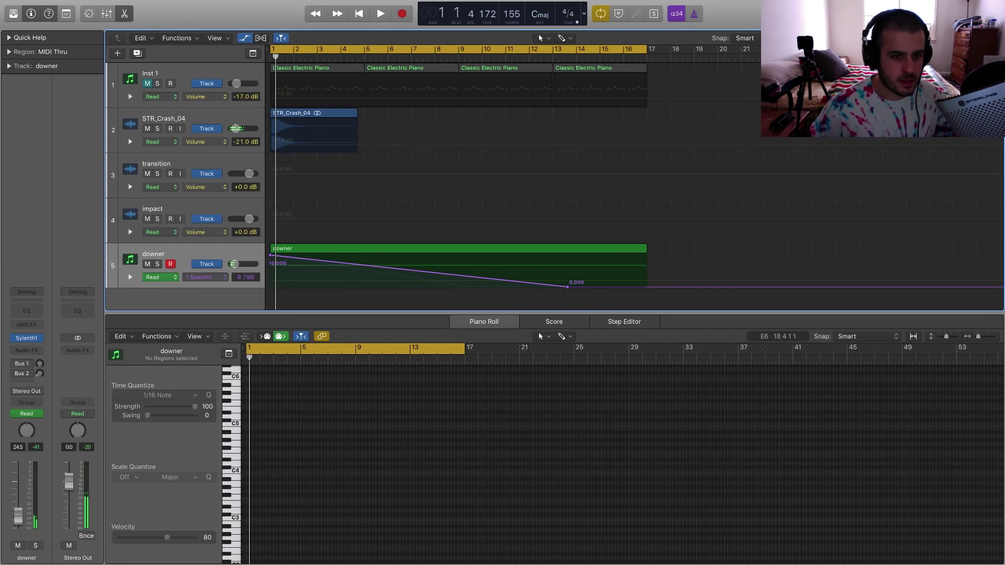
- Lower the crash track to -36.0 dB, then unmute Inst 1 and lower it to -24.0 dB
{"action": "left_click_drag", "start_coordinate": [236, 128], "coordinate": [233, 129]}
{"action": "left_click", "coordinate": [147, 84]}
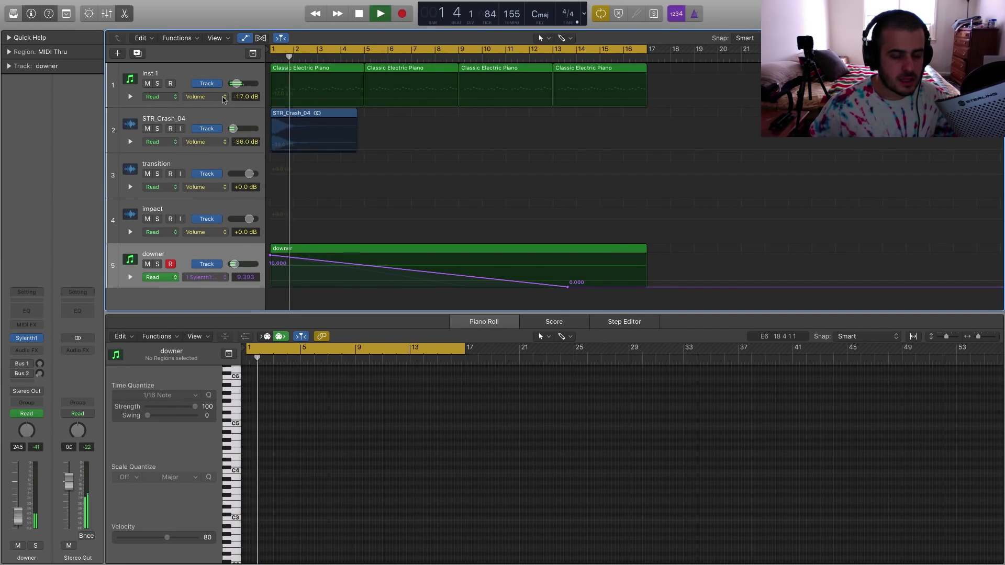
{"action": "left_click", "coordinate": [188, 119]}
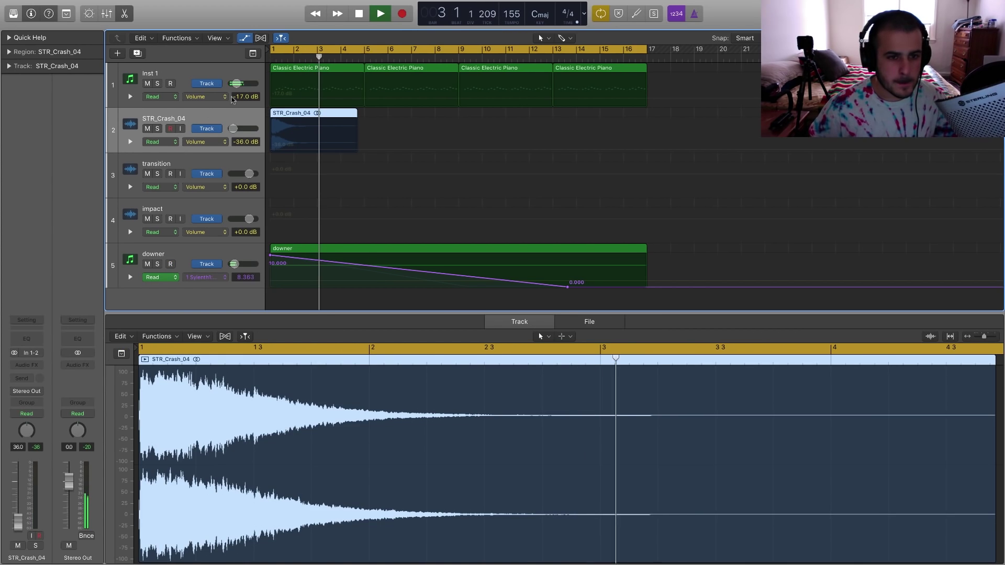
{"action": "key", "text": "space"}
{"action": "left_click_drag", "start_coordinate": [236, 83], "coordinate": [221, 87]}
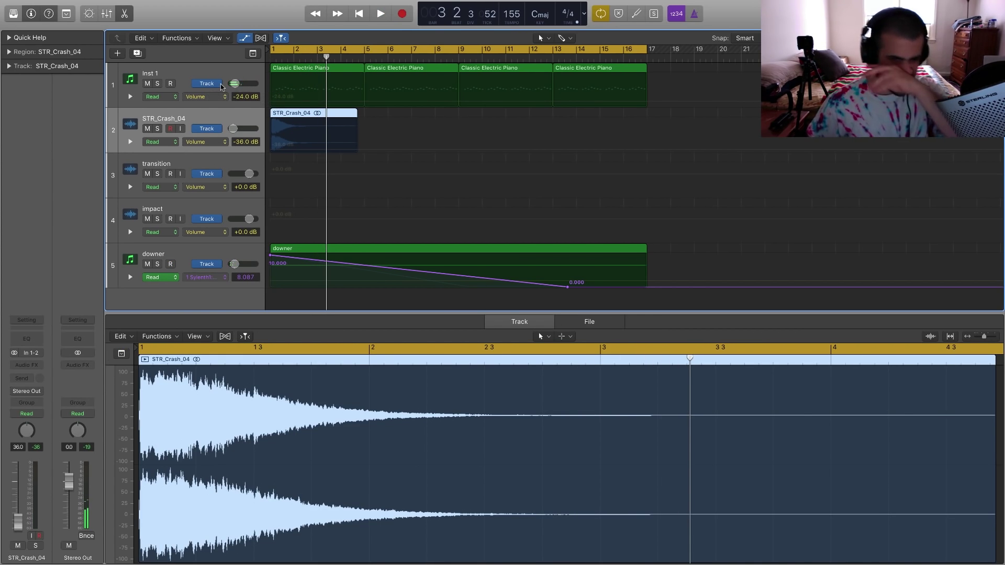
- Choose Serum's Fil Cutoff as the automation parameter of the Inst 1 track
{"action": "left_click", "coordinate": [209, 96]}
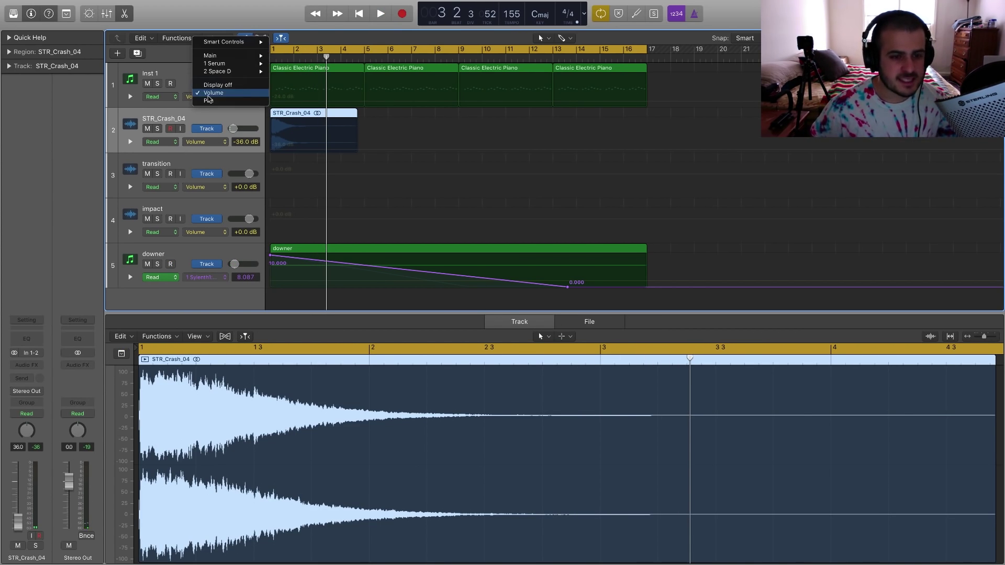
{"action": "mouse_move", "coordinate": [235, 63]}
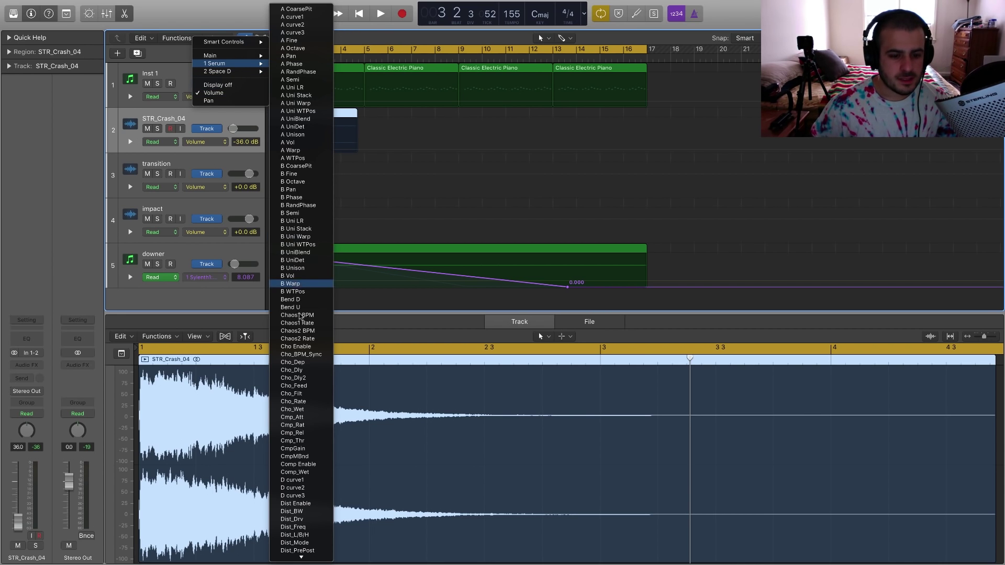
{"action": "scroll", "coordinate": [310, 406], "scroll_direction": "down", "scroll_amount": 8}
{"action": "scroll", "coordinate": [310, 406], "scroll_direction": "down", "scroll_amount": 5}
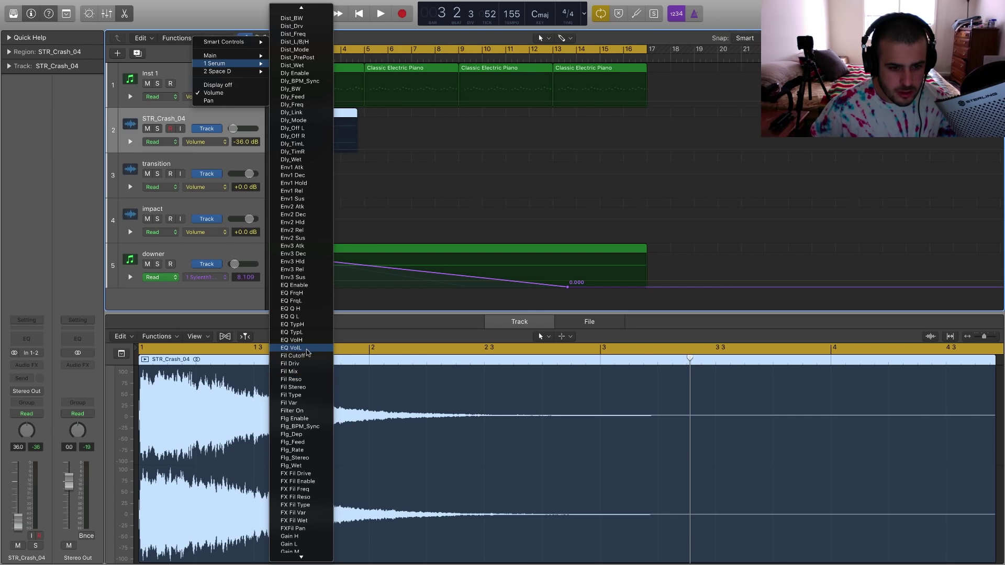
{"action": "left_click", "coordinate": [309, 356]}
- Automate Inst 1's filter cutoff to rise from about 18 Hz at bar 1 to 425 Hz at bar 9, then play it
{"action": "left_click", "coordinate": [427, 88]}
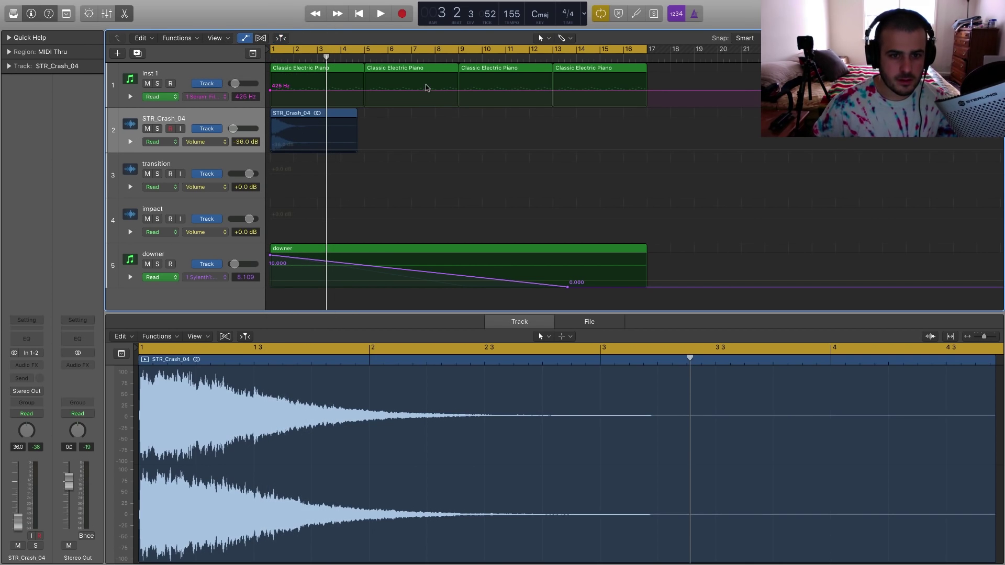
{"action": "left_click", "coordinate": [459, 91]}
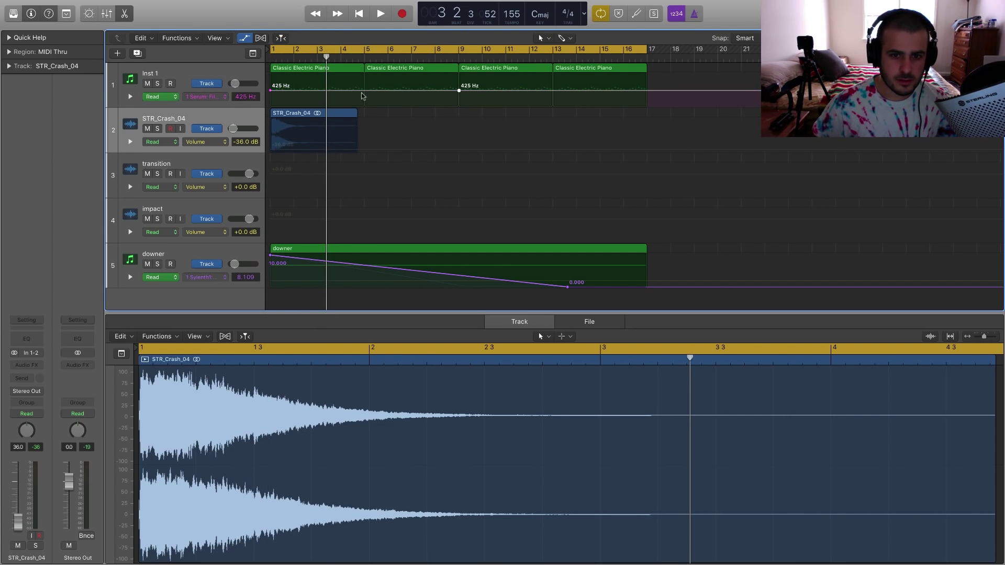
{"action": "left_click_drag", "start_coordinate": [270, 90], "coordinate": [271, 103]}
{"action": "key", "text": "space"}
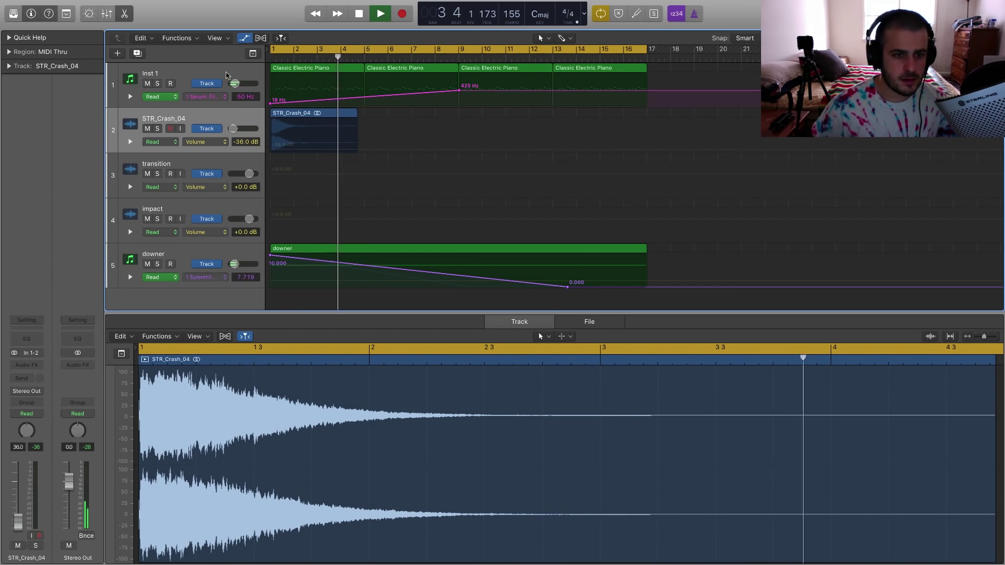
- Stop playback, select the transition track and hide the track automation
{"action": "left_click", "coordinate": [245, 73]}
{"action": "key", "text": "space"}
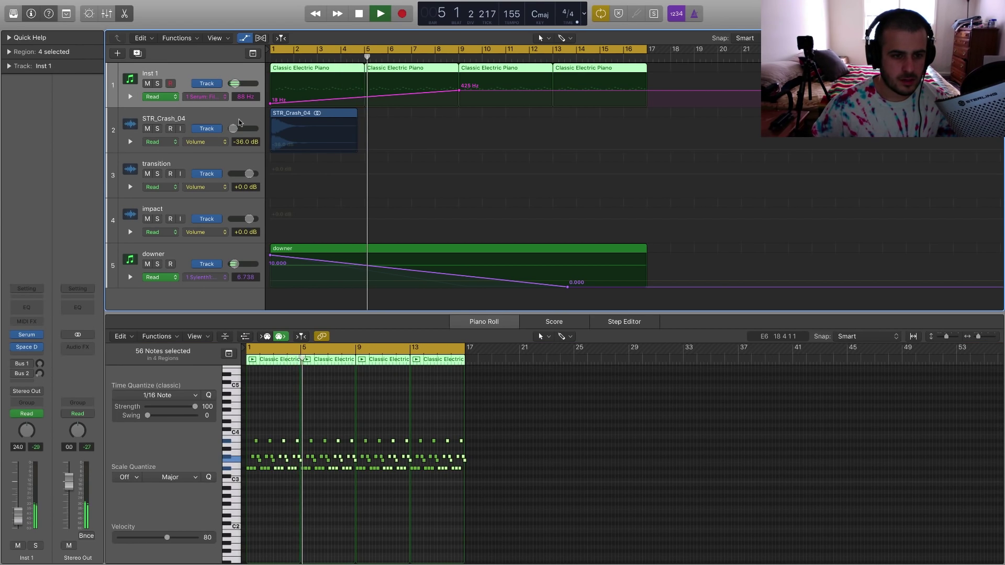
{"action": "left_click", "coordinate": [238, 119]}
{"action": "left_click", "coordinate": [218, 161]}
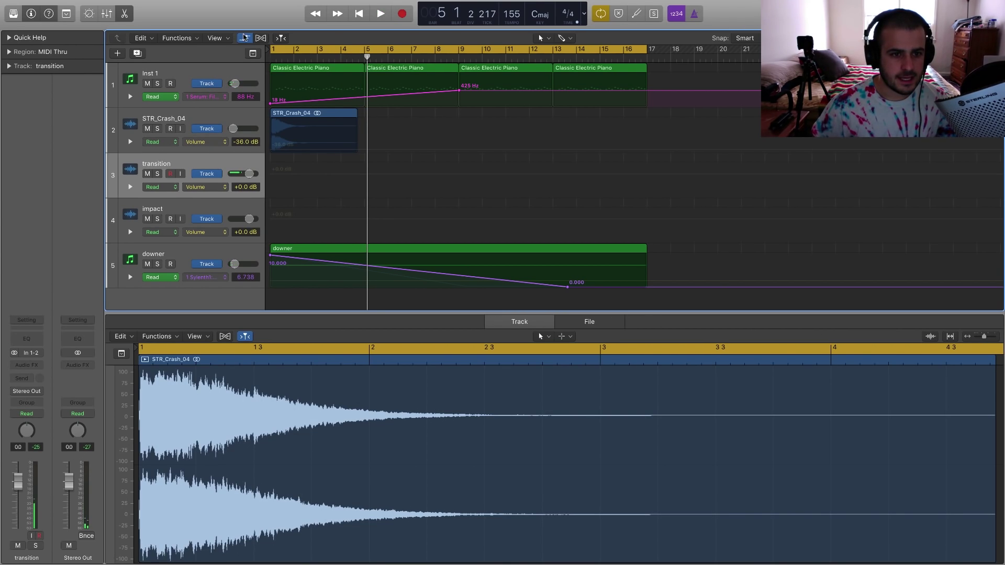
{"action": "left_click", "coordinate": [243, 37]}
- Search the sample library for "impact", place SS_impact at bar 1 of the transition track and lower that track's volume
{"action": "mouse_move", "coordinate": [244, 2]}
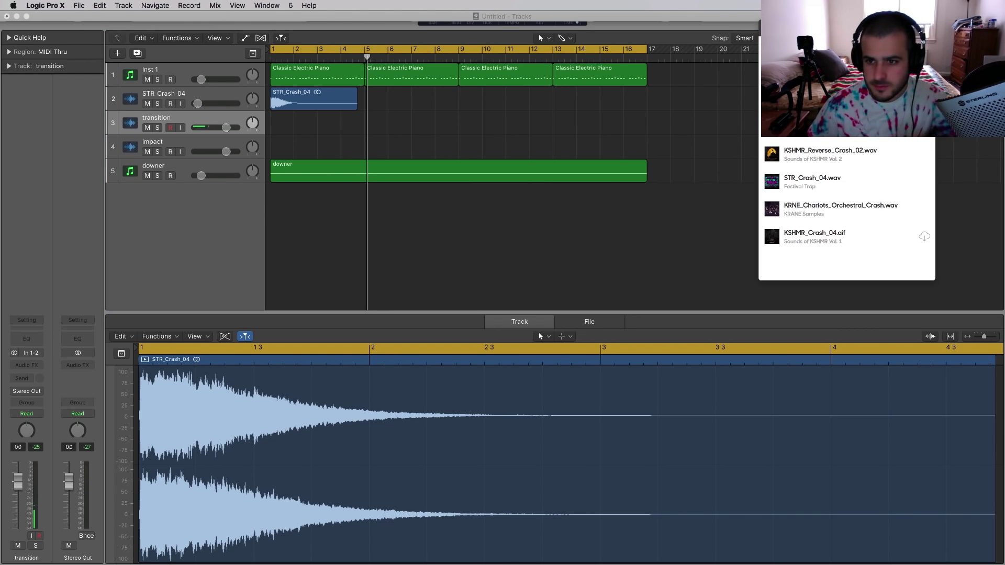
{"action": "type", "text": "impact"}
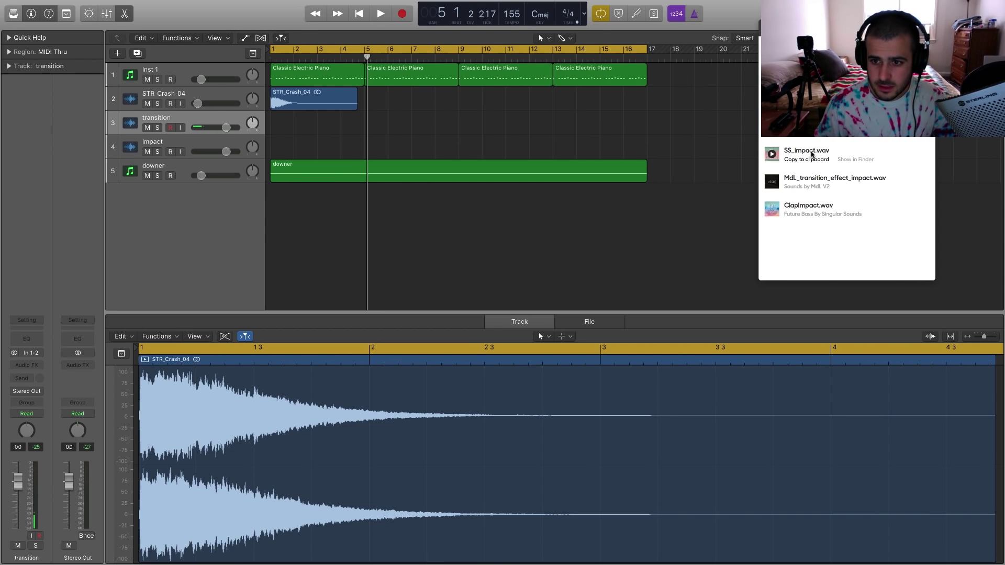
{"action": "left_click_drag", "start_coordinate": [785, 152], "coordinate": [303, 126]}
{"action": "left_click", "coordinate": [303, 146]}
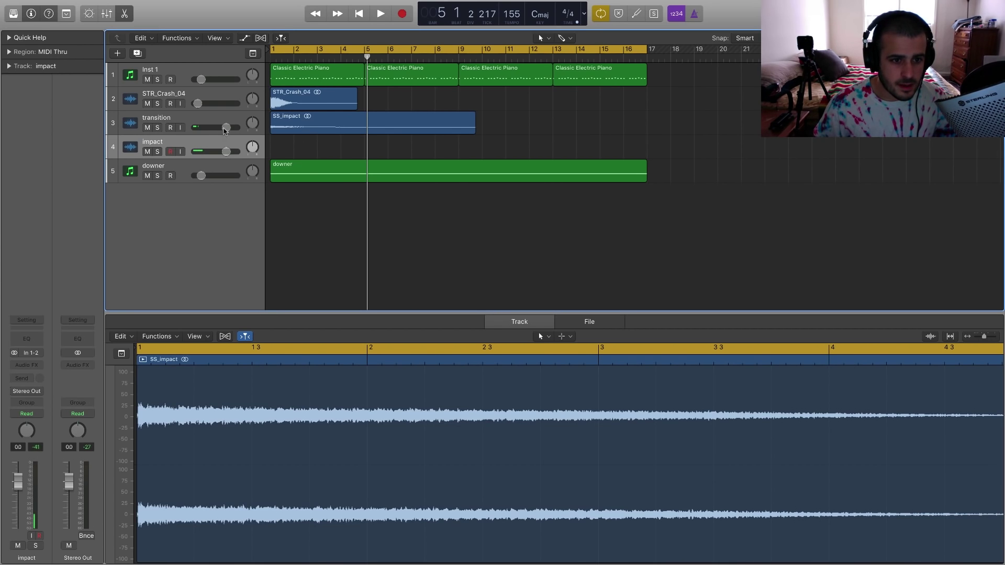
{"action": "left_click_drag", "start_coordinate": [226, 127], "coordinate": [204, 127]}
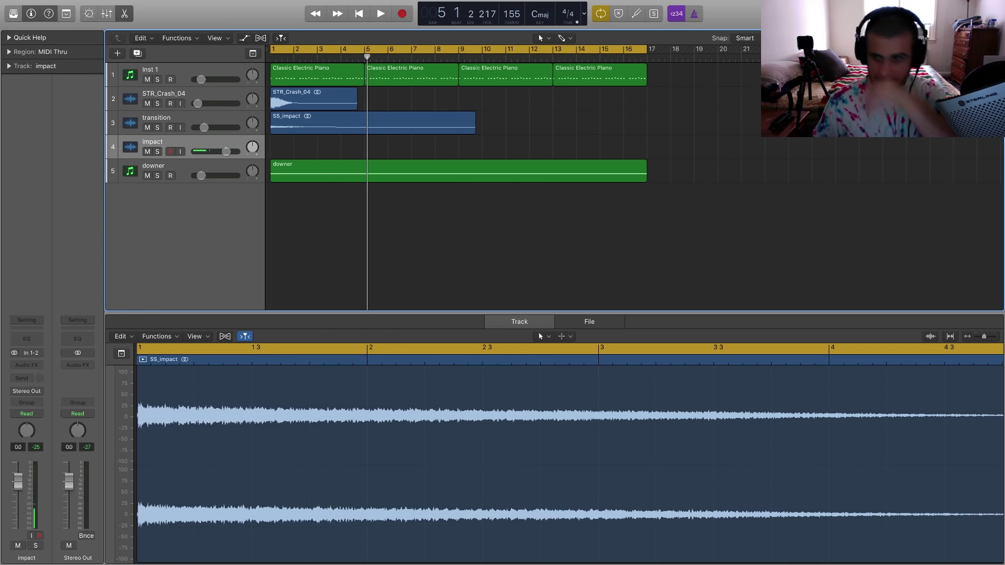
- Search the sample library for "kick" and place LL_kick_pink_2-24b_5 at bar 1 of the impact track
{"action": "left_click", "coordinate": [847, 6]}
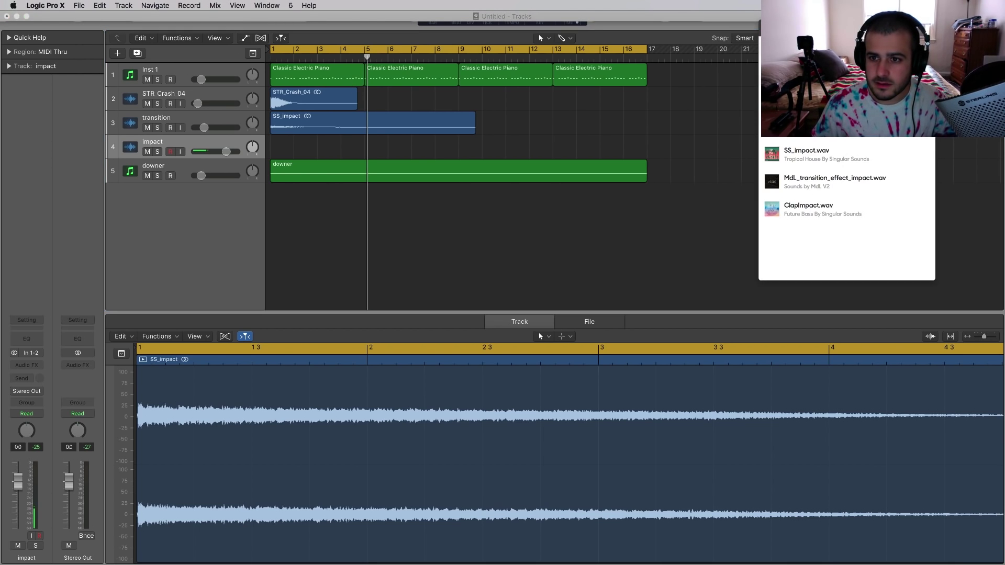
{"action": "type", "text": "kick"}
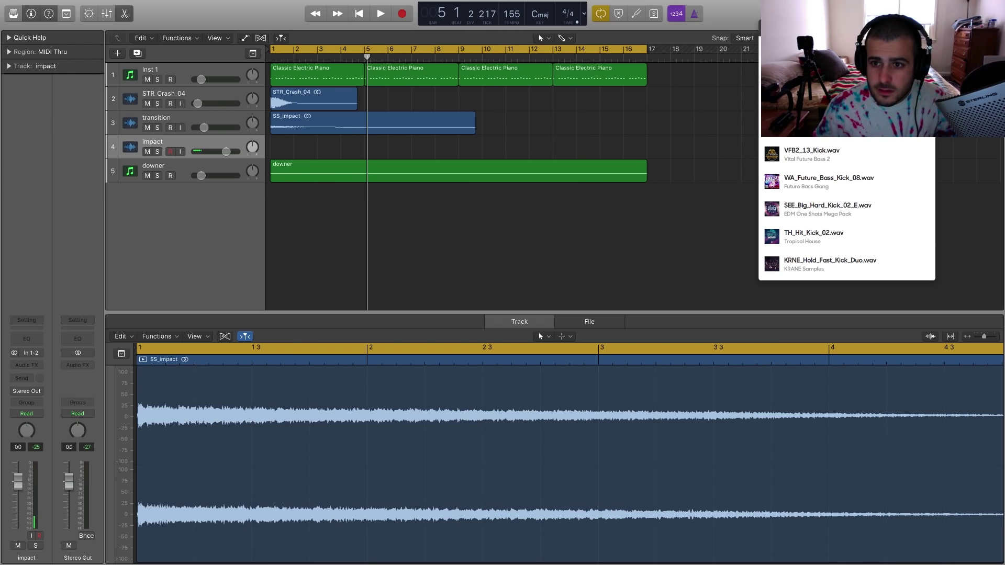
{"action": "left_click_drag", "start_coordinate": [396, 93], "coordinate": [286, 150]}
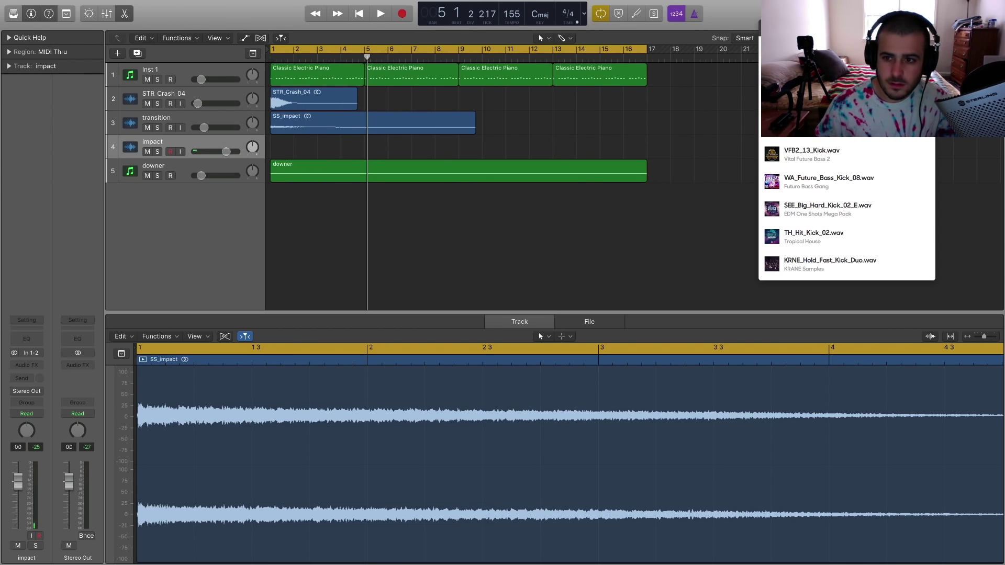
{"action": "left_click_drag", "start_coordinate": [714, 98], "coordinate": [209, 151]}
- Play the arrangement from the start with the impact track lowered to -12.2 dB
{"action": "key", "text": "Return"}
{"action": "key", "text": "space"}
{"action": "key", "text": "space"}
{"action": "key", "text": "space"}
{"action": "scroll", "coordinate": [318, 143], "scroll_direction": "up", "scroll_amount": 3}
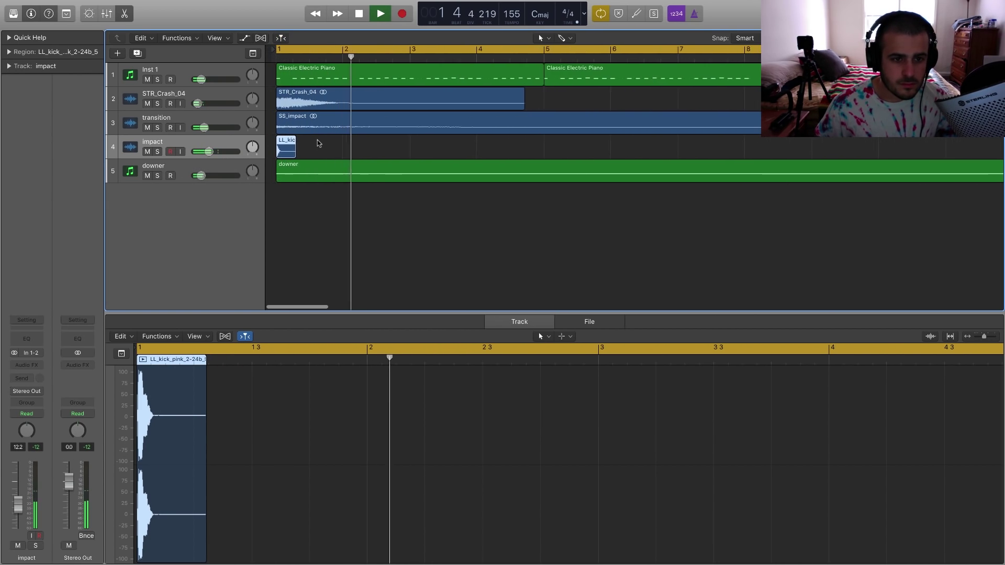
{"action": "key", "text": "space"}
- Extend the project start to before bar 1 and reverse the STR_Crash_04 audio file
{"action": "left_click_drag", "start_coordinate": [268, 49], "coordinate": [51, 48]}
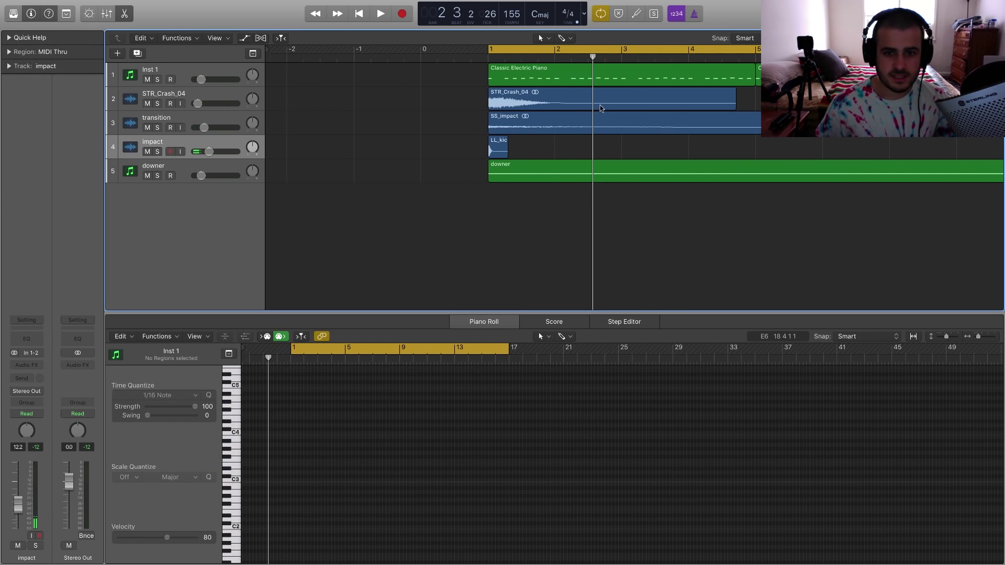
{"action": "left_click", "coordinate": [569, 84]}
{"action": "left_click_drag", "start_coordinate": [556, 98], "coordinate": [547, 98]}
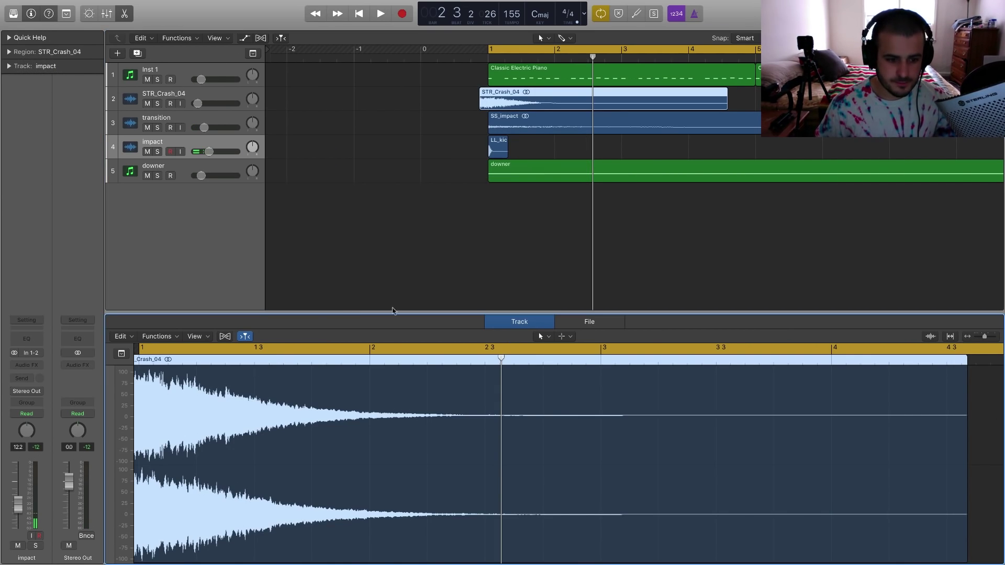
{"action": "left_click", "coordinate": [587, 322]}
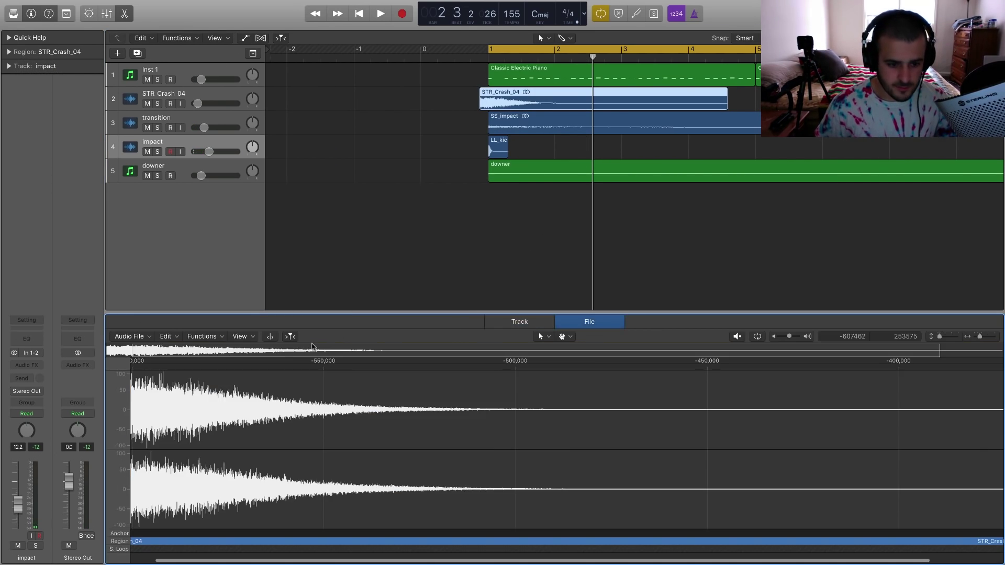
{"action": "left_click", "coordinate": [204, 336]}
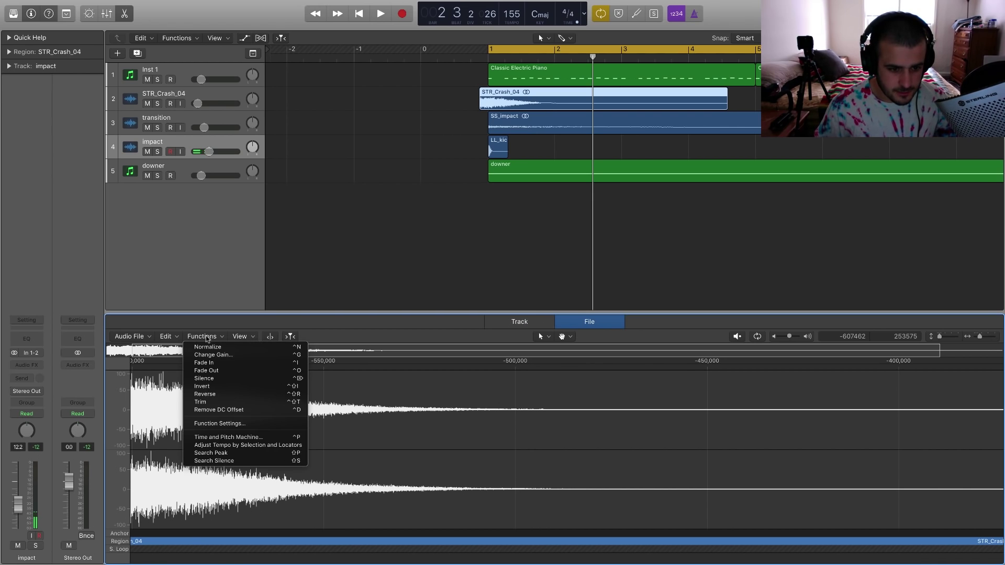
{"action": "left_click", "coordinate": [205, 394]}
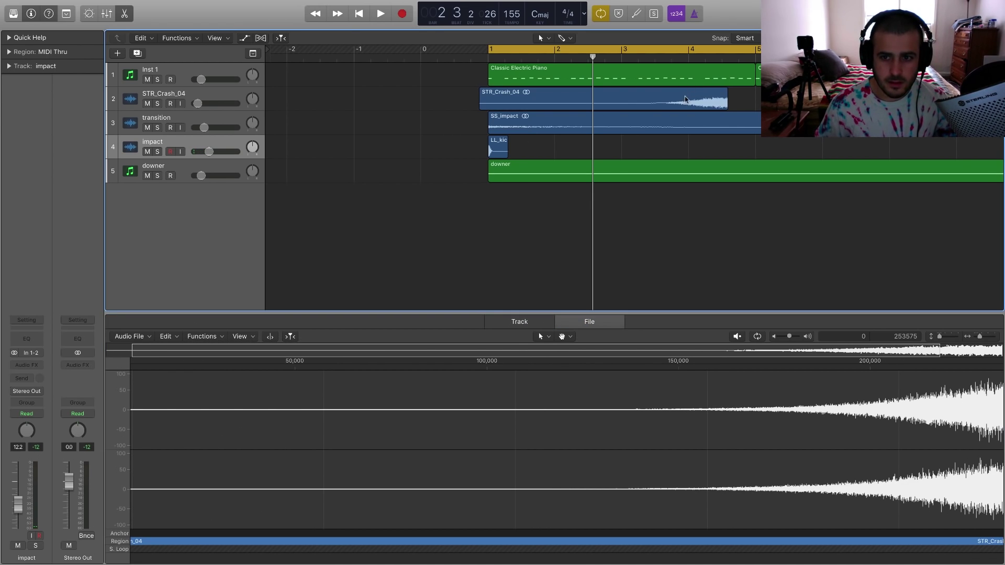
- Move the reversed STR_Crash_04 region ahead of the melody so that it ends at bar 1
{"action": "left_click_drag", "start_coordinate": [684, 100], "coordinate": [449, 128]}
{"action": "left_click", "coordinate": [449, 128]}
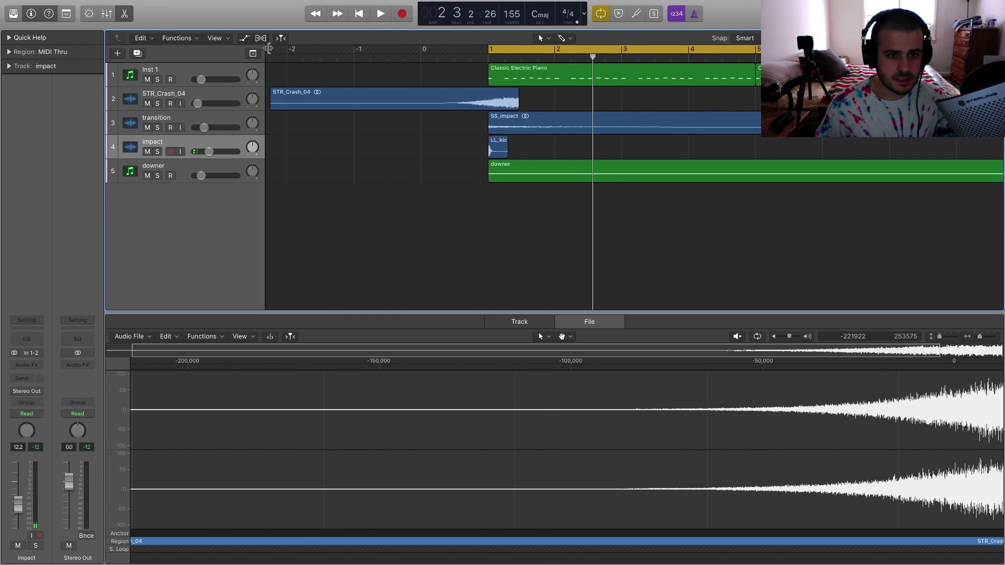
{"action": "scroll", "coordinate": [417, 149], "scroll_direction": "left", "scroll_amount": 5}
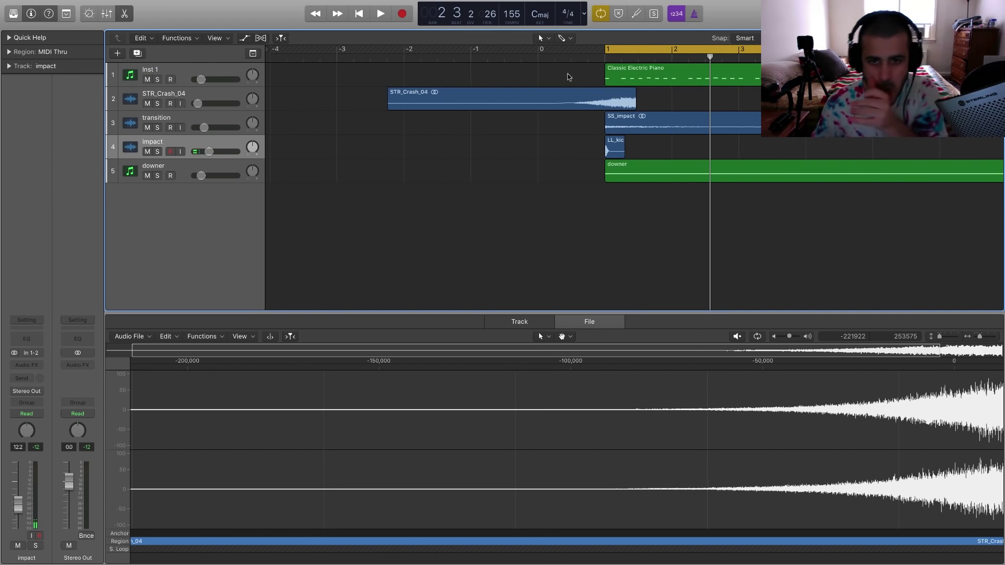
{"action": "left_click_drag", "start_coordinate": [596, 98], "coordinate": [568, 96]}
- Insert an Echo delay on the STR_Crash_04 track and set its wet level to 39%
{"action": "left_click", "coordinate": [214, 95]}
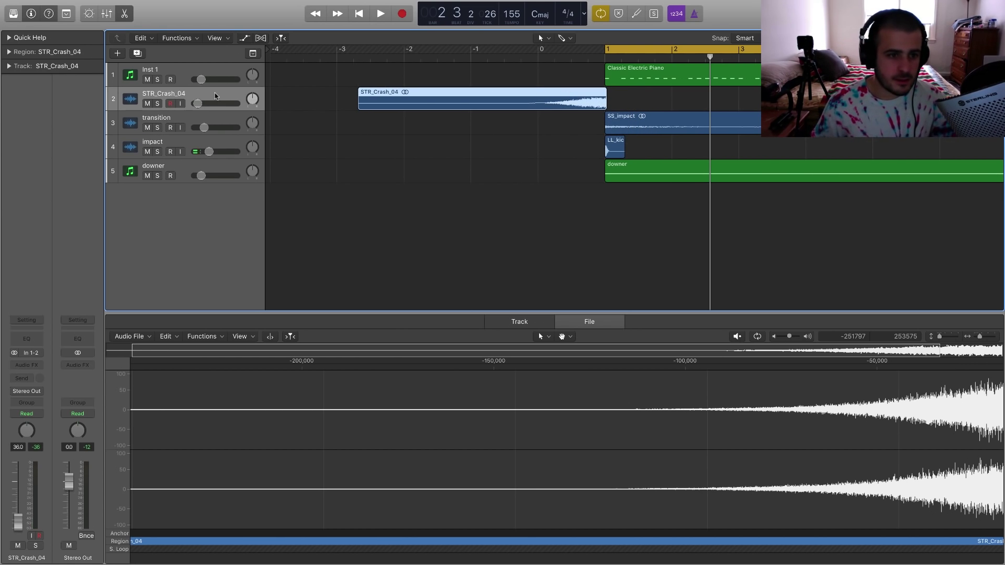
{"action": "left_click", "coordinate": [29, 366]}
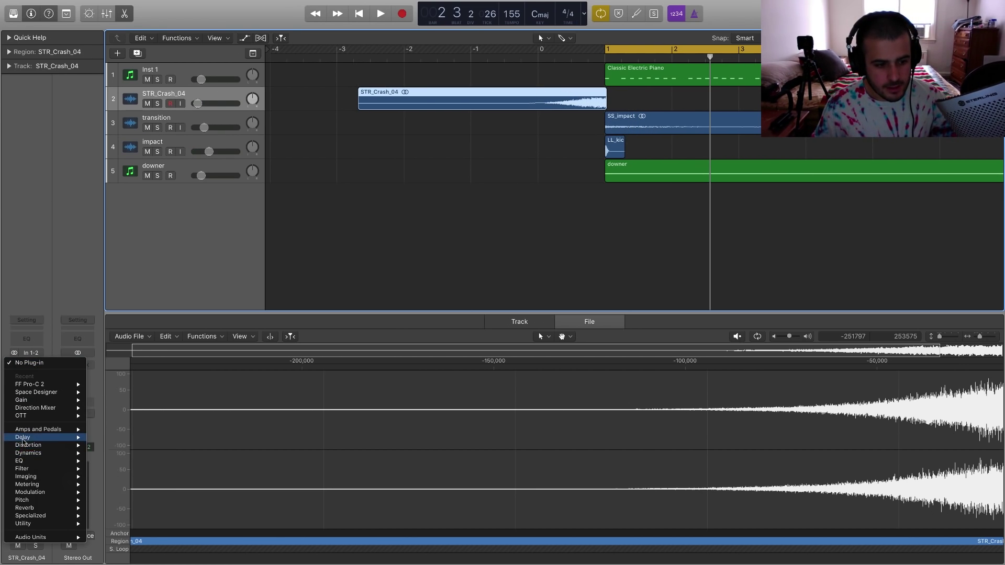
{"action": "mouse_move", "coordinate": [23, 440]}
{"action": "mouse_move", "coordinate": [146, 446]}
{"action": "left_click", "coordinate": [183, 446]}
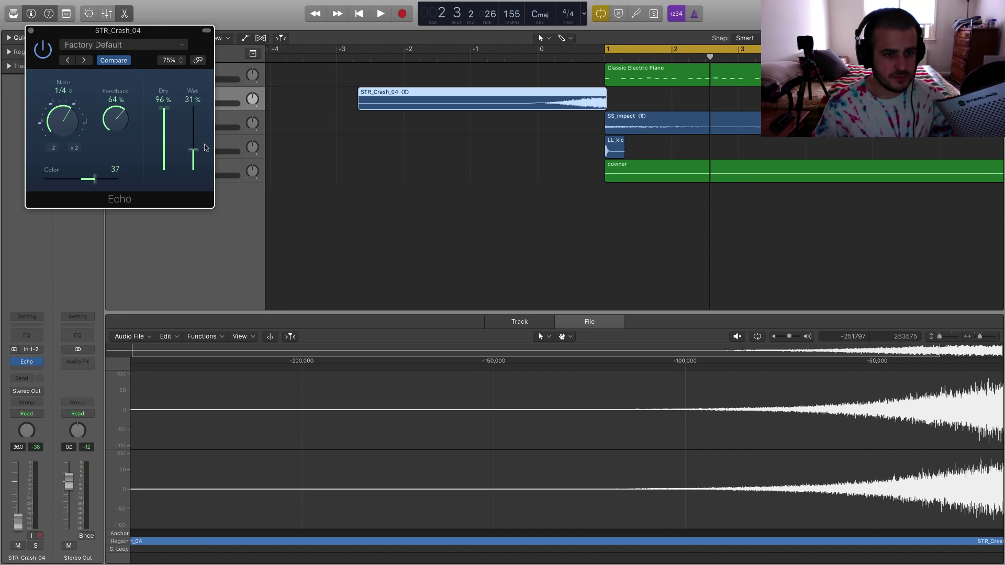
{"action": "left_click_drag", "start_coordinate": [205, 145], "coordinate": [204, 141]}
- Cycle from bar 0 to listen to the reversed crash leading into bar 1, and close the Echo plug-in
{"action": "key", "text": "space"}
{"action": "key", "text": "space"}
{"action": "left_click_drag", "start_coordinate": [547, 48], "coordinate": [764, 53]}
{"action": "key", "text": "space"}
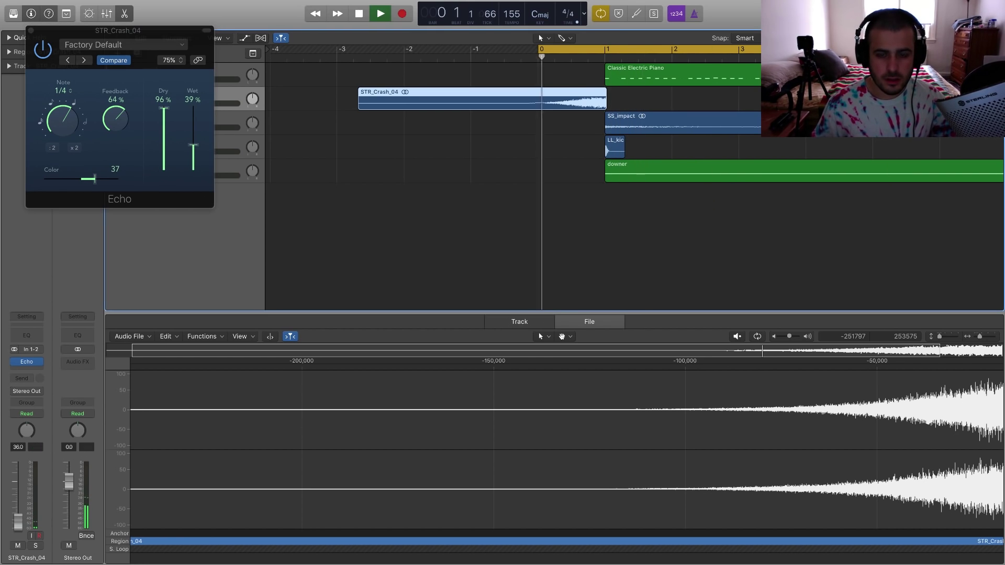
{"action": "left_click", "coordinate": [30, 32]}
{"action": "scroll", "coordinate": [529, 128], "scroll_direction": "down", "scroll_amount": 4}
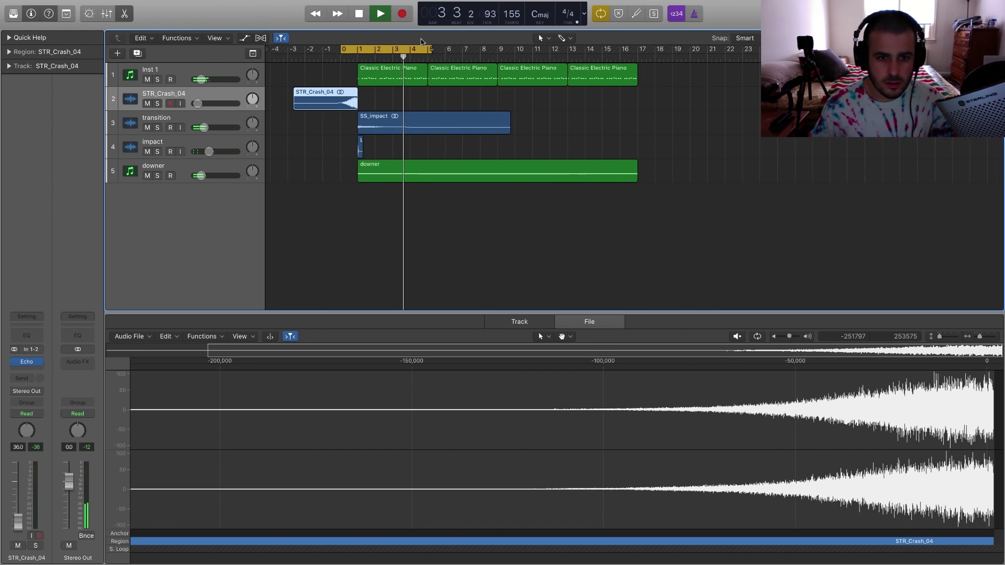
- Reset the cycle range to bars 1 through 17, select the Inst 1 track and stop playback
{"action": "left_click", "coordinate": [422, 48]}
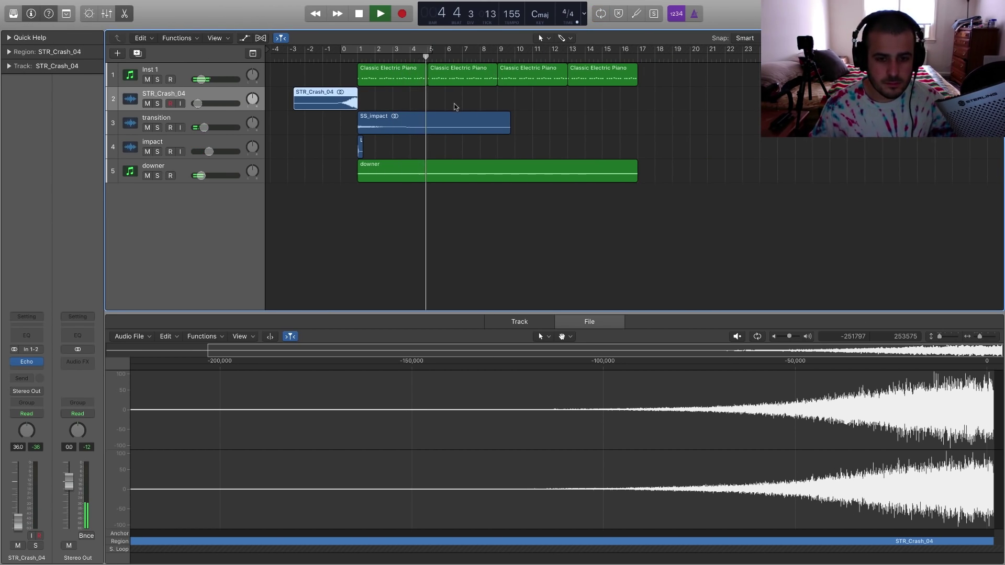
{"action": "left_click_drag", "start_coordinate": [359, 49], "coordinate": [641, 64]}
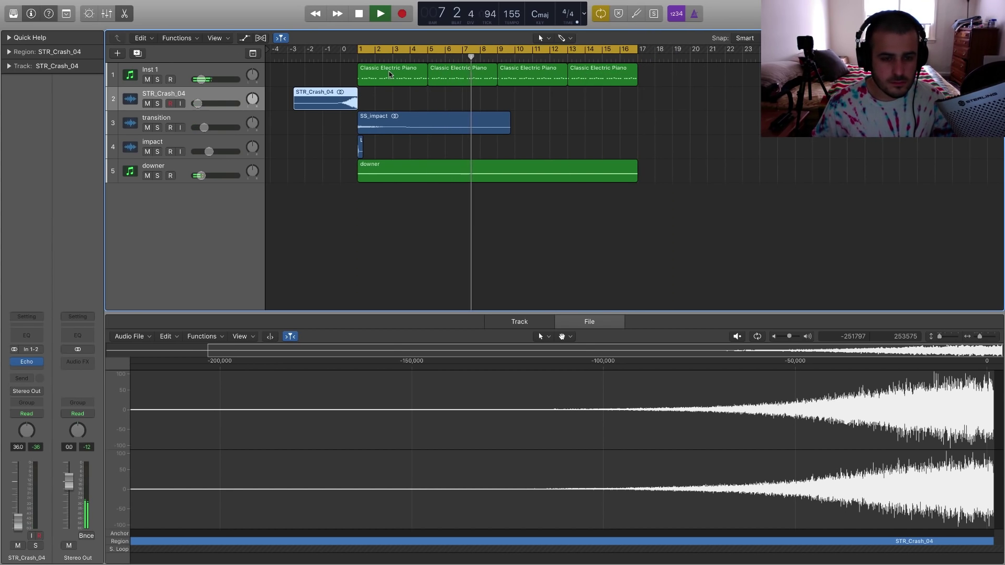
{"action": "left_click", "coordinate": [194, 80]}
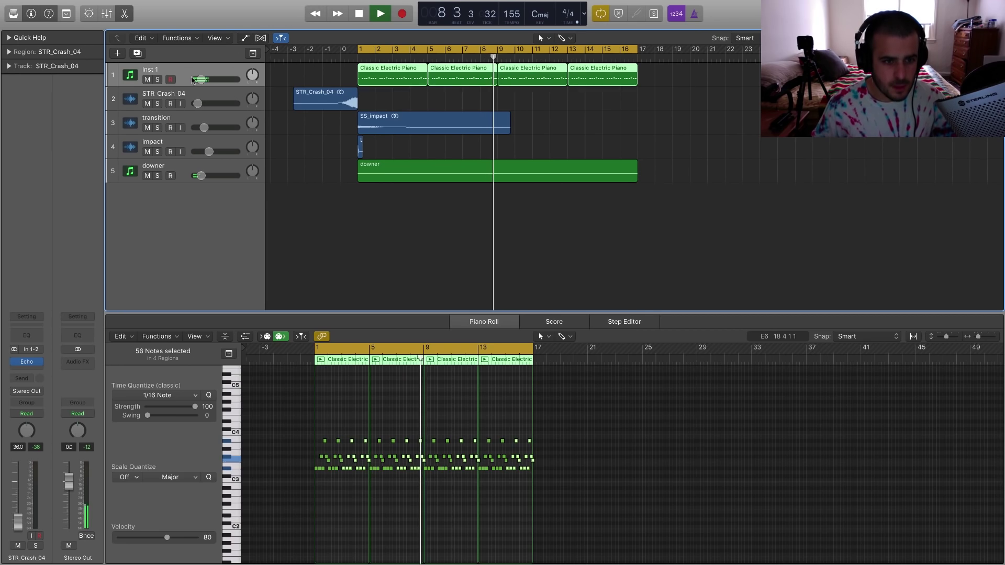
{"action": "key", "text": "space"}
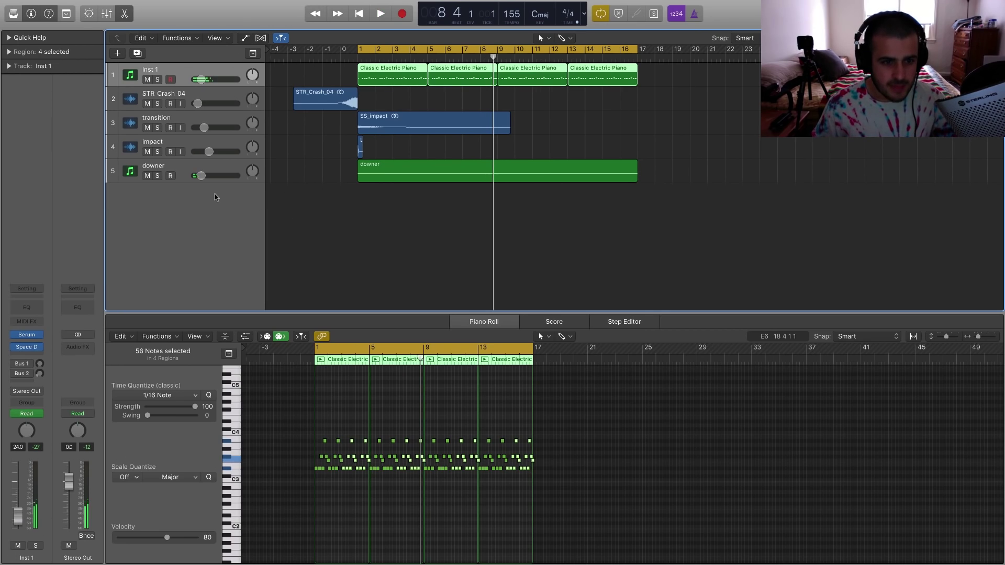
- Copy the reversed STR_Crash_04 region and position the copy so that it ends at bar 9
{"action": "left_click", "coordinate": [579, 122]}
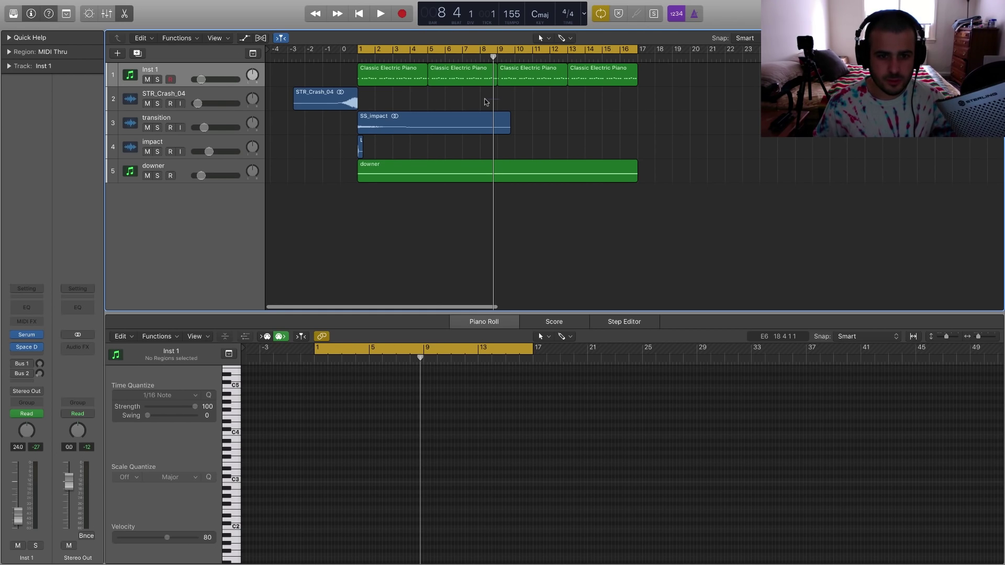
{"action": "left_click", "coordinate": [339, 101]}
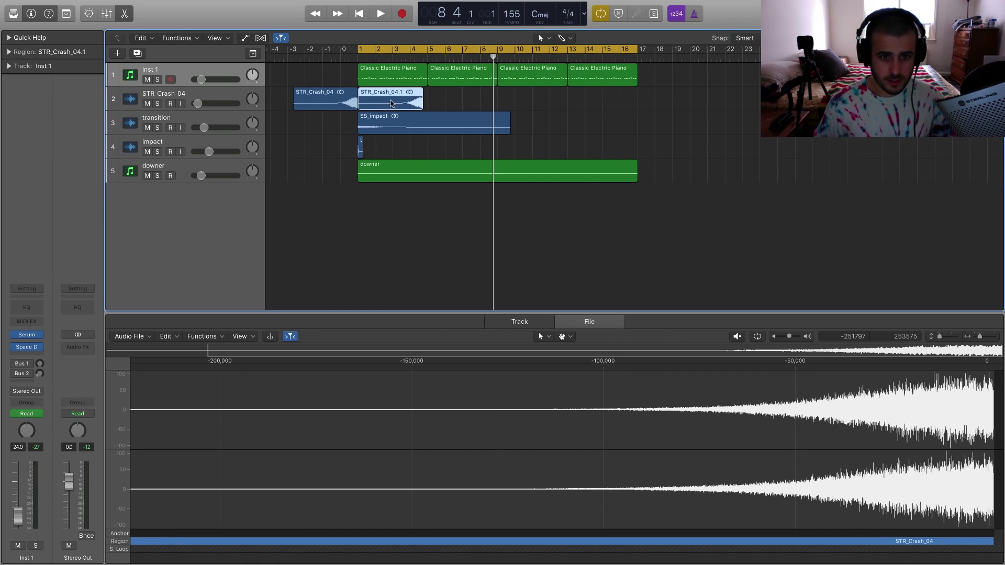
{"action": "left_click_drag", "start_coordinate": [390, 103], "coordinate": [465, 103]}
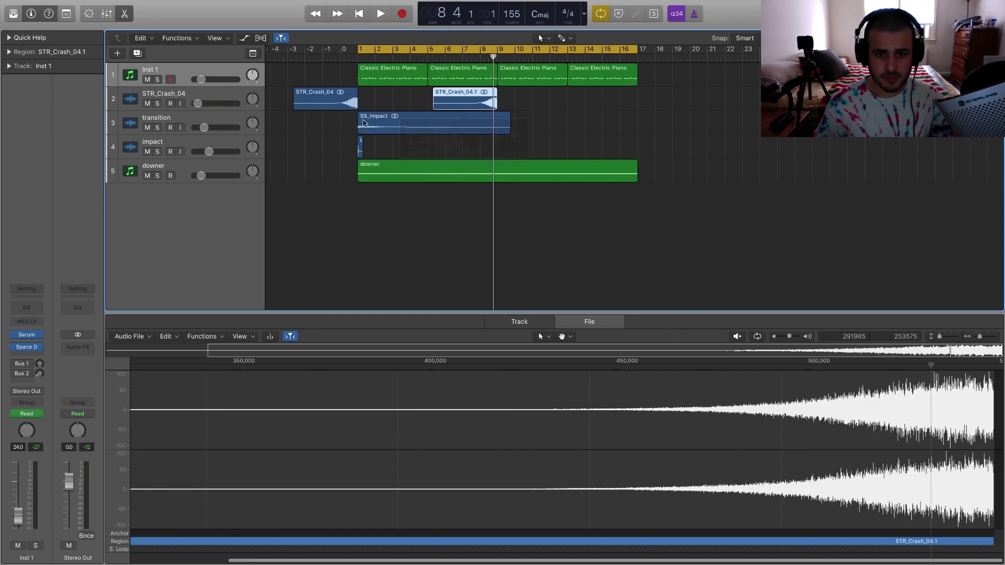
- Add a new audio track and place the SAC_E_white_noise_up_and_down sample on it, starting at about bar 4
{"action": "left_click", "coordinate": [195, 142]}
{"action": "double_click", "coordinate": [191, 200]}
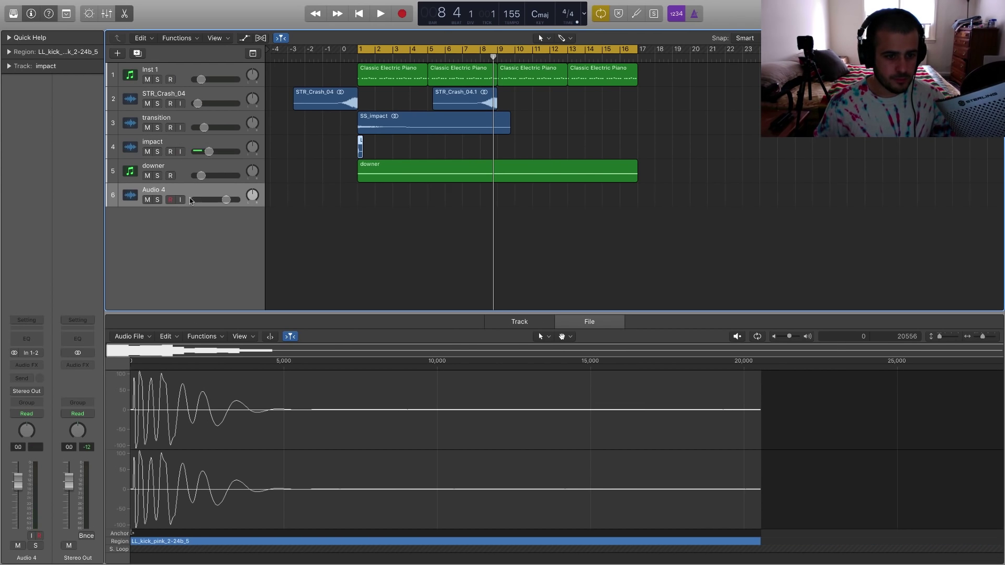
{"action": "mouse_move", "coordinate": [760, 2]}
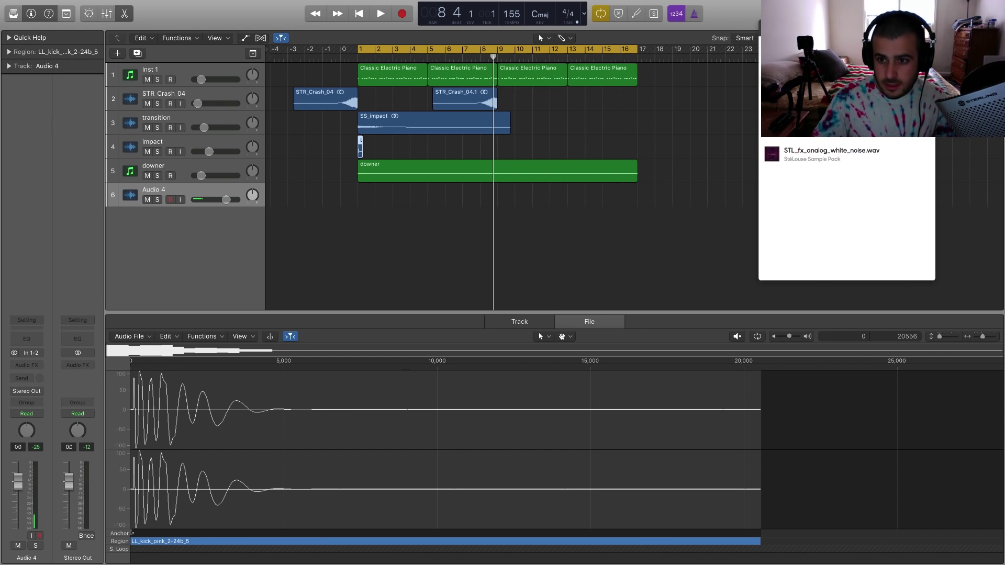
{"action": "left_click_drag", "start_coordinate": [824, 153], "coordinate": [411, 196]}
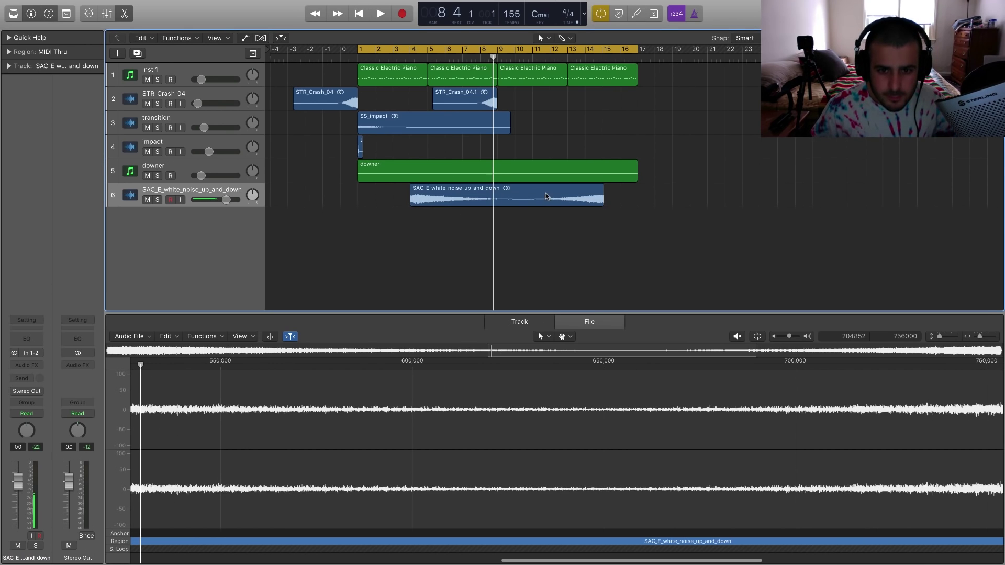
- Trim the white noise region to its rising part and position it to run from about bar 4 to bar 9
{"action": "left_click_drag", "start_coordinate": [550, 196], "coordinate": [446, 203]}
{"action": "left_click_drag", "start_coordinate": [328, 201], "coordinate": [411, 200]}
{"action": "left_click", "coordinate": [387, 224]}
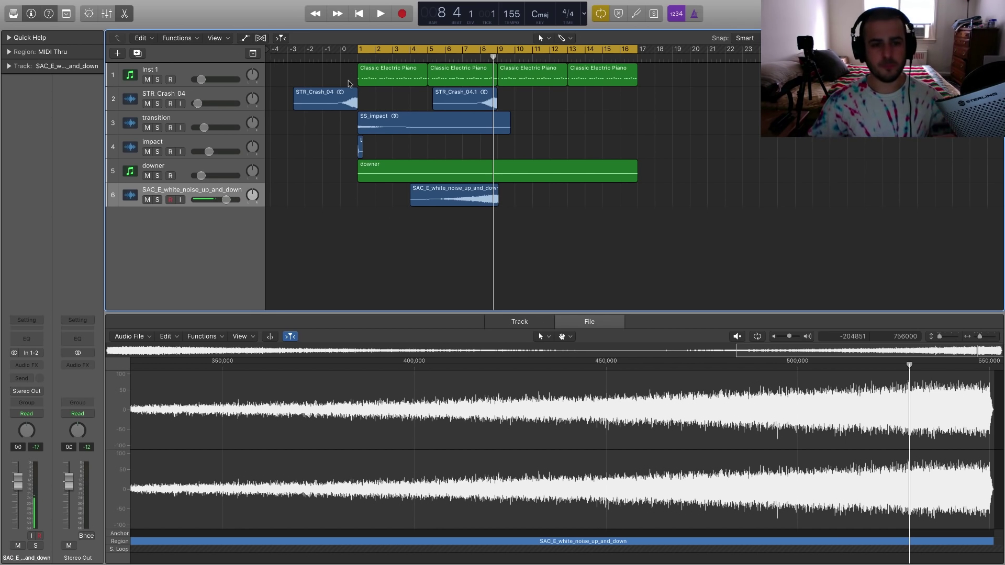
- Extend the start of the cycle range back to about bar 0 and play the arrangement
{"action": "left_click_drag", "start_coordinate": [359, 52], "coordinate": [339, 51]}
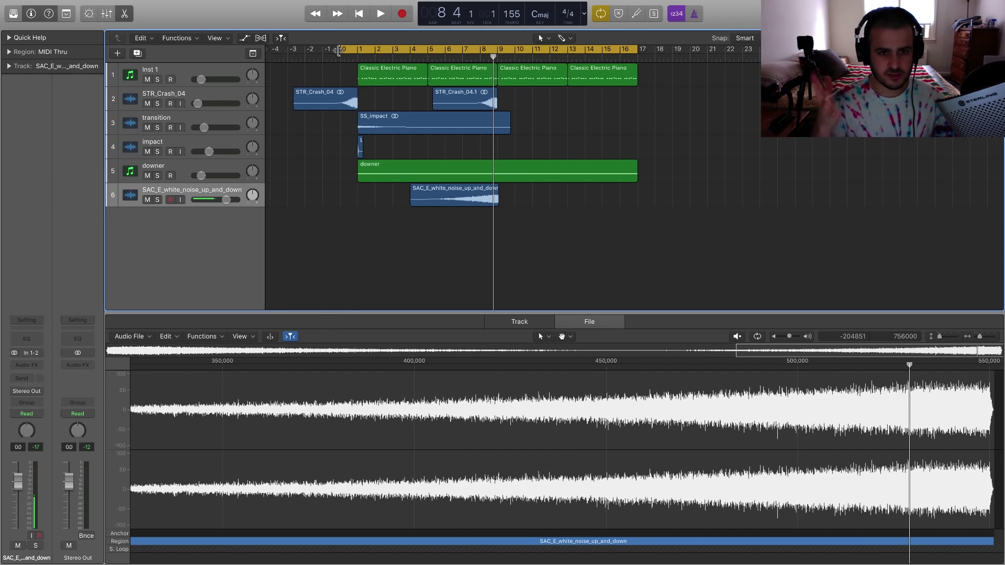
{"action": "key", "text": "space"}
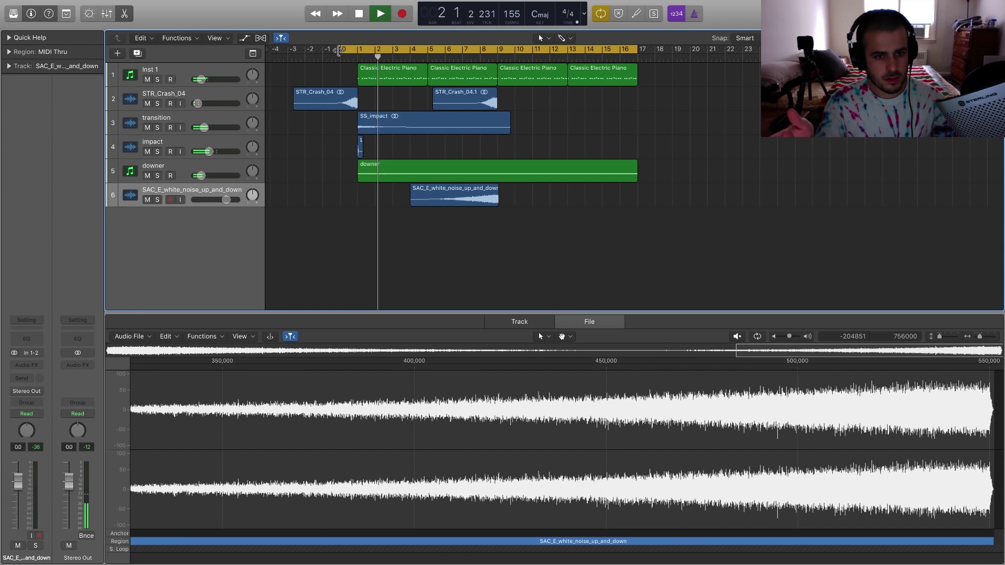
- Stop playback, extend the cycle range from bar 1 to about bar 19 and select the regions covering the first eight bars
{"action": "key", "text": "space"}
{"action": "left_click", "coordinate": [401, 81]}
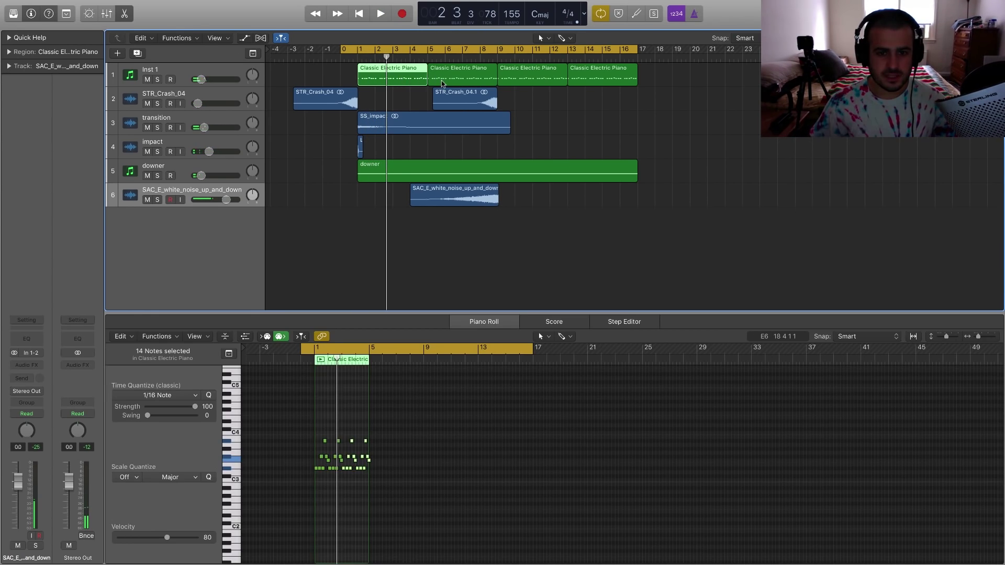
{"action": "left_click", "coordinate": [442, 82]}
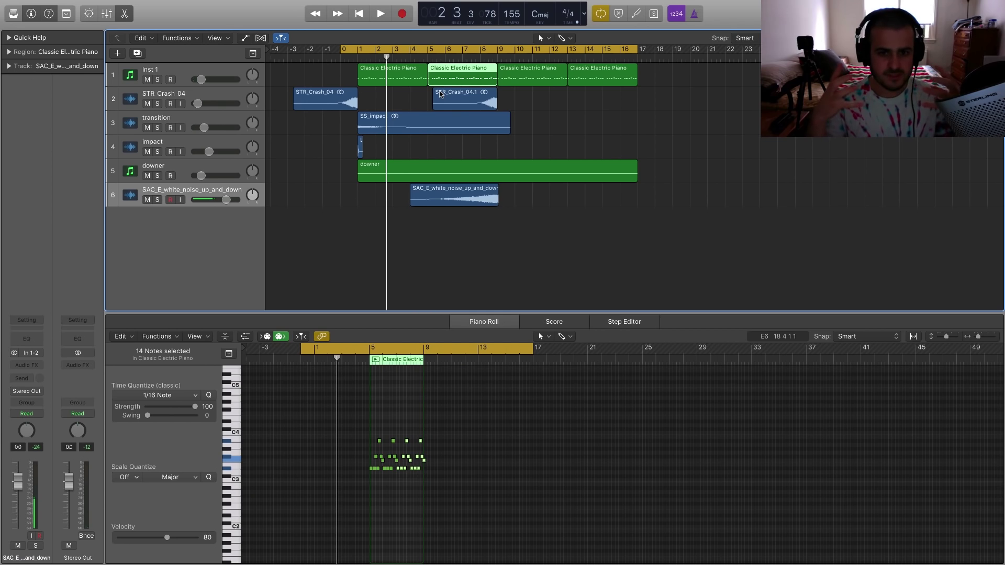
{"action": "left_click_drag", "start_coordinate": [369, 48], "coordinate": [672, 49]}
{"action": "left_click_drag", "start_coordinate": [468, 239], "coordinate": [388, 69]}
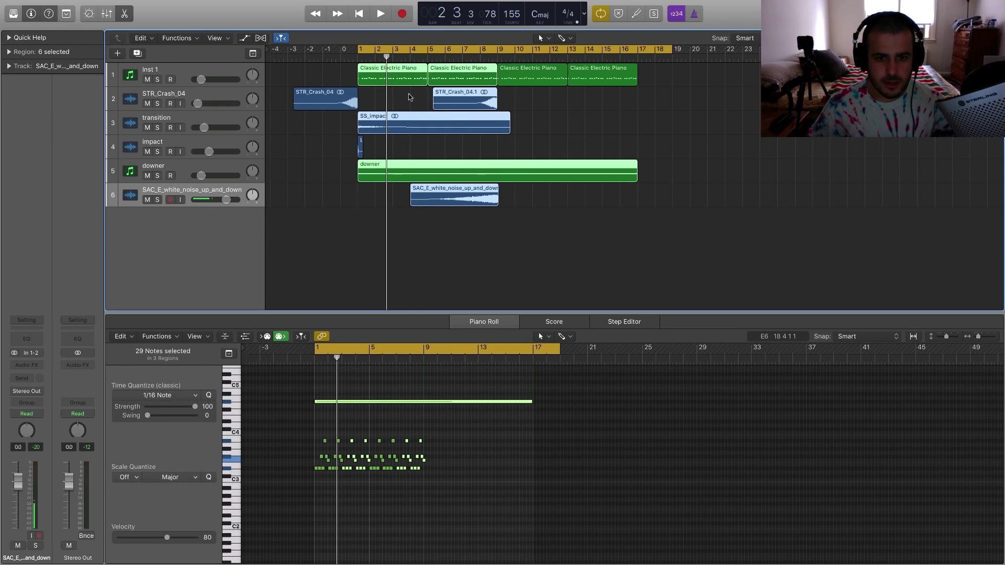
{"action": "left_click", "coordinate": [410, 98]}
- Mark out upcoming sections with the cycle range: bars 9 to 17, 17 to 25, 25 to 33, and finally 17 to 33
{"action": "left_click_drag", "start_coordinate": [497, 48], "coordinate": [638, 68]}
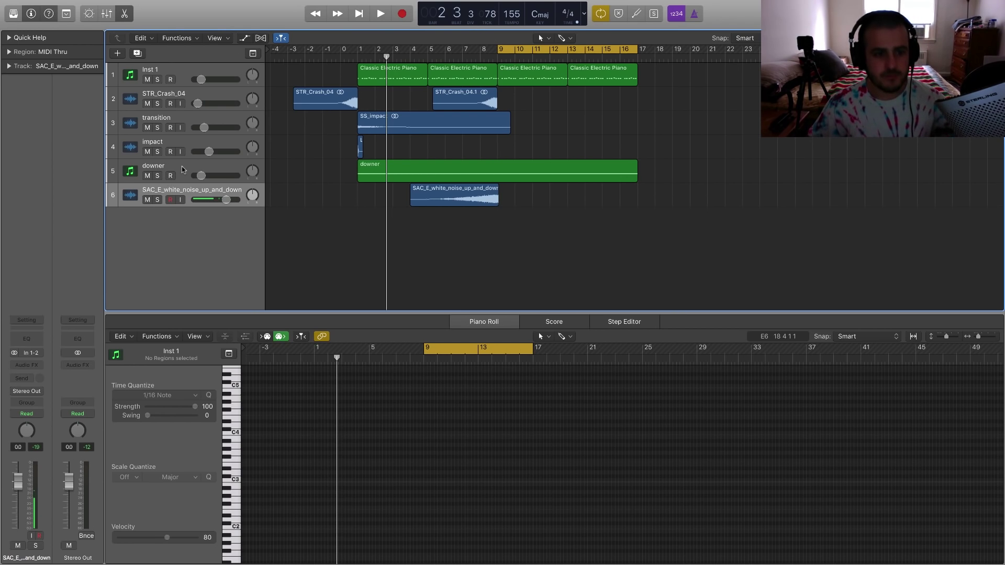
{"action": "left_click", "coordinate": [379, 170]}
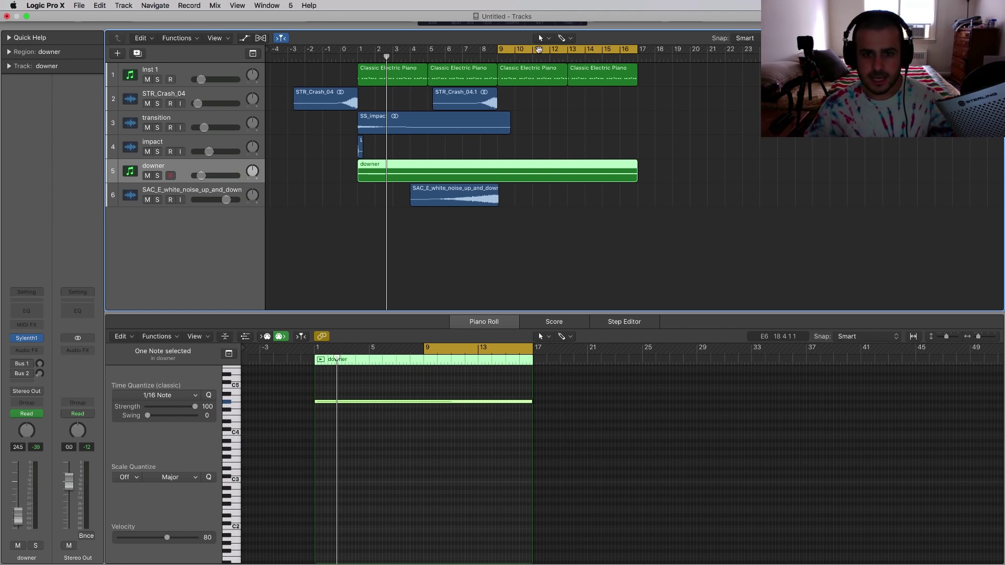
{"action": "left_click_drag", "start_coordinate": [538, 50], "coordinate": [677, 50]}
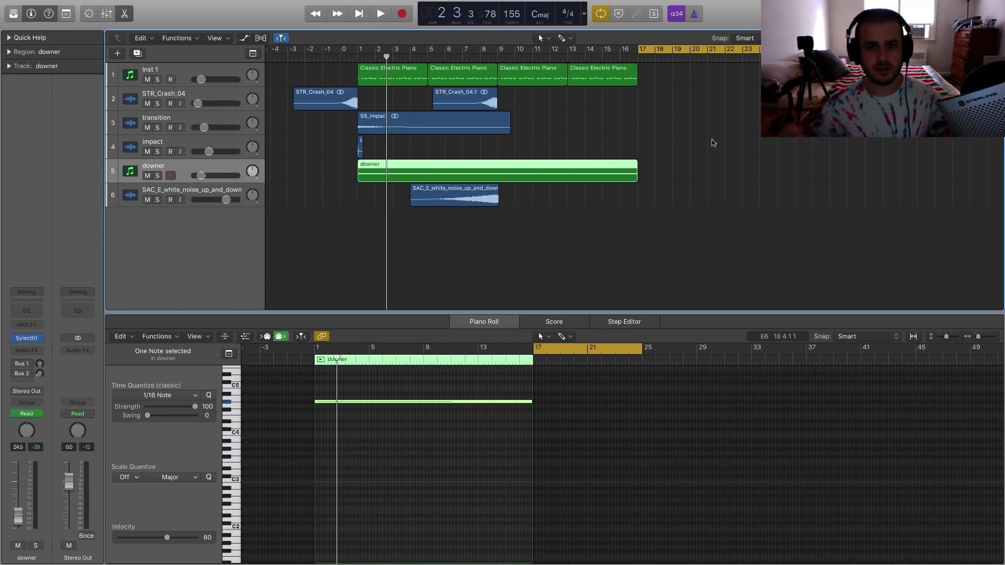
{"action": "left_click_drag", "start_coordinate": [717, 48], "coordinate": [857, 48]}
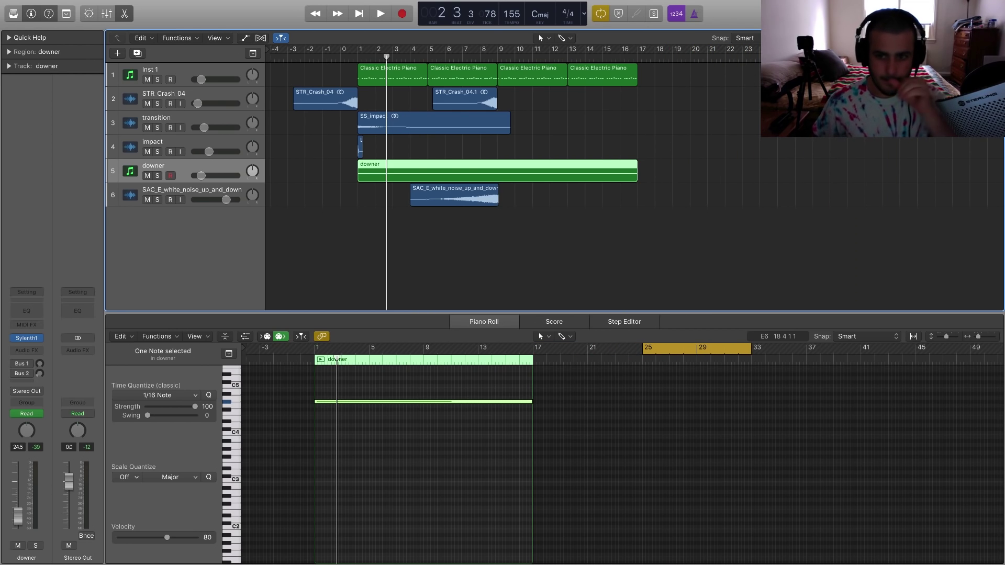
{"action": "left_click_drag", "start_coordinate": [783, 50], "coordinate": [639, 50]}
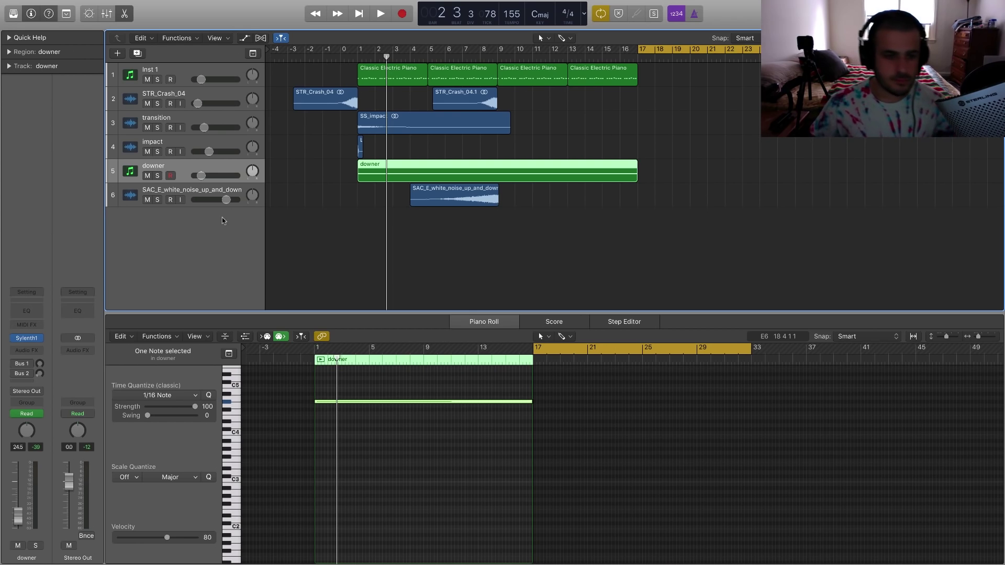
- Add a new software instrument track below the white noise track
{"action": "double_click", "coordinate": [204, 232]}
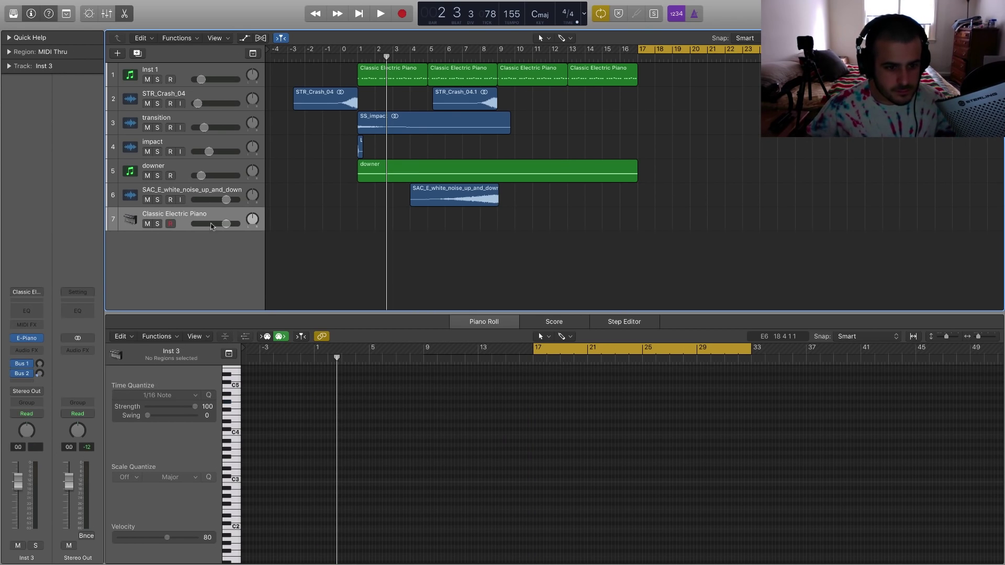
{"action": "left_click", "coordinate": [41, 337]}
{"action": "mouse_move", "coordinate": [54, 550]}
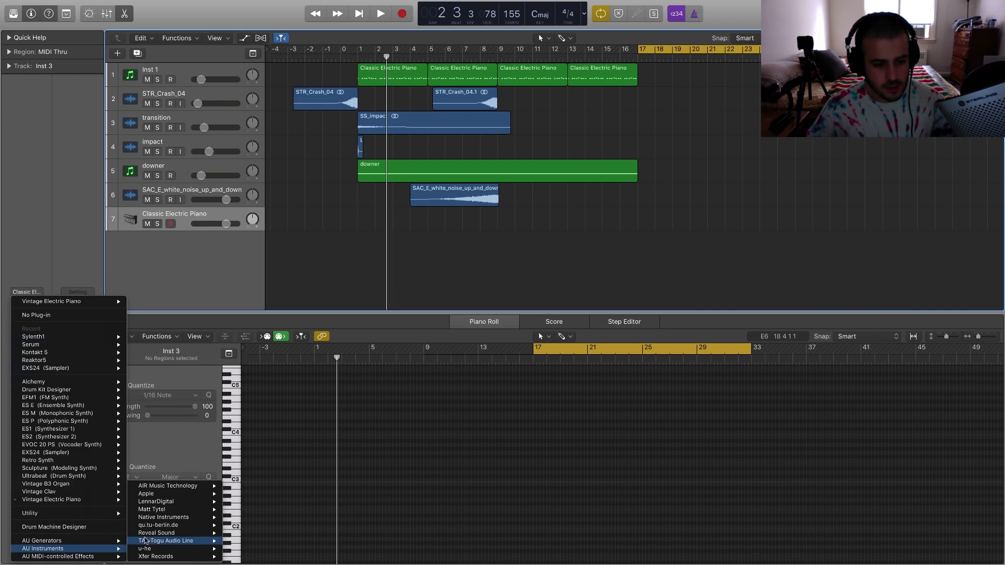
{"action": "mouse_move", "coordinate": [194, 511]}
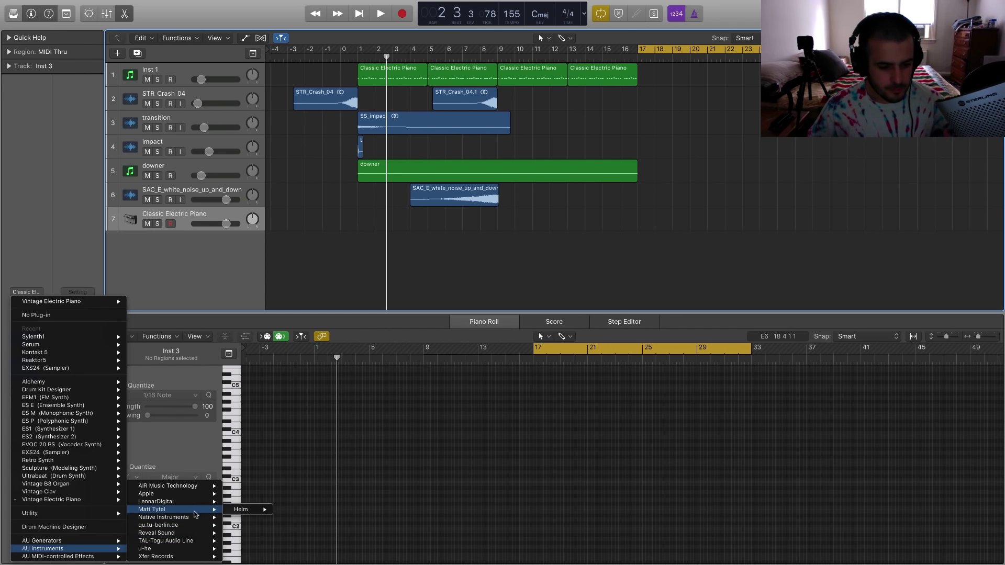
{"action": "left_click", "coordinate": [545, 239]}
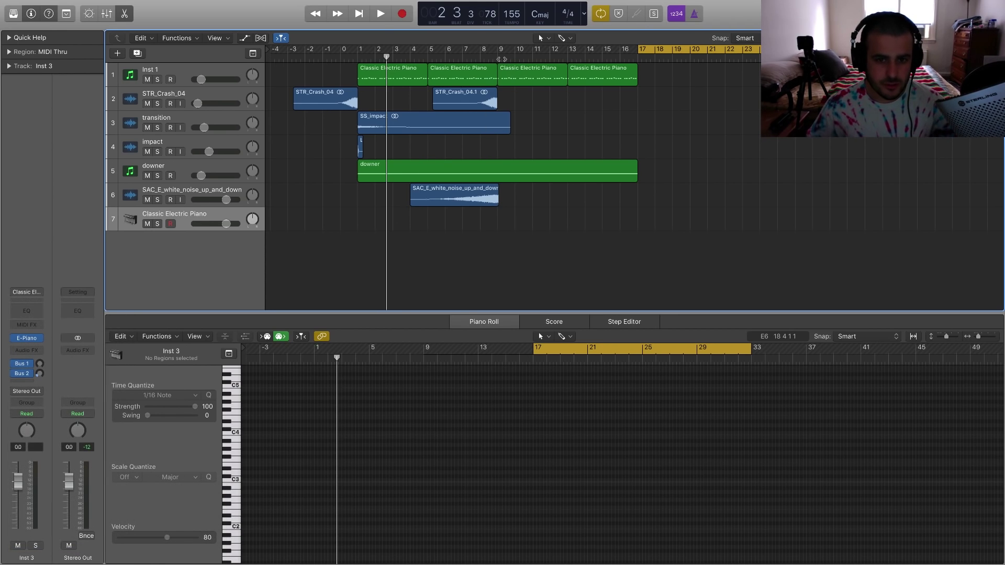
- Set the cycle range from bar 9 to about bar 18 and load Serum as the new track's instrument
{"action": "left_click_drag", "start_coordinate": [500, 51], "coordinate": [654, 51]}
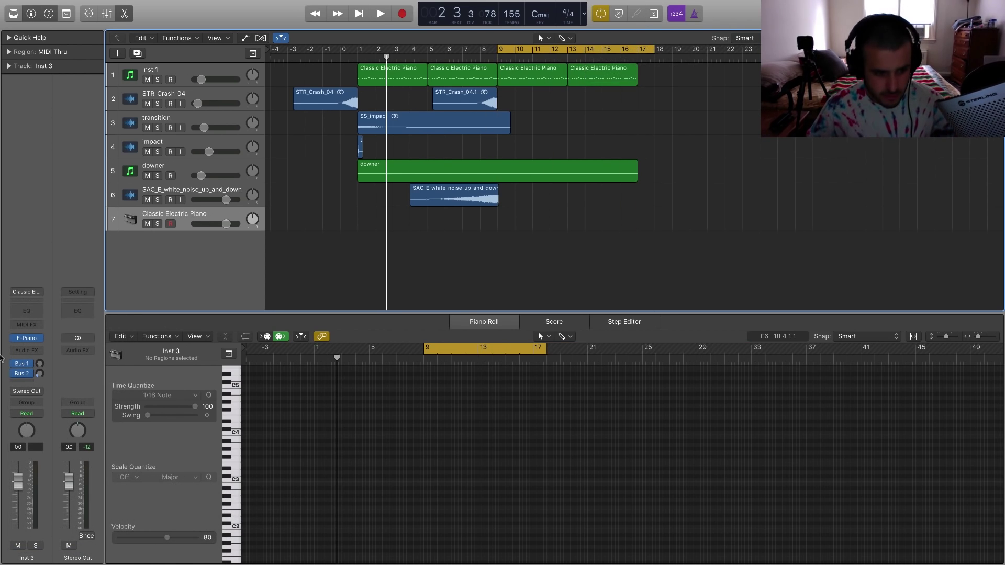
{"action": "left_click", "coordinate": [41, 338]}
{"action": "mouse_move", "coordinate": [27, 548]}
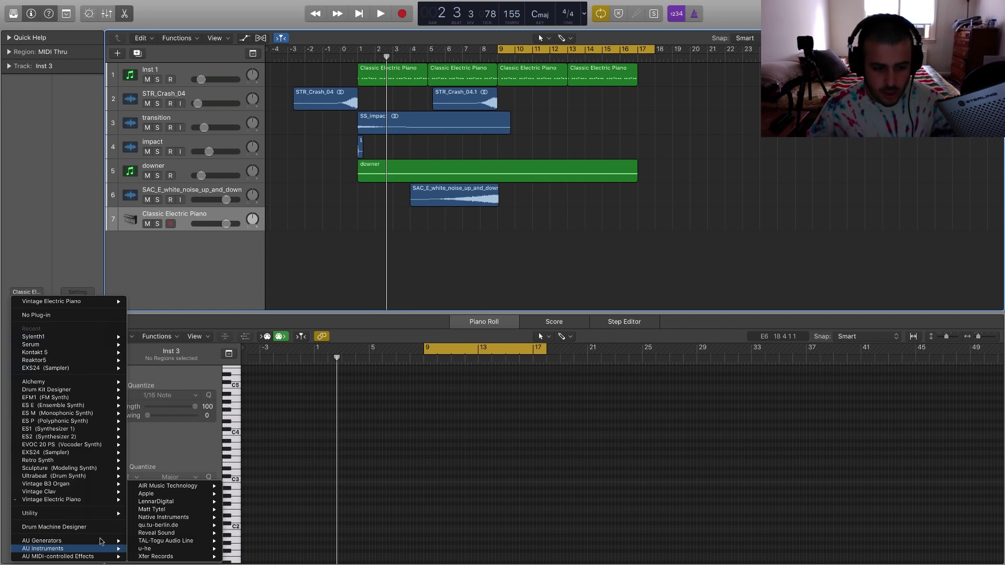
{"action": "mouse_move", "coordinate": [167, 546]}
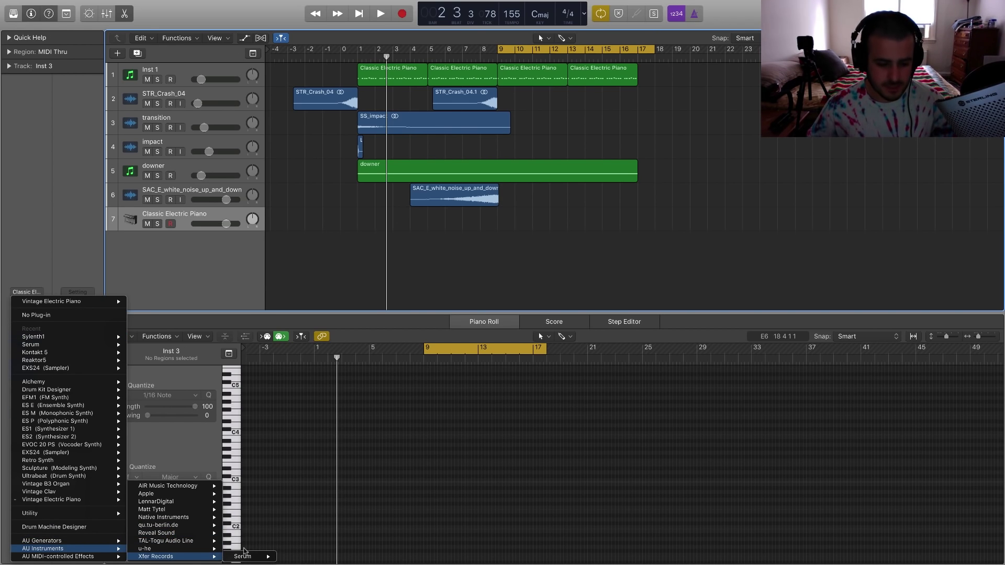
{"action": "left_click", "coordinate": [295, 556]}
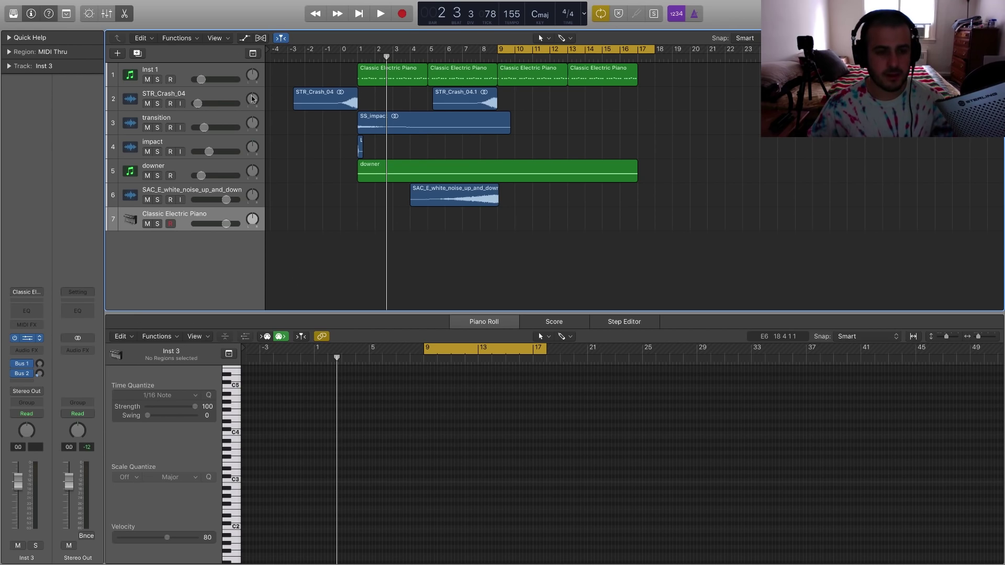
- Set Serum's oscillator A to 8 unison voices, enable its filter as MG Low 24, and close the plug-in
{"action": "left_click_drag", "start_coordinate": [119, 207], "coordinate": [107, 267]}
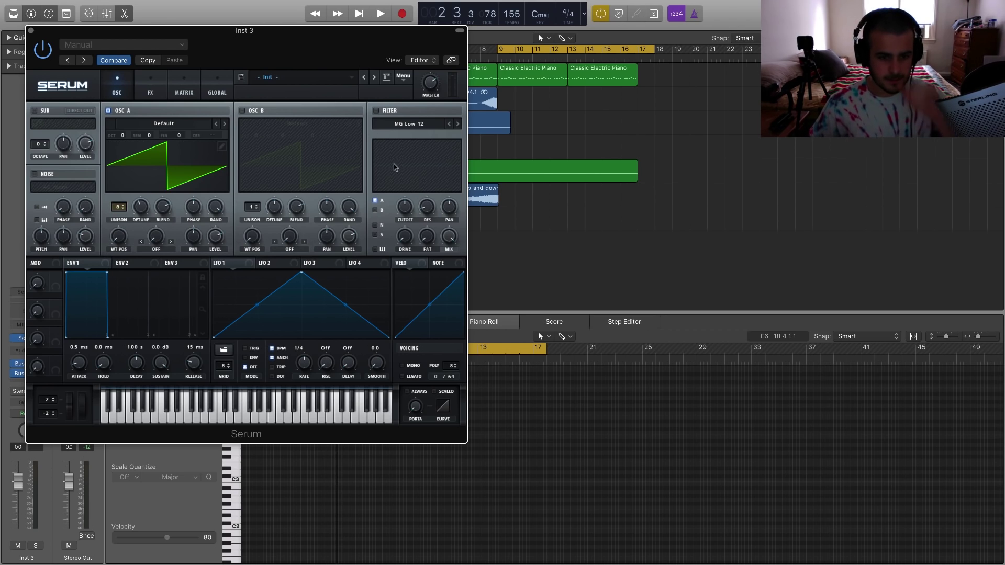
{"action": "left_click", "coordinate": [377, 111]}
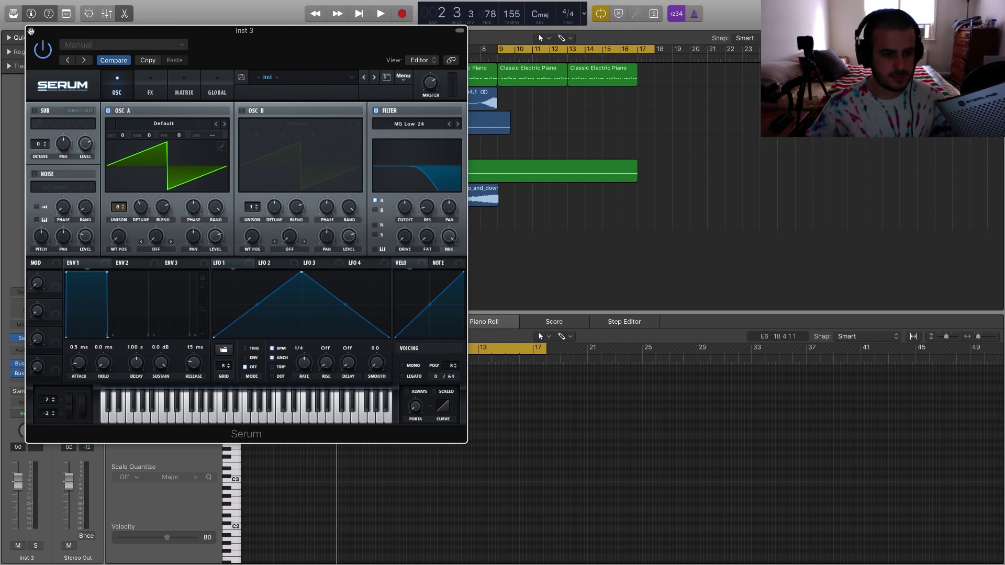
{"action": "left_click", "coordinate": [31, 31]}
- Create an empty MIDI region on the Inst 3 track running from bar 9 to bar 17
{"action": "left_click", "coordinate": [504, 222]}
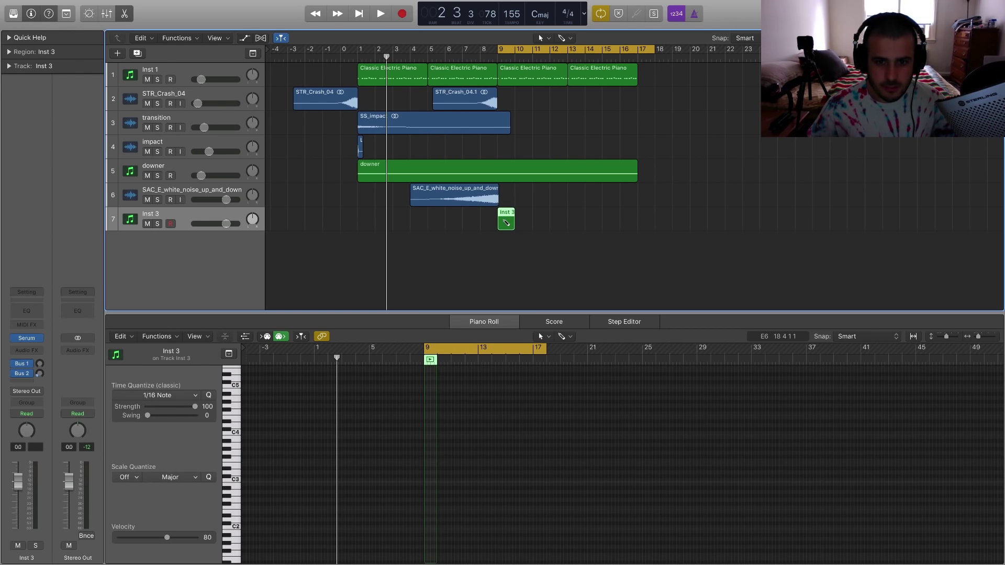
{"action": "left_click_drag", "start_coordinate": [511, 224], "coordinate": [637, 223]}
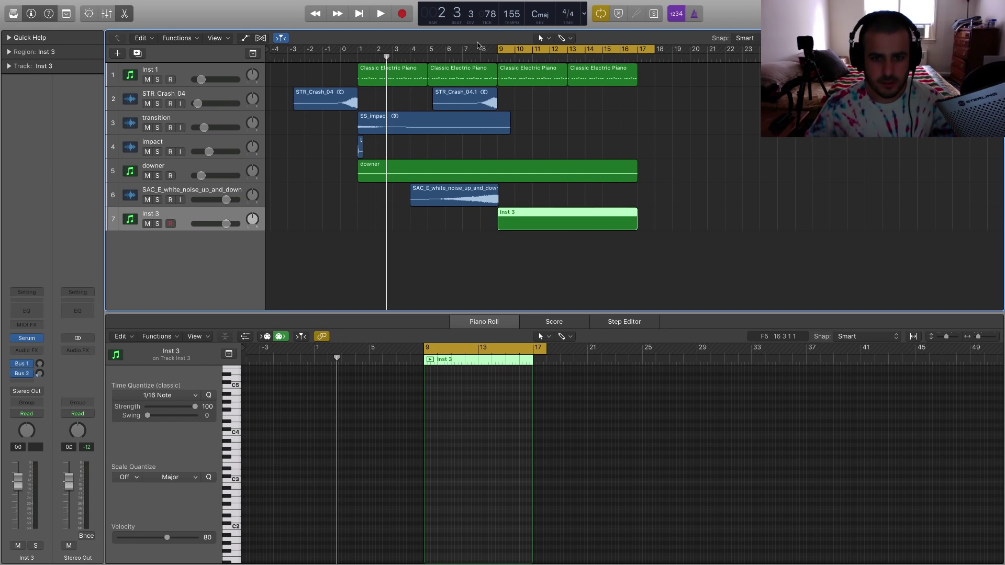
- Set the cycle range from bar 8 to about bar 22 and lower the white noise track's volume while auditioning the transition
{"action": "left_click_drag", "start_coordinate": [478, 50], "coordinate": [725, 50]}
{"action": "key", "text": "space"}
{"action": "key", "text": "space"}
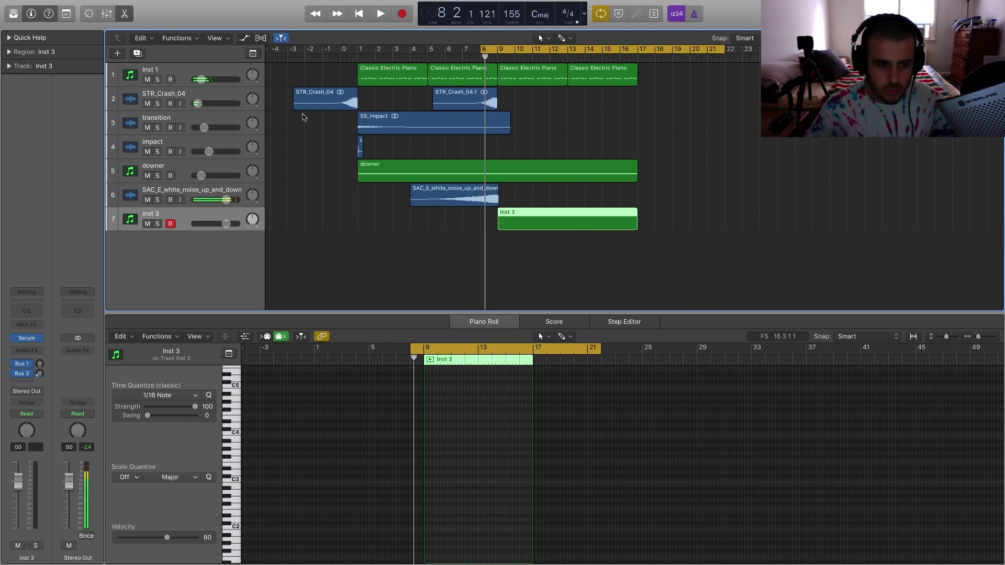
{"action": "left_click_drag", "start_coordinate": [226, 200], "coordinate": [198, 200]}
{"action": "key", "text": "space"}
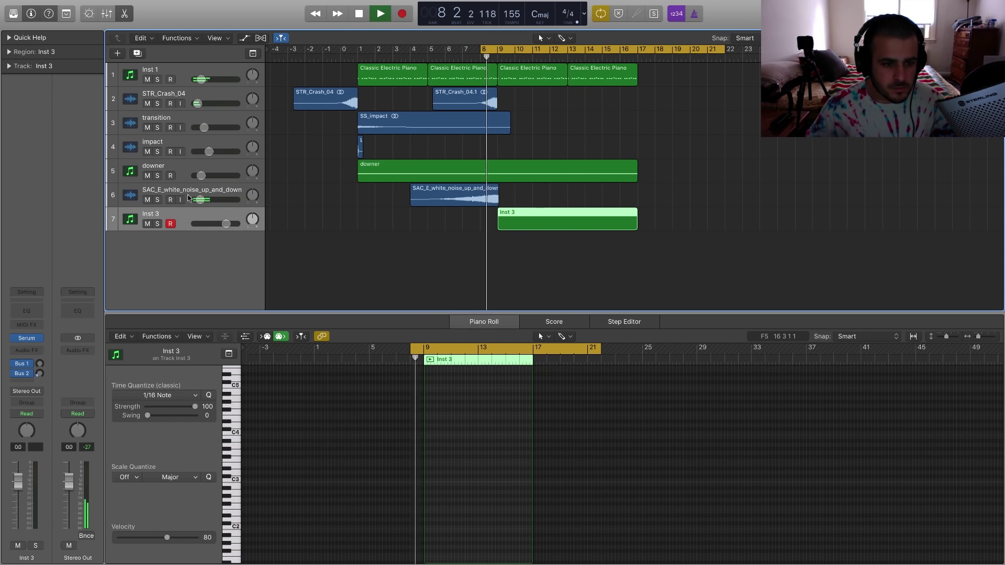
{"action": "key", "text": "space"}
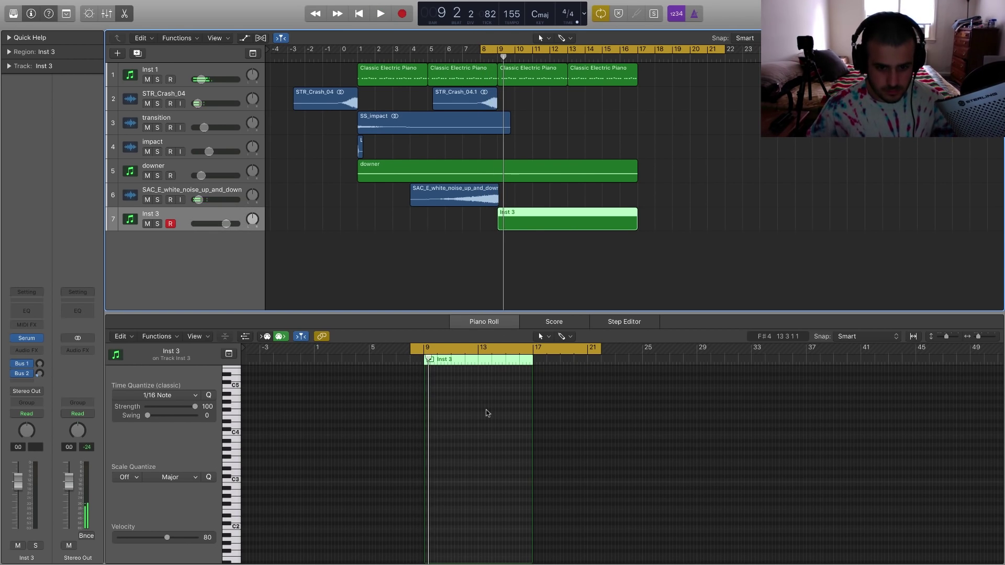
- Add one long note to the Inst 3 region, starting at bar 9 and moved down to D#0
{"action": "scroll", "coordinate": [424, 457], "scroll_direction": "up", "scroll_amount": 3}
{"action": "scroll", "coordinate": [423, 460], "scroll_direction": "up", "scroll_amount": 2}
{"action": "left_click", "coordinate": [424, 460], "text": "super"}
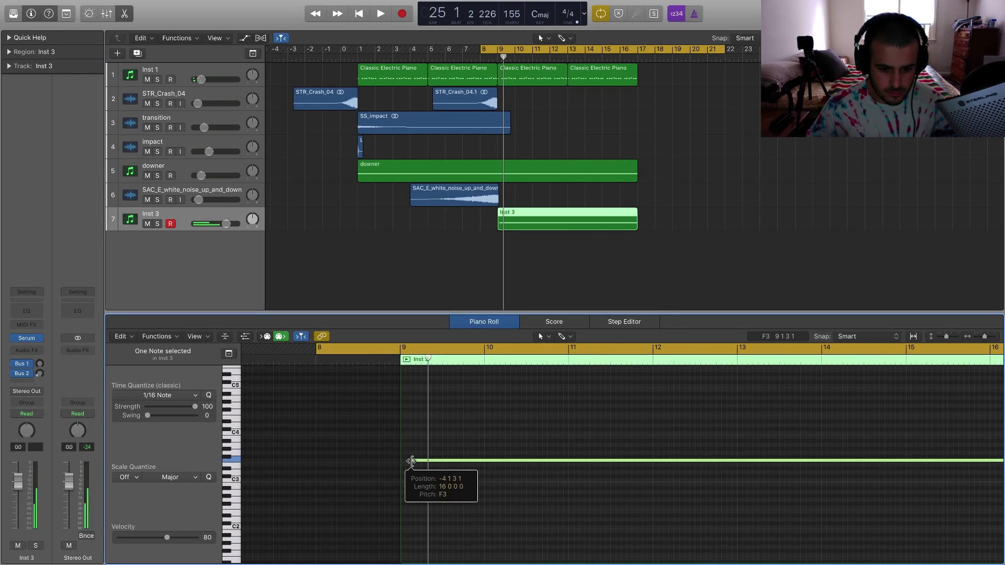
{"action": "scroll", "coordinate": [424, 463], "scroll_direction": "down", "scroll_amount": 4}
{"action": "scroll", "coordinate": [447, 393], "scroll_direction": "up", "scroll_amount": 1}
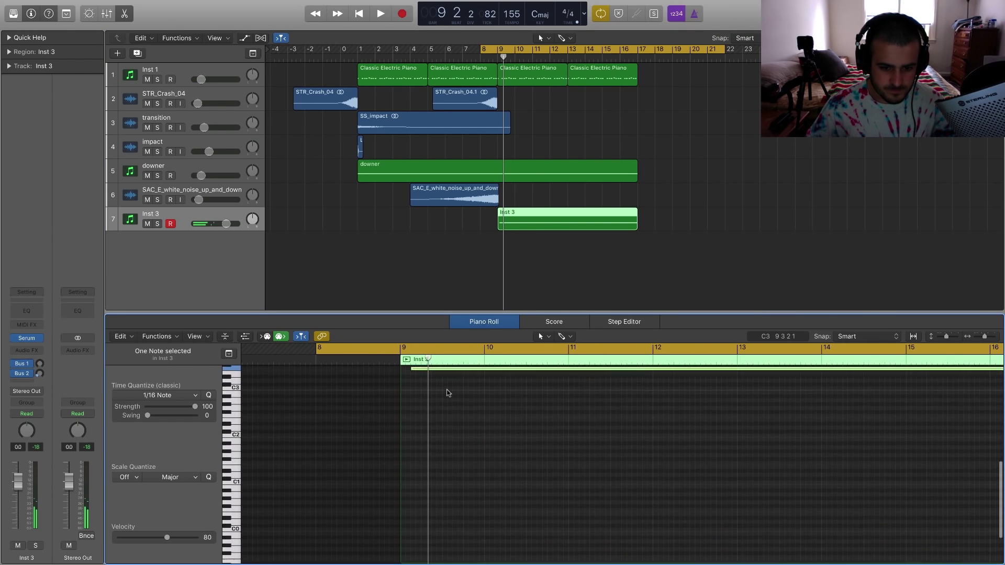
{"action": "left_click_drag", "start_coordinate": [448, 390], "coordinate": [437, 539]}
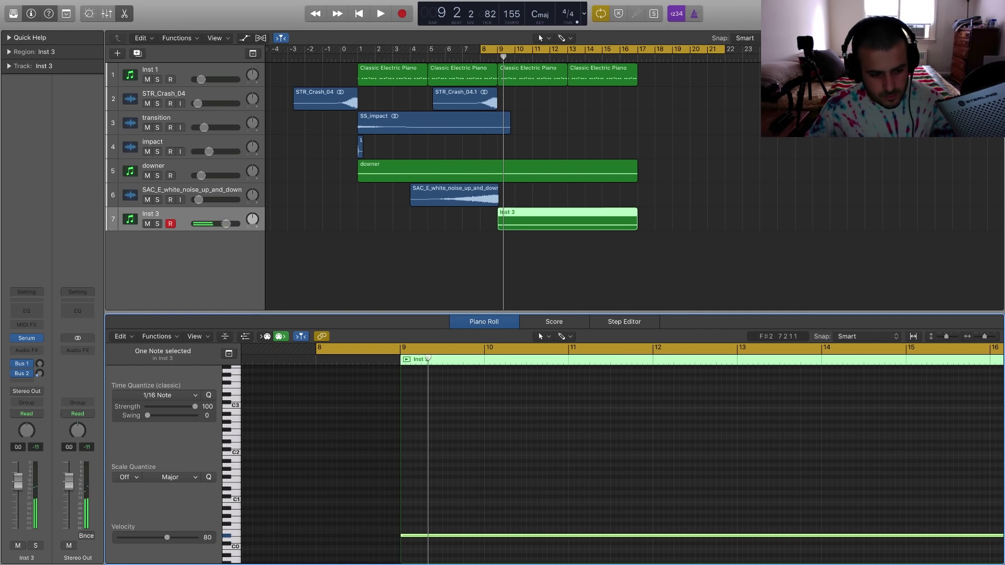
- Lower the Inst 3 track's volume to -14.6 dB, balancing the low note against the arrangement during playback
{"action": "left_click_drag", "start_coordinate": [17, 480], "coordinate": [18, 517]}
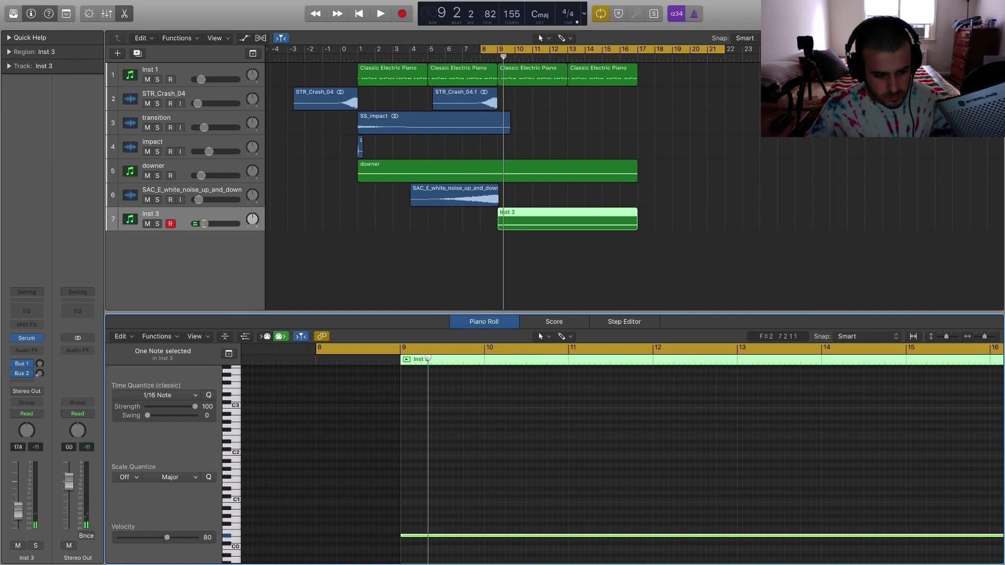
{"action": "left_click", "coordinate": [441, 540]}
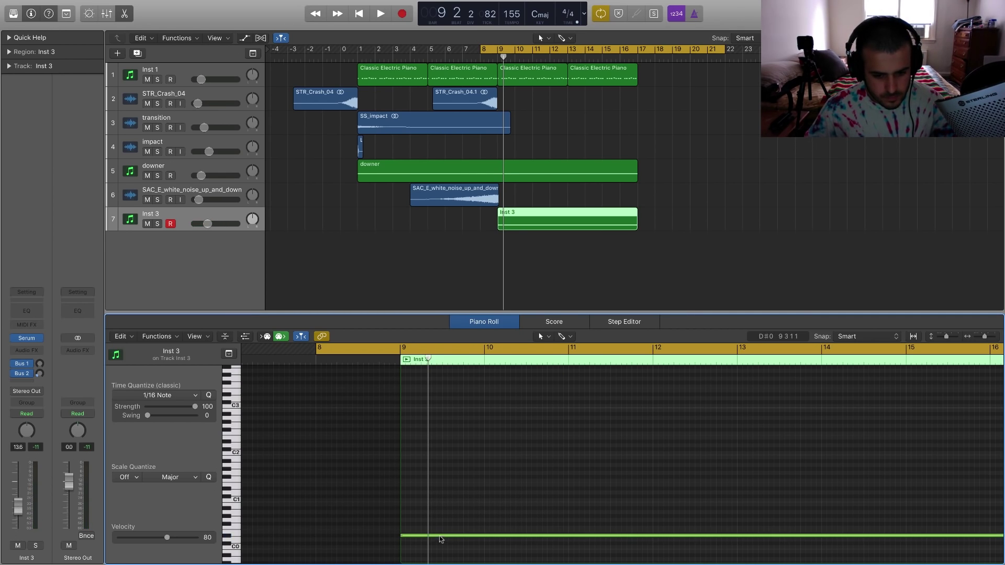
{"action": "left_click", "coordinate": [440, 536]}
{"action": "key", "text": "space"}
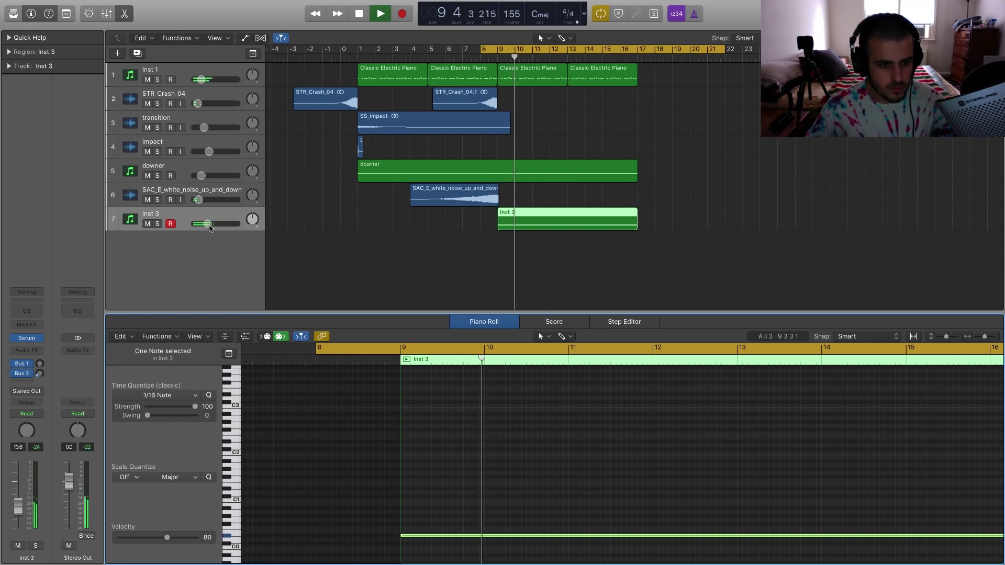
{"action": "left_click_drag", "start_coordinate": [209, 224], "coordinate": [208, 229]}
{"action": "left_click", "coordinate": [744, 204]}
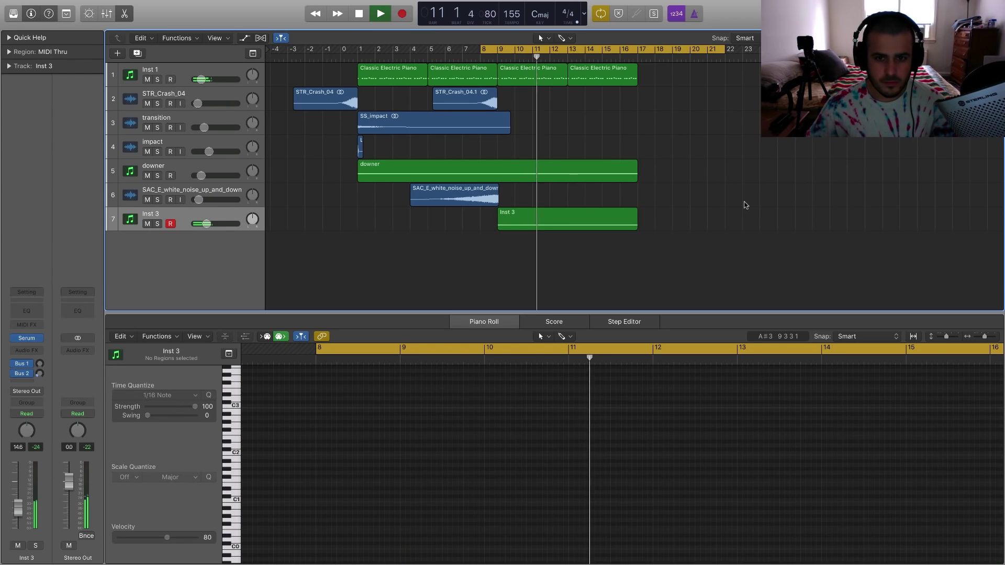
{"action": "scroll", "coordinate": [744, 204], "scroll_direction": "right", "scroll_amount": 3}
{"action": "key", "text": "space"}
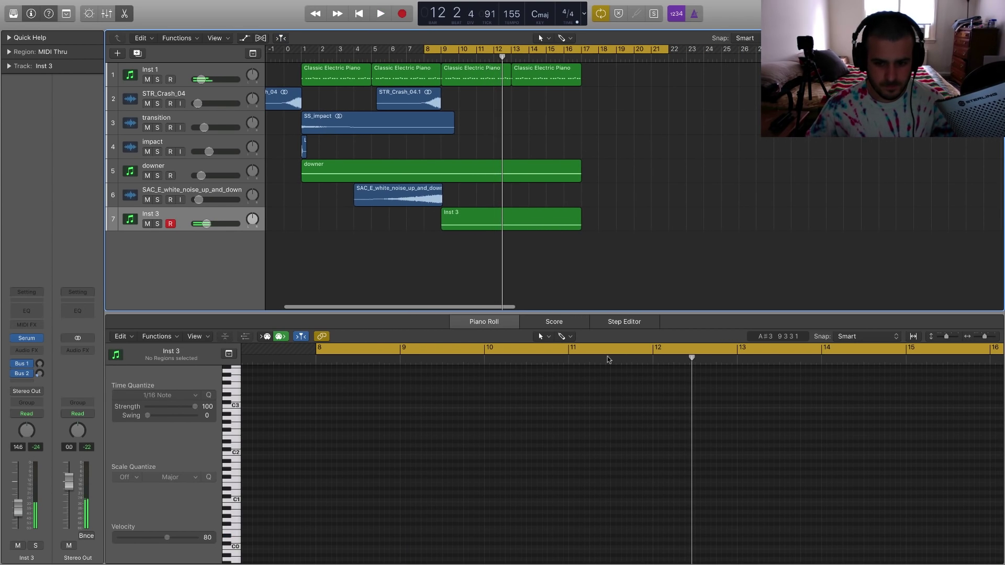
- Shorten the Inst 3 region's low note to end at bar 12 and add a higher note from bar 12 to about bar 13
{"action": "left_click", "coordinate": [528, 226]}
{"action": "scroll", "coordinate": [611, 417], "scroll_direction": "down", "scroll_amount": 6}
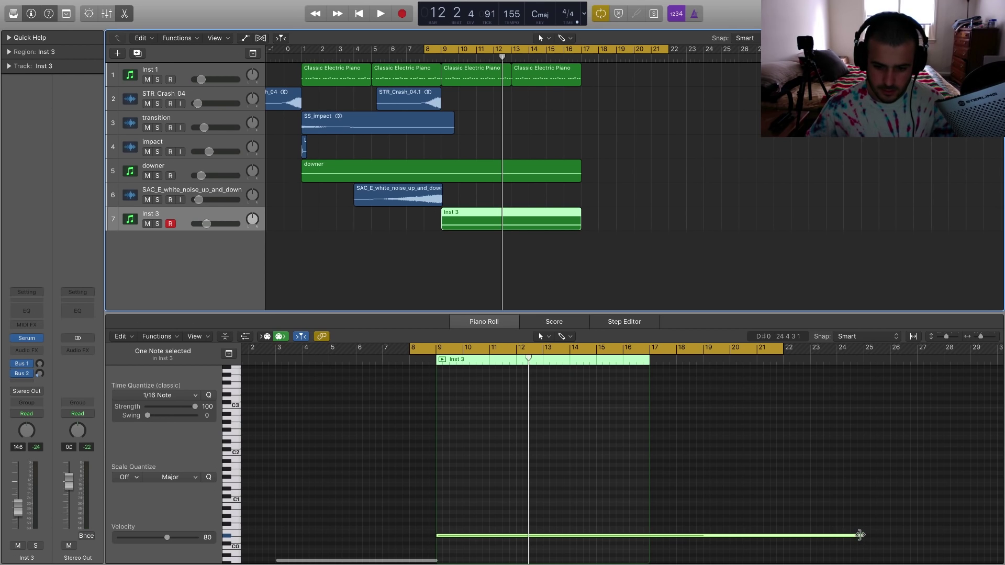
{"action": "left_click_drag", "start_coordinate": [860, 534], "coordinate": [499, 501]}
{"action": "scroll", "coordinate": [542, 483], "scroll_direction": "down", "scroll_amount": 1}
{"action": "scroll", "coordinate": [542, 482], "scroll_direction": "up", "scroll_amount": 5}
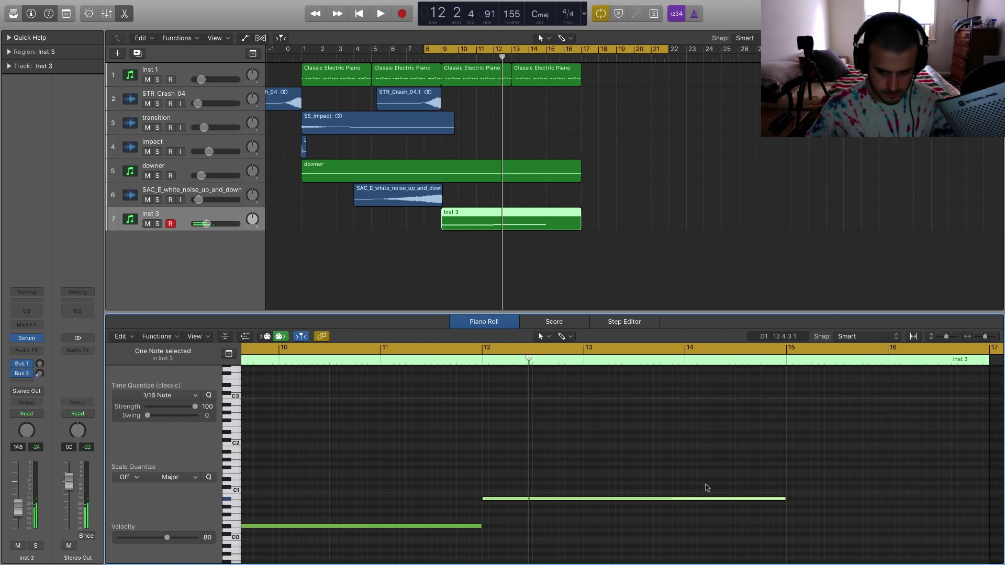
{"action": "left_click_drag", "start_coordinate": [786, 503], "coordinate": [576, 525]}
- Play the section and raise the Inst 3 track's volume to -12.0 dB
{"action": "key", "text": "space"}
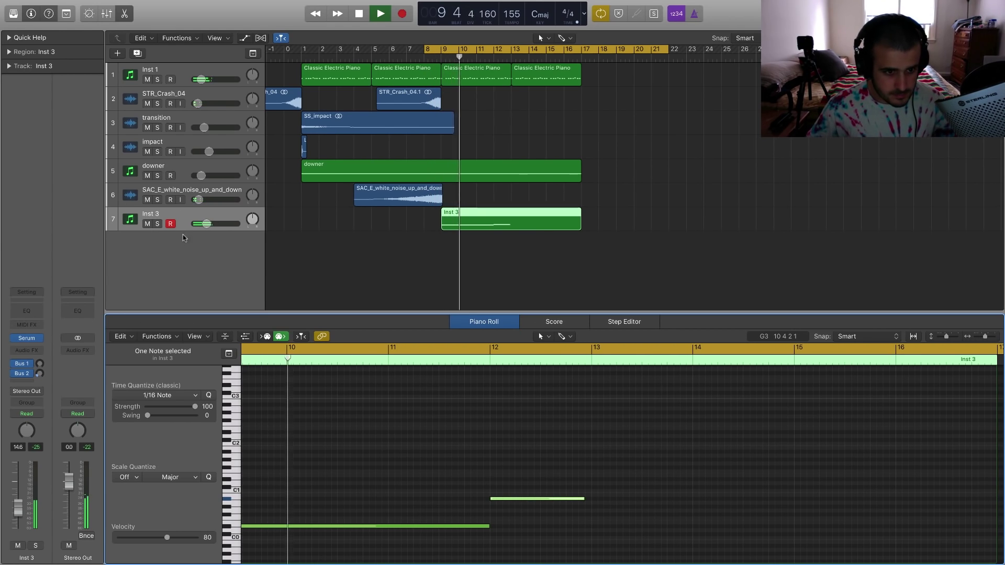
{"action": "left_click_drag", "start_coordinate": [206, 224], "coordinate": [209, 224]}
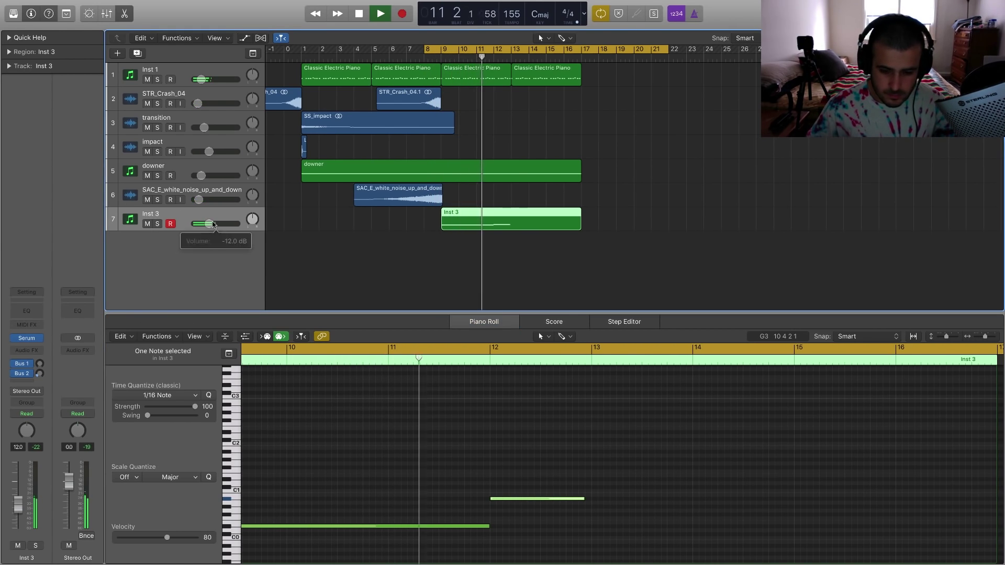
- Raise the Inst 3 region's bar 12 note one semitone and add a short higher note ending at bar 13
{"action": "key", "text": "space"}
{"action": "left_click_drag", "start_coordinate": [534, 497], "coordinate": [590, 493]}
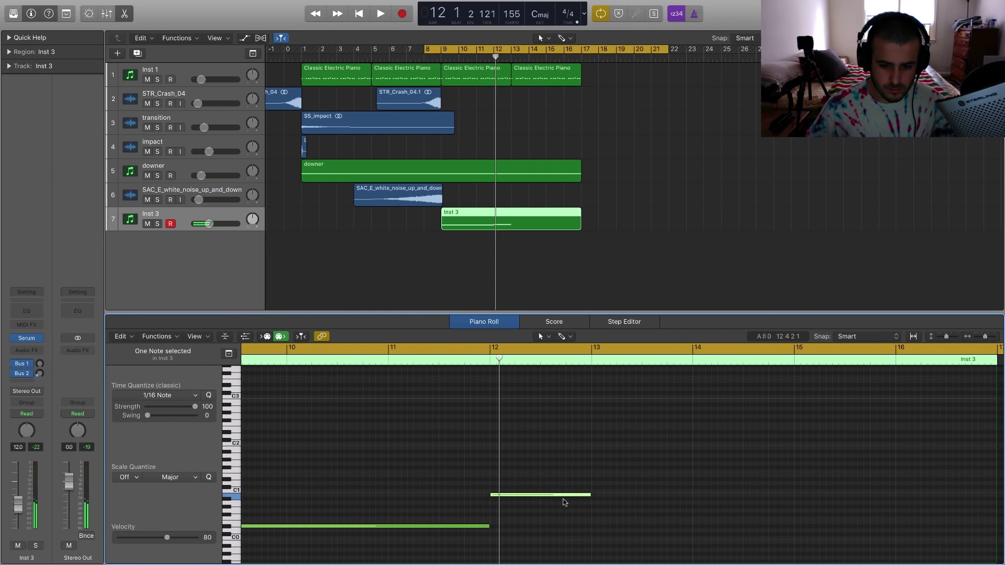
{"action": "left_click", "coordinate": [542, 478]}
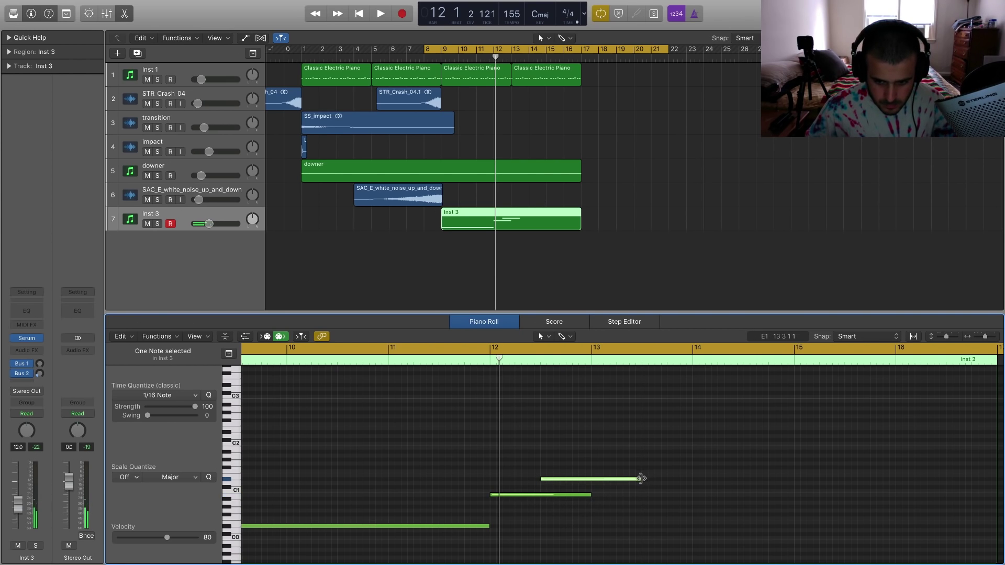
{"action": "left_click_drag", "start_coordinate": [641, 478], "coordinate": [566, 478]}
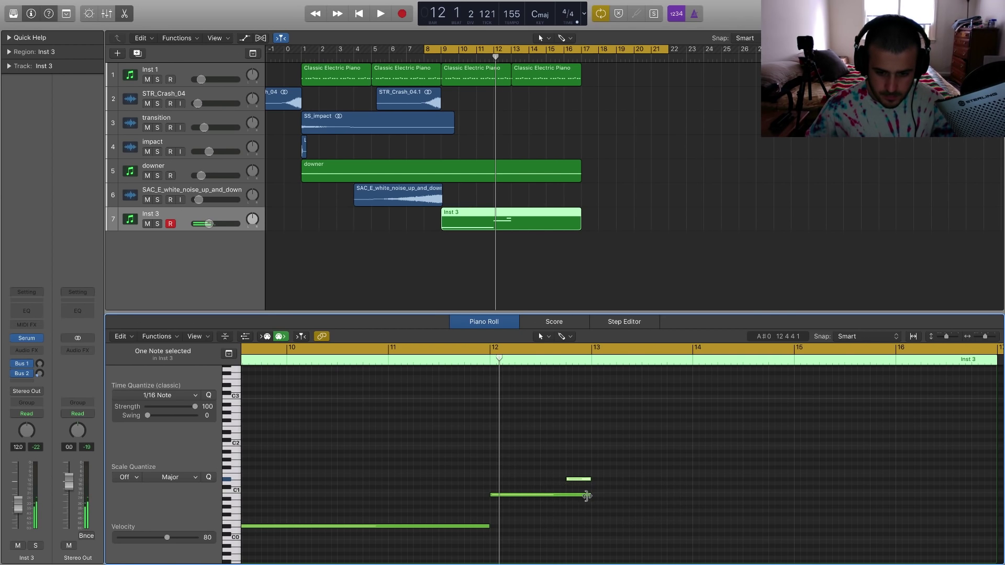
- Trim the bar 12 note to end just before bar 13, extend the low note slightly past bar 12, and play the section
{"action": "left_click", "coordinate": [587, 495]}
{"action": "left_click_drag", "start_coordinate": [492, 527], "coordinate": [495, 525]}
{"action": "key", "text": "space"}
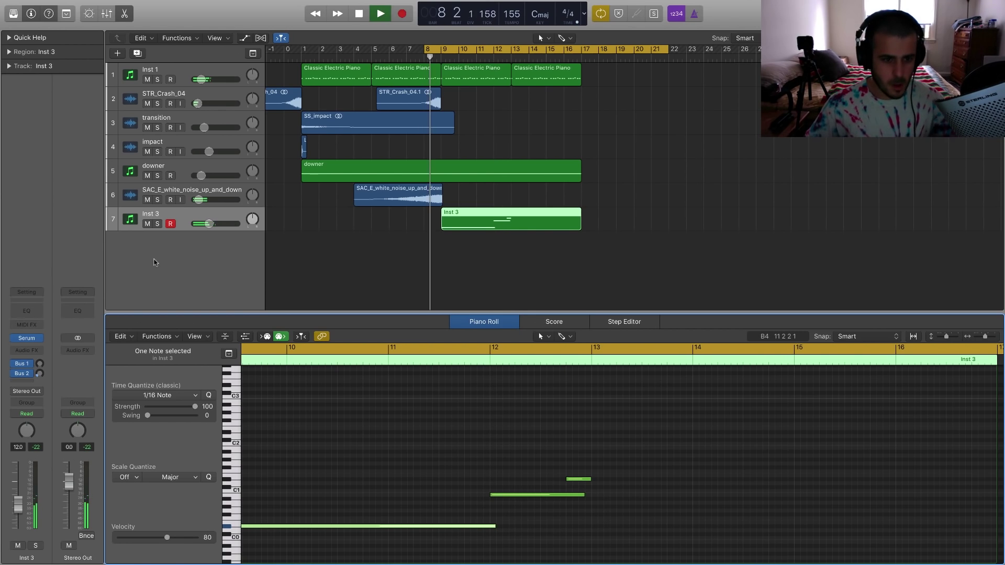
- Turn on Mono and Legato in Inst 3's Serum and adjust the portamento time during playback
{"action": "left_click", "coordinate": [29, 339]}
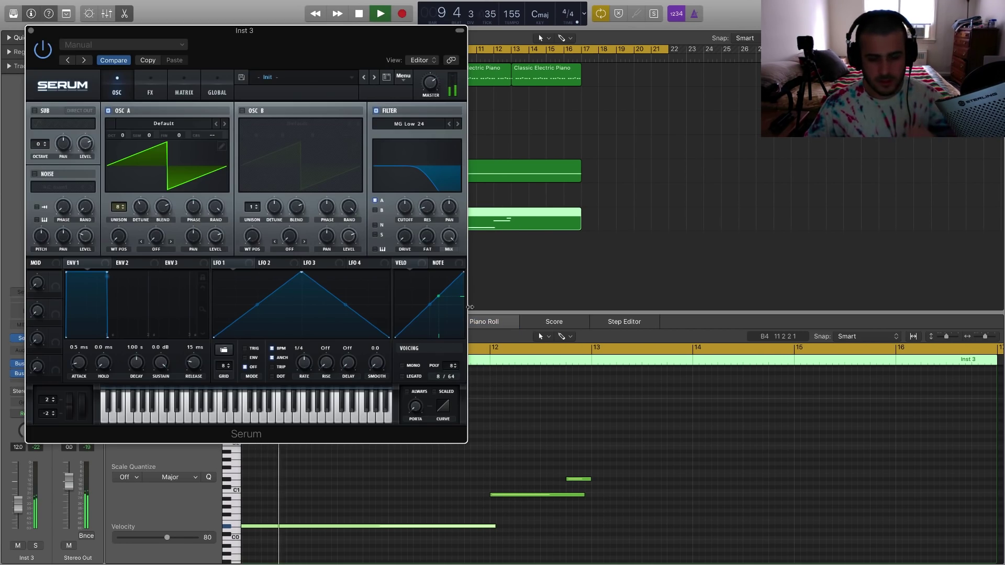
{"action": "left_click", "coordinate": [401, 365]}
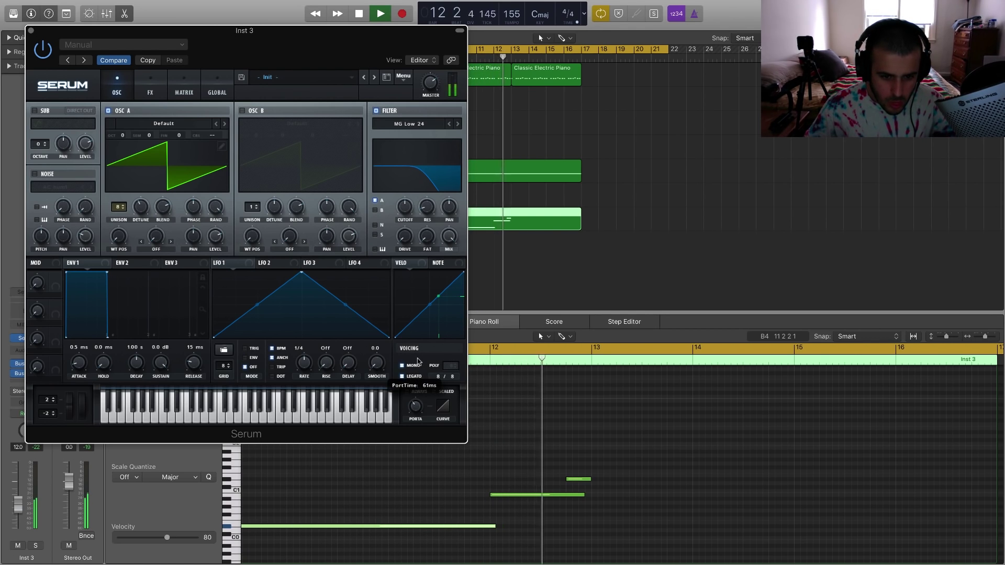
{"action": "mouse_move", "coordinate": [420, 409]}
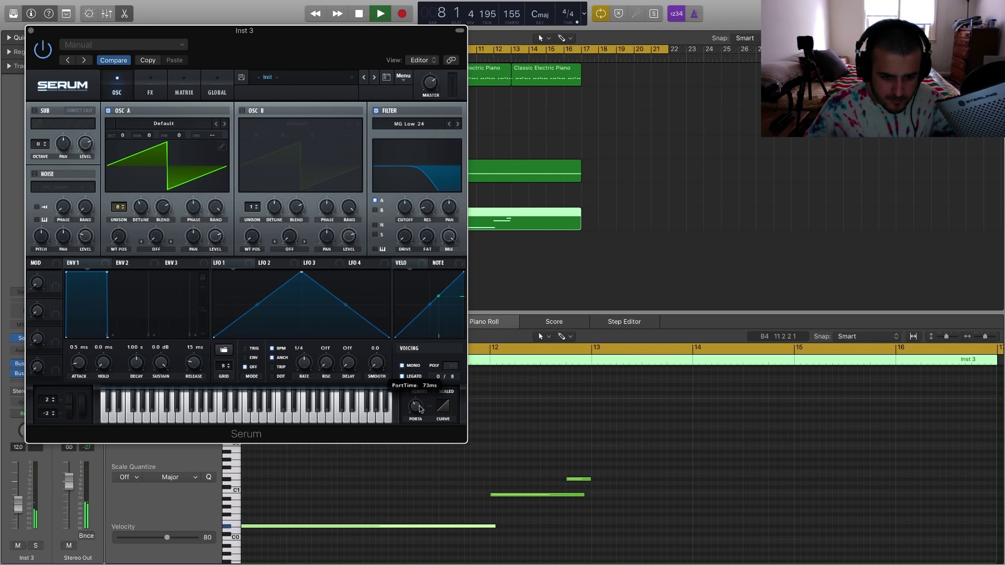
{"action": "left_click_drag", "start_coordinate": [420, 402], "coordinate": [417, 409]}
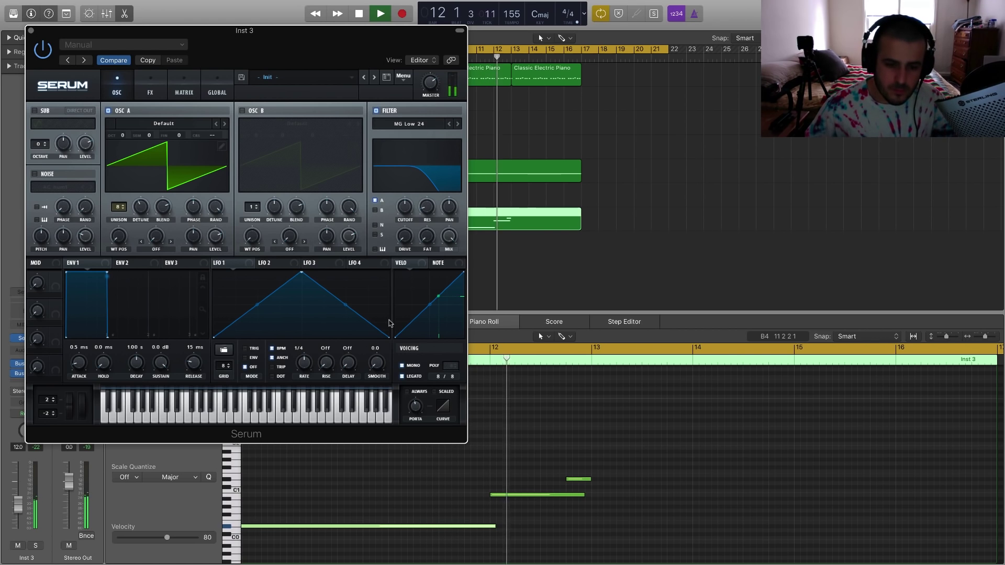
{"action": "key", "text": "space"}
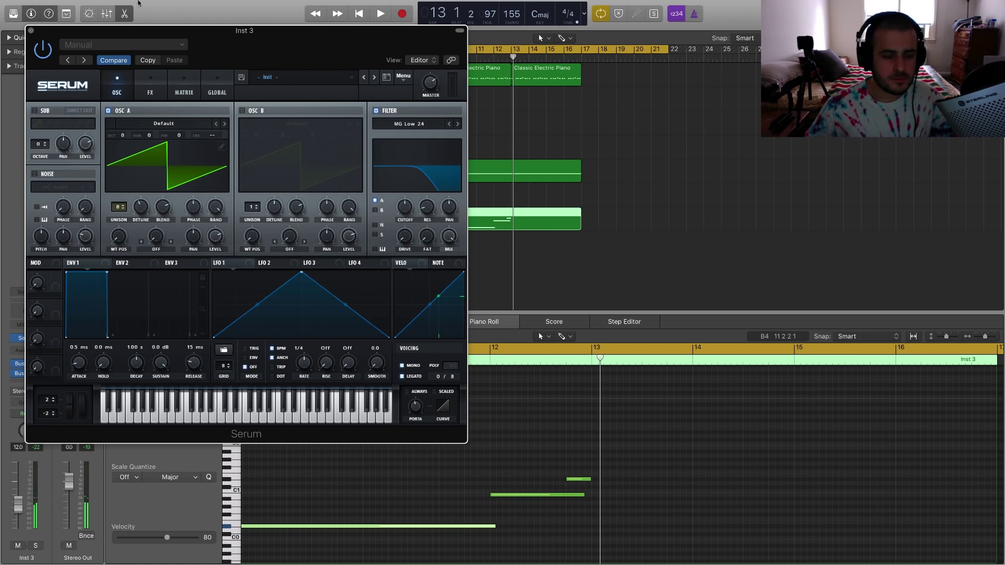
{"action": "left_click", "coordinate": [31, 30]}
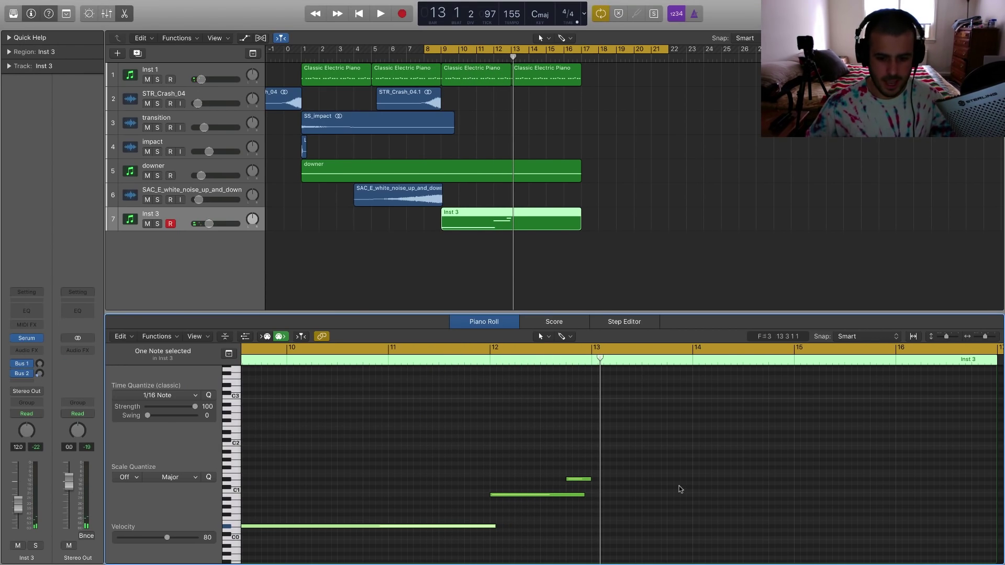
{"action": "left_click_drag", "start_coordinate": [644, 547], "coordinate": [380, 454]}
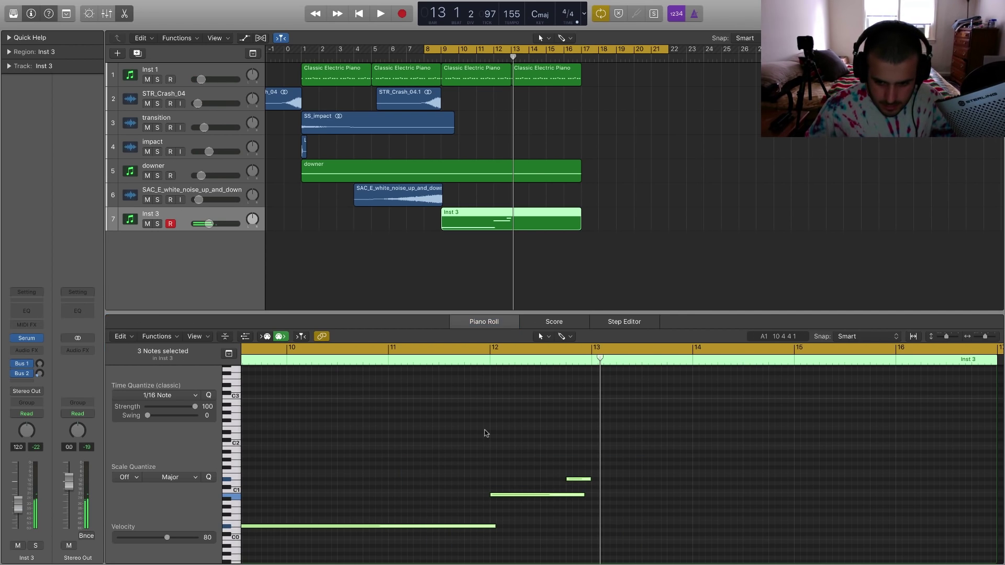
{"action": "key", "text": "super+4"}
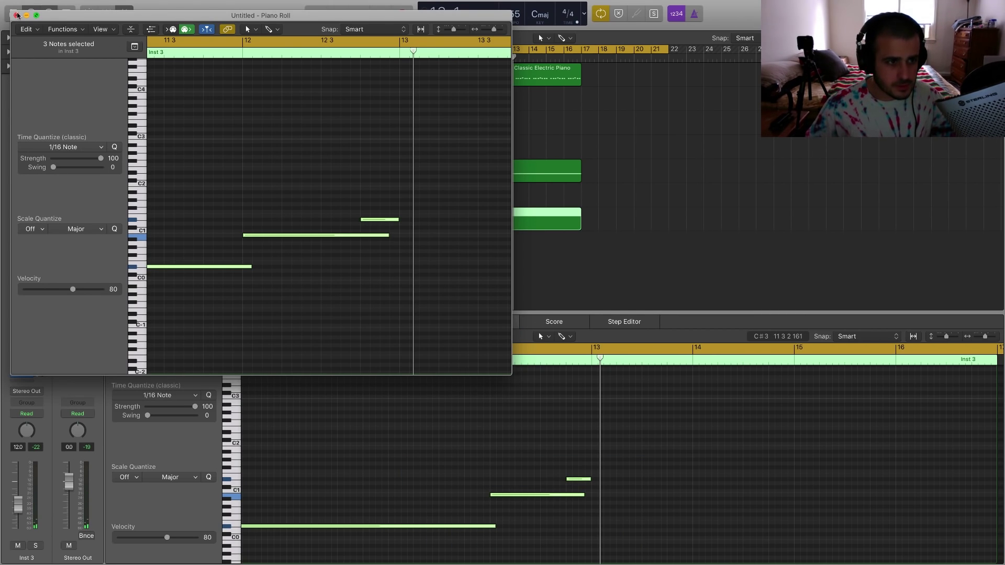
{"action": "left_click", "coordinate": [17, 16]}
- Repeat the three Inst 3 notes so the bass pattern also fills bars 13 to 17, and play it back
{"action": "left_click_drag", "start_coordinate": [638, 553], "coordinate": [348, 455]}
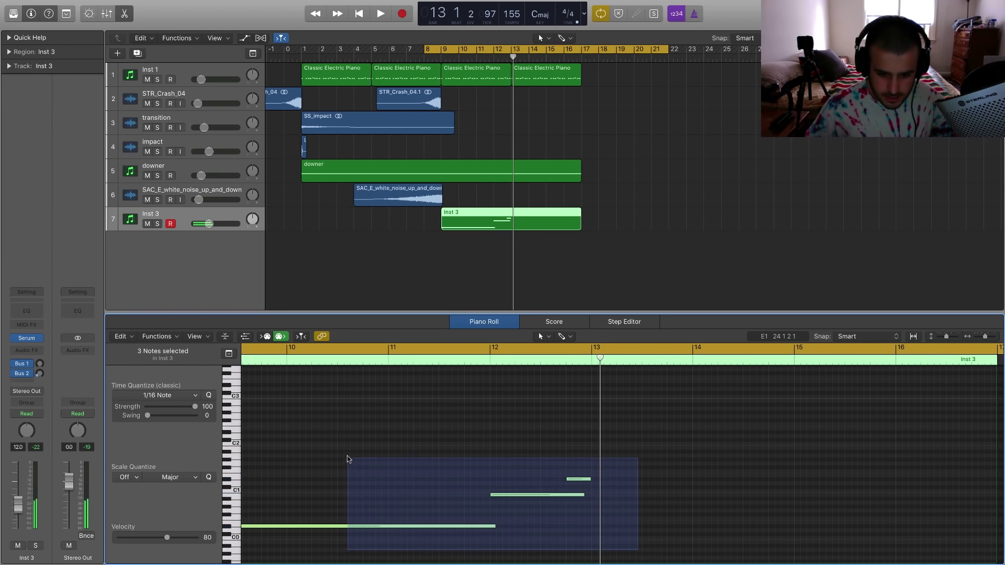
{"action": "key", "text": "super+r"}
{"action": "key", "text": "space"}
{"action": "key", "text": "super+Left"}
{"action": "key", "text": "super+Left"}
{"action": "key", "text": "super+Left"}
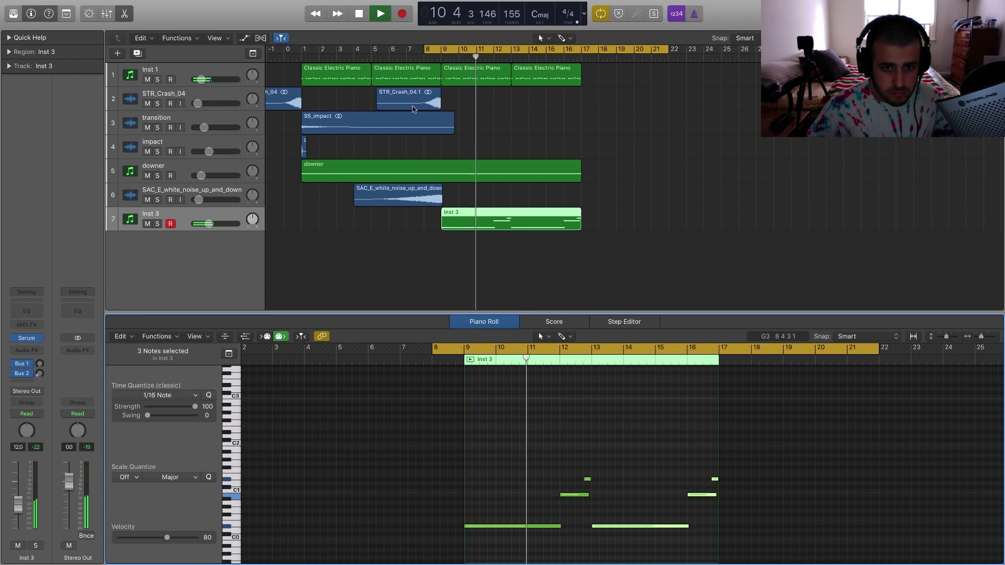
{"action": "key", "text": "space"}
- Copy the kick region on the impact track from bar 1 to bar 9
{"action": "scroll", "coordinate": [366, 130], "scroll_direction": "left", "scroll_amount": 3}
{"action": "left_click", "coordinate": [332, 144]}
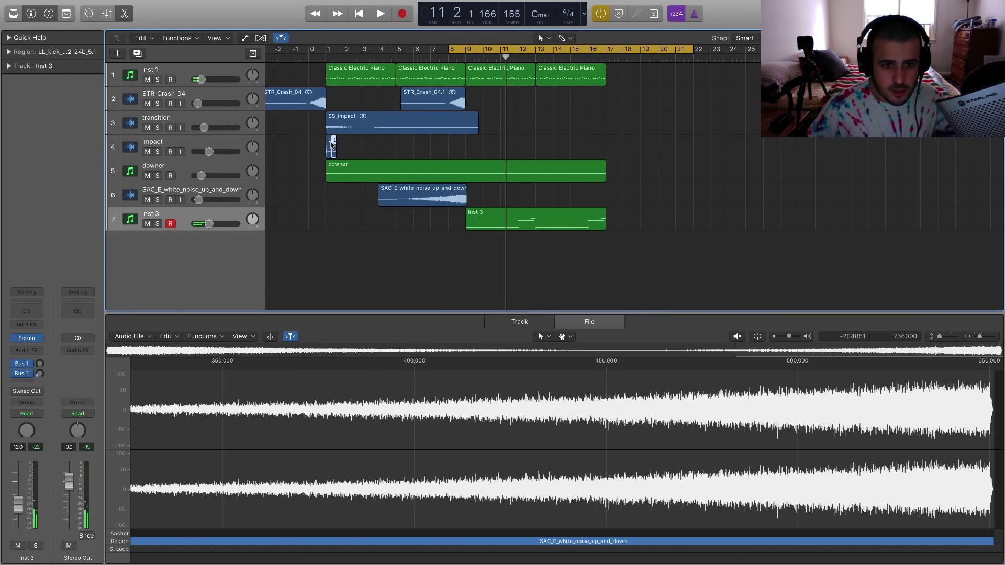
{"action": "left_click_drag", "start_coordinate": [331, 145], "coordinate": [468, 148]}
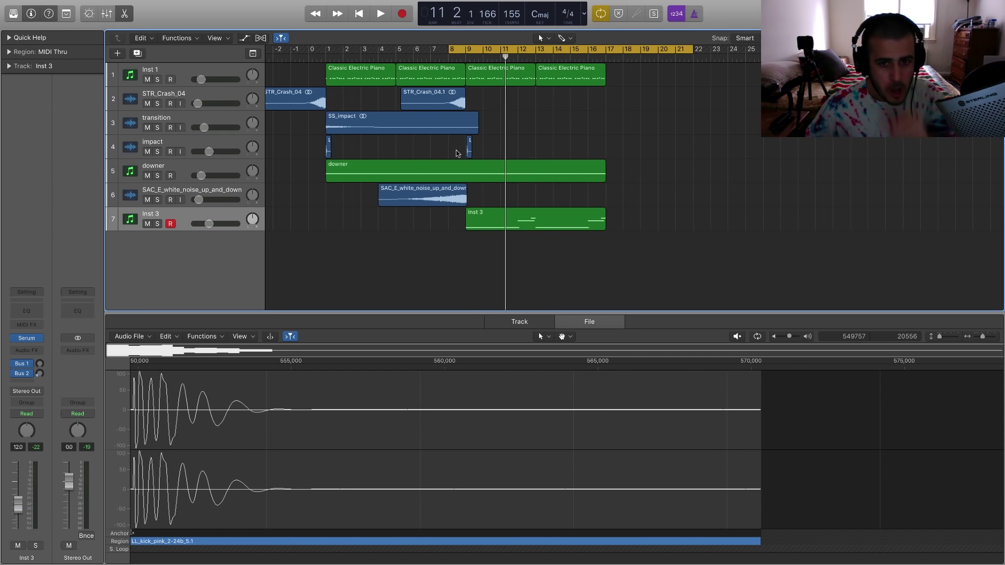
- Nudge the copied kick region slightly earlier so its start lines up with bar 9
{"action": "scroll", "coordinate": [457, 154], "scroll_direction": "up", "scroll_amount": 10}
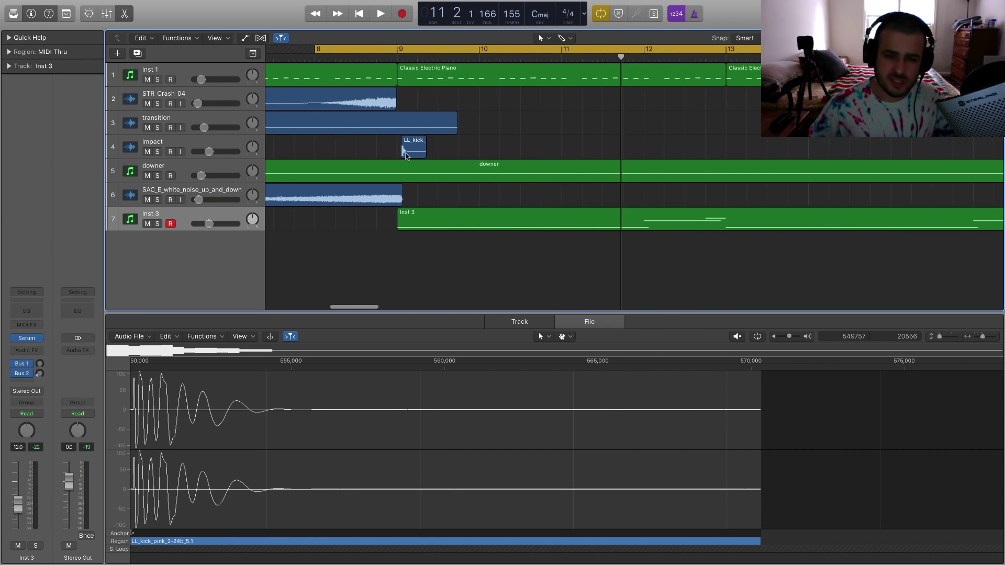
{"action": "scroll", "coordinate": [406, 156], "scroll_direction": "left", "scroll_amount": 3}
{"action": "left_click_drag", "start_coordinate": [486, 147], "coordinate": [485, 148]}
{"action": "scroll", "coordinate": [492, 147], "scroll_direction": "up", "scroll_amount": 5}
{"action": "scroll", "coordinate": [487, 147], "scroll_direction": "up", "scroll_amount": 4}
{"action": "scroll", "coordinate": [486, 148], "scroll_direction": "down", "scroll_amount": 10}
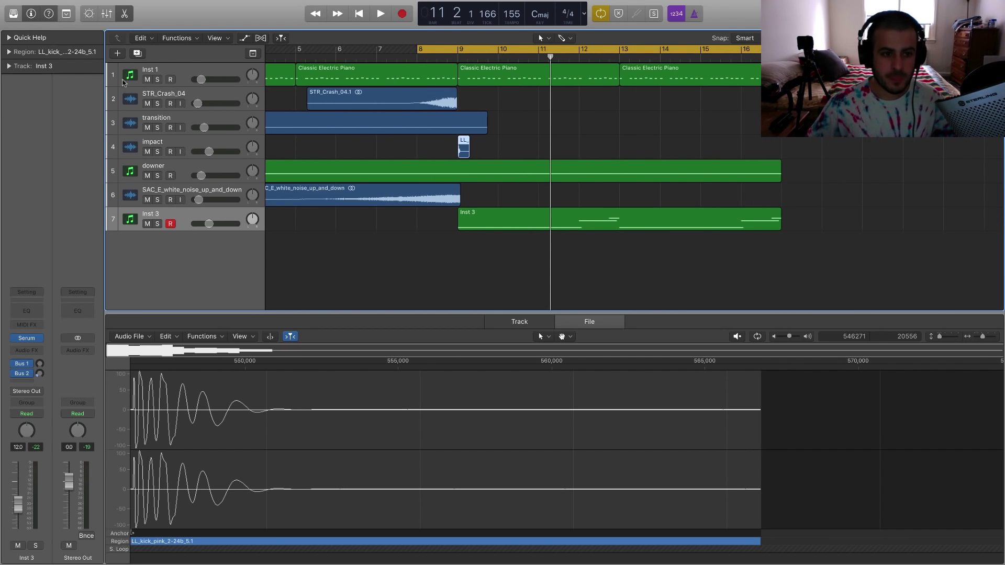
- Duplicate the Inst 1 track with its settings and place copies of its two melody regions from bars 9 to 17 on the new track
{"action": "left_click", "coordinate": [178, 70]}
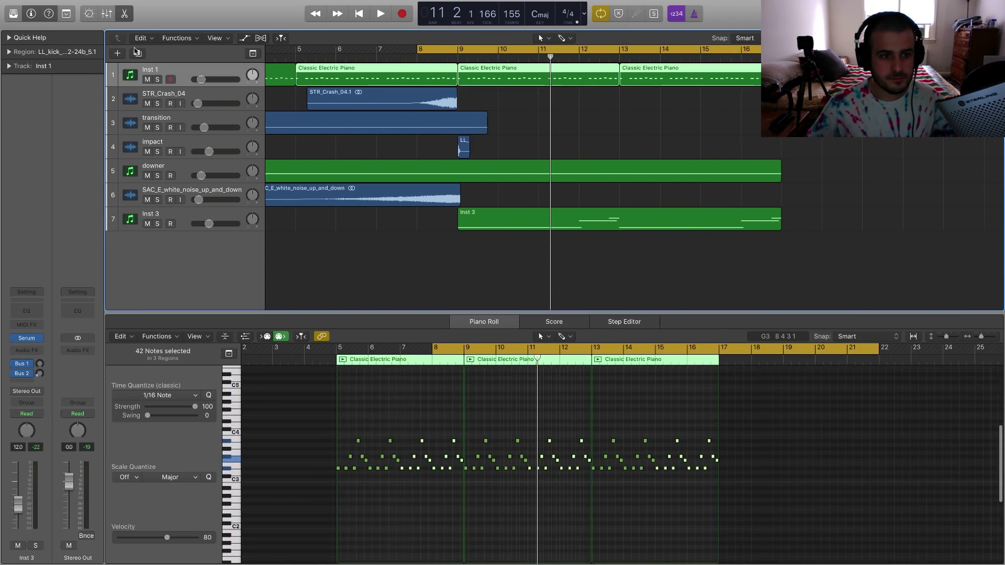
{"action": "key", "text": "cmd+d"}
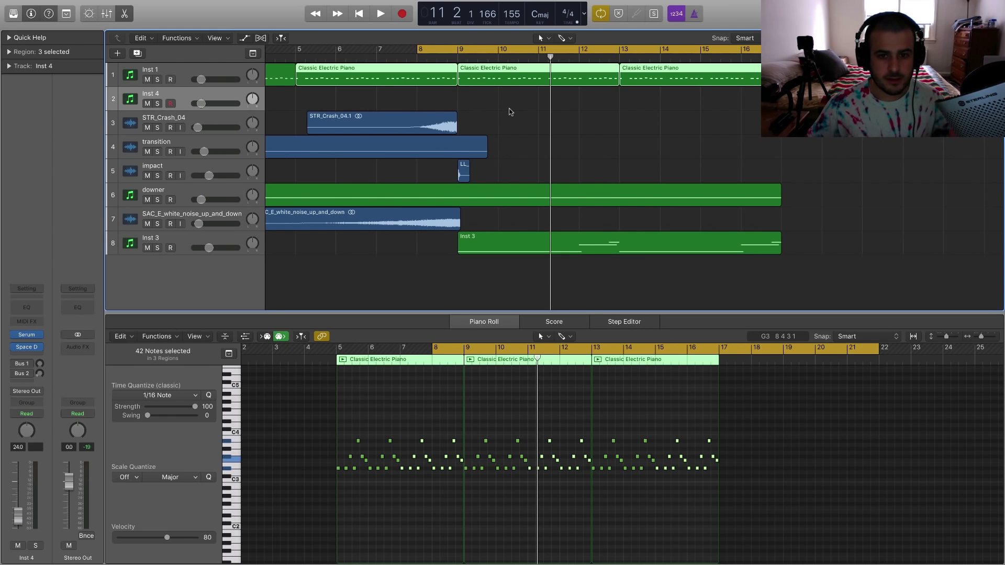
{"action": "left_click_drag", "start_coordinate": [507, 111], "coordinate": [667, 137]}
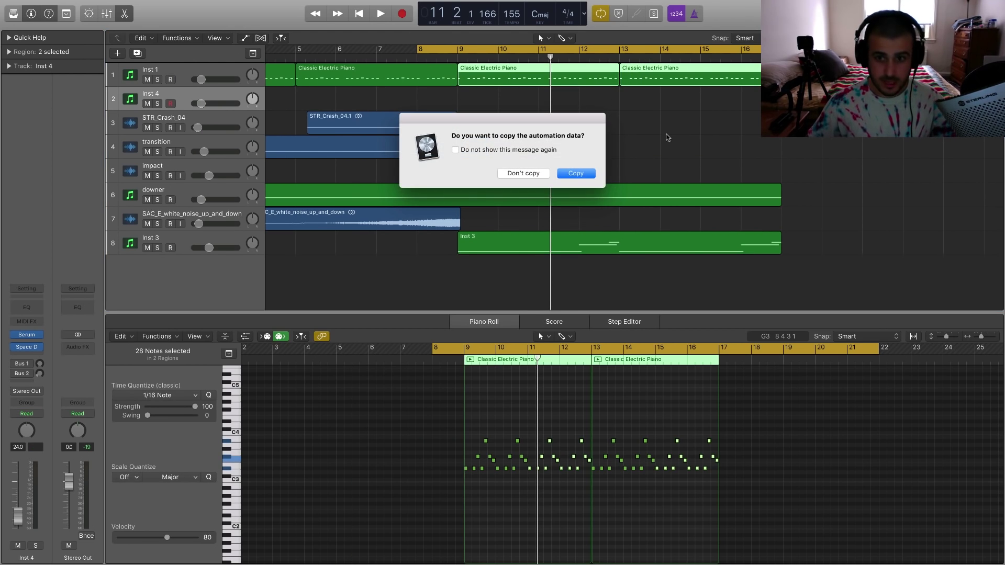
{"action": "left_click", "coordinate": [577, 173]}
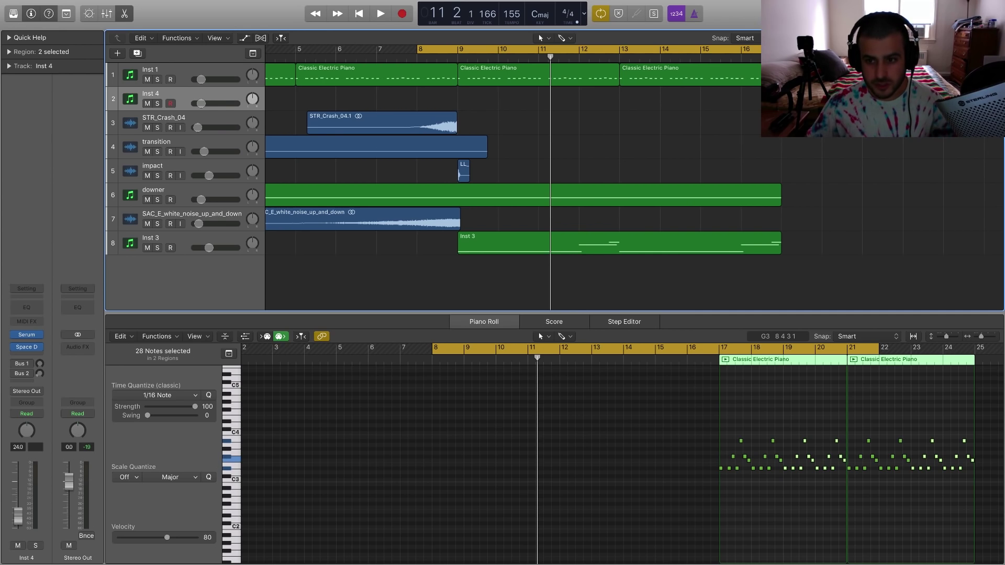
{"action": "left_click_drag", "start_coordinate": [847, 78], "coordinate": [526, 109]}
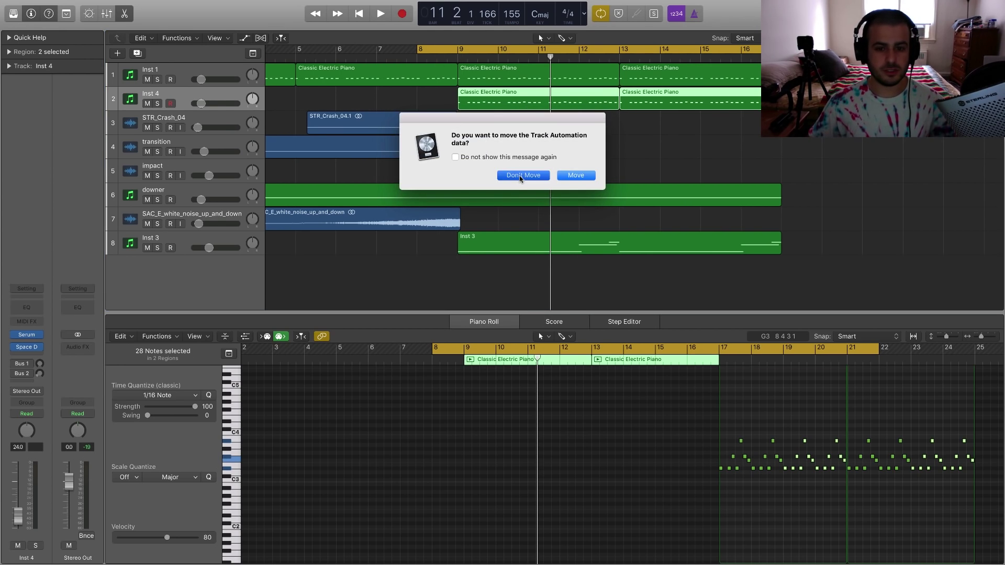
{"action": "left_click", "coordinate": [522, 176]}
- Set the cycle range to bars 9 to 17, solo the Inst 4 track, and play it
{"action": "left_click_drag", "start_coordinate": [465, 51], "coordinate": [769, 50]}
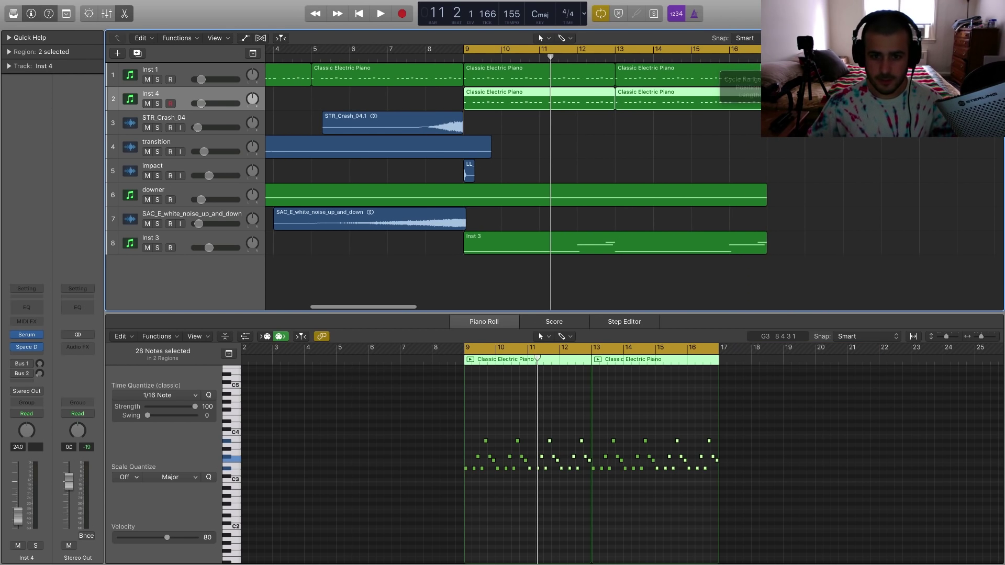
{"action": "left_click", "coordinate": [158, 104]}
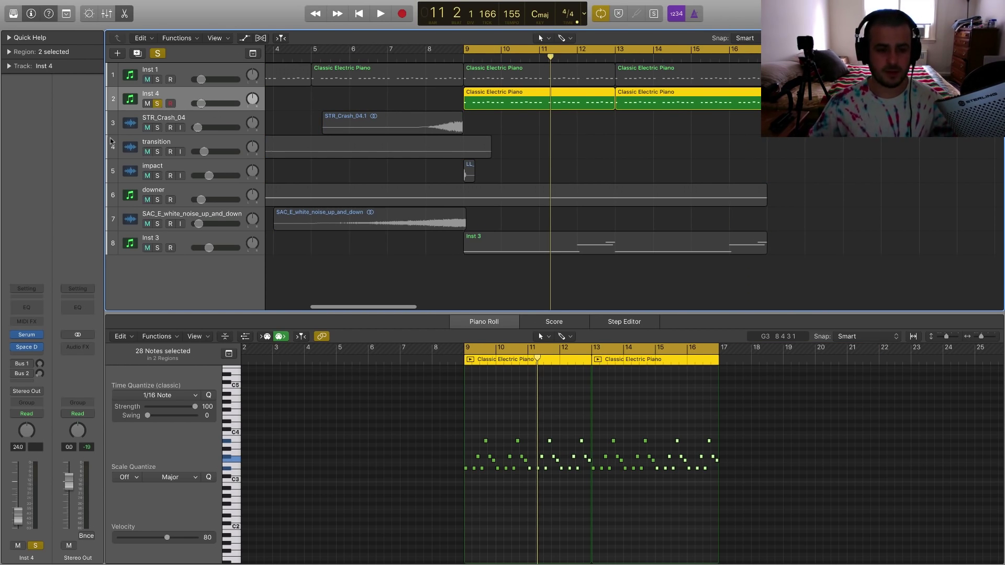
{"action": "key", "text": "space"}
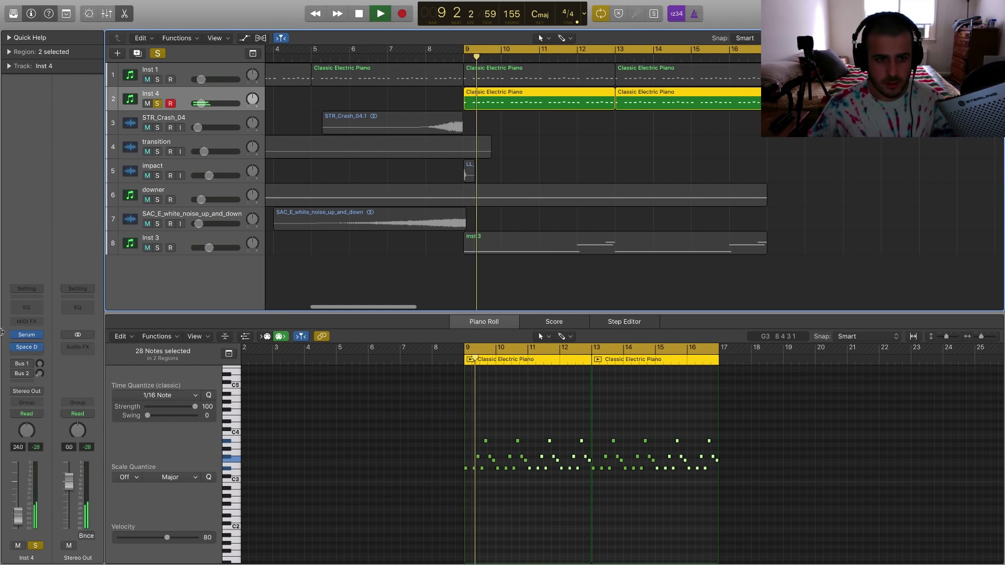
- Change oscillator A's wavetable in Inst 4's Serum to Basic Mini
{"action": "left_click", "coordinate": [25, 335]}
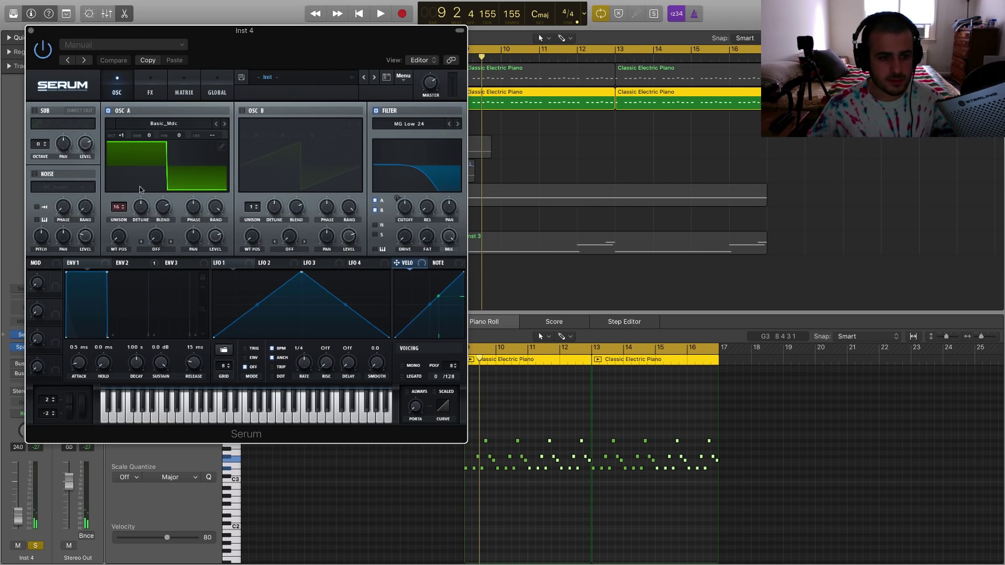
{"action": "left_click", "coordinate": [223, 145]}
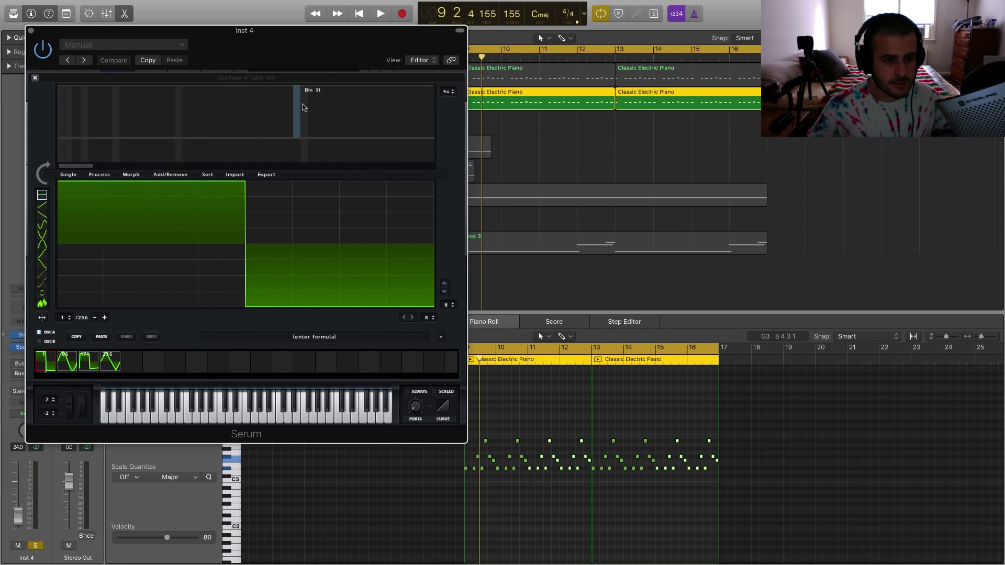
{"action": "left_click", "coordinate": [34, 78]}
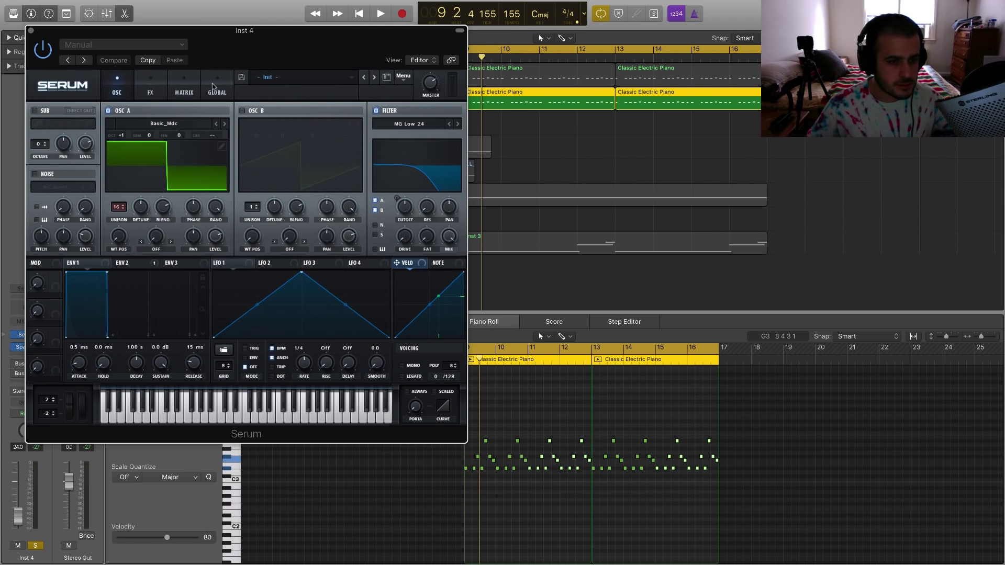
{"action": "left_click", "coordinate": [225, 124]}
{"action": "left_click", "coordinate": [224, 124]}
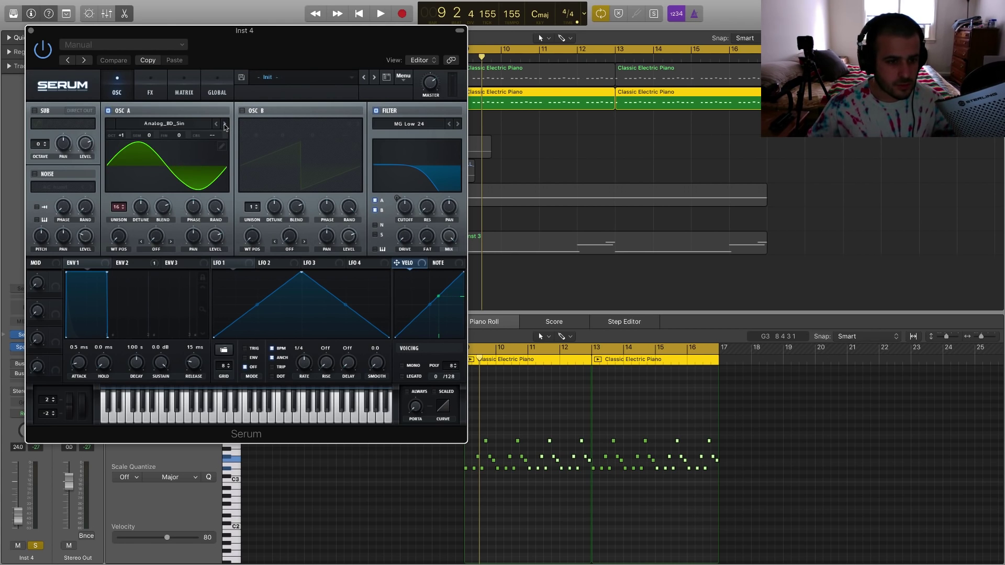
{"action": "left_click", "coordinate": [224, 125]}
- Enable oscillator B in Inst 4's Serum during playback, with 16 unison voices and the octave at +2
{"action": "key", "text": "space"}
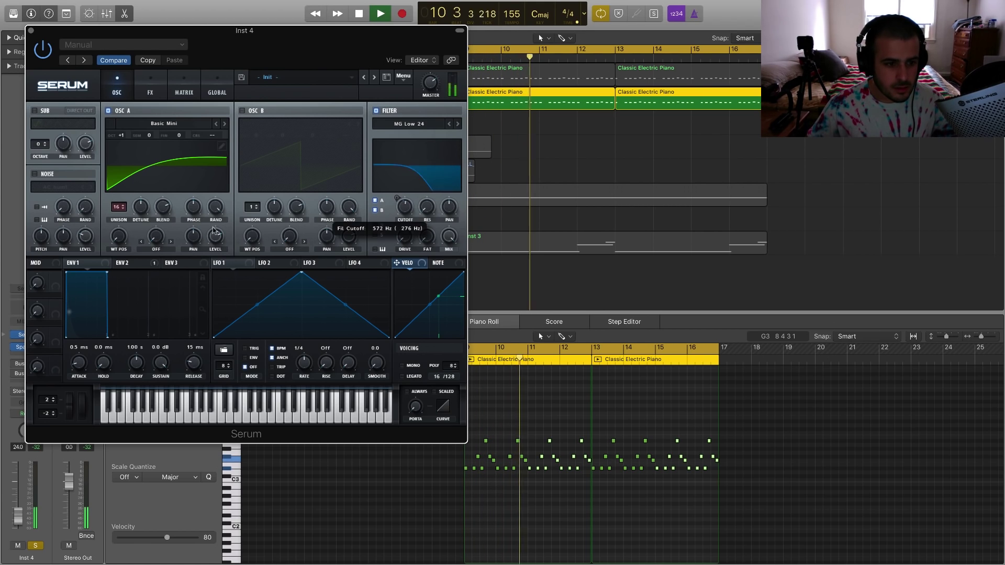
{"action": "mouse_move", "coordinate": [140, 202]}
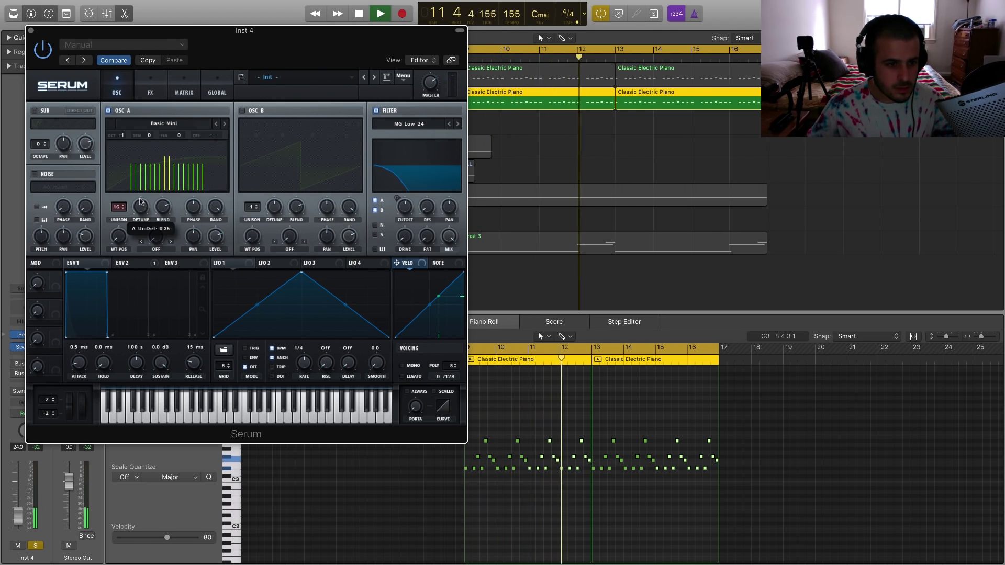
{"action": "left_click", "coordinate": [242, 110]}
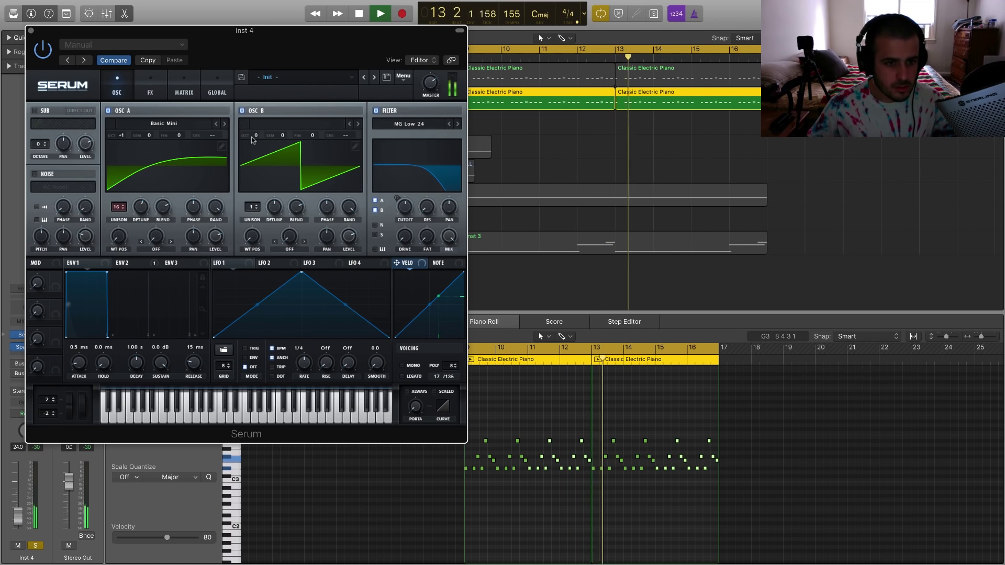
{"action": "left_click_drag", "start_coordinate": [257, 205], "coordinate": [258, 116]}
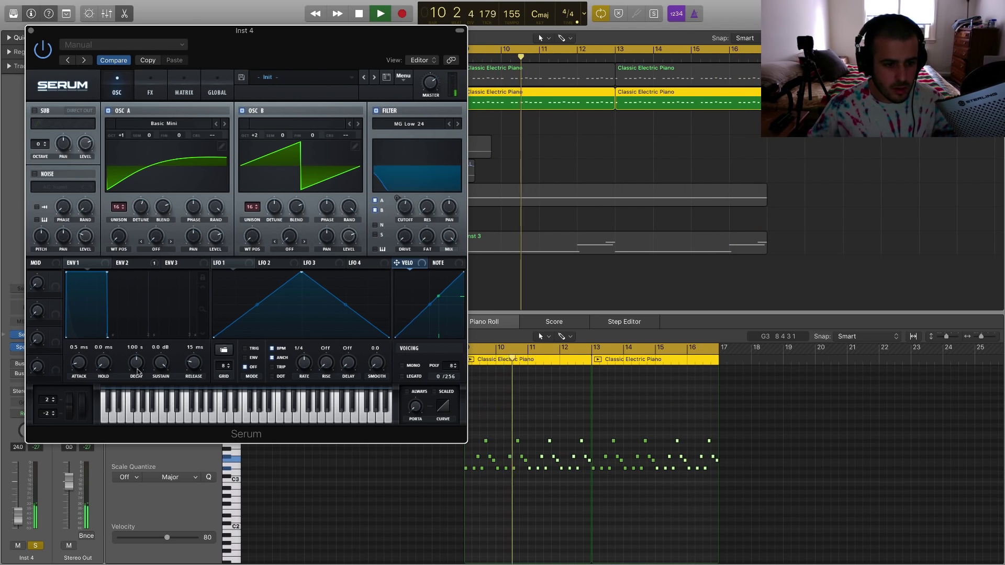
- In Inst 4's Serum, set Env 1's decay to 1.54 s, and Env 2's decay to 660 ms and release to 3.75 s
{"action": "left_click_drag", "start_coordinate": [138, 372], "coordinate": [140, 308]}
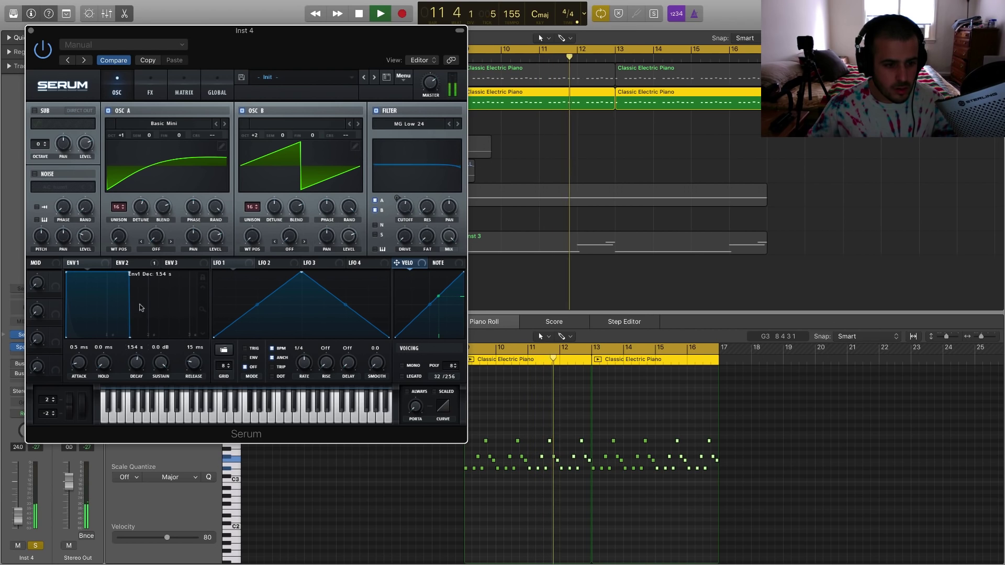
{"action": "left_click", "coordinate": [125, 262]}
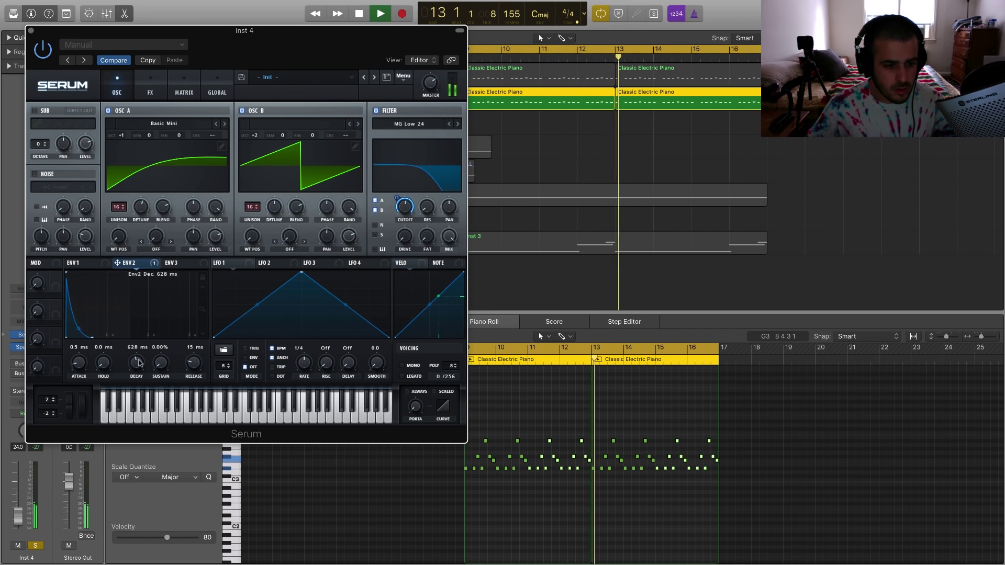
{"action": "left_click_drag", "start_coordinate": [139, 362], "coordinate": [195, 314]}
{"action": "left_click_drag", "start_coordinate": [136, 377], "coordinate": [136, 365]}
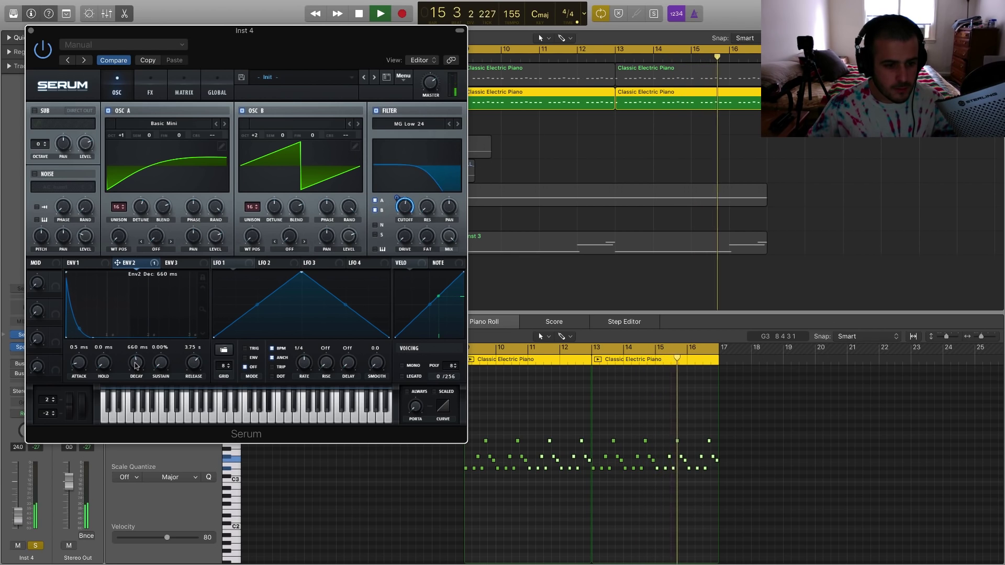
- Raise Env 1's release slightly in Inst 4's Serum, close the synth window and stop playback
{"action": "left_click", "coordinate": [78, 263]}
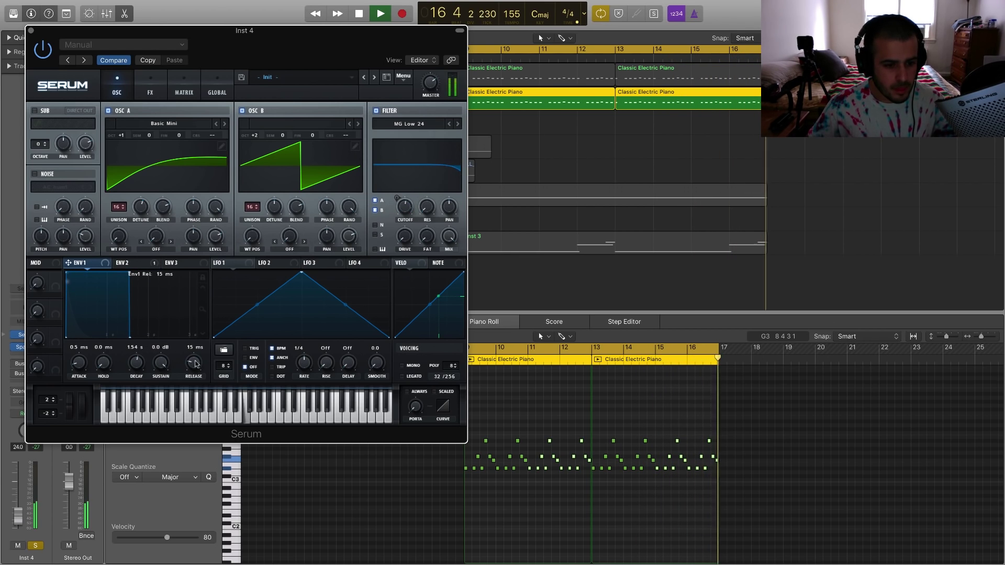
{"action": "left_click_drag", "start_coordinate": [195, 354], "coordinate": [194, 345]}
{"action": "left_click", "coordinate": [31, 28]}
{"action": "key", "text": "space"}
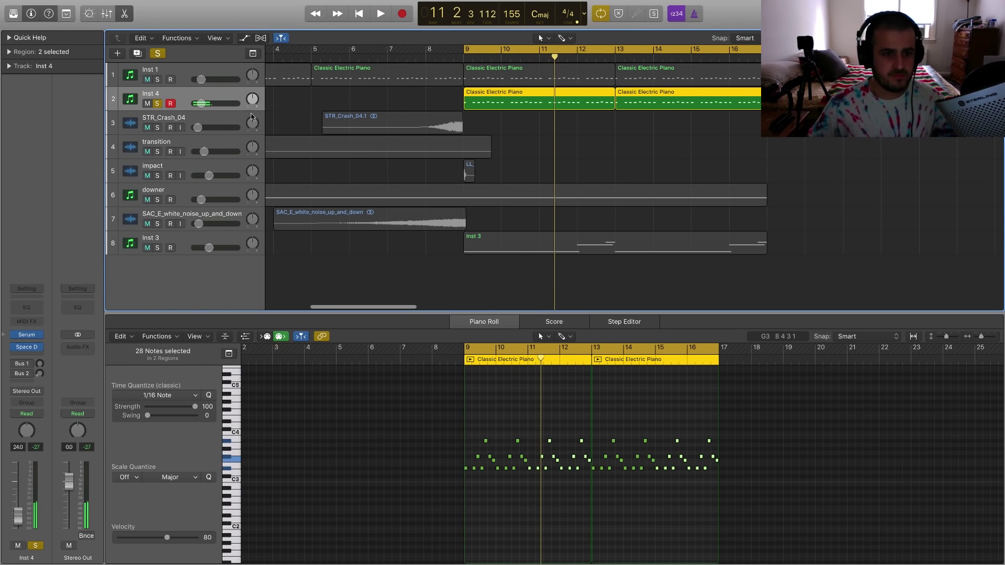
- Unsolo the Inst 4 track and lower its volume to -27.5 dB while playing it with the full arrangement
{"action": "left_click", "coordinate": [156, 104]}
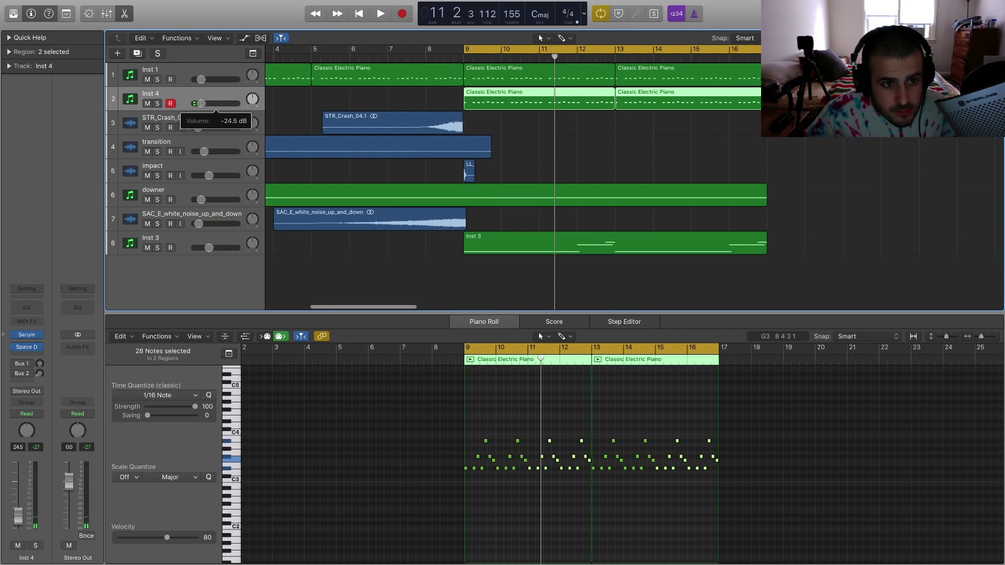
{"action": "key", "text": "space"}
{"action": "left_click_drag", "start_coordinate": [199, 103], "coordinate": [200, 103]}
{"action": "left_click", "coordinate": [513, 133]}
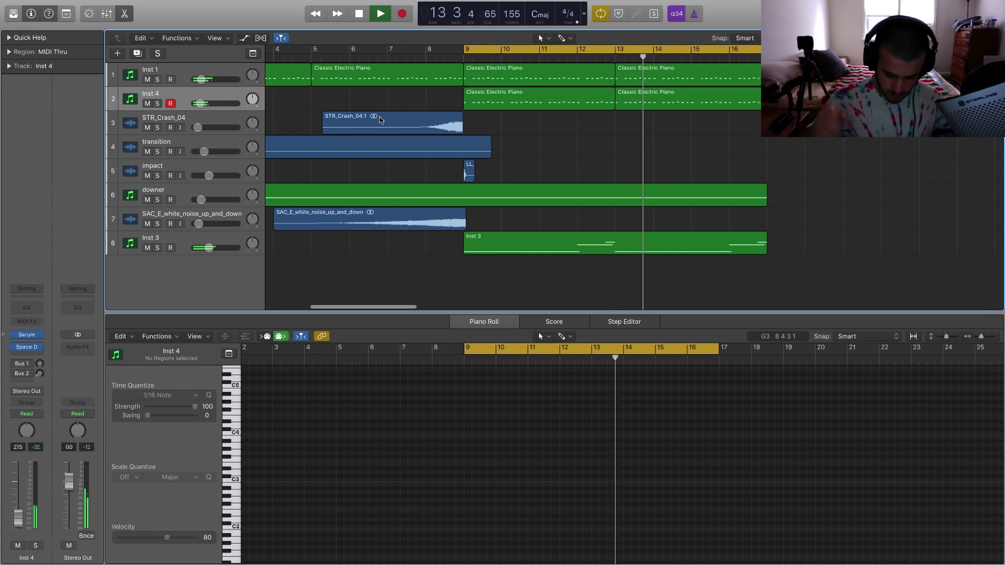
{"action": "key", "text": "space"}
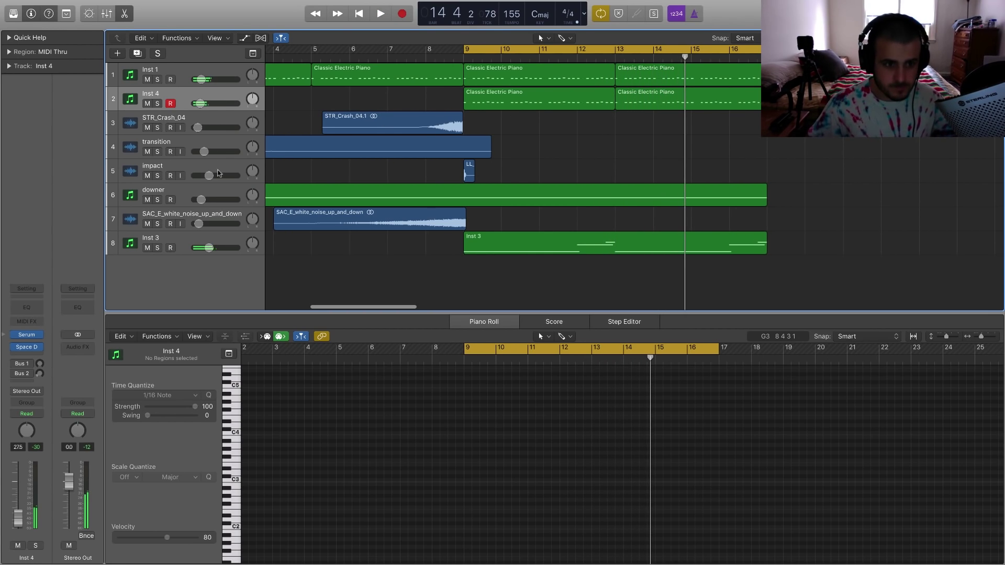
- Create a new audio track below the Inst 3 track and browse snare samples in the sample library
{"action": "left_click", "coordinate": [191, 218]}
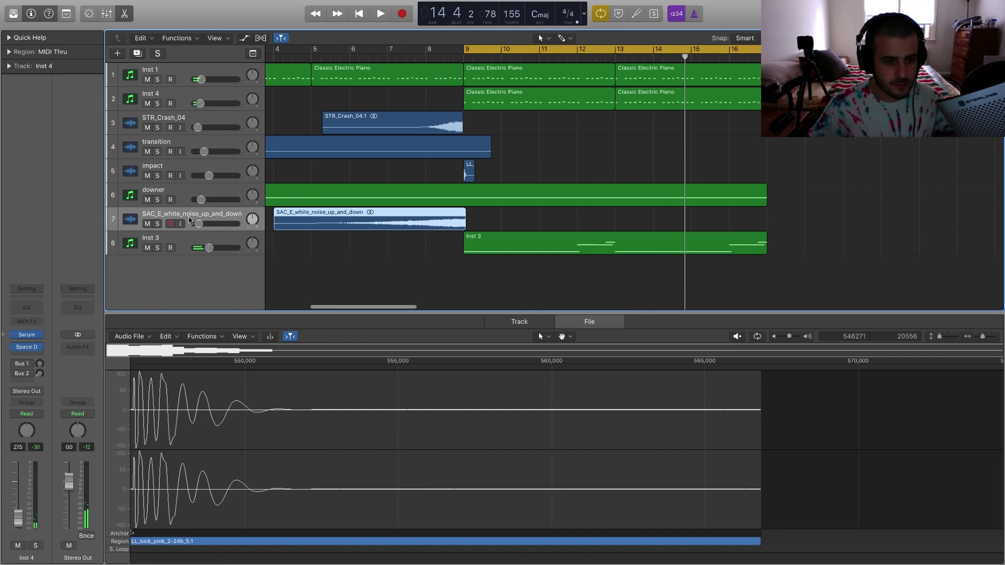
{"action": "double_click", "coordinate": [189, 261]}
{"action": "left_click", "coordinate": [191, 264]}
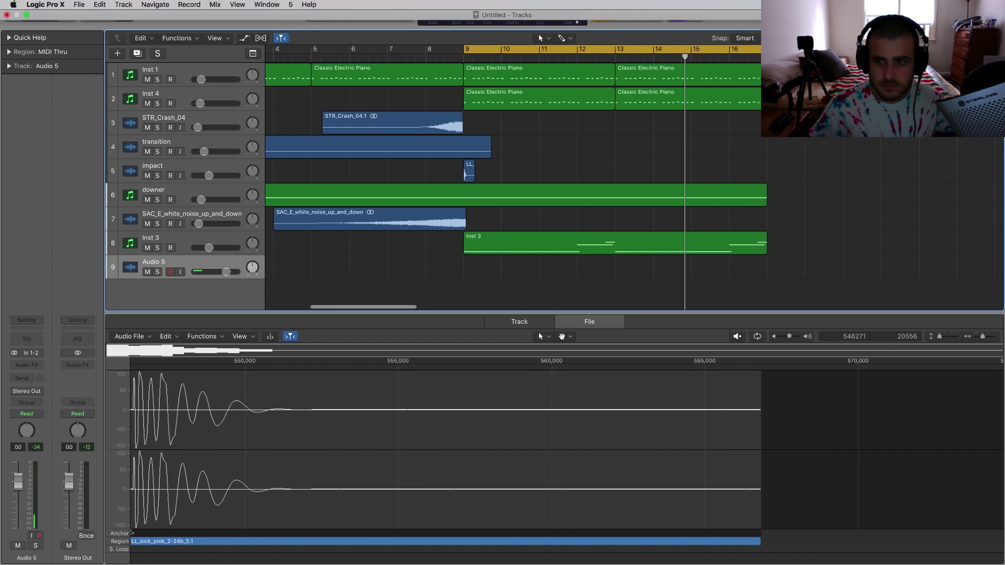
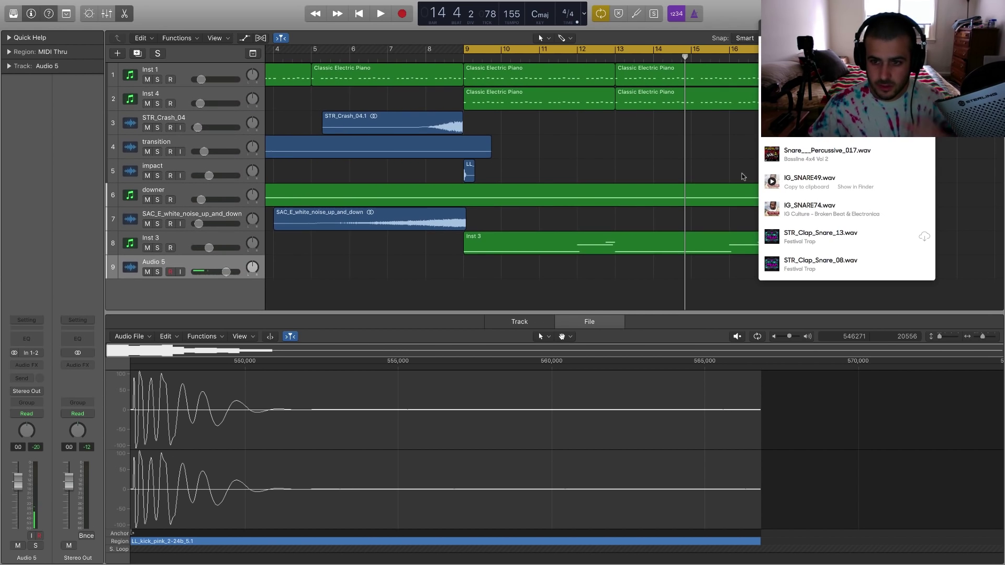
{"action": "scroll", "coordinate": [837, 189], "scroll_direction": "down", "scroll_amount": 2}
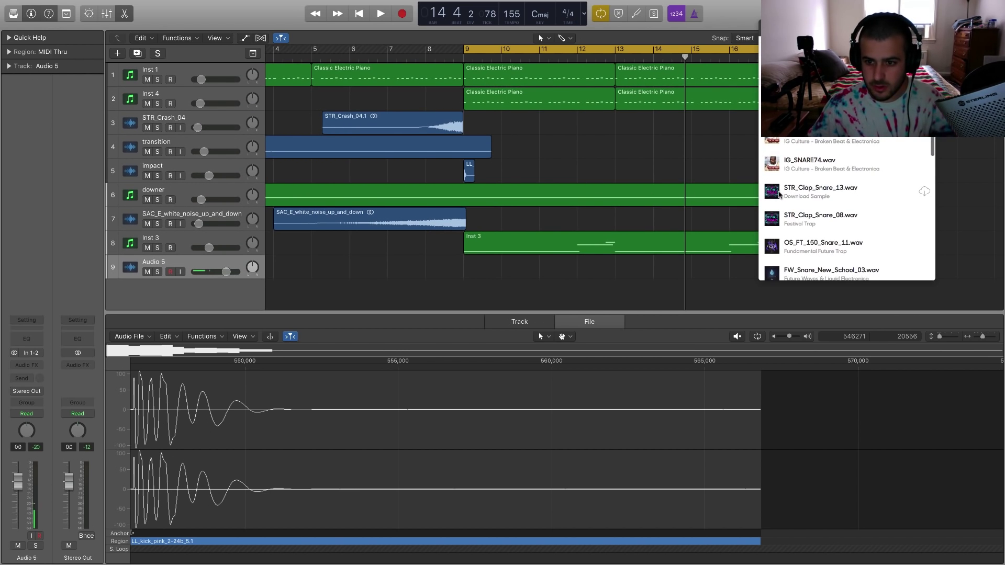
{"action": "scroll", "coordinate": [774, 224], "scroll_direction": "down", "scroll_amount": 1}
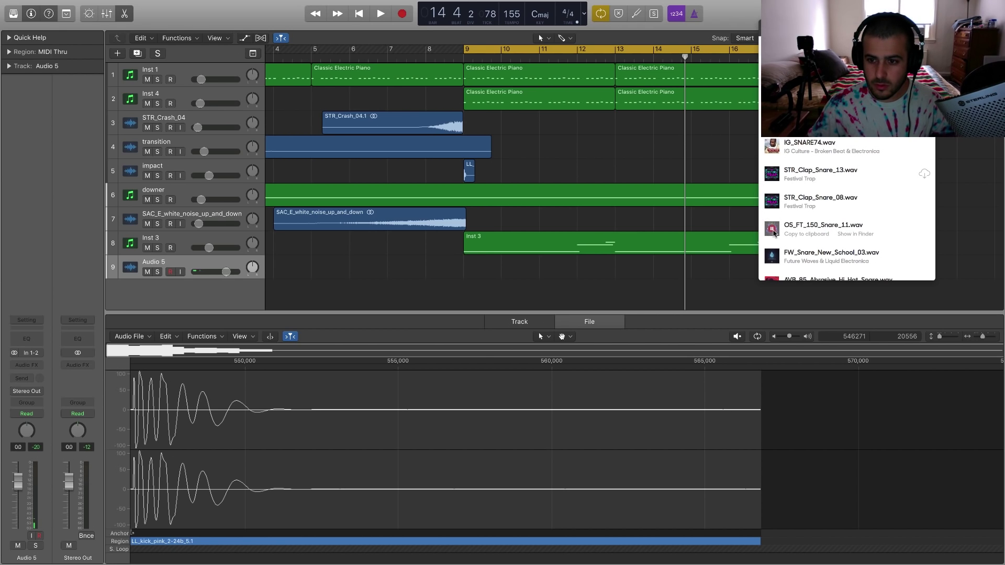
{"action": "left_click", "coordinate": [347, 276]}
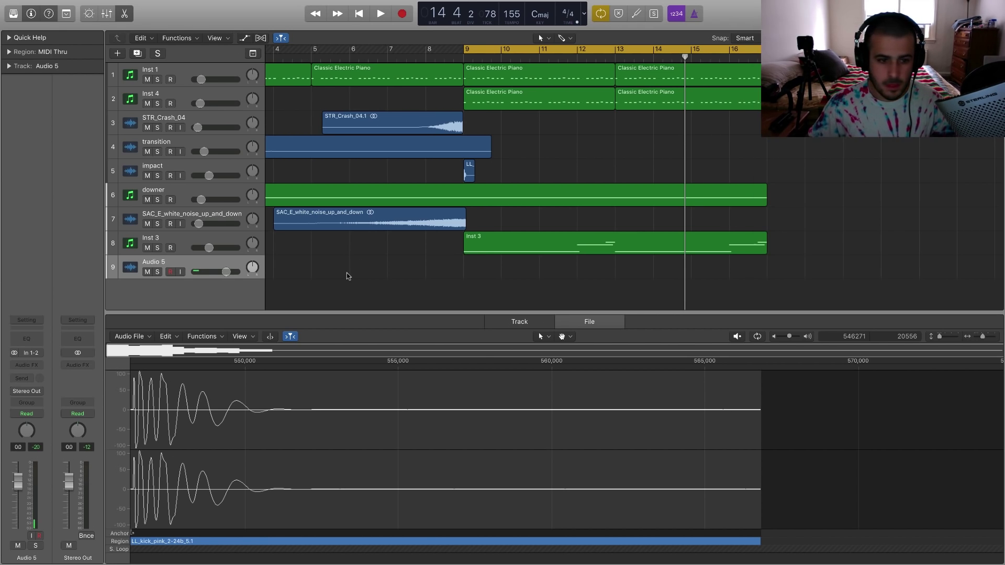
- Add a software instrument track at the end of the track list with a stereo EXS24 sampler and load the 808 snare instrument
{"action": "left_click", "coordinate": [179, 242]}
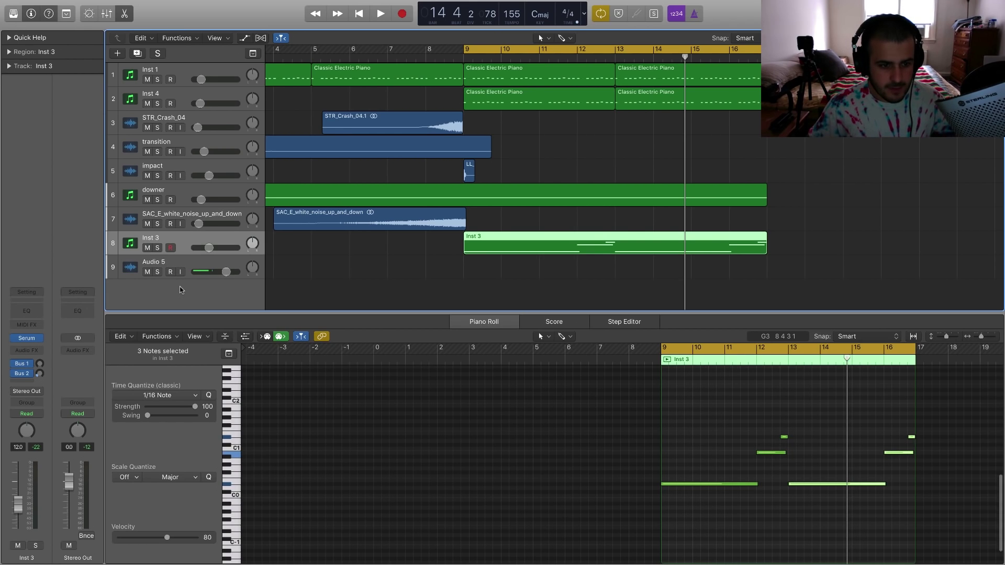
{"action": "double_click", "coordinate": [179, 290]}
{"action": "left_click", "coordinate": [25, 339]}
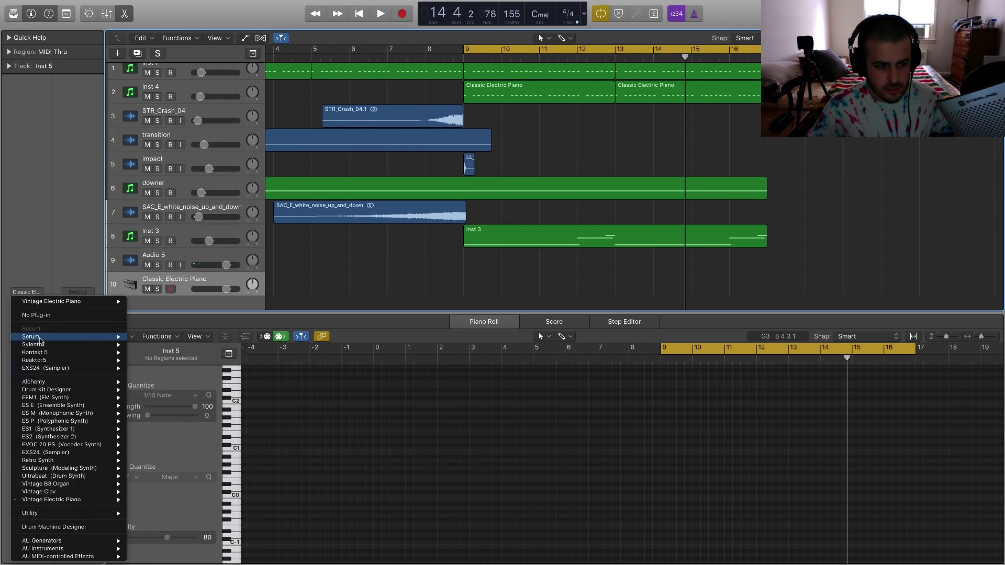
{"action": "mouse_move", "coordinate": [45, 455]}
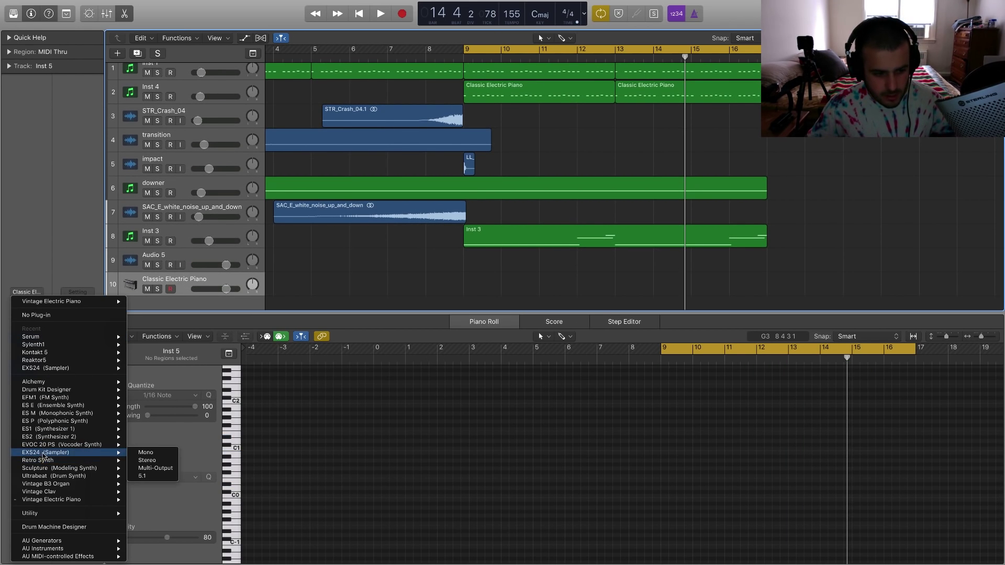
{"action": "left_click", "coordinate": [155, 461]}
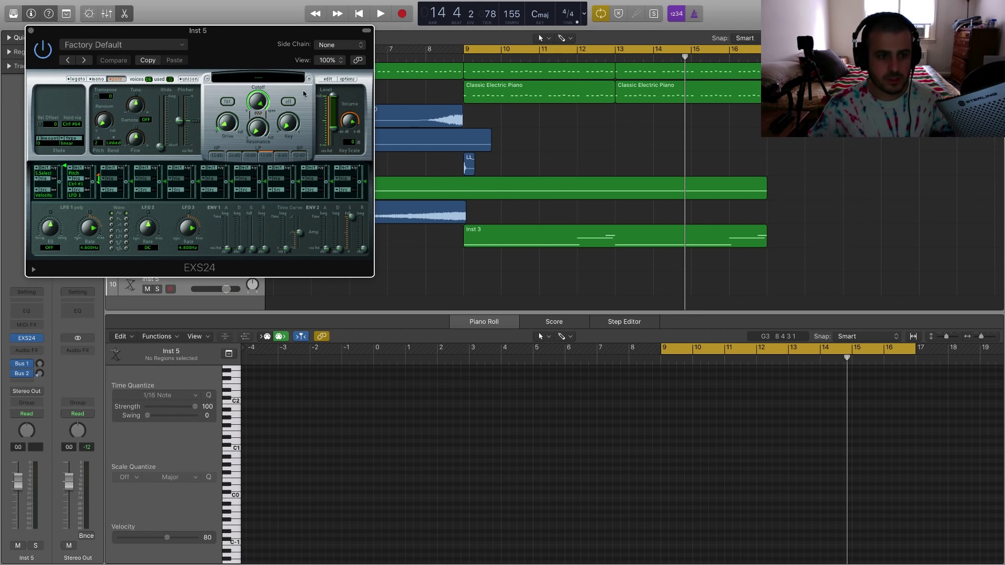
{"action": "left_click", "coordinate": [283, 79]}
{"action": "left_click", "coordinate": [264, 156]}
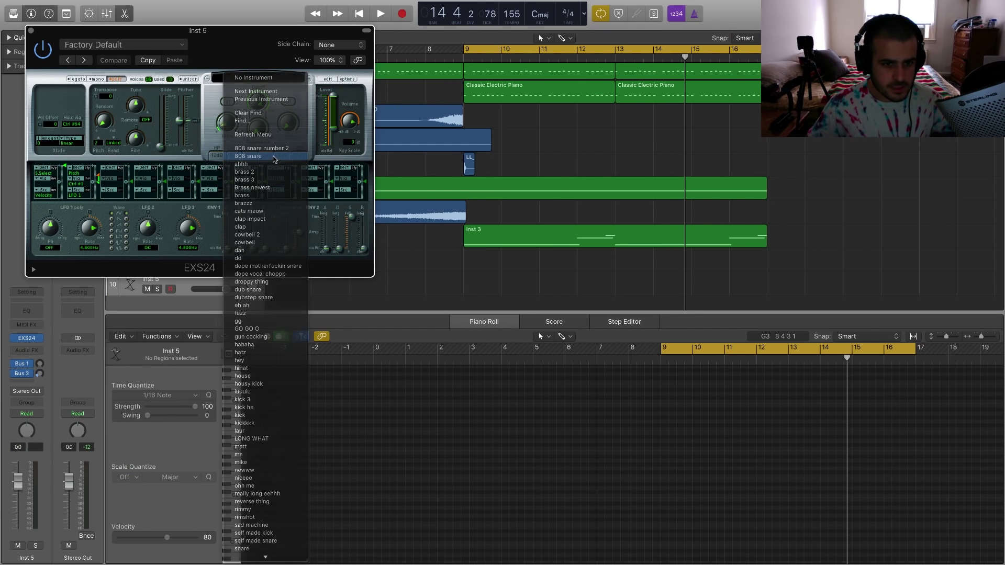
{"action": "left_click", "coordinate": [29, 30]}
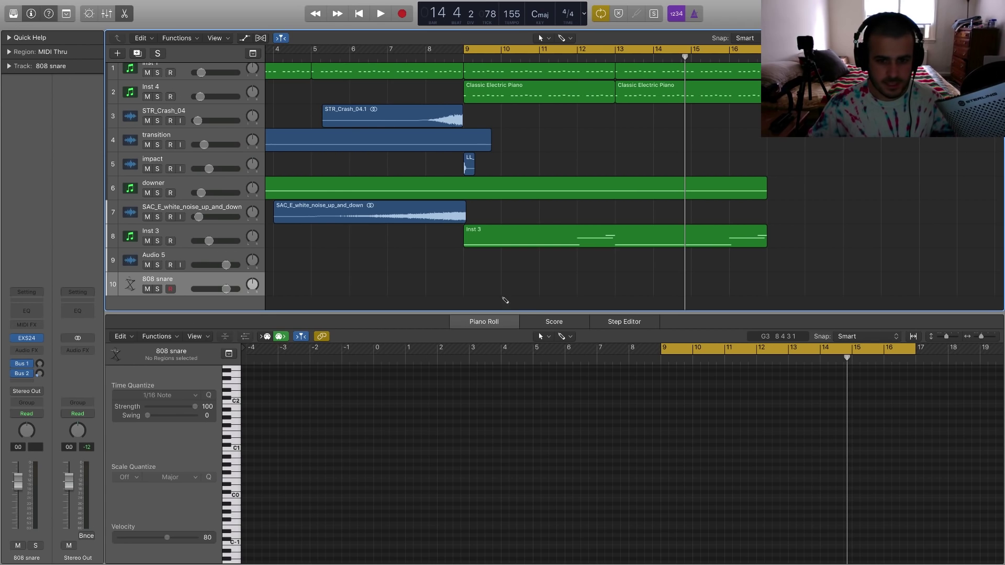
- Create an empty MIDI region on the 808 snare track from bar 9 to bar 13 and play the cycle
{"action": "left_click", "coordinate": [475, 285], "text": "super"}
{"action": "left_click_drag", "start_coordinate": [499, 288], "coordinate": [614, 287]}
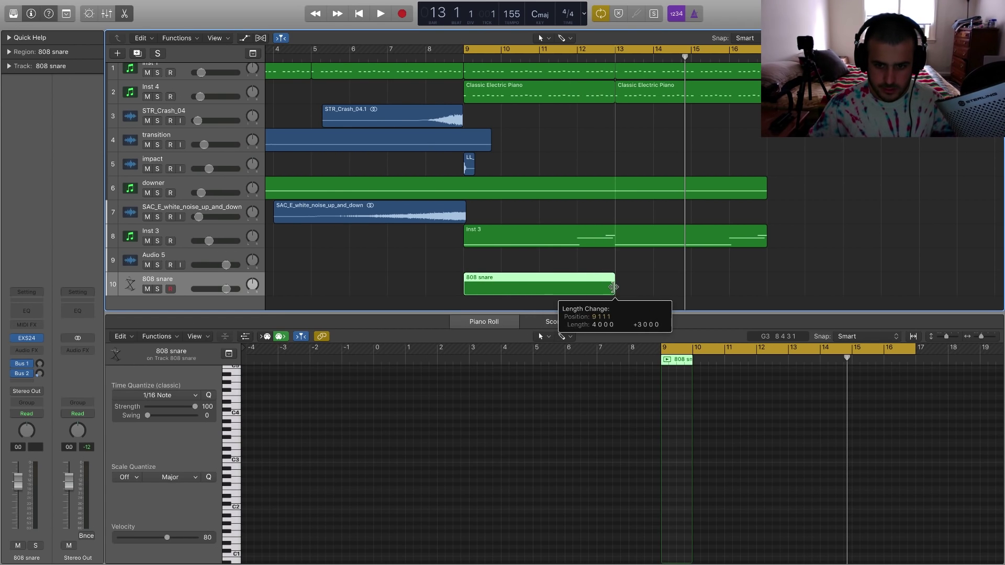
{"action": "key", "text": "space"}
{"action": "scroll", "coordinate": [639, 478], "scroll_direction": "up", "scroll_amount": 5}
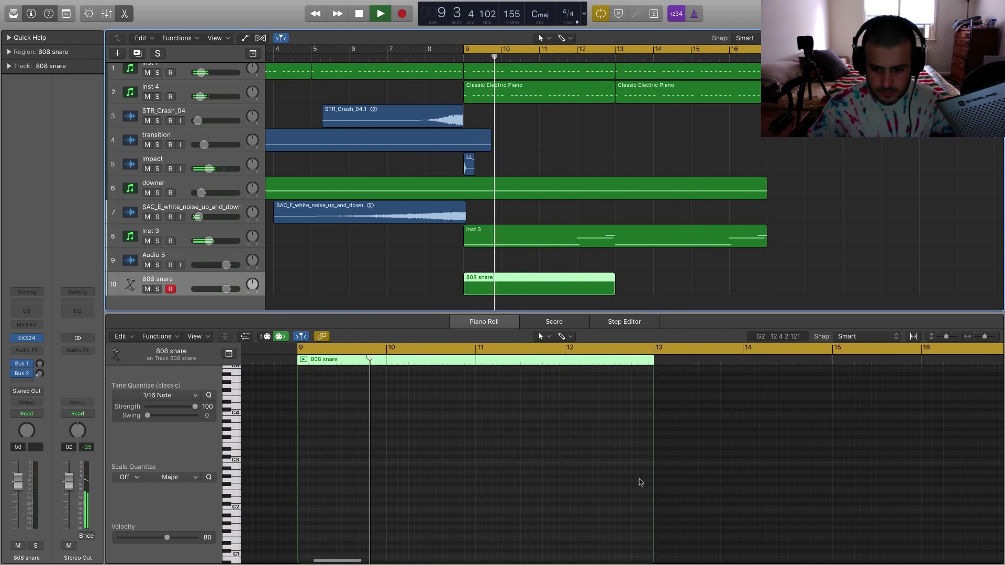
{"action": "key", "text": "space"}
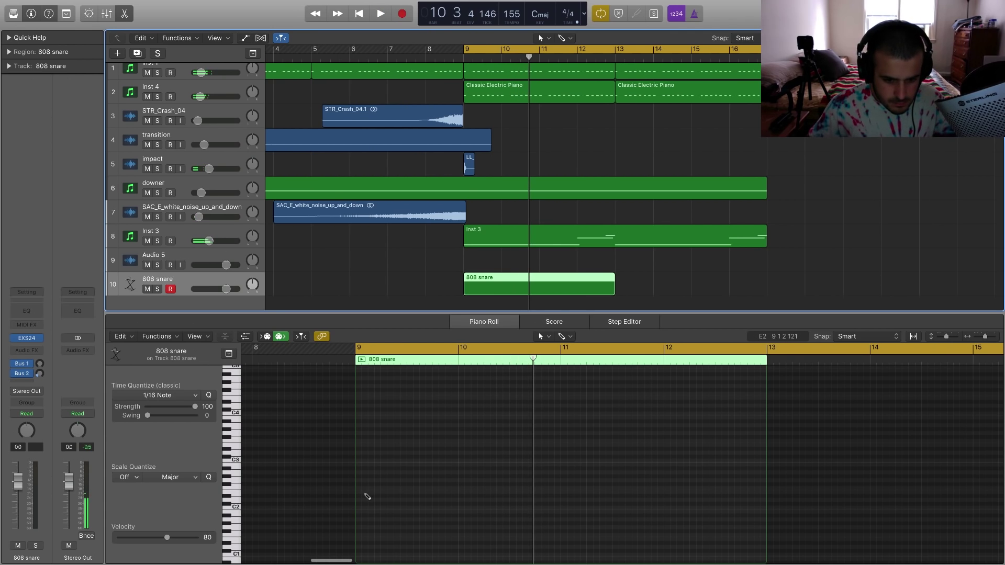
- Draw a C3 note at the start of bar 9 in the 808 snare region and shorten it to an eighth note
{"action": "mouse_move", "coordinate": [361, 494]}
{"action": "left_mouse_down"}
{"action": "mouse_move", "coordinate": [372, 494]}
{"action": "mouse_move", "coordinate": [363, 444]}
{"action": "mouse_move", "coordinate": [364, 463]}
{"action": "left_mouse_up"}
{"action": "key", "text": "space"}
{"action": "key", "text": "space"}
{"action": "key", "text": "space"}
{"action": "key", "text": "space"}
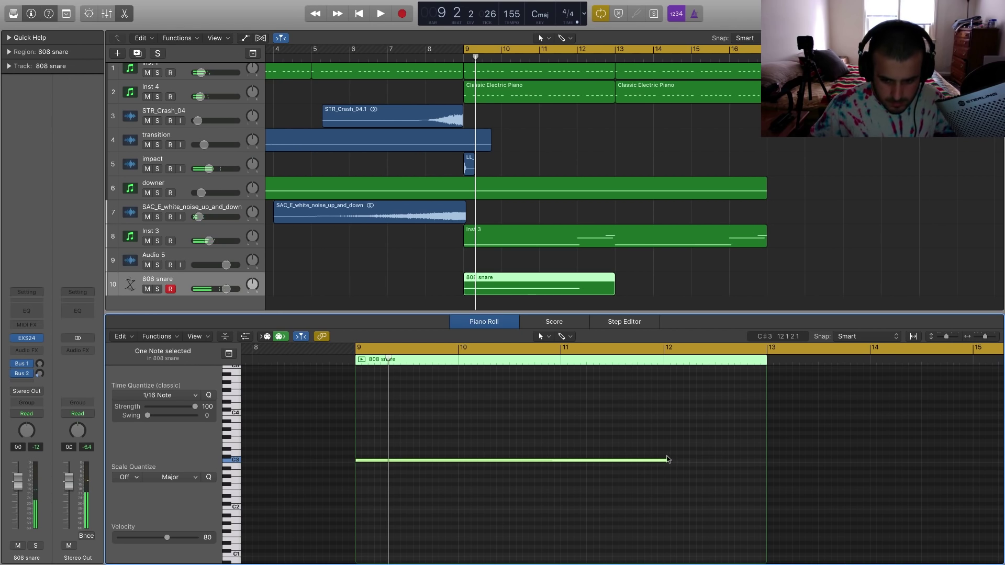
{"action": "left_click_drag", "start_coordinate": [666, 459], "coordinate": [366, 475]}
- Add short C3 snare notes at 9 2 3 1 and 9 4 1 1, playing the cycle to check each placement
{"action": "key", "text": "space"}
{"action": "key", "text": "space"}
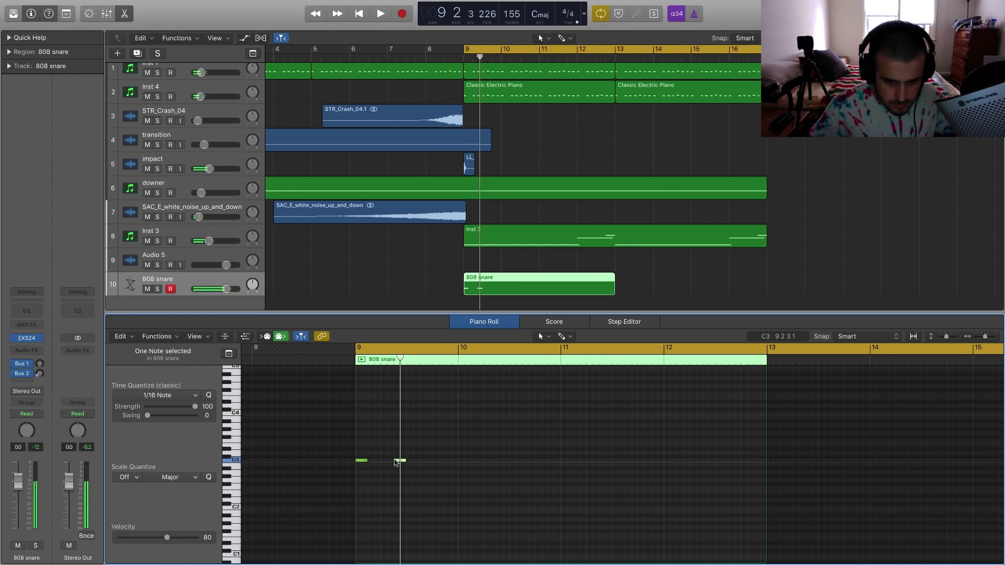
{"action": "key", "text": "space"}
{"action": "key", "text": "space"}
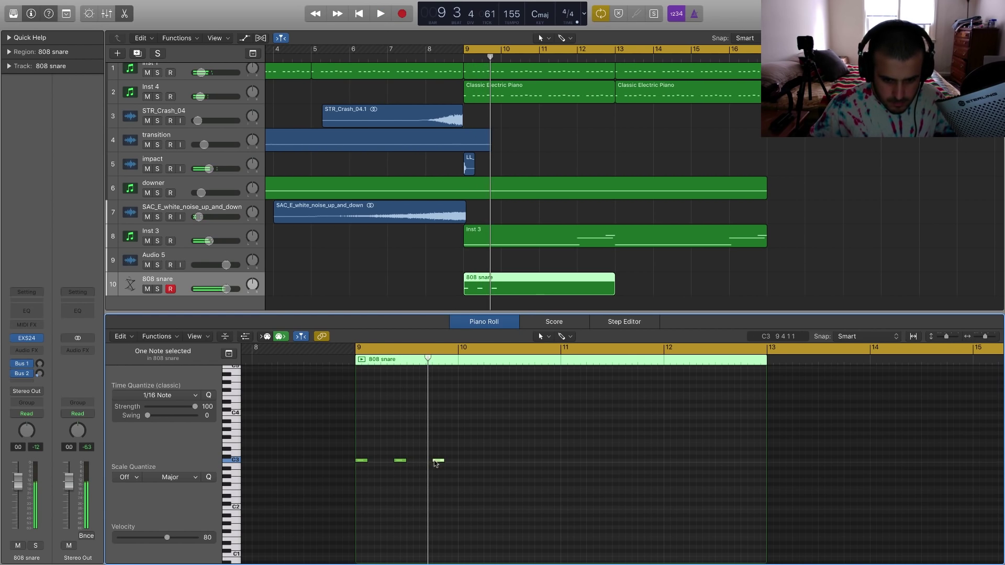
{"action": "key", "text": "space"}
{"action": "key", "text": "space"}
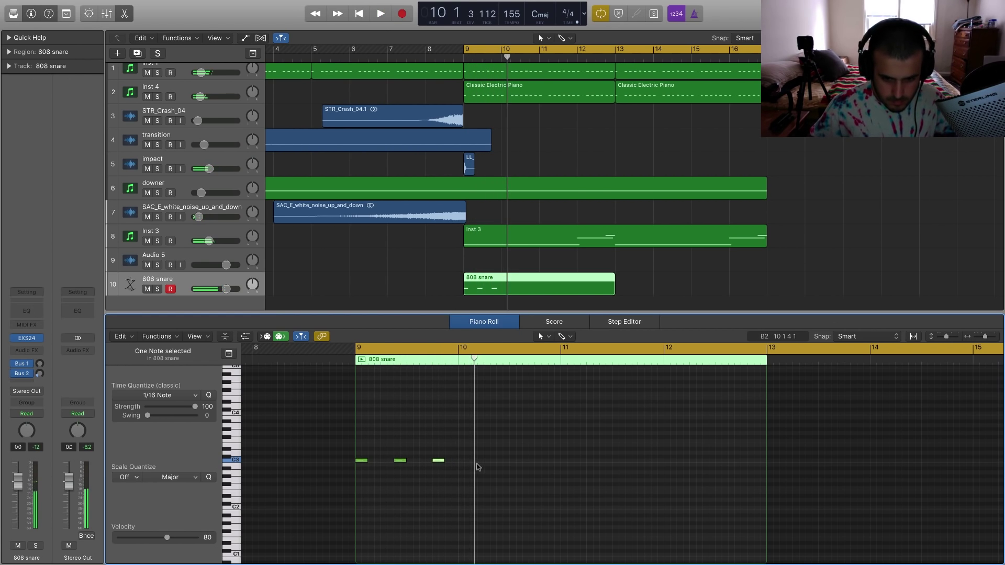
{"action": "key", "text": "space"}
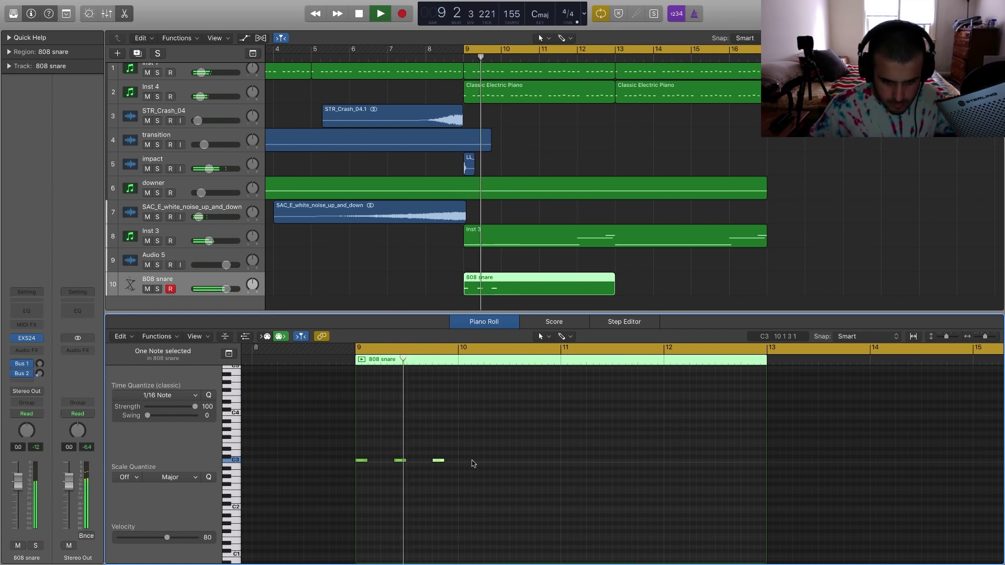
- Add short C3 snare notes at 10 2 1 1 and 10 3 3 1, checking the rhythm in playback
{"action": "left_click", "coordinate": [490, 461], "text": "super"}
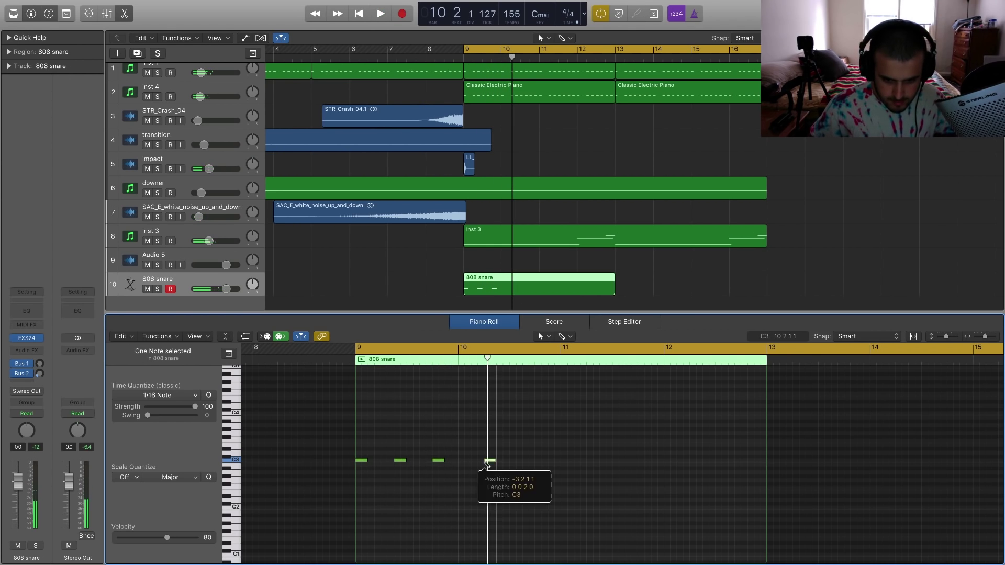
{"action": "key", "text": "space"}
{"action": "key", "text": "space"}
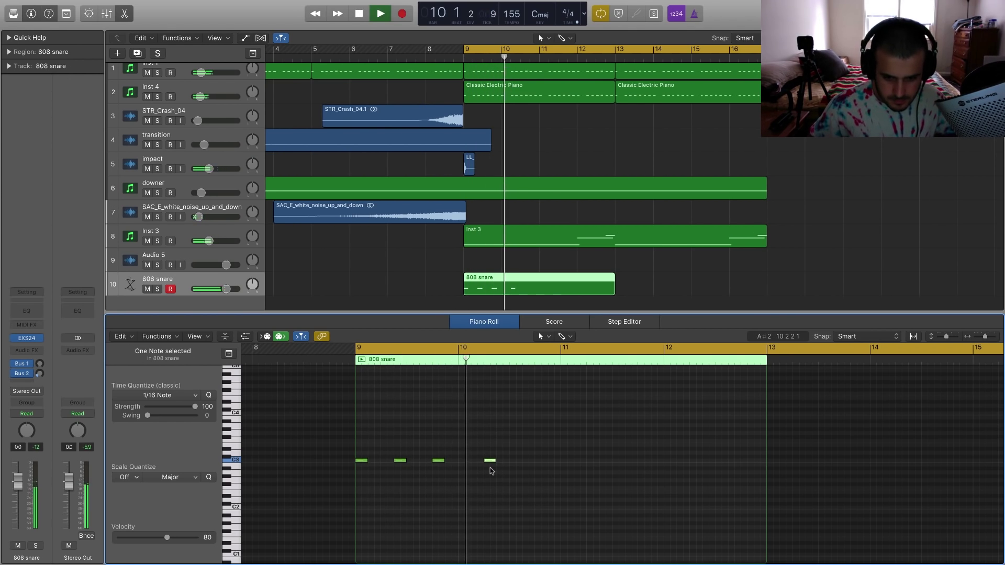
{"action": "key", "text": "space"}
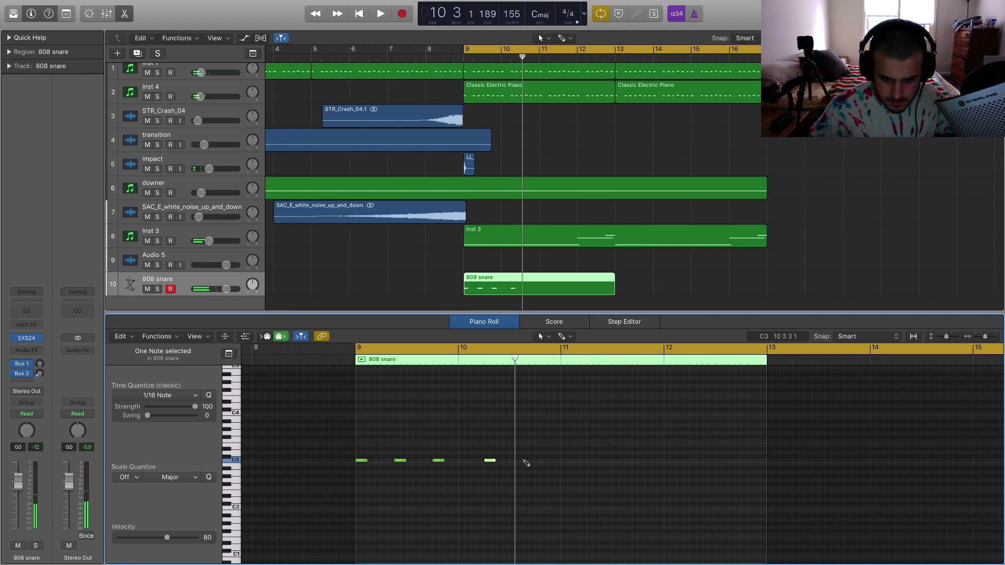
{"action": "left_click", "coordinate": [525, 460], "text": "super"}
{"action": "key", "text": "space"}
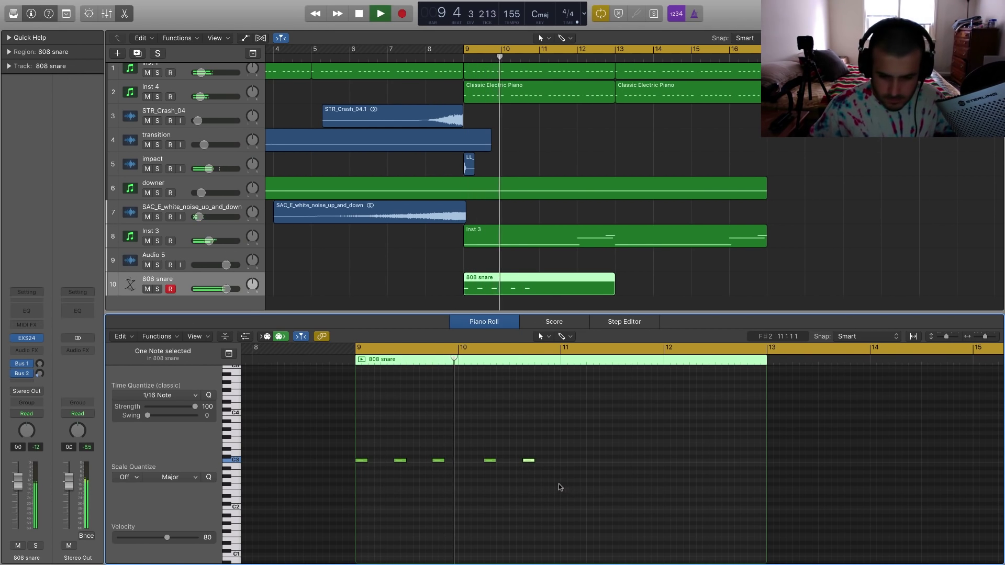
{"action": "key", "text": "space"}
- Copy the five-note snare pattern to start at bar 11, filling the region to bar 13, and play it
{"action": "left_click_drag", "start_coordinate": [573, 474], "coordinate": [305, 455]}
{"action": "key", "text": "space"}
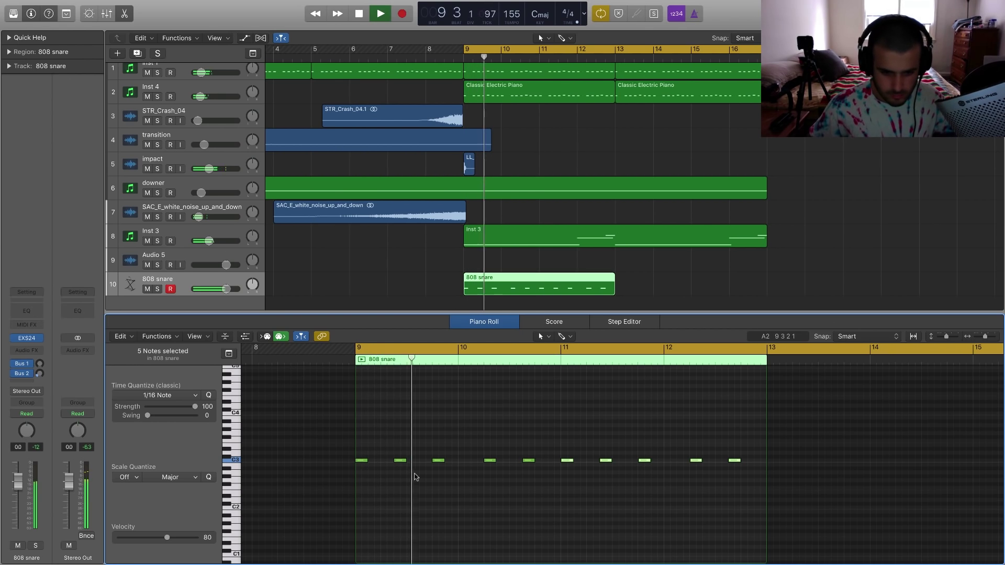
{"action": "key", "text": "super+Right"}
{"action": "key", "text": "space"}
- Add a C3 snare note at 10 1 3 1, set its velocity to 1, and play the pattern
{"action": "left_click_drag", "start_coordinate": [554, 464], "coordinate": [544, 463]}
{"action": "left_click", "coordinate": [544, 464]}
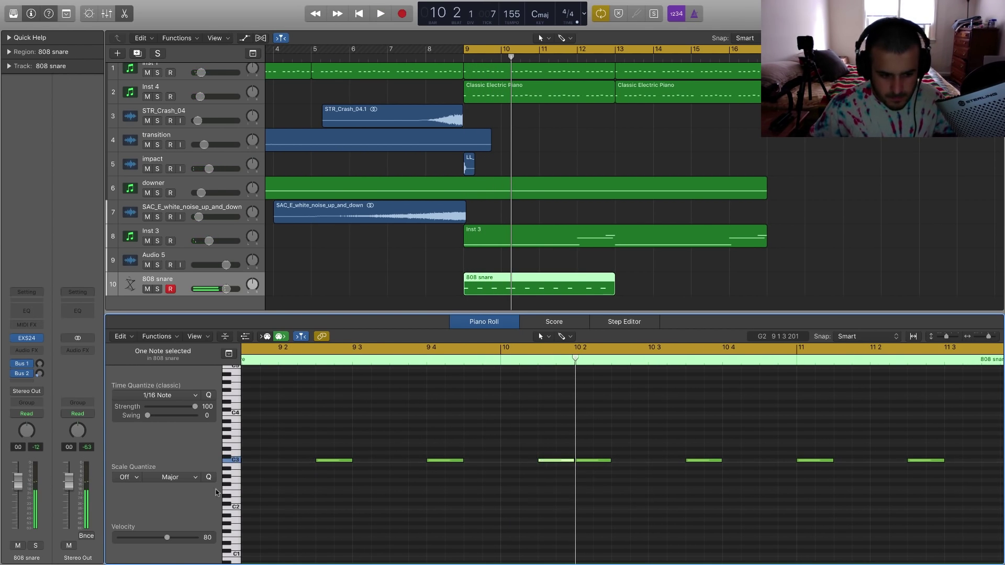
{"action": "key", "text": "space"}
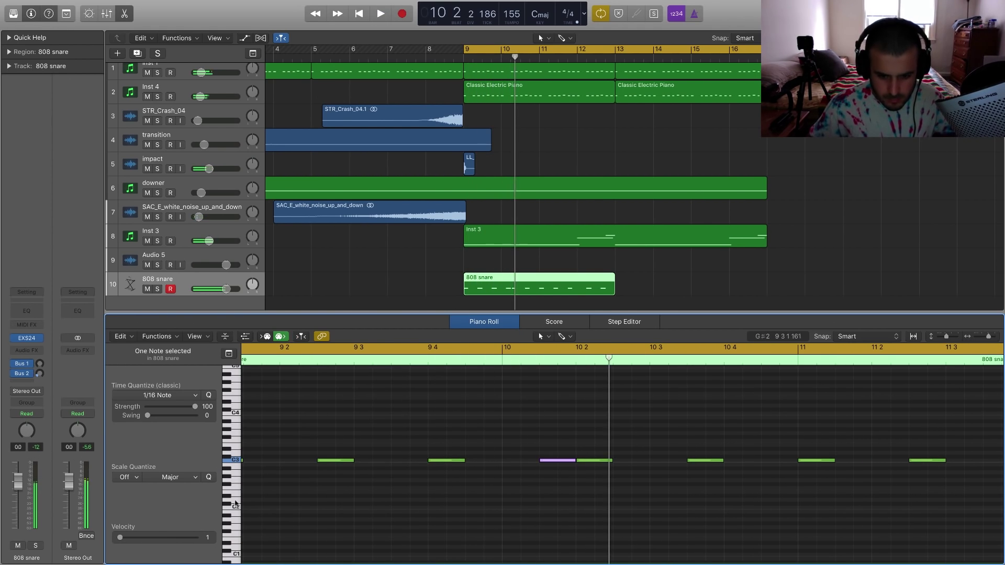
- Set the 10 1 3 1 ghost note's velocity to 31, copy it to 10 4 3 1 and 12 1 3 1, and play the pattern
{"action": "left_click_drag", "start_coordinate": [120, 537], "coordinate": [141, 539]}
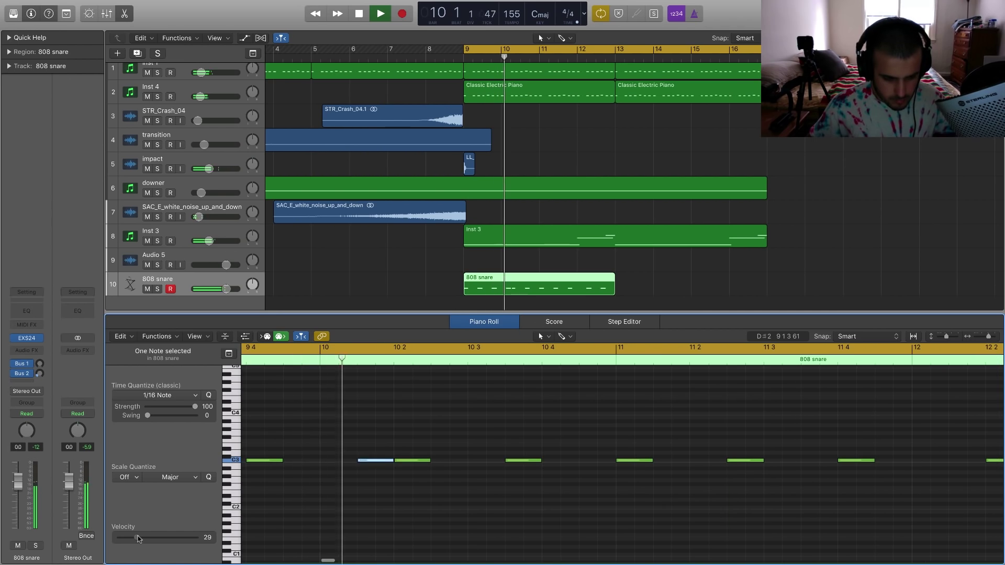
{"action": "key", "text": "space"}
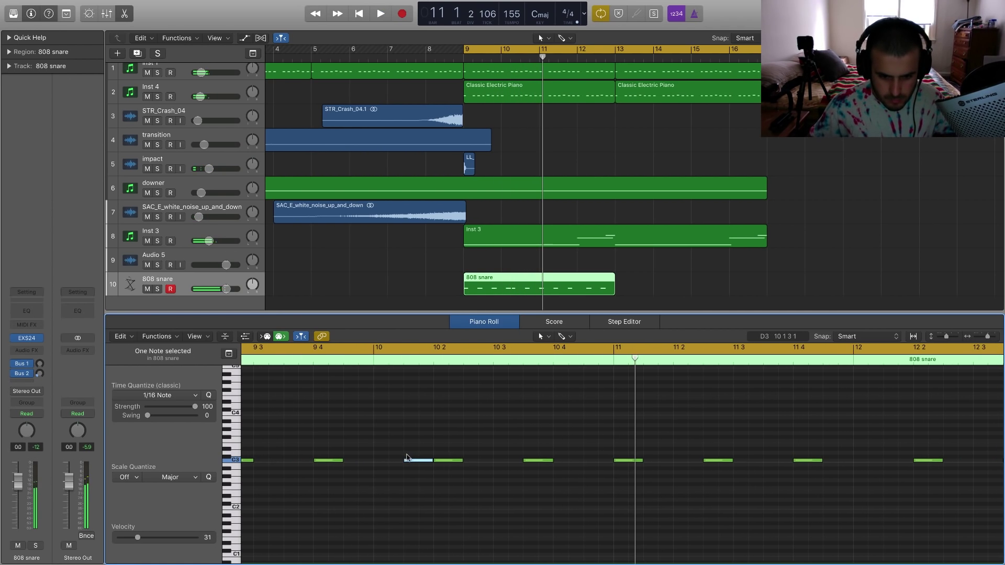
{"action": "left_click", "coordinate": [592, 459]}
{"action": "key", "text": "space"}
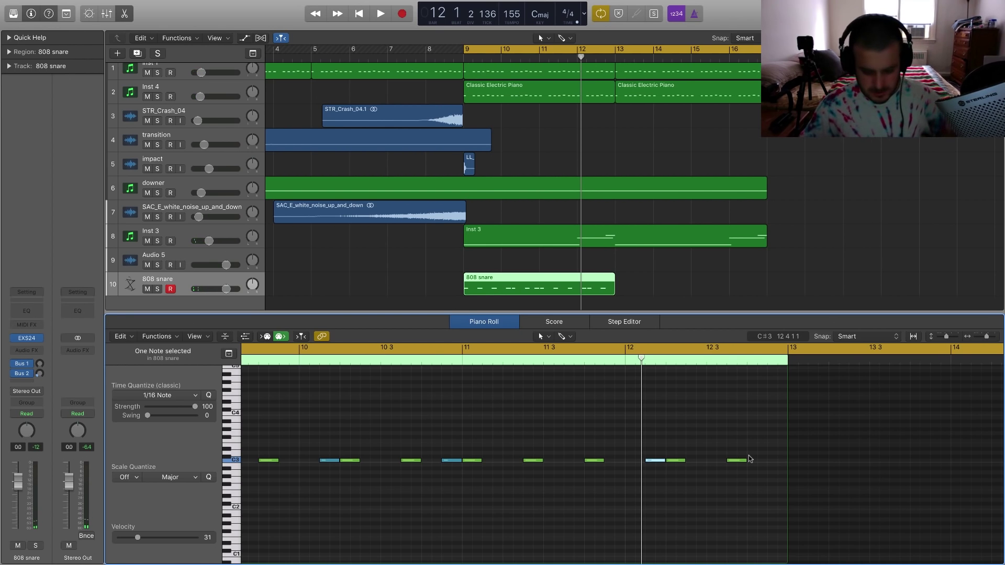
{"action": "key", "text": "space"}
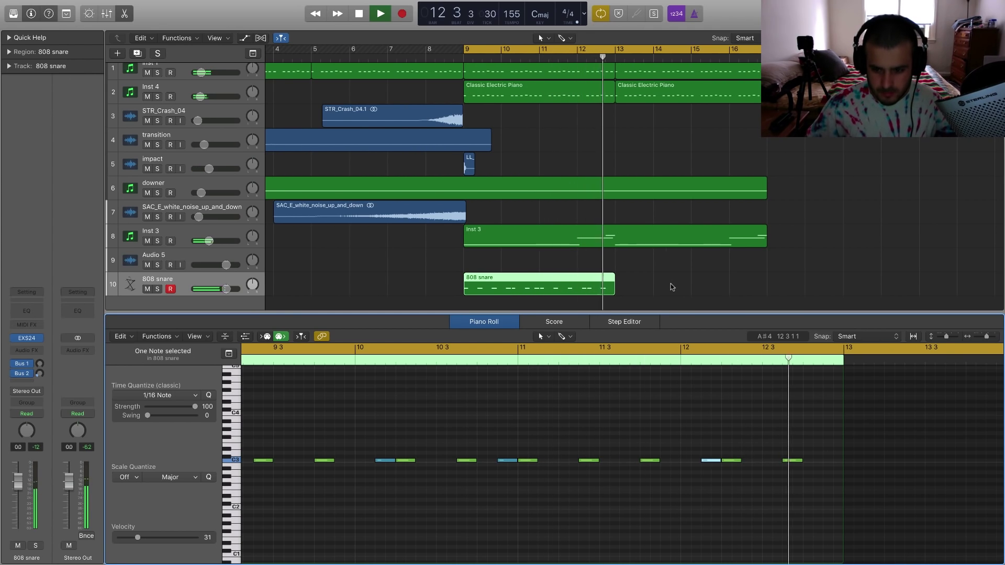
{"action": "key", "text": "space"}
- Repeat the 808 snare region once so the copy starts at bar 13
{"action": "left_click_drag", "start_coordinate": [672, 285], "coordinate": [611, 288]}
{"action": "key", "text": "super+r"}
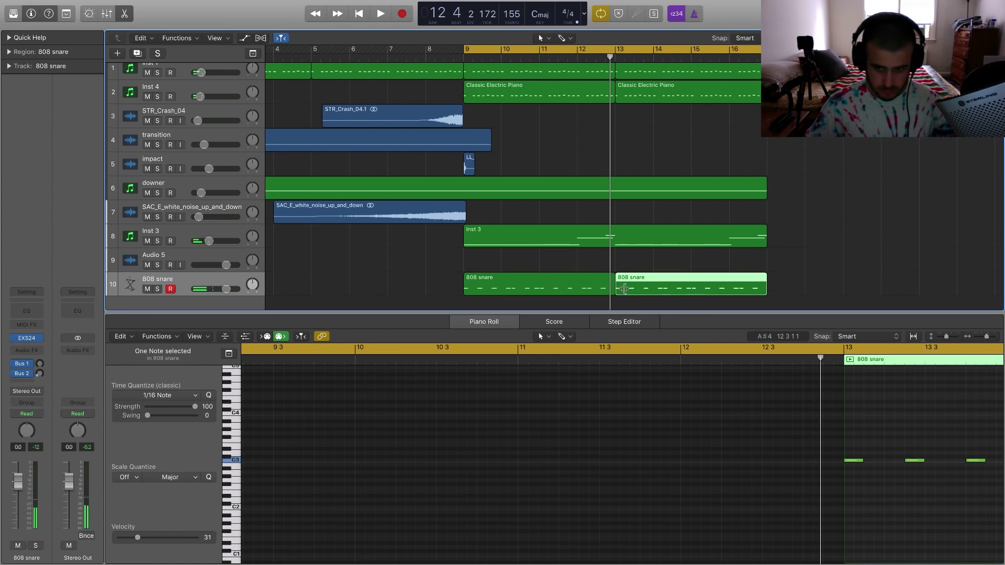
- Add a C3 note at 12 4 3 1 in the first 808 snare region and shorten it to a brief roll hit
{"action": "left_click", "coordinate": [608, 289]}
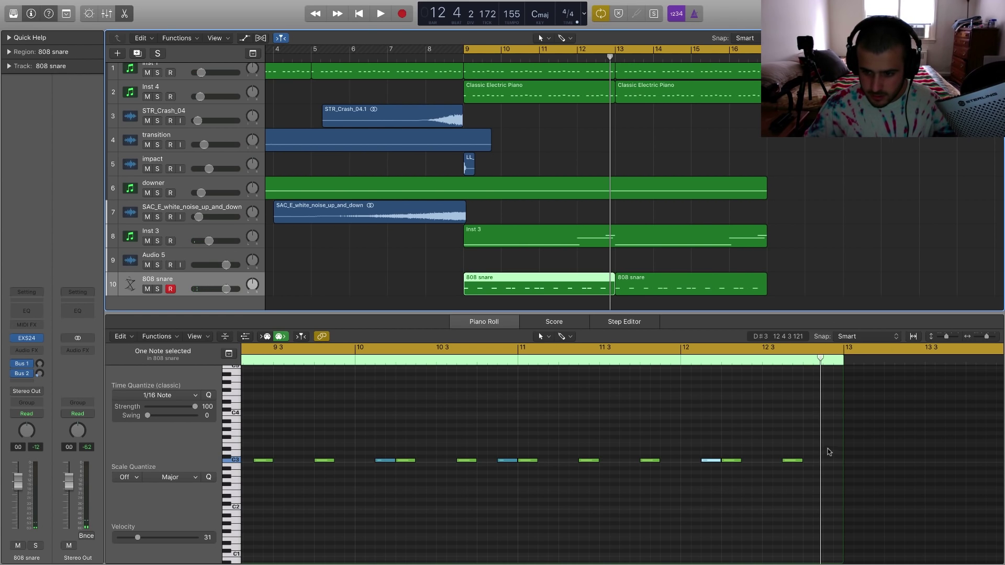
{"action": "left_click", "coordinate": [823, 421]}
{"action": "scroll", "coordinate": [822, 422], "scroll_direction": "up", "scroll_amount": 2}
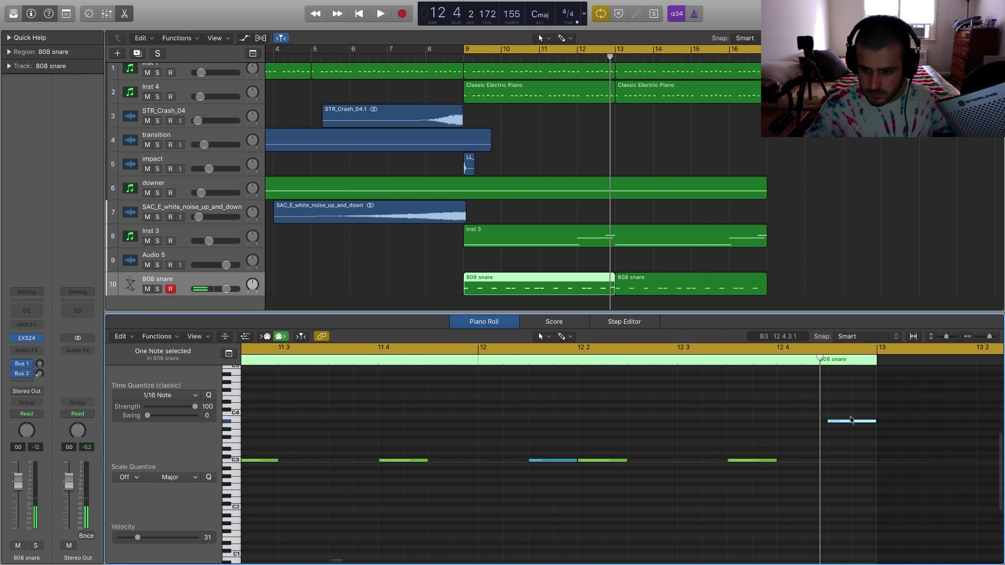
{"action": "left_click_drag", "start_coordinate": [862, 424], "coordinate": [864, 460]}
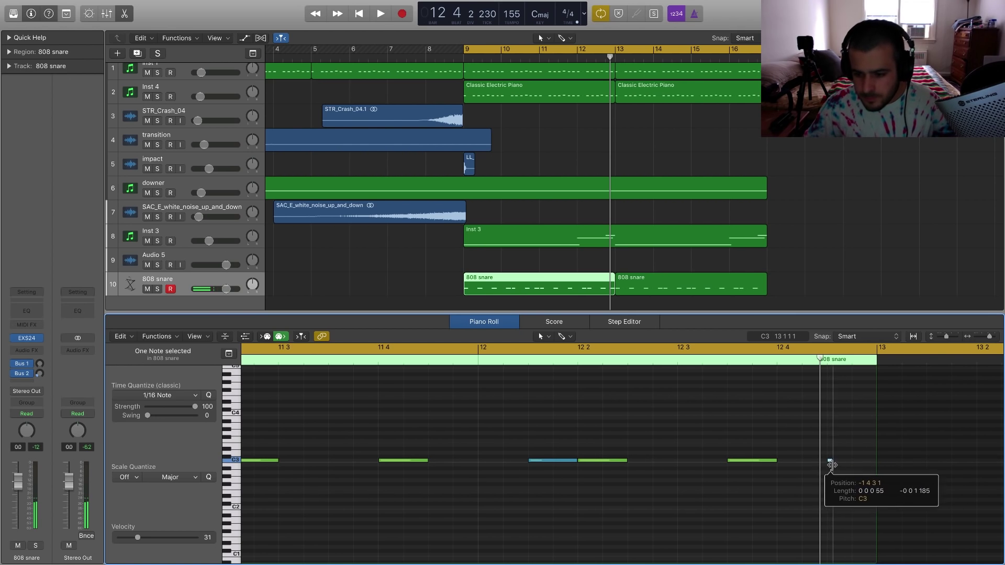
{"action": "scroll", "coordinate": [837, 464], "scroll_direction": "up", "scroll_amount": 4}
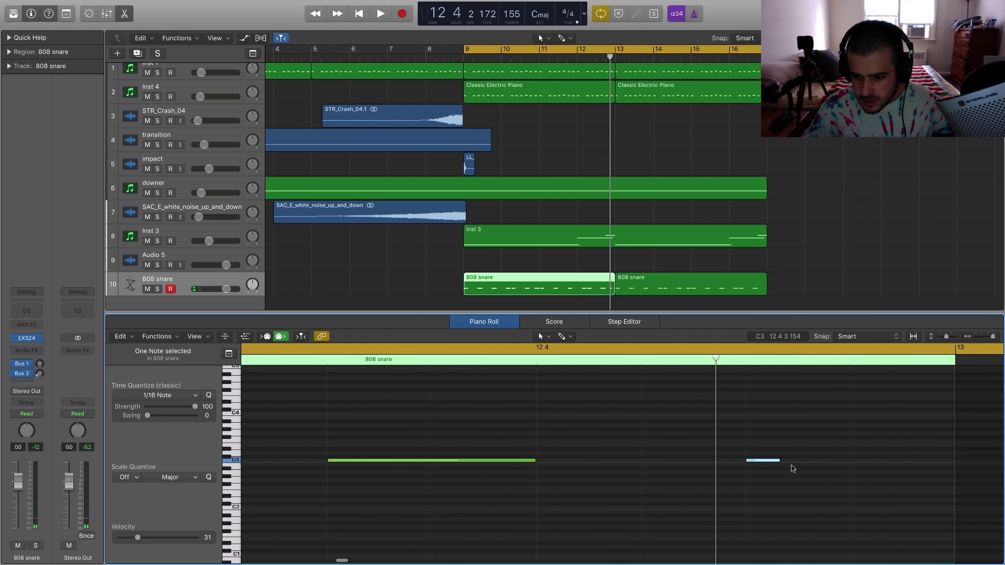
{"action": "left_click_drag", "start_coordinate": [779, 461], "coordinate": [767, 461]}
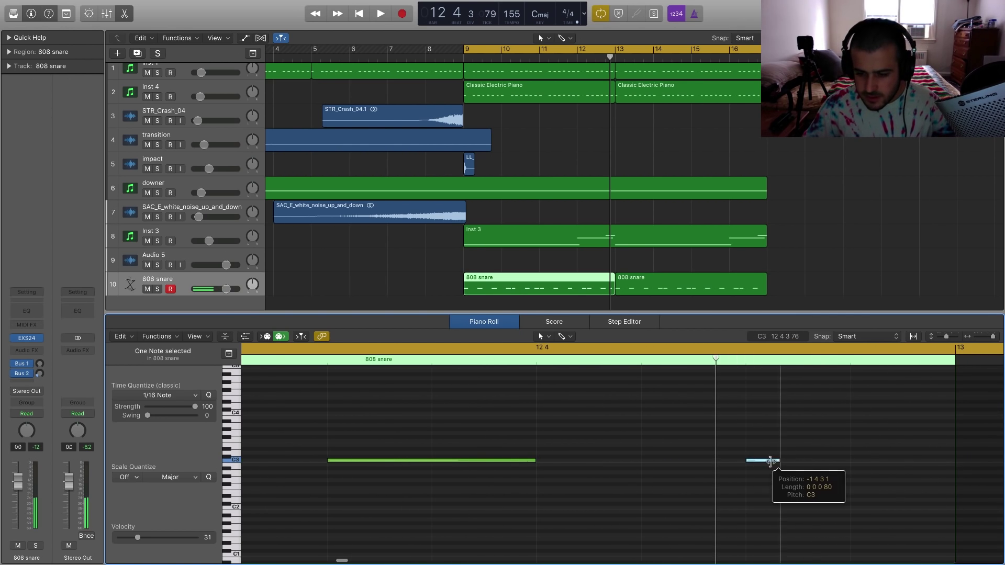
- Copy the short C3 hit three times back to back to form a four-note roll, and select all four notes
{"action": "left_click", "coordinate": [851, 461]}
{"action": "left_click_drag", "start_coordinate": [861, 461], "coordinate": [796, 459]}
{"action": "left_click", "coordinate": [860, 460]}
{"action": "mouse_move", "coordinate": [860, 461]}
{"action": "left_mouse_down"}
{"action": "mouse_move", "coordinate": [798, 464]}
{"action": "mouse_move", "coordinate": [834, 460]}
{"action": "mouse_move", "coordinate": [815, 464]}
{"action": "left_mouse_up"}
{"action": "left_click_drag", "start_coordinate": [853, 482], "coordinate": [722, 445]}
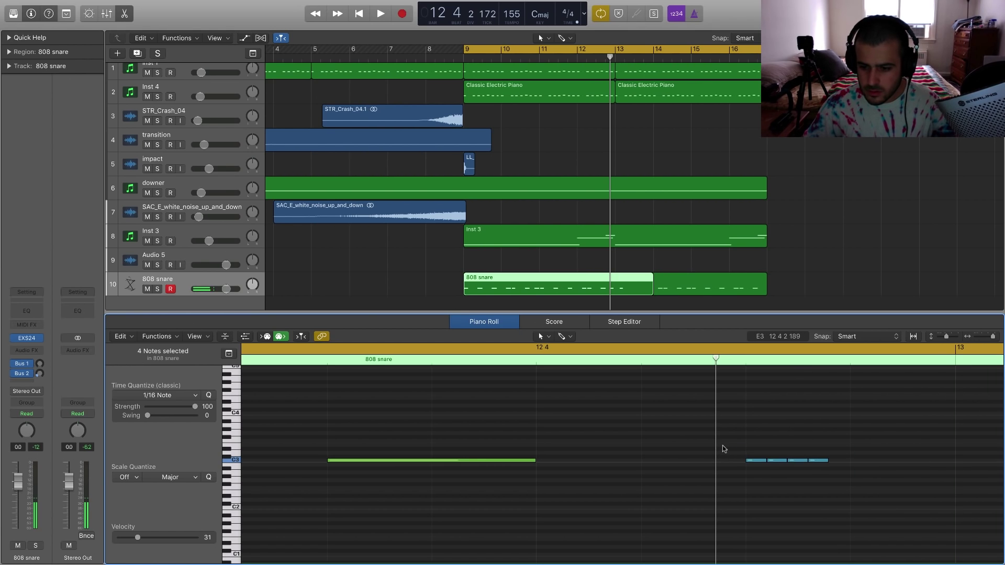
- Try a second copy of the four-note snare roll starting at 12 4 4 1 and play the pattern
{"action": "key", "text": "super+Left"}
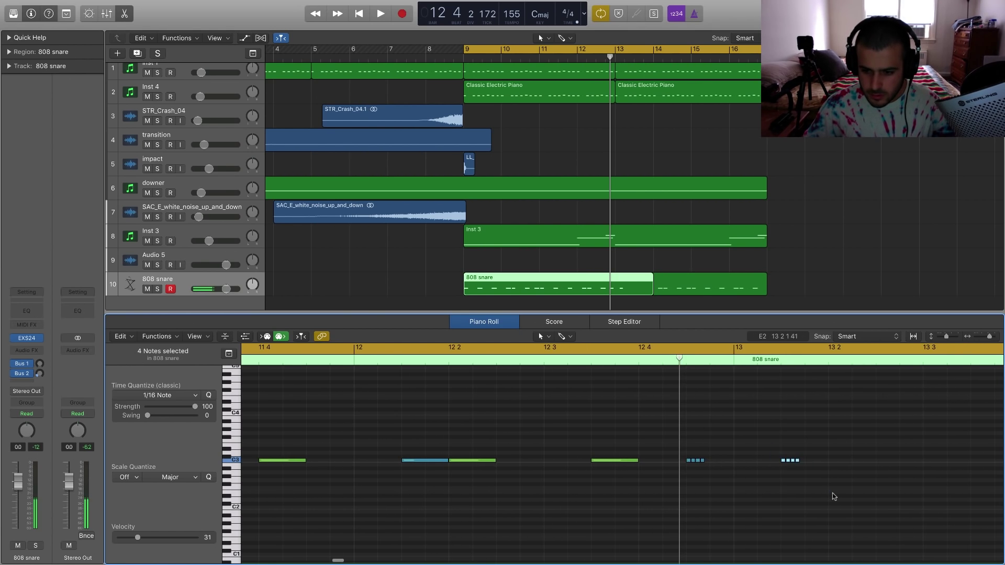
{"action": "scroll", "coordinate": [834, 496], "scroll_direction": "right", "scroll_amount": 5}
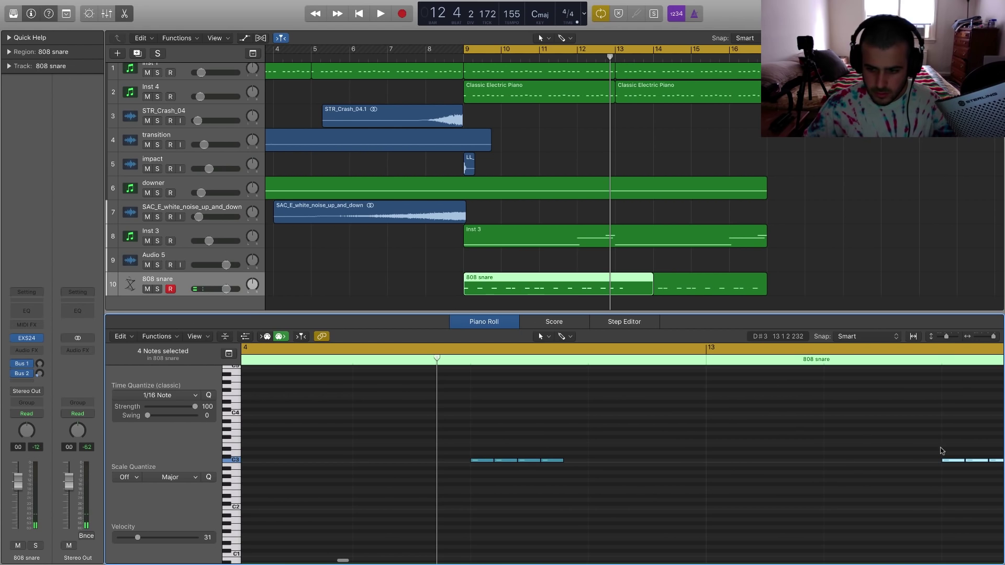
{"action": "left_click_drag", "start_coordinate": [934, 461], "coordinate": [600, 461]}
{"action": "key", "text": "space"}
{"action": "key", "text": "super+Left"}
{"action": "key", "text": "super+Left"}
{"action": "key", "text": "super+Left"}
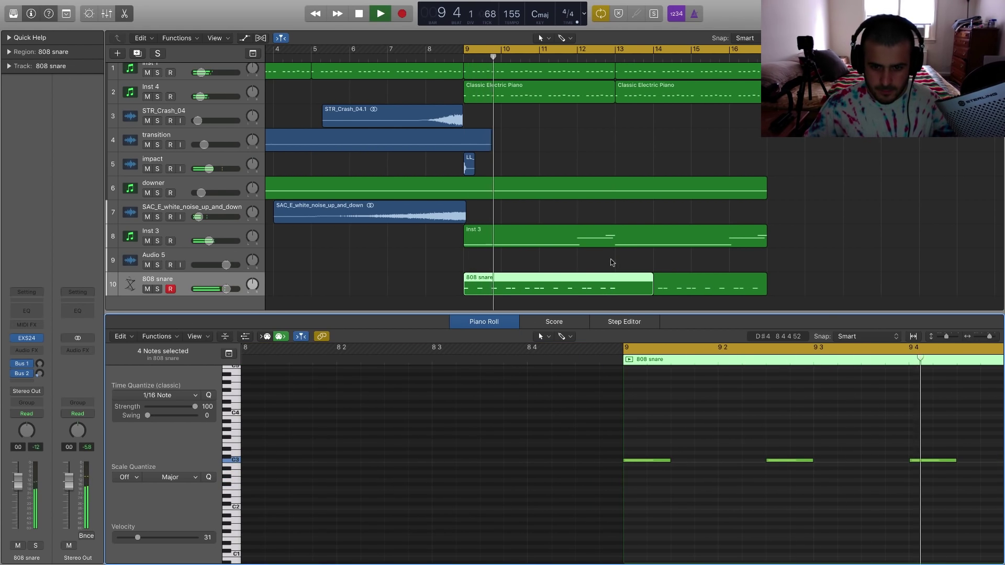
- Trim the end of the first 808 snare region back to about bar 13 and delete the second four-note roll
{"action": "left_click", "coordinate": [654, 287]}
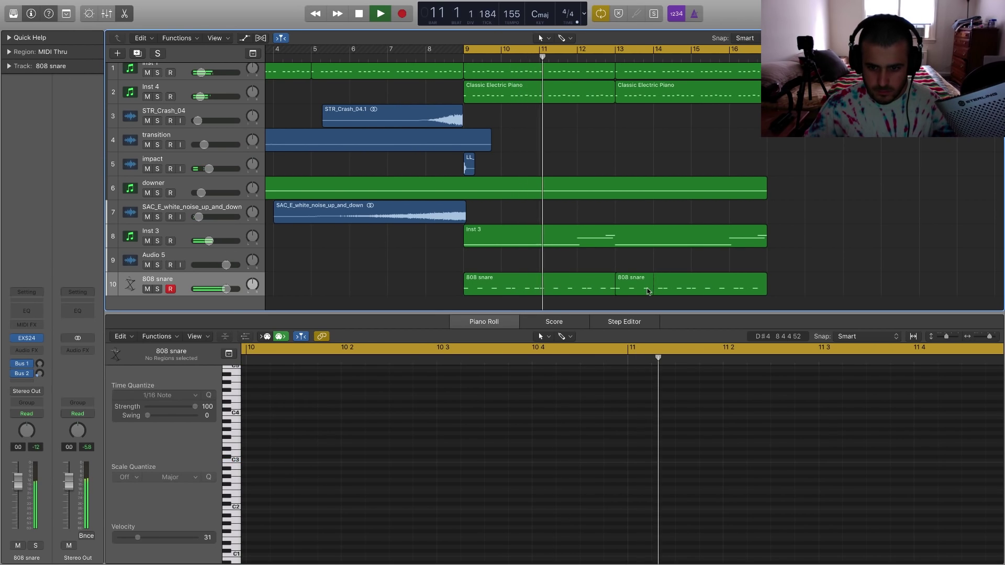
{"action": "left_click_drag", "start_coordinate": [650, 288], "coordinate": [615, 290]}
{"action": "key", "text": "space"}
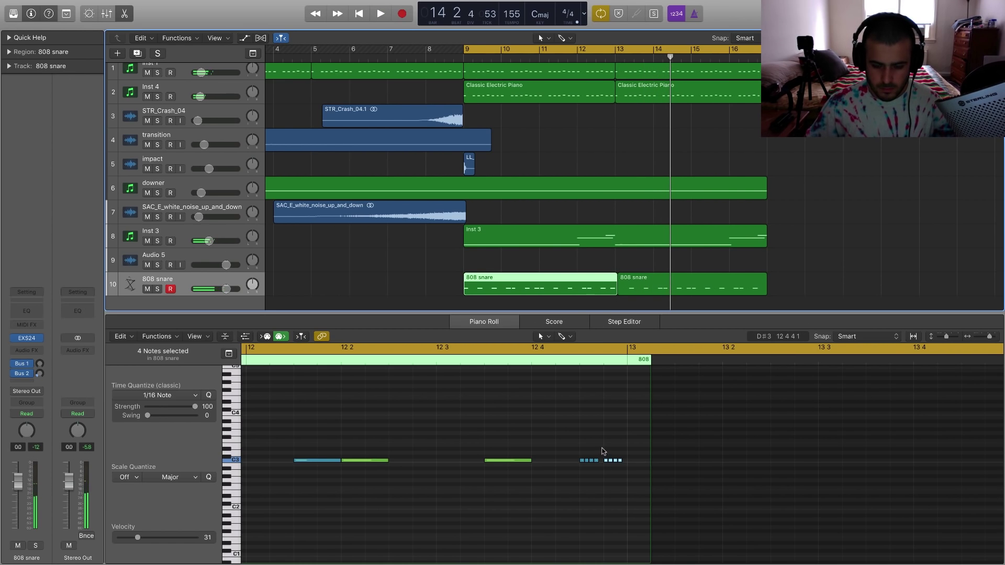
{"action": "left_click_drag", "start_coordinate": [602, 451], "coordinate": [658, 477]}
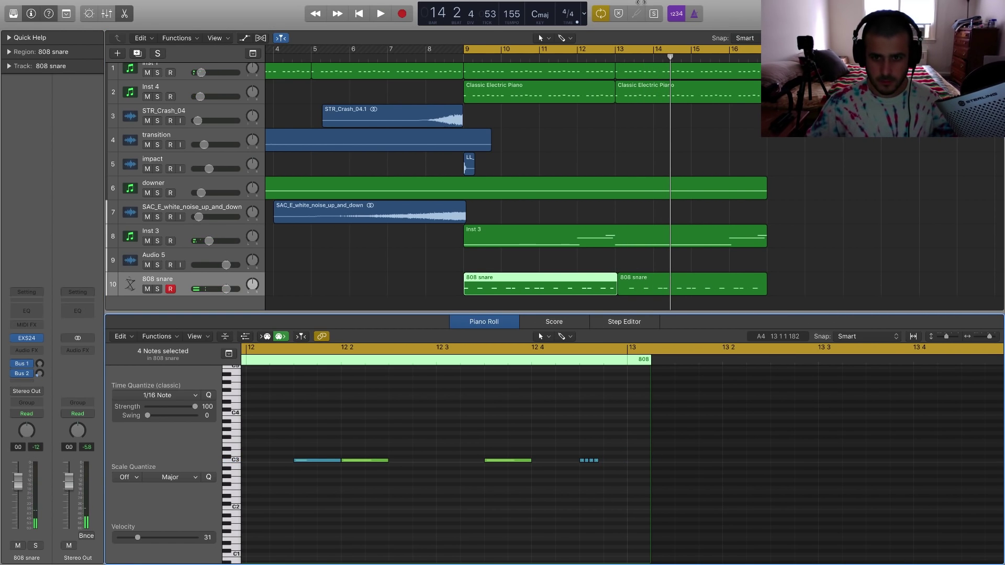
- Set the remaining four roll notes' velocity to 43, cycling from bar 12 to about bar 14 to check the sound
{"action": "left_click_drag", "start_coordinate": [578, 50], "coordinate": [653, 50]}
{"action": "key", "text": "space"}
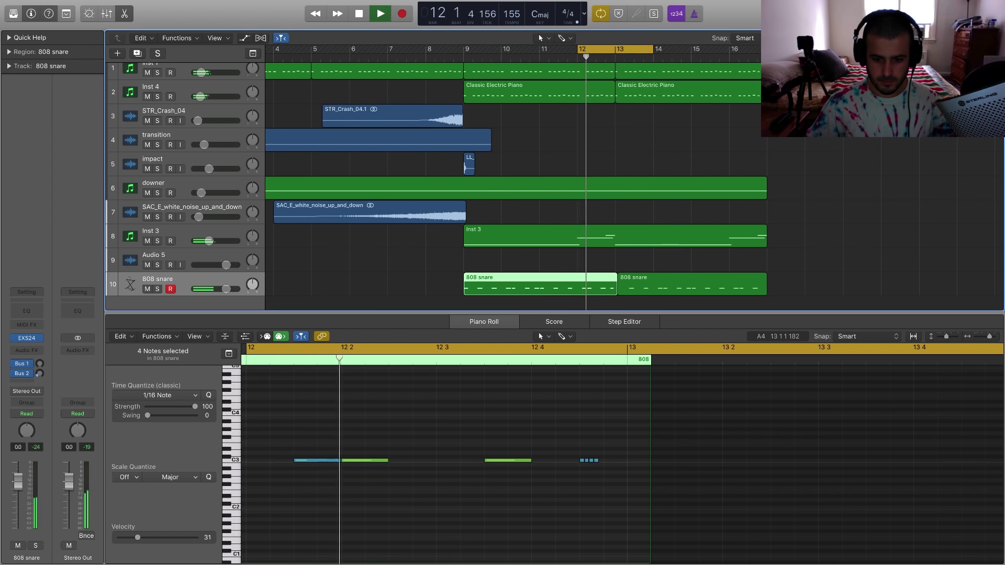
{"action": "key", "text": "space"}
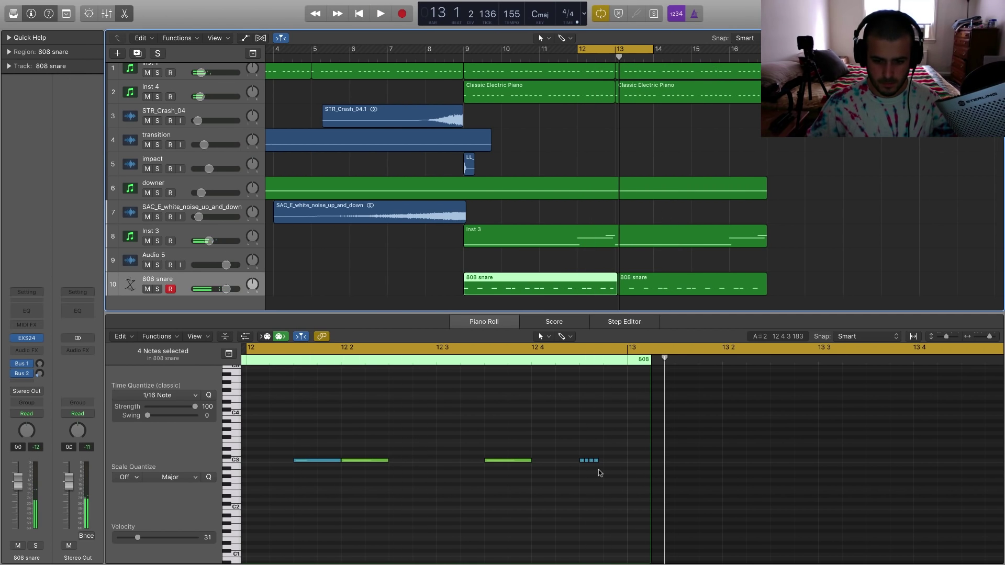
{"action": "left_click_drag", "start_coordinate": [600, 473], "coordinate": [565, 444]}
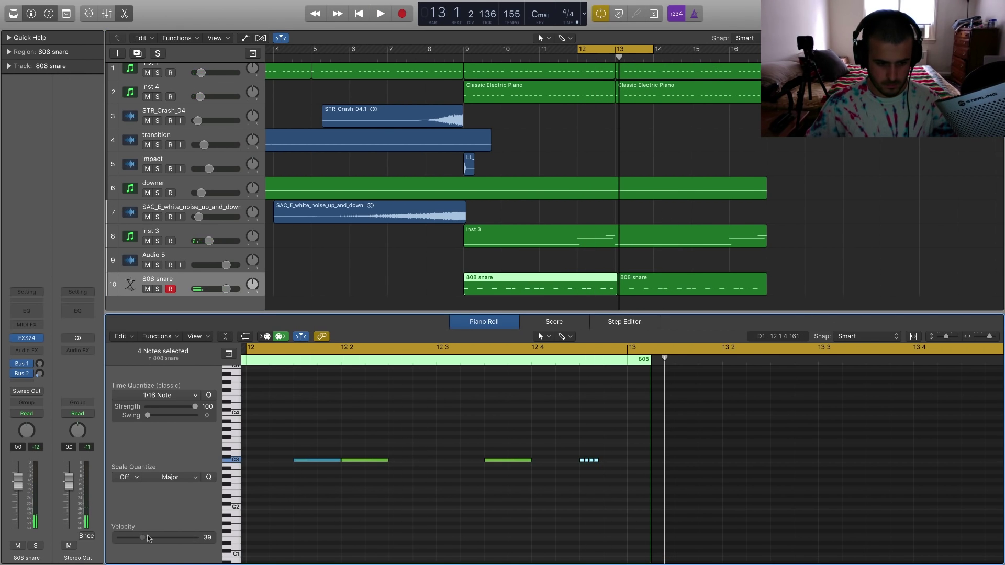
{"action": "left_click_drag", "start_coordinate": [148, 539], "coordinate": [146, 540]}
{"action": "key", "text": "space"}
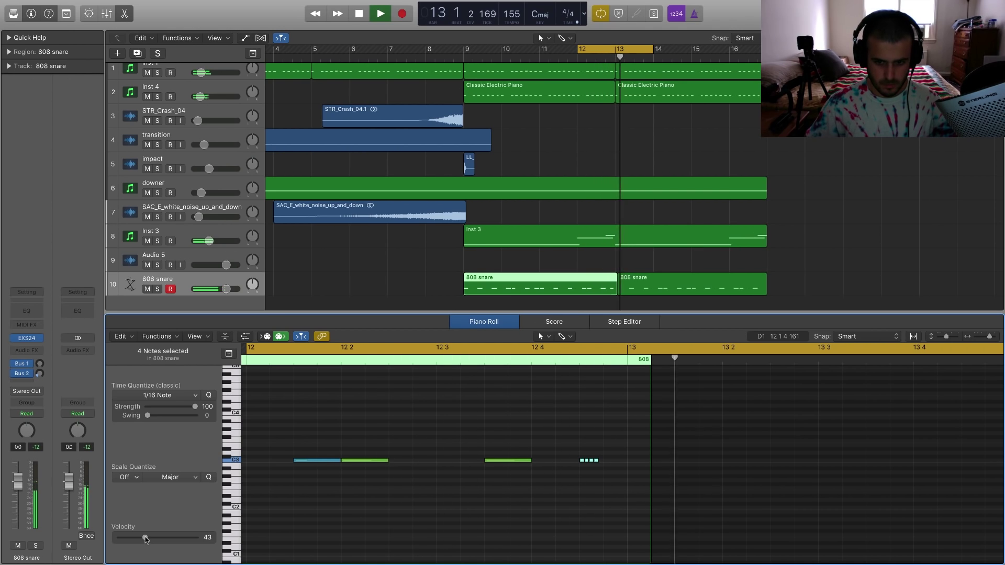
{"action": "key", "text": "space"}
- Extend the start of the second 808 snare region back to exactly bar 13, meeting the end of the first region
{"action": "left_click", "coordinate": [632, 289]}
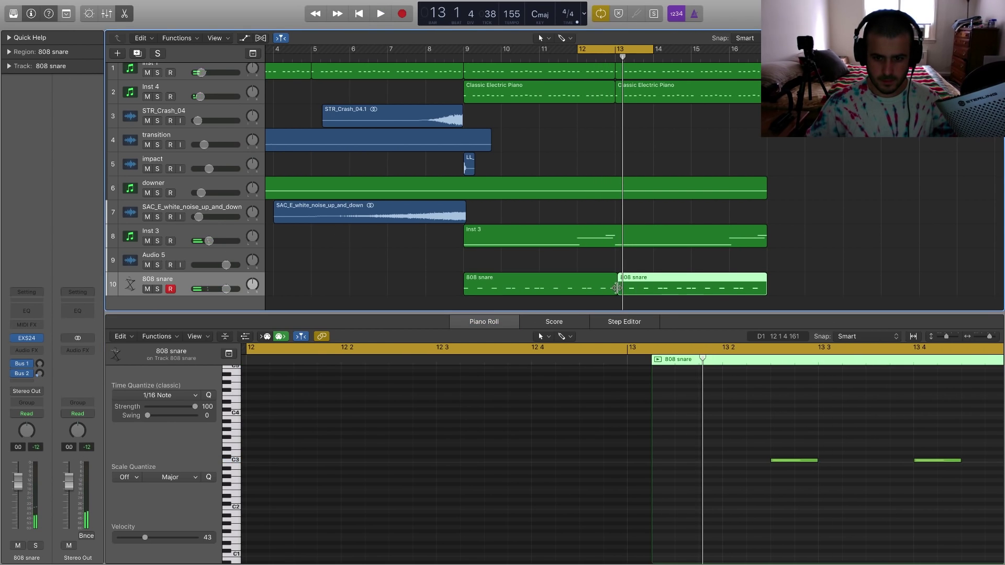
{"action": "left_click", "coordinate": [616, 288]}
{"action": "left_click", "coordinate": [619, 287]}
{"action": "left_click_drag", "start_coordinate": [619, 288], "coordinate": [569, 294]}
{"action": "key", "text": "super+Right"}
{"action": "key", "text": "super+Right"}
{"action": "key", "text": "super+Right"}
{"action": "key", "text": "super+Right"}
{"action": "key", "text": "super+Right"}
- Add a C3 note with length 0 0 2 0 and velocity 80 at 13 1 1 1 in the second 808 snare region
{"action": "left_click", "coordinate": [706, 445]}
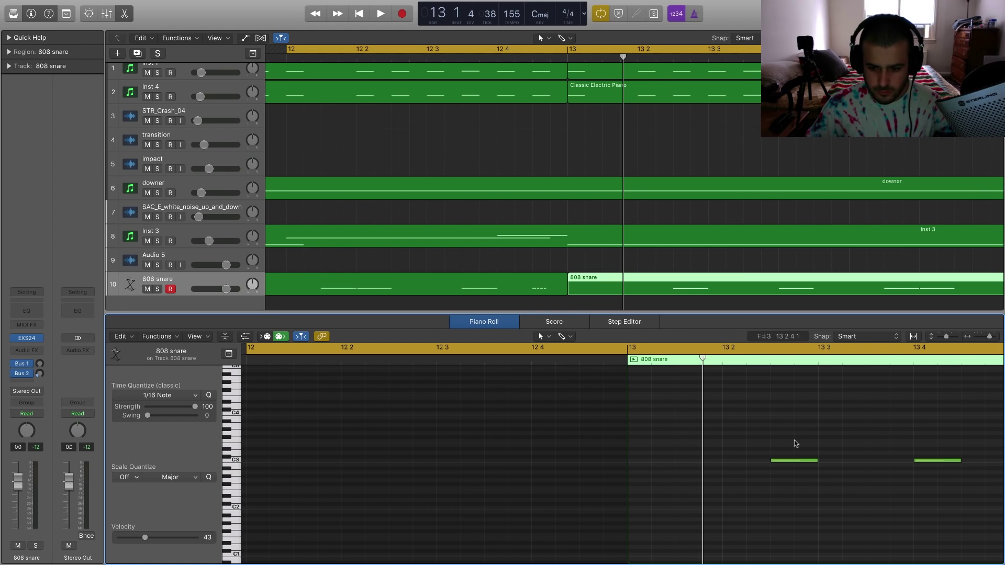
{"action": "left_click", "coordinate": [636, 465], "text": "super"}
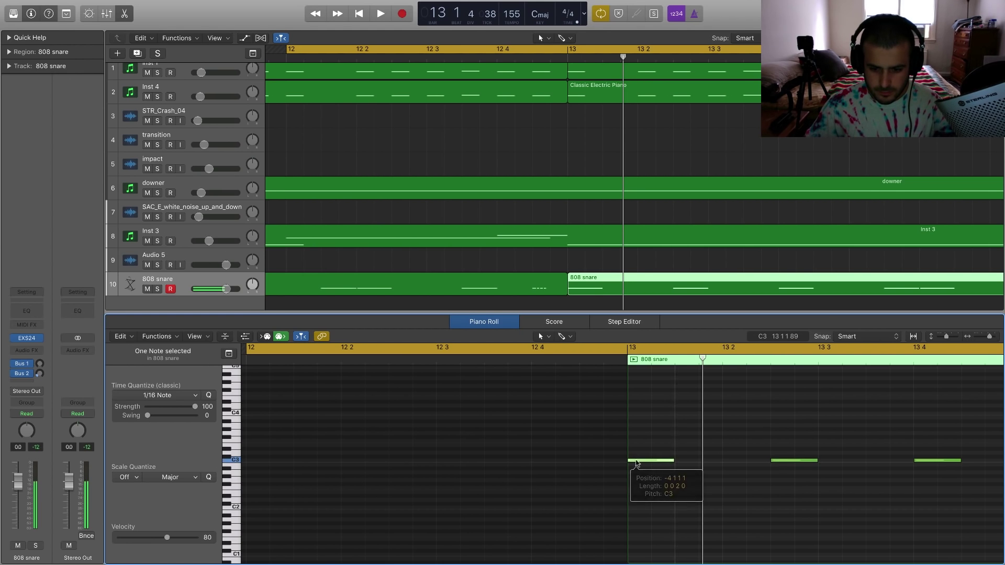
- Close the Piano Roll, widen the cycle range from just before bar 1 to past bar 29, and play the arrangement
{"action": "scroll", "coordinate": [636, 464], "scroll_direction": "down", "scroll_amount": 5}
{"action": "scroll", "coordinate": [629, 90], "scroll_direction": "down", "scroll_amount": 5}
{"action": "scroll", "coordinate": [629, 90], "scroll_direction": "down", "scroll_amount": 3}
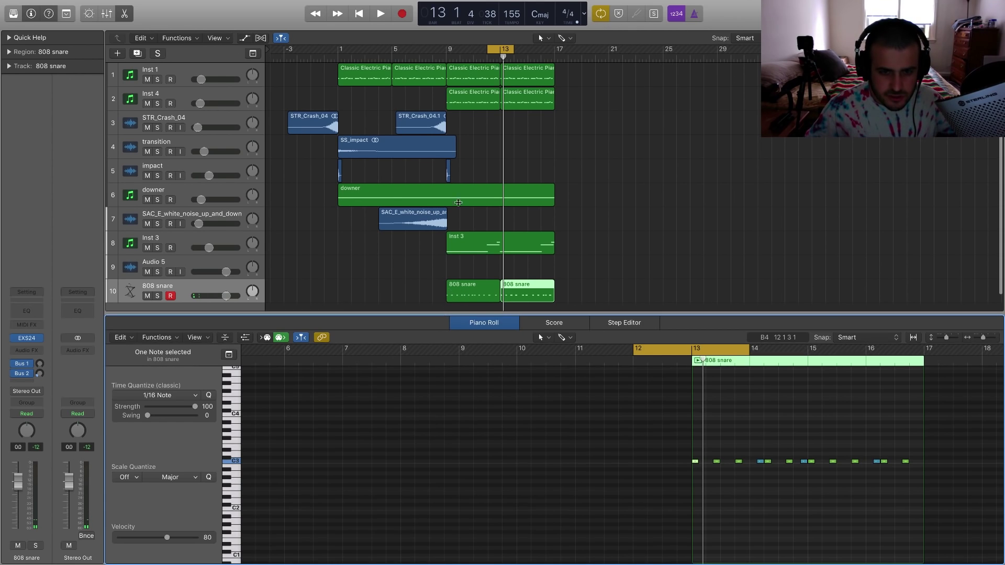
{"action": "key", "text": "p"}
{"action": "left_click_drag", "start_coordinate": [332, 52], "coordinate": [756, 52]}
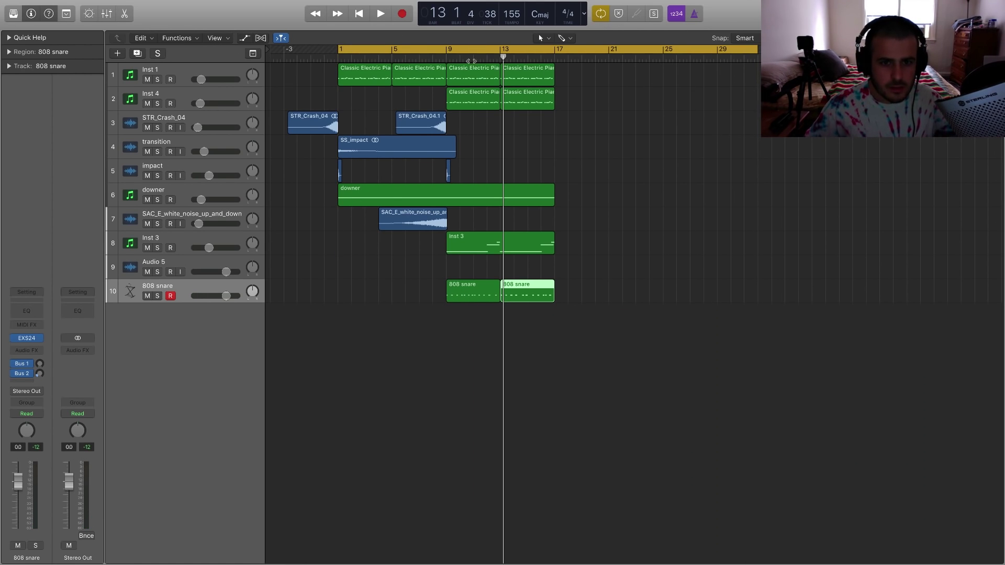
{"action": "left_click_drag", "start_coordinate": [338, 49], "coordinate": [321, 49]}
{"action": "key", "text": "space"}
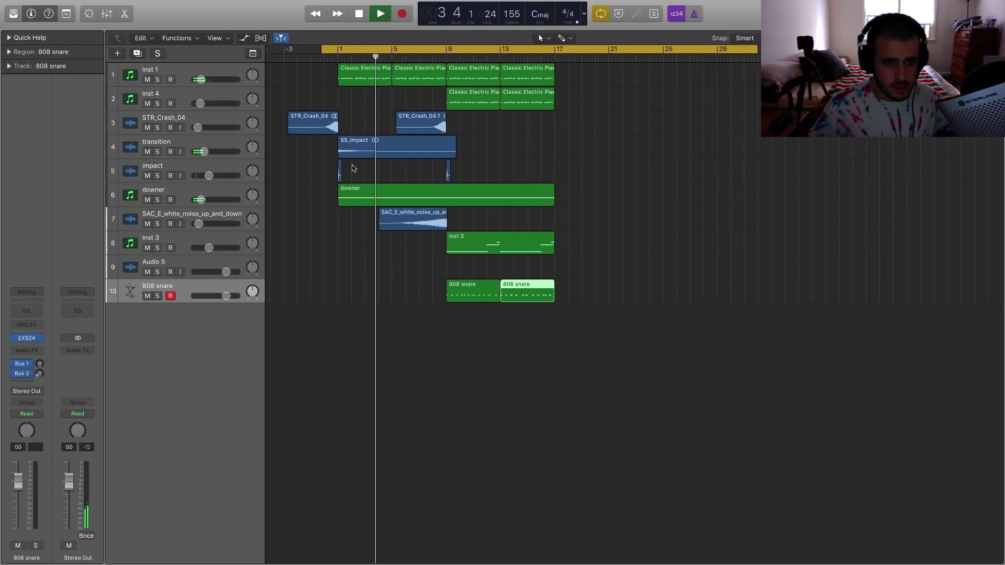
- Group the Inst 1 and Inst 4 tracks into a summing track stack
{"action": "left_click", "coordinate": [180, 75]}
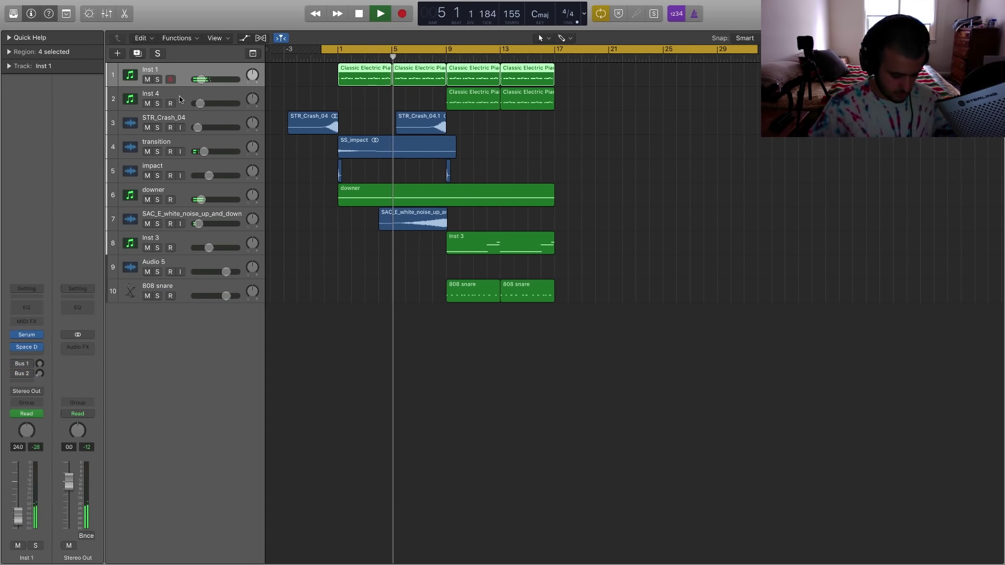
{"action": "right_click", "coordinate": [187, 93]}
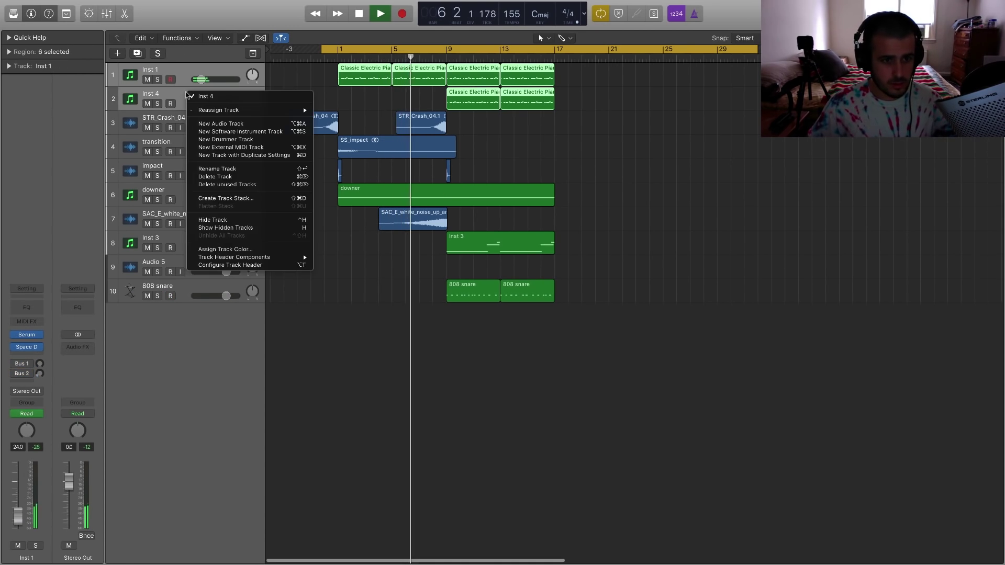
{"action": "left_click", "coordinate": [259, 199]}
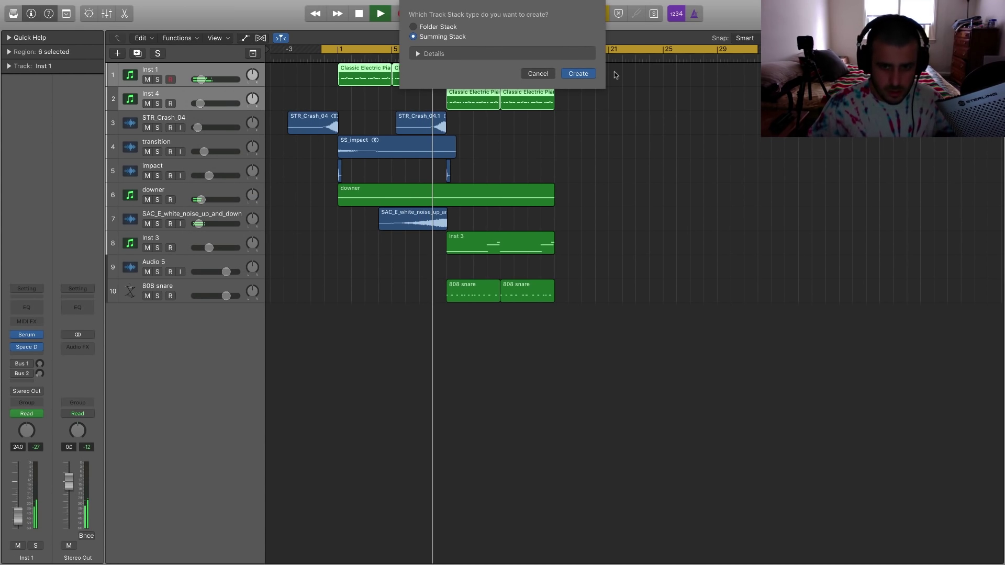
{"action": "left_click", "coordinate": [578, 74]}
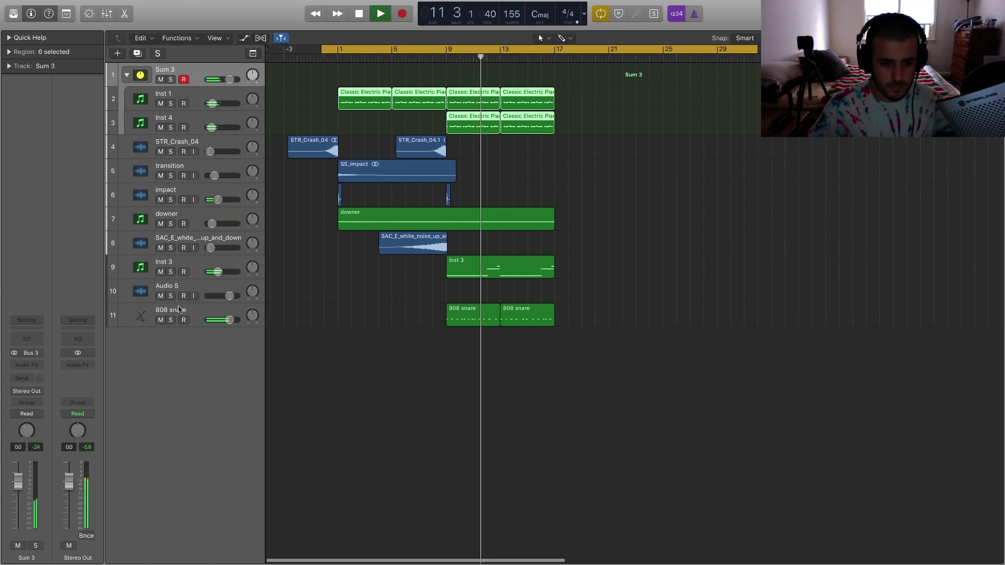
- Lower the 808 snare track's volume slightly and set the cycle range to bars 9 through 17
{"action": "left_click_drag", "start_coordinate": [229, 319], "coordinate": [224, 320]}
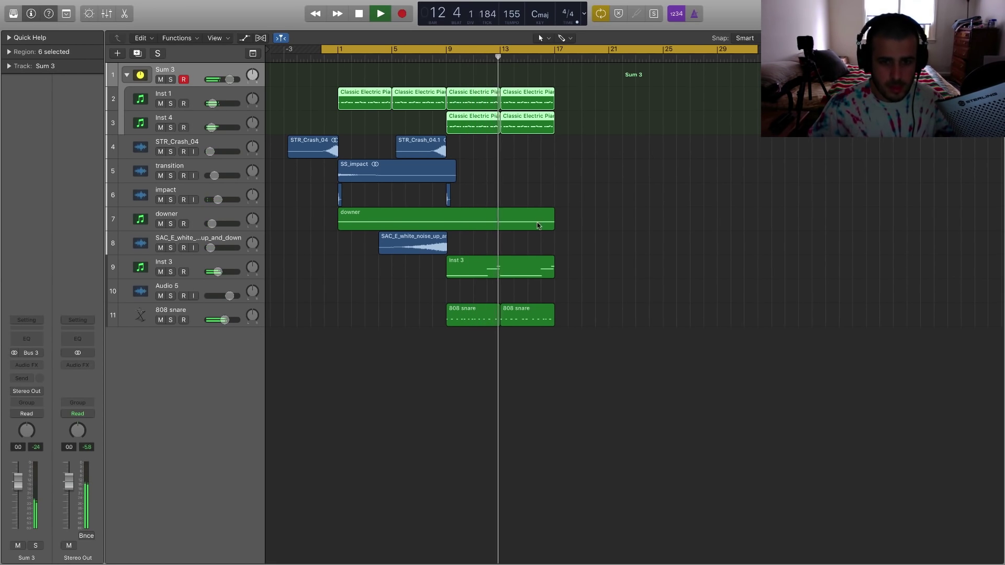
{"action": "left_click", "coordinate": [590, 168]}
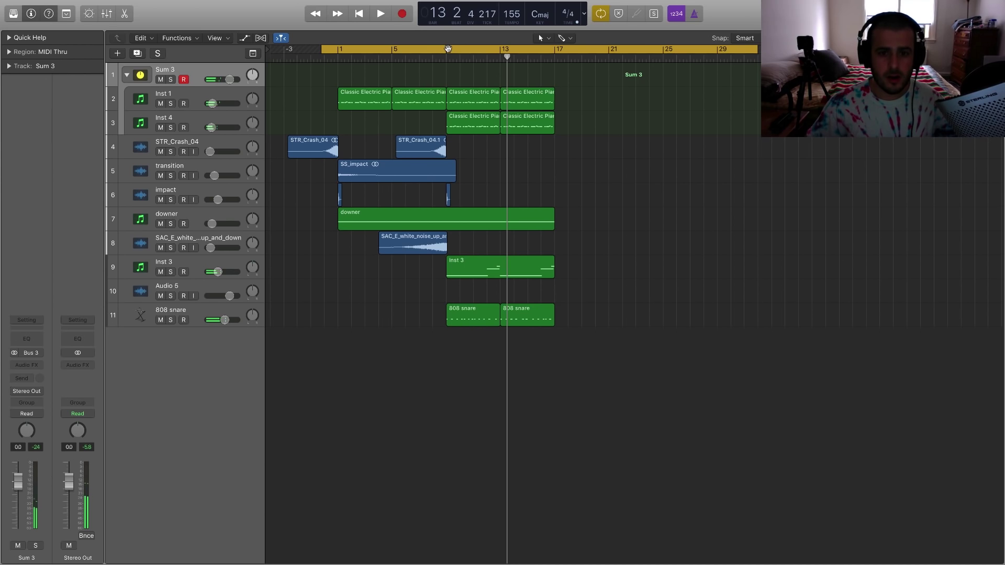
{"action": "mouse_move", "coordinate": [448, 49]}
{"action": "left_mouse_down"}
{"action": "mouse_move", "coordinate": [568, 56]}
{"action": "mouse_move", "coordinate": [449, 50]}
{"action": "left_mouse_up"}
- Insert the FabFilter Pro-C 2 compressor on the Sum 3 stack channel
{"action": "left_click", "coordinate": [36, 365]}
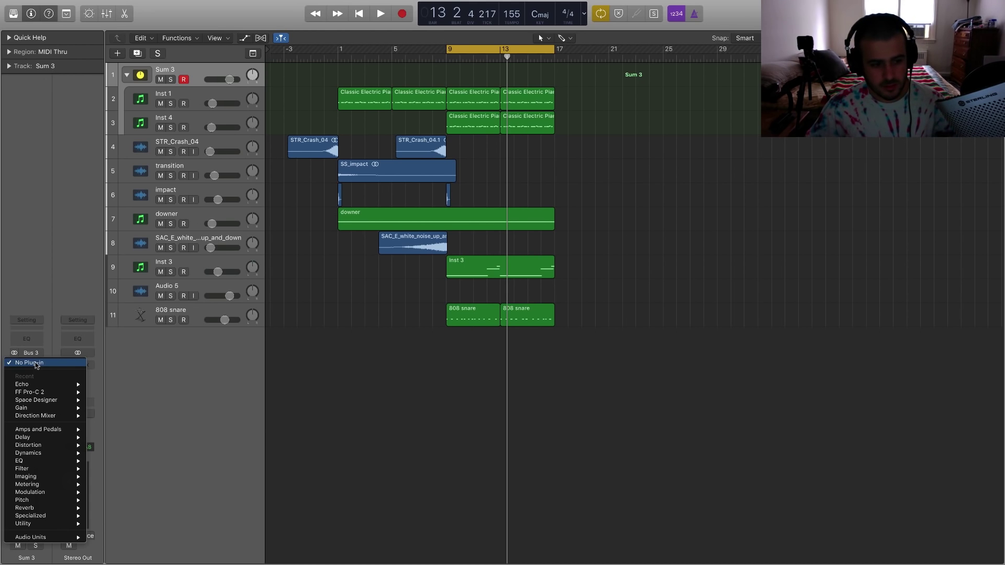
{"action": "mouse_move", "coordinate": [71, 541]}
{"action": "mouse_move", "coordinate": [167, 496]}
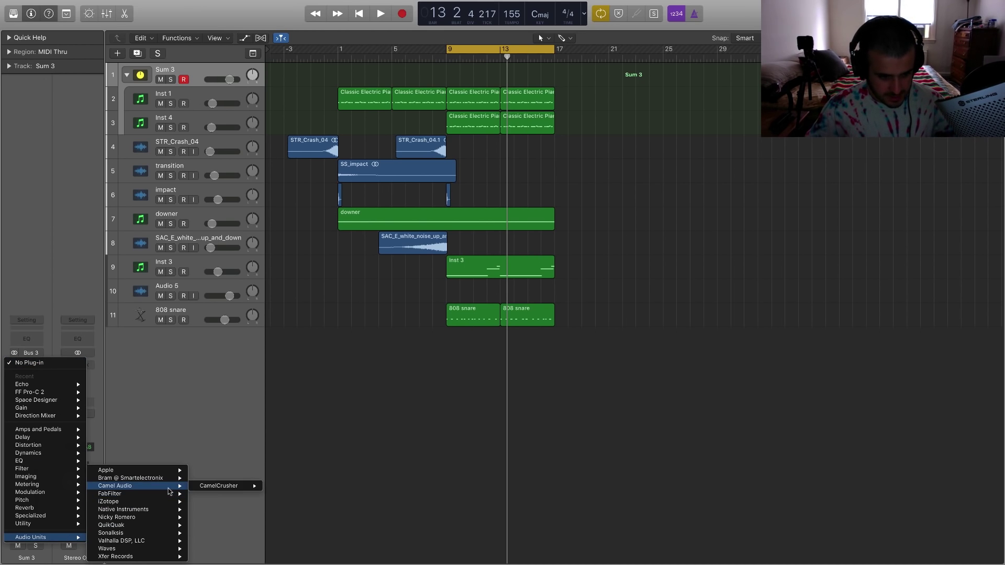
{"action": "left_click", "coordinate": [288, 494]}
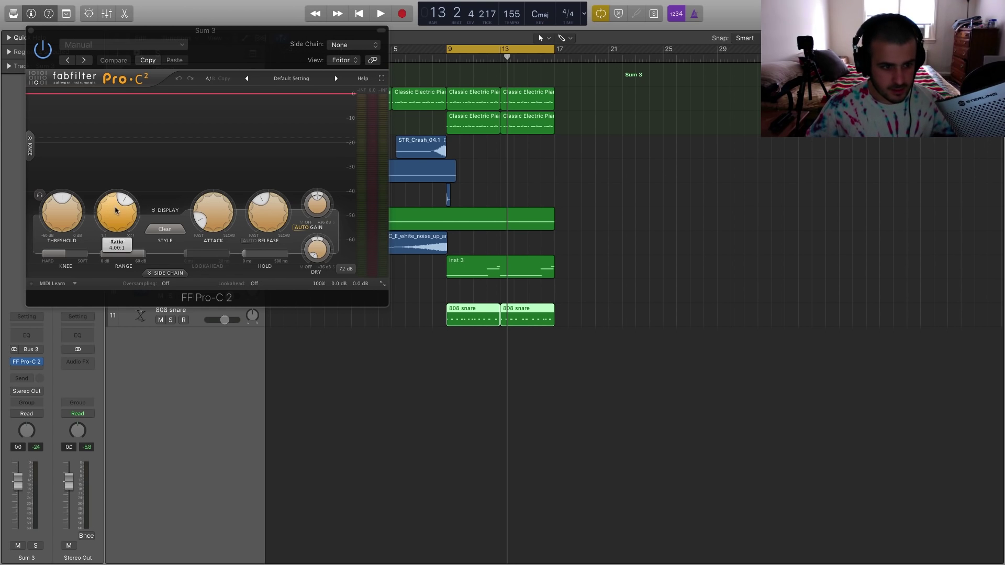
- Raise the Pro-C 2 ratio and lower its threshold below -18 dB during playback, then close the plug-in and stop playback
{"action": "left_click_drag", "start_coordinate": [126, 201], "coordinate": [126, 189]}
{"action": "key", "text": "space"}
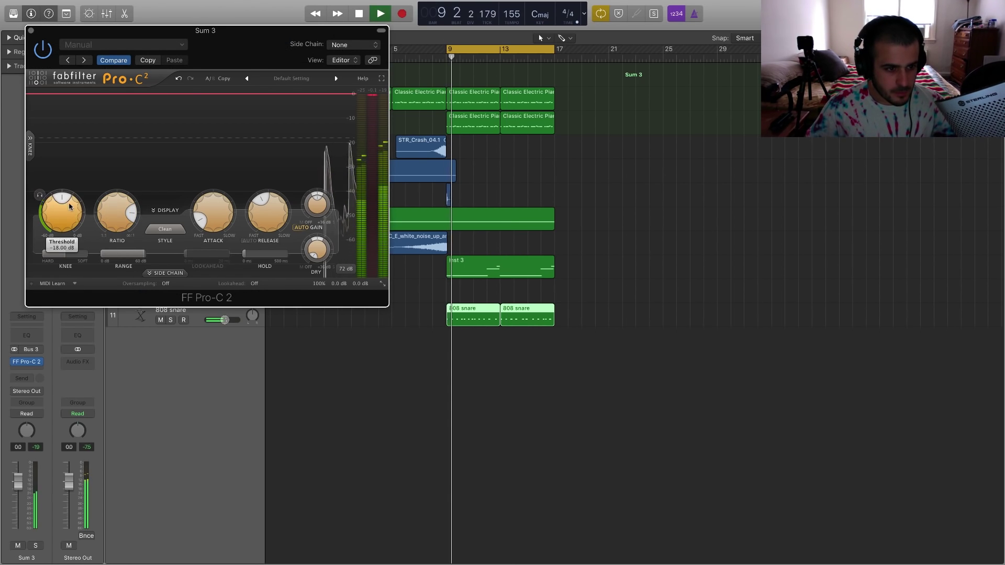
{"action": "left_click_drag", "start_coordinate": [57, 203], "coordinate": [50, 210]}
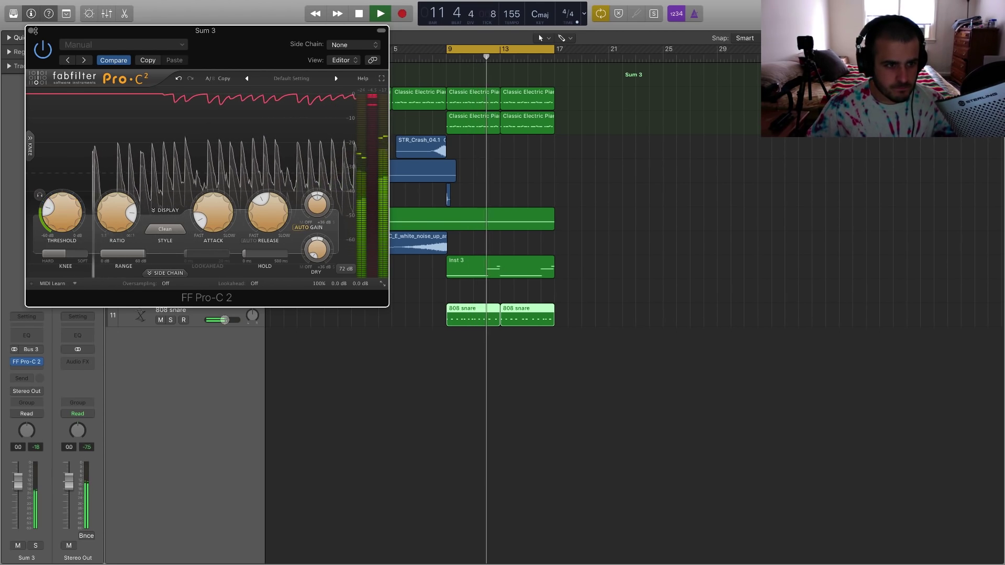
{"action": "left_click", "coordinate": [30, 29]}
{"action": "key", "text": "space"}
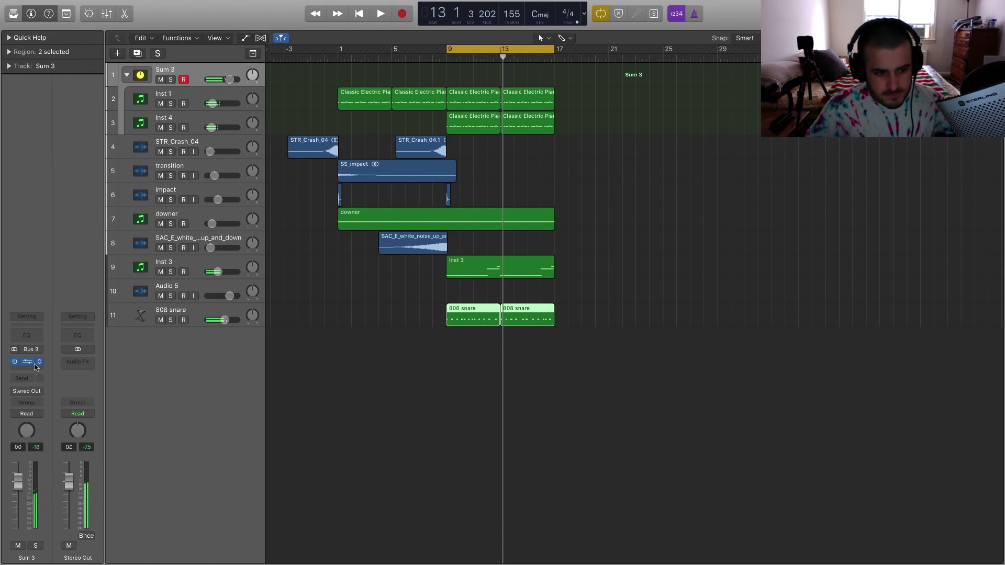
- Insert a stereo Xfer Records OTT after the compressor on Sum 3 and move its window over the arrangement
{"action": "left_click", "coordinate": [34, 363]}
{"action": "left_click", "coordinate": [191, 403]}
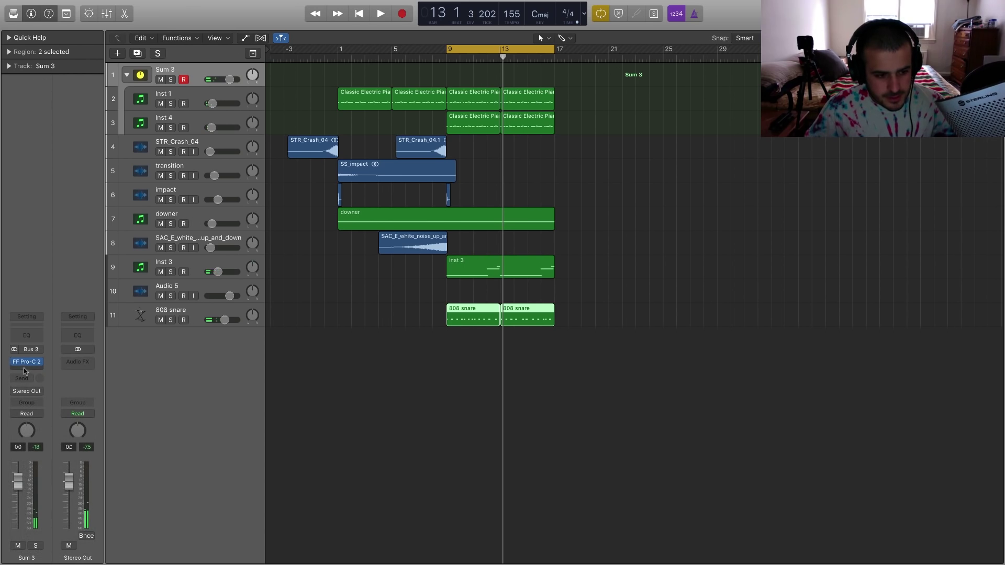
{"action": "left_click", "coordinate": [24, 371]}
{"action": "mouse_move", "coordinate": [61, 544]}
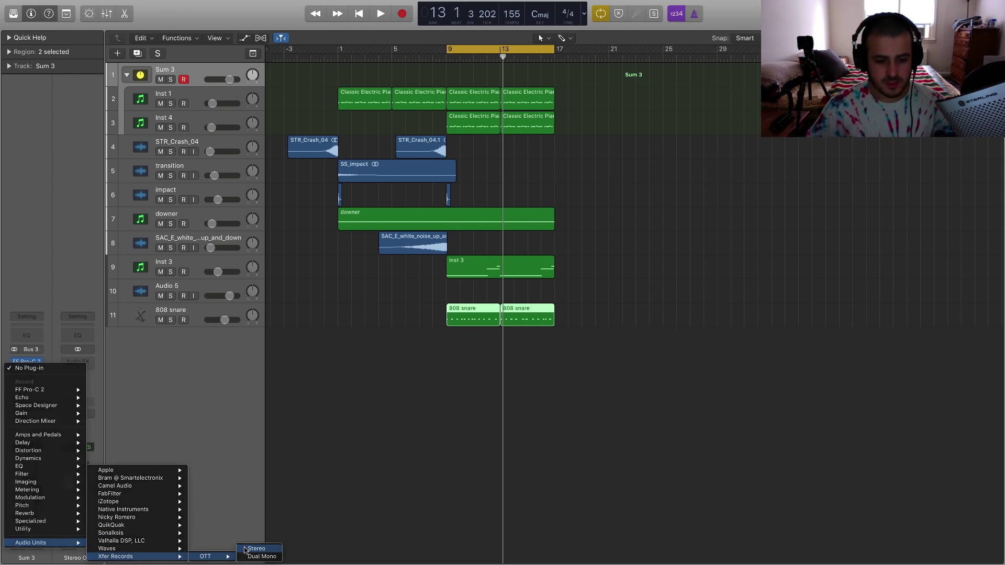
{"action": "left_click", "coordinate": [244, 549]}
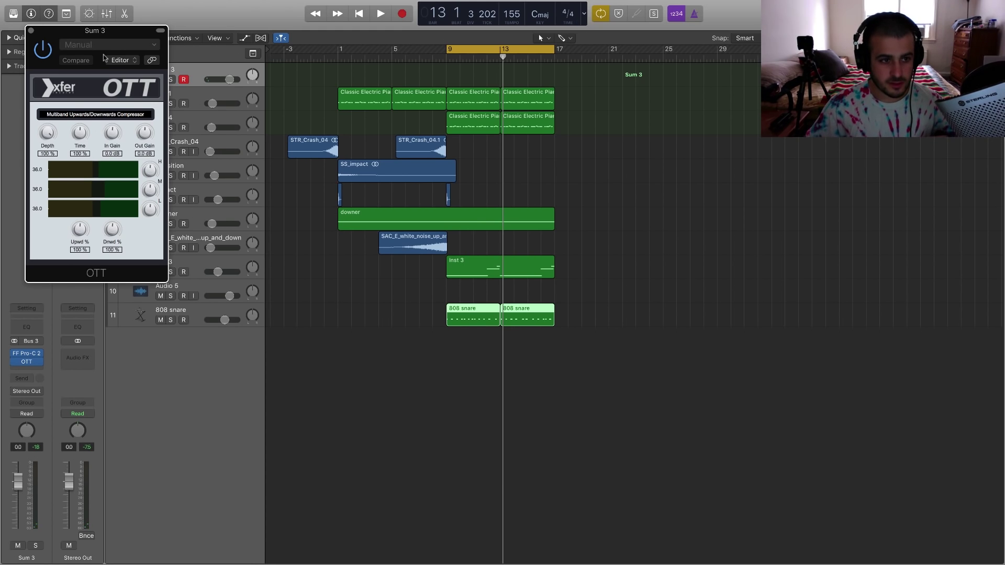
{"action": "left_click_drag", "start_coordinate": [99, 33], "coordinate": [403, 108]}
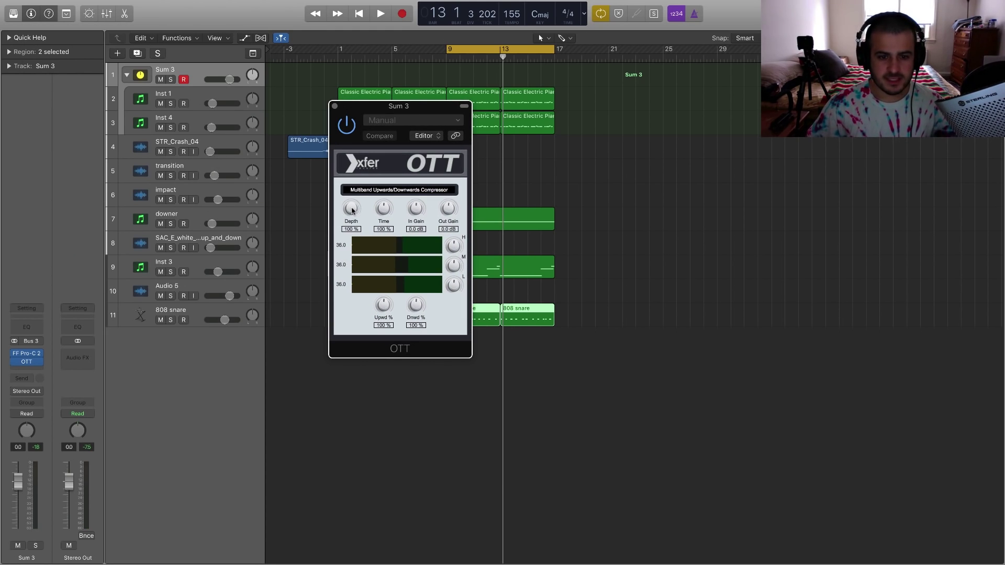
- Lower the OTT depth to about 27% during playback, close the plug-in, and stop playback with the 808 snare track selected
{"action": "key", "text": "space"}
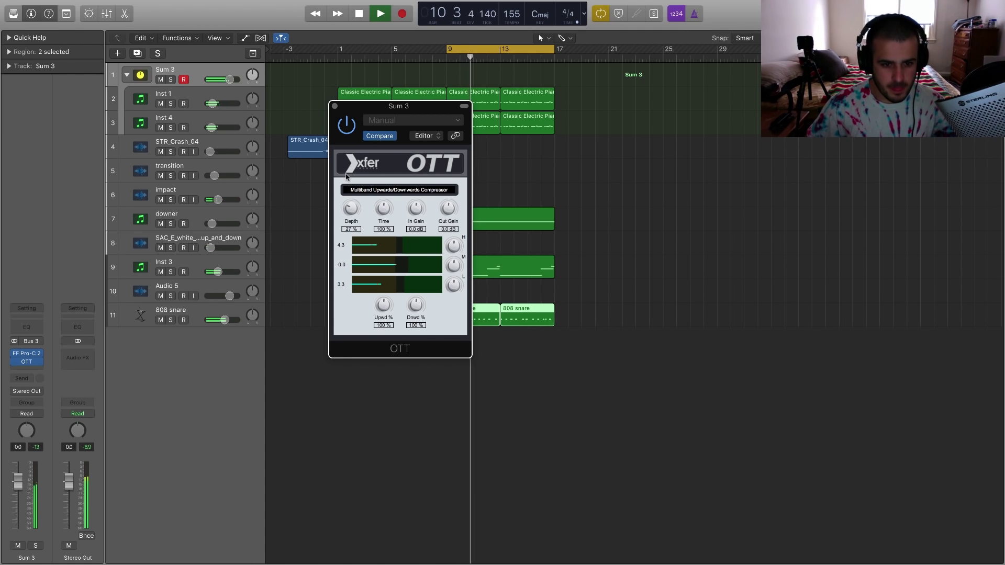
{"action": "left_click_drag", "start_coordinate": [346, 176], "coordinate": [345, 128]}
{"action": "left_click", "coordinate": [334, 106]}
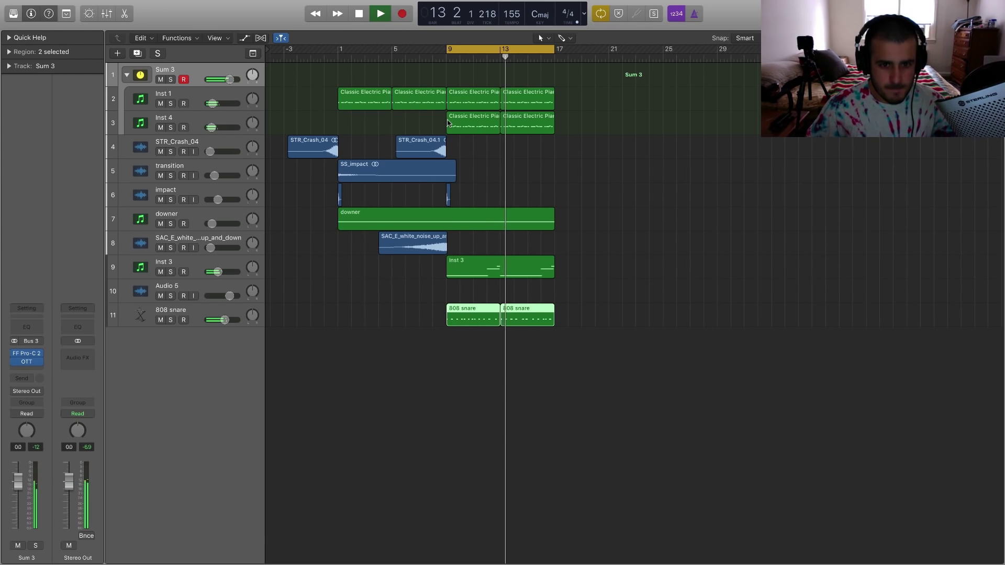
{"action": "left_click", "coordinate": [525, 308]}
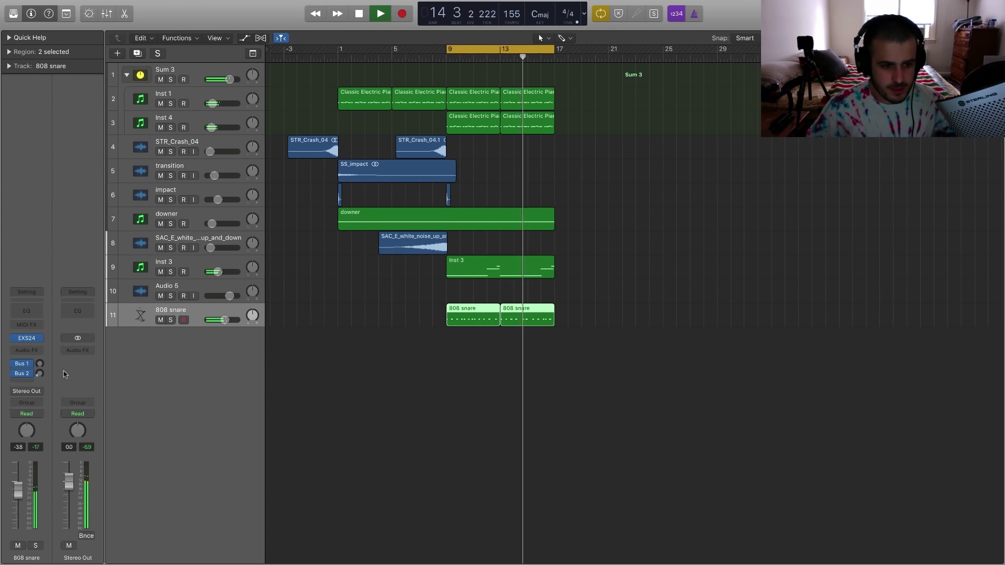
{"action": "key", "text": "space"}
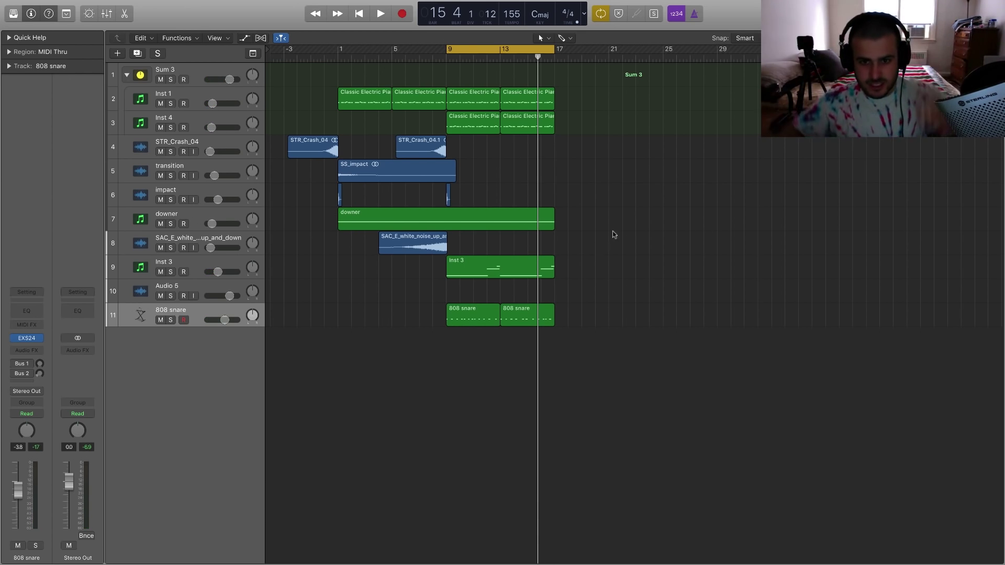
{"action": "left_click_drag", "start_coordinate": [629, 294], "coordinate": [546, 124]}
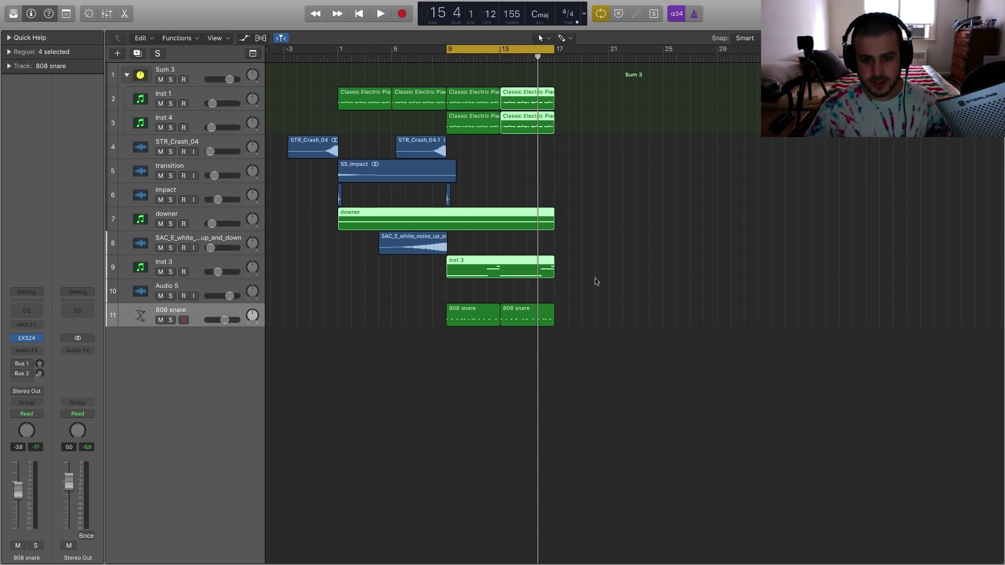
{"action": "left_click_drag", "start_coordinate": [594, 303], "coordinate": [517, 43]}
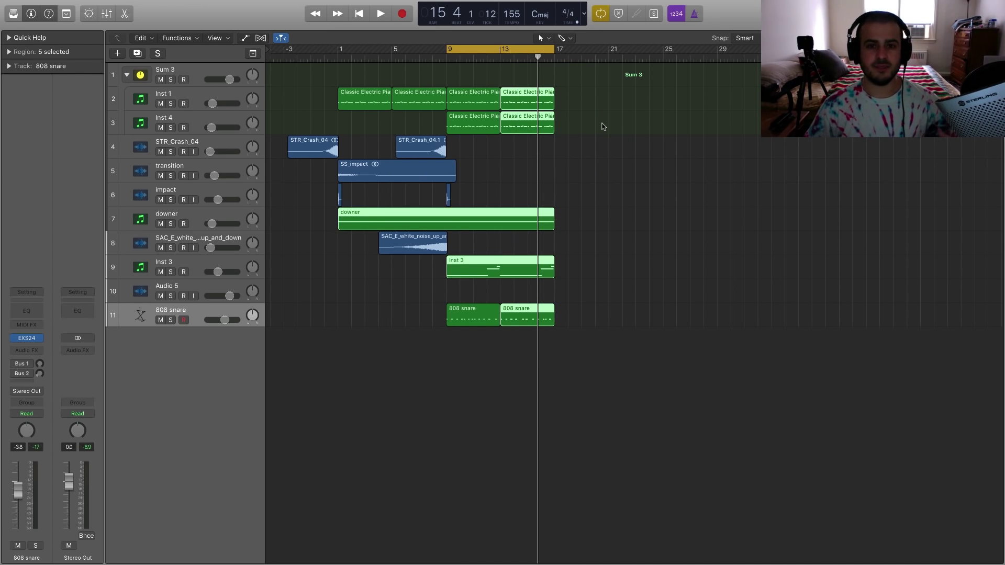
{"action": "left_click", "coordinate": [602, 126]}
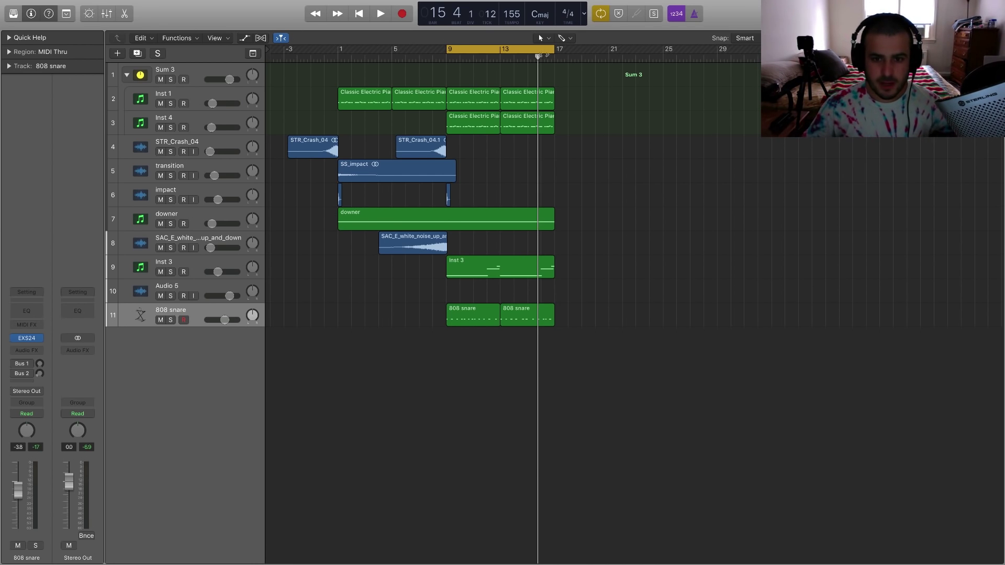
- Set the cycle range from bar 1 to about bar 18 and start playback
{"action": "left_click_drag", "start_coordinate": [544, 54], "coordinate": [649, 52]}
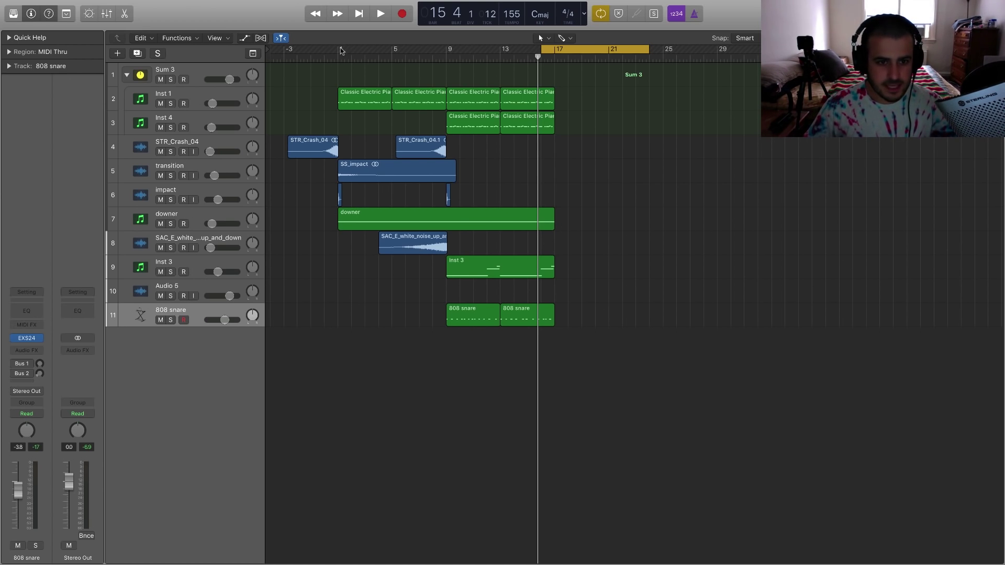
{"action": "left_click_drag", "start_coordinate": [340, 48], "coordinate": [559, 50]}
{"action": "key", "text": "space"}
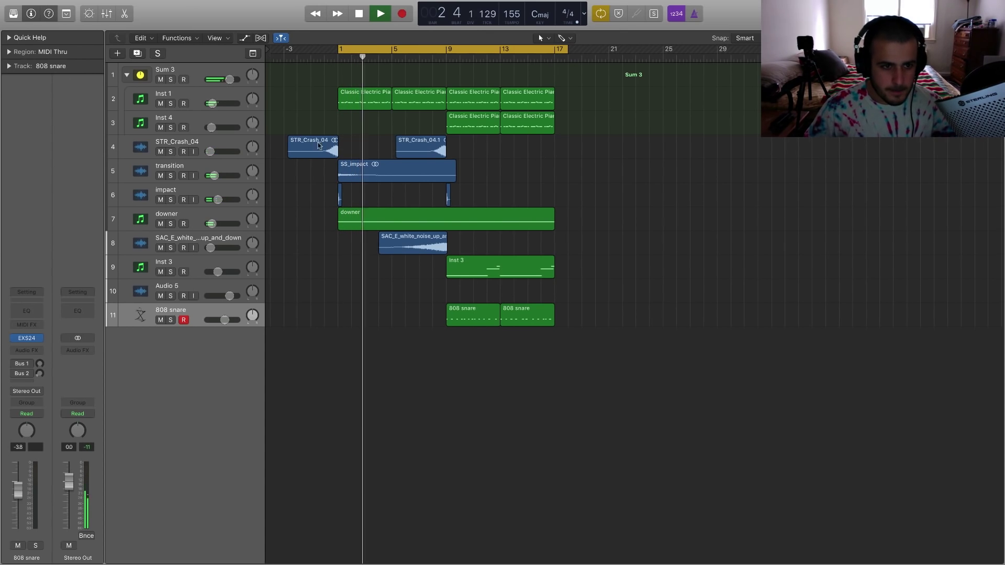
- Add a Channel EQ after OTT on the Sum 3 stack
{"action": "left_click", "coordinate": [198, 77]}
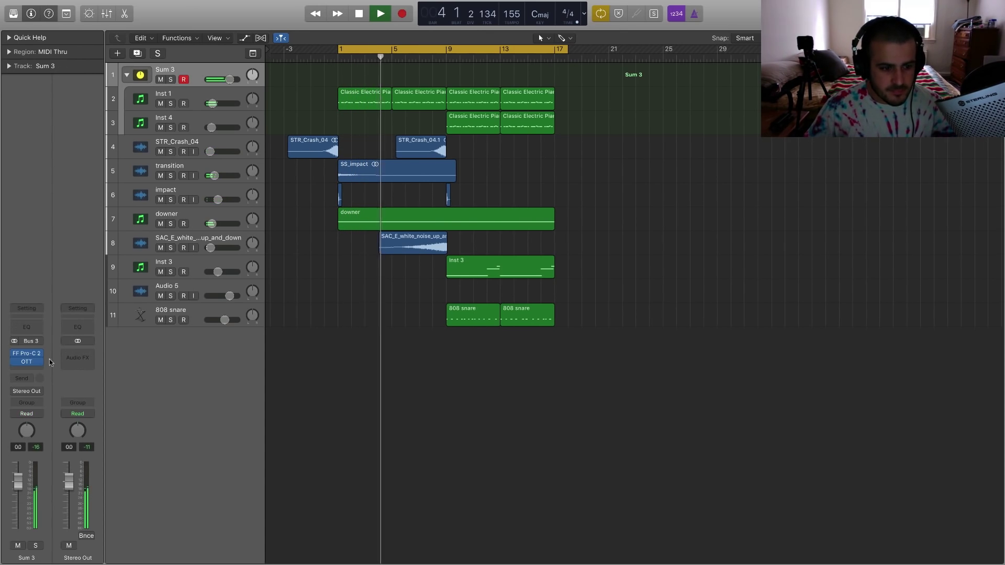
{"action": "left_click", "coordinate": [31, 369]}
{"action": "mouse_move", "coordinate": [68, 474]}
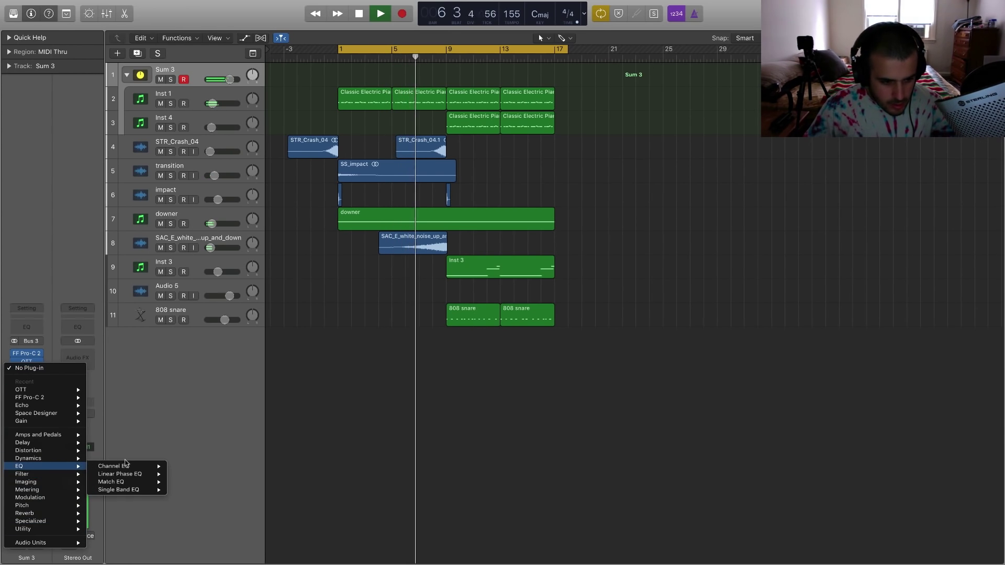
{"action": "mouse_move", "coordinate": [131, 465]}
{"action": "left_click", "coordinate": [187, 465]}
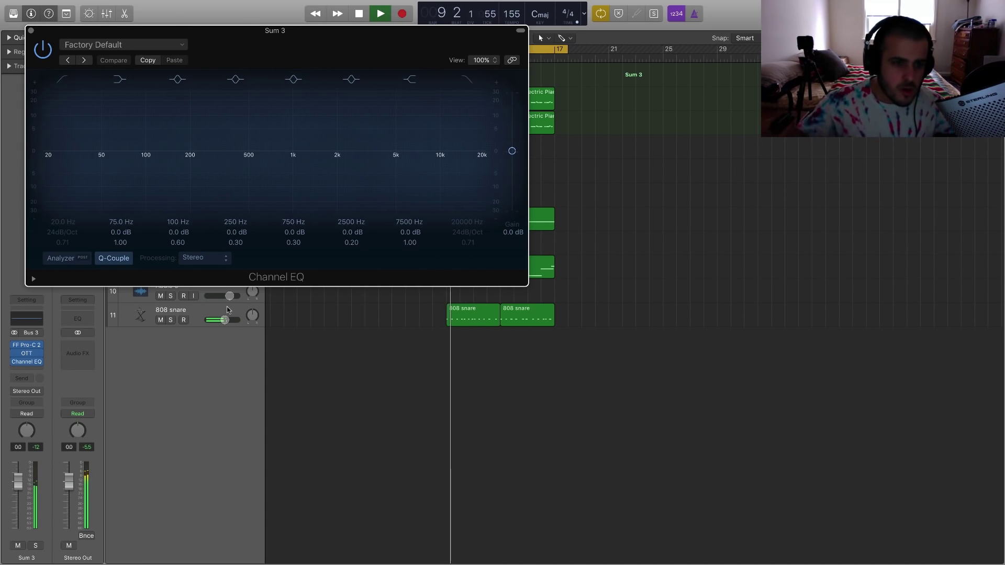
- Enable the Channel EQ's low cut on Sum 3 at 156 Hz with a 48 dB/Oct slope and close the plug-in
{"action": "left_click", "coordinate": [61, 81]}
{"action": "left_click_drag", "start_coordinate": [73, 168], "coordinate": [198, 202]}
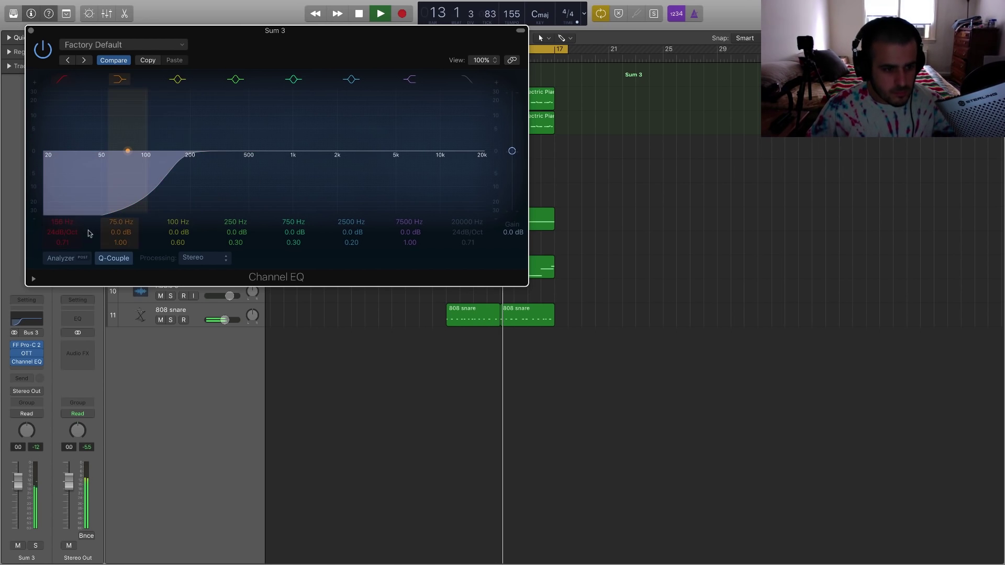
{"action": "left_click_drag", "start_coordinate": [73, 233], "coordinate": [75, 211]}
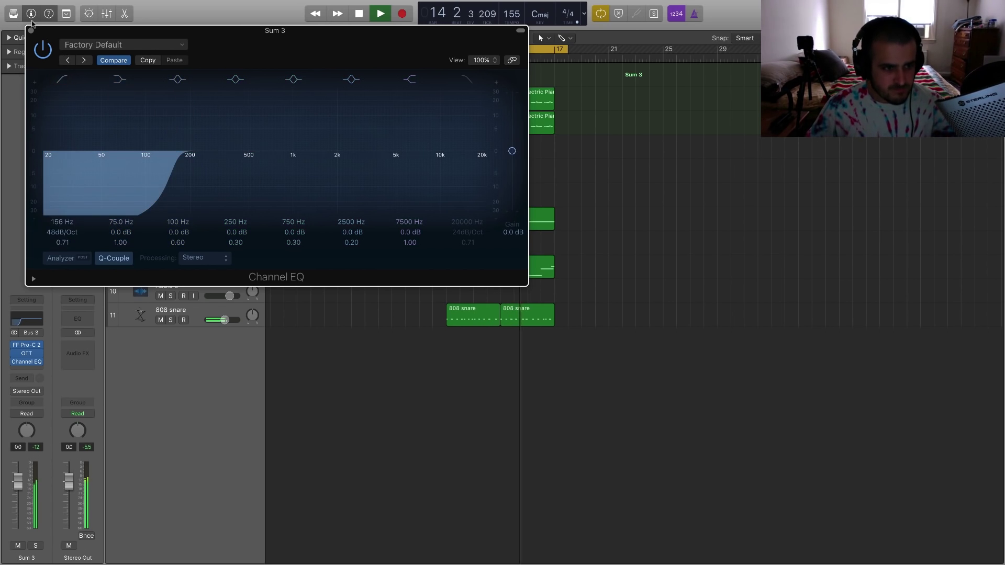
{"action": "key", "text": "super+w"}
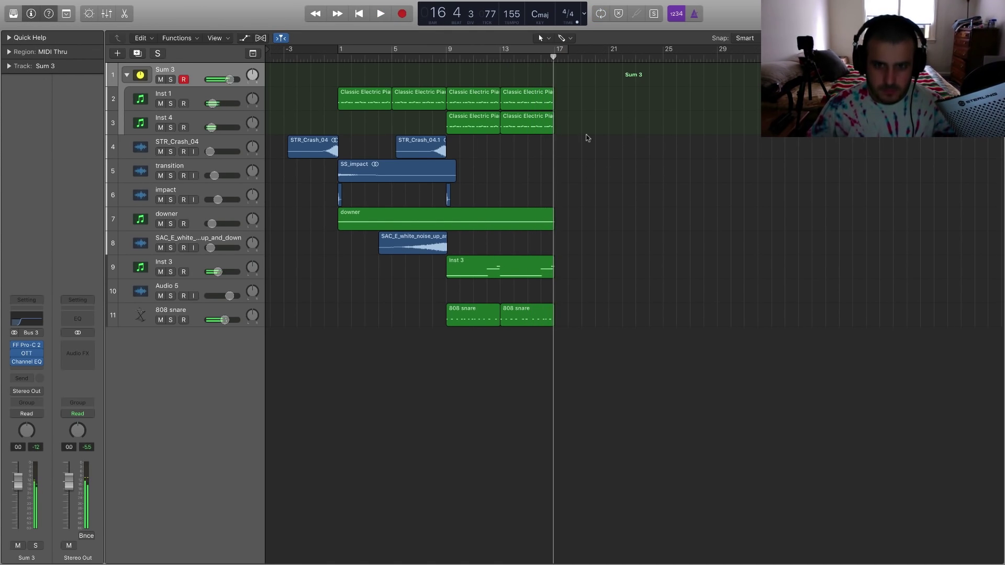
- Set the cycle range to bars 16 through 18
{"action": "key", "text": "super+Right"}
{"action": "key", "text": "super+Right"}
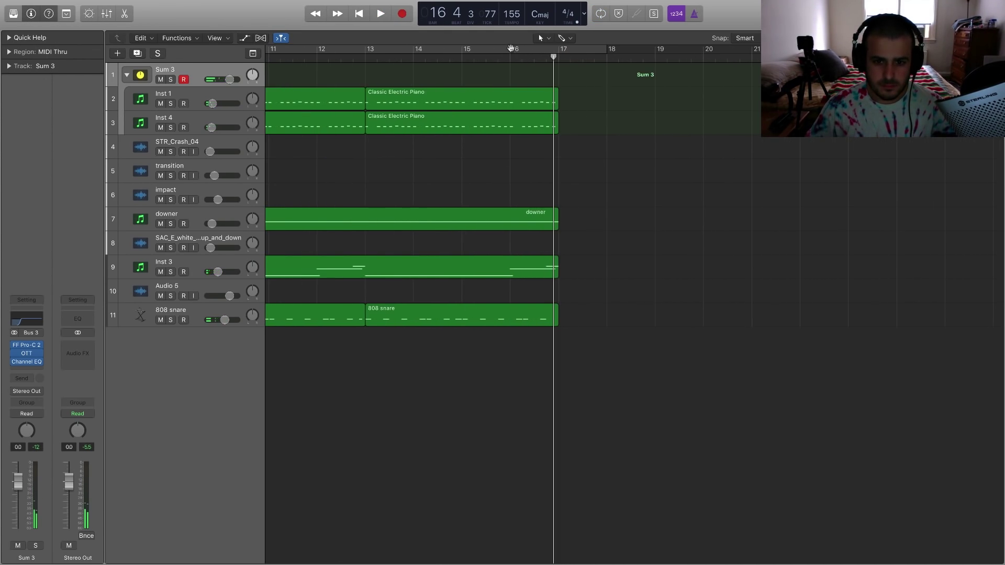
{"action": "left_click_drag", "start_coordinate": [511, 50], "coordinate": [607, 50]}
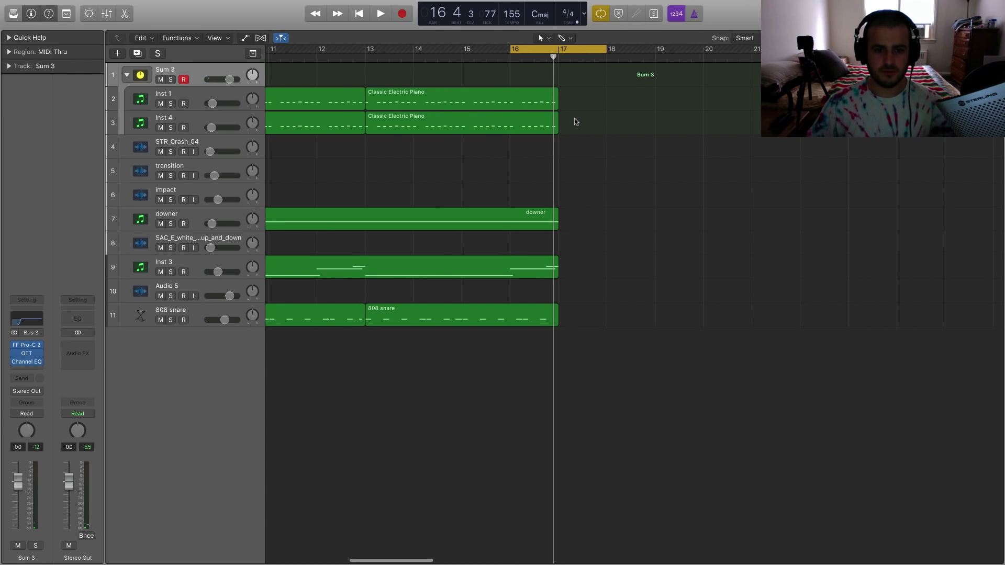
- Extend the cycle range from bar 1 to about bar 31
{"action": "key", "text": "super+Left"}
{"action": "key", "text": "super+Left"}
{"action": "key", "text": "super+Left"}
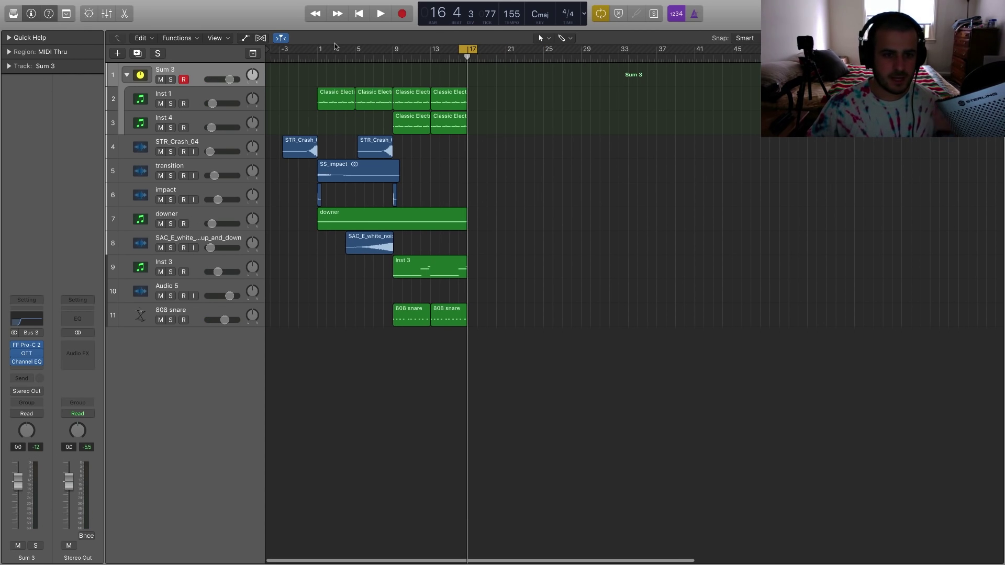
{"action": "left_click_drag", "start_coordinate": [315, 48], "coordinate": [604, 78]}
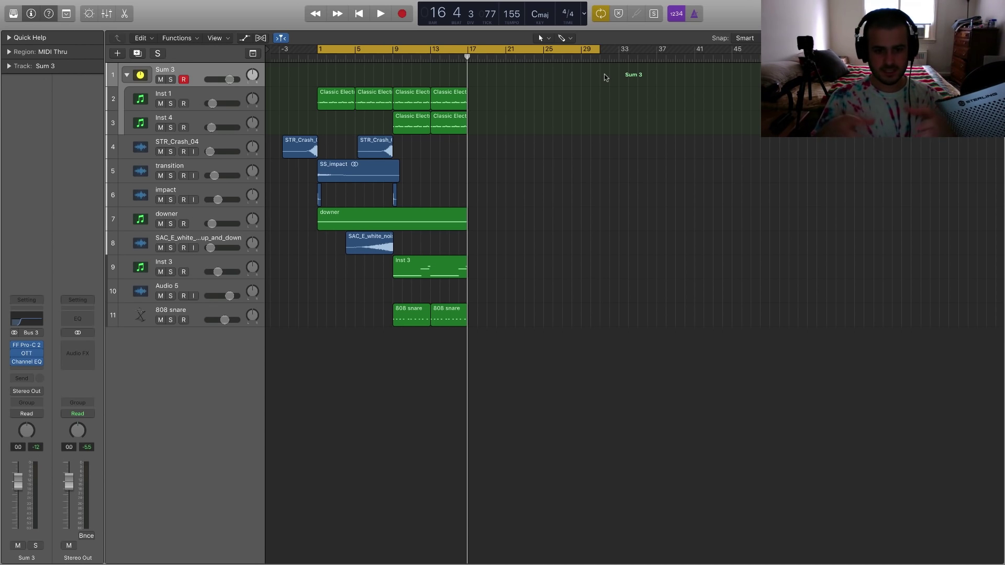
{"action": "left_click_drag", "start_coordinate": [327, 72], "coordinate": [379, 265]}
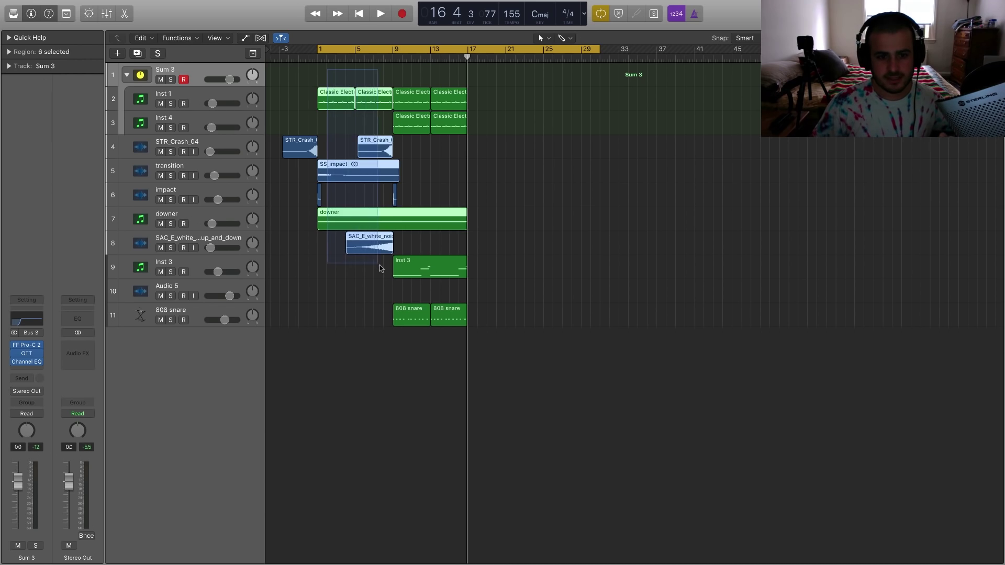
{"action": "left_click_drag", "start_coordinate": [410, 62], "coordinate": [479, 335]}
{"action": "left_click", "coordinate": [518, 319]}
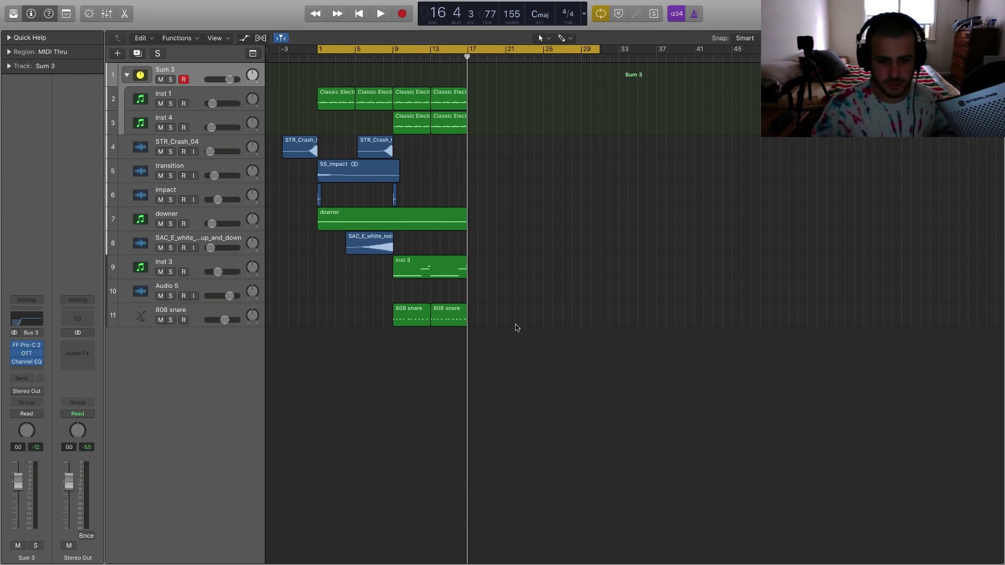
- Shorten the downer region to end at bar 9 and delete the melody, bass and 808 snare regions from bar 9, erasing their automation
{"action": "left_click_drag", "start_coordinate": [464, 224], "coordinate": [392, 224]}
{"action": "left_click_drag", "start_coordinate": [482, 354], "coordinate": [400, 71]}
{"action": "key", "text": "Delete"}
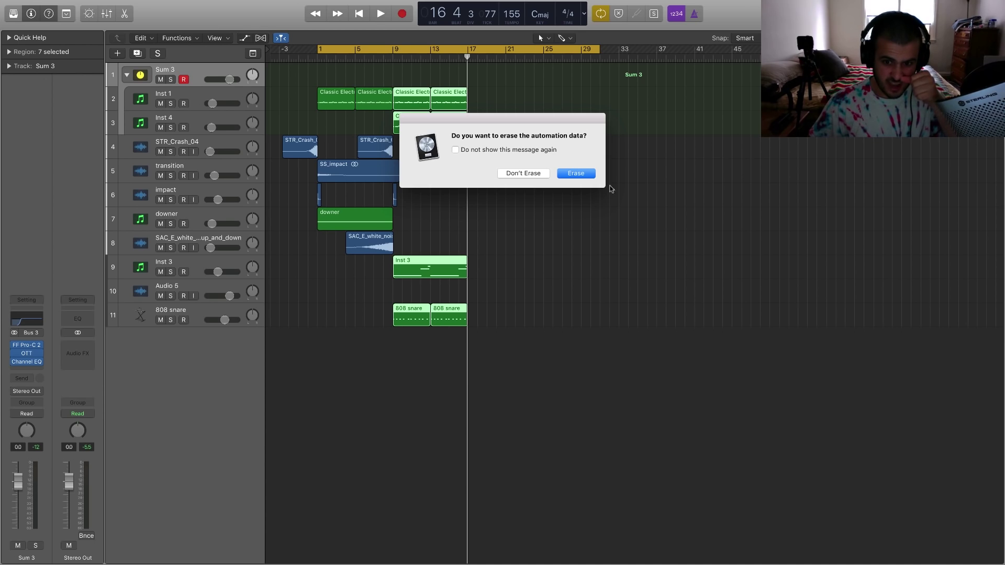
{"action": "left_click", "coordinate": [581, 172]}
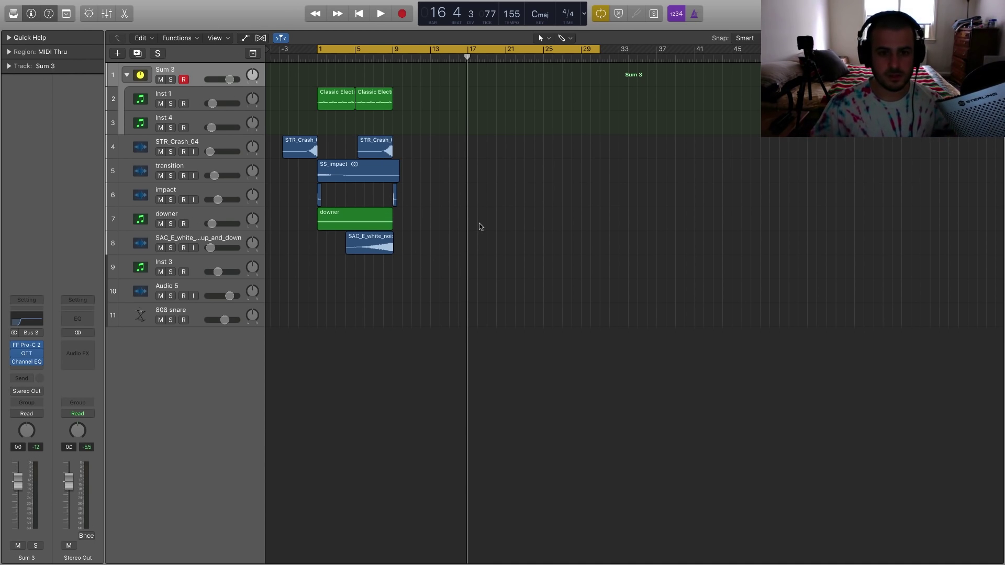
- Repeat the two remaining Inst 1 regions once from bar 9
{"action": "left_click_drag", "start_coordinate": [432, 104], "coordinate": [339, 106]}
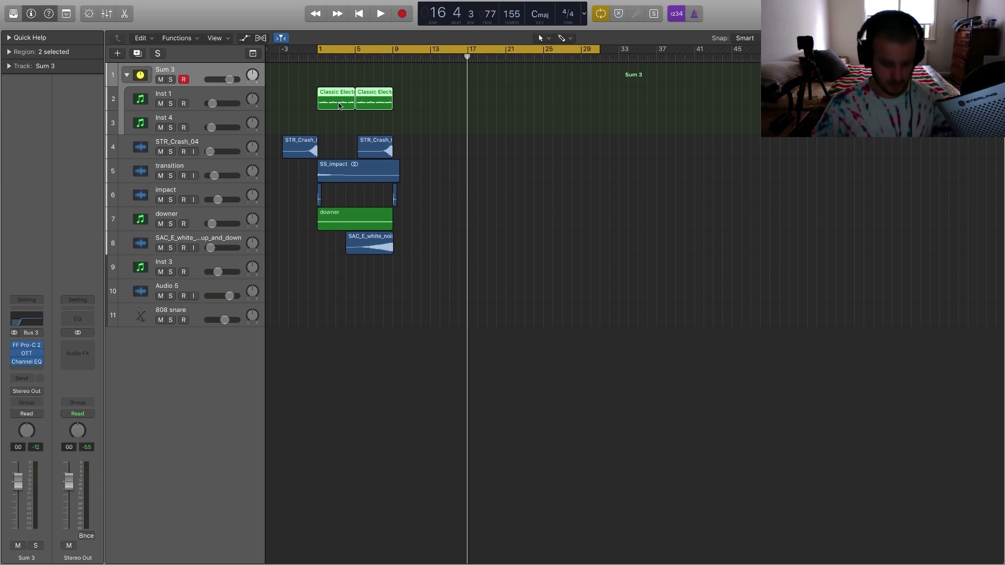
{"action": "key", "text": "super+r"}
{"action": "left_click", "coordinate": [539, 176]}
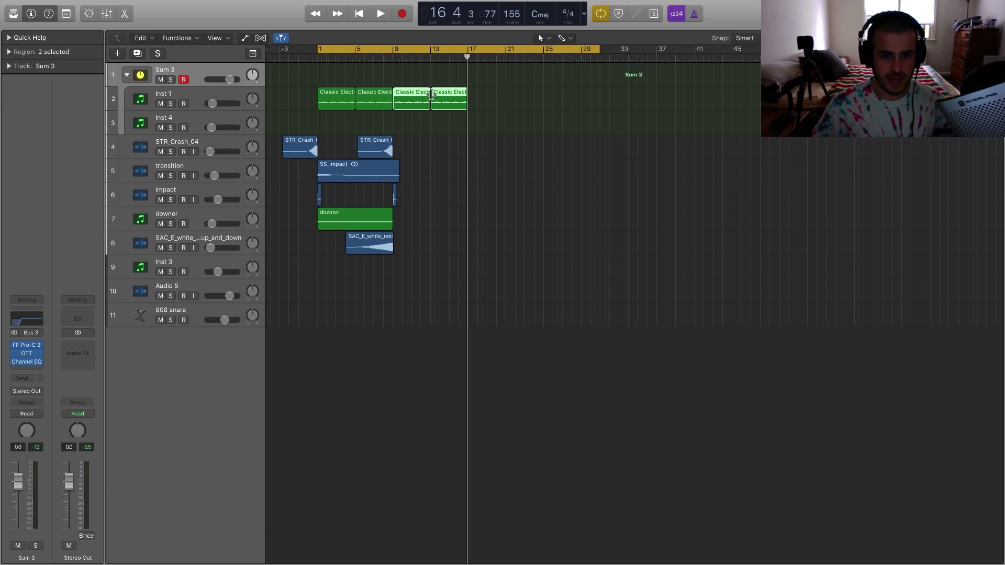
- Undo the region repeat, the deletion and the downer length change, and clear the region selection
{"action": "left_click", "coordinate": [100, 6]}
{"action": "left_click", "coordinate": [99, 16]}
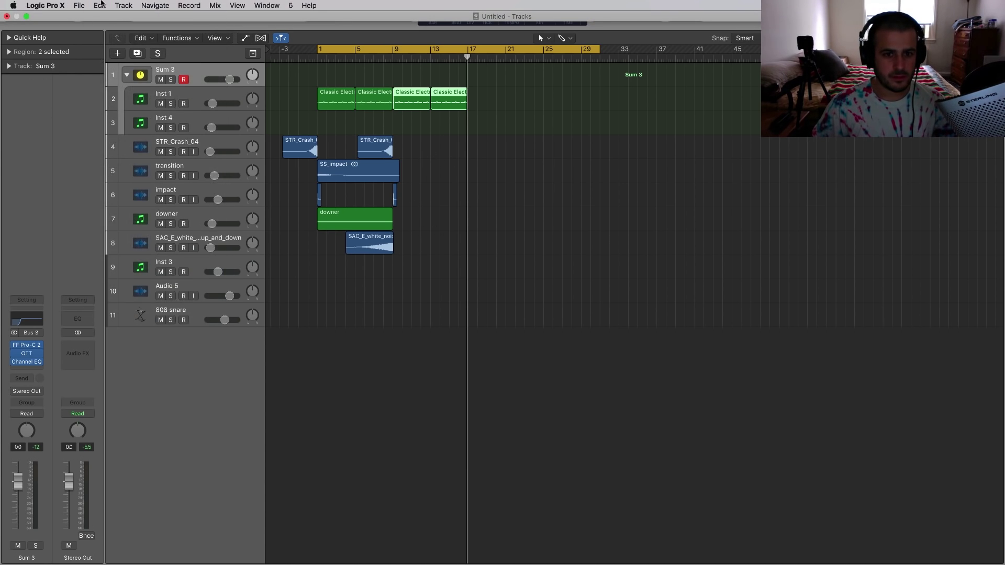
{"action": "left_click", "coordinate": [99, 5]}
{"action": "left_click", "coordinate": [102, 16]}
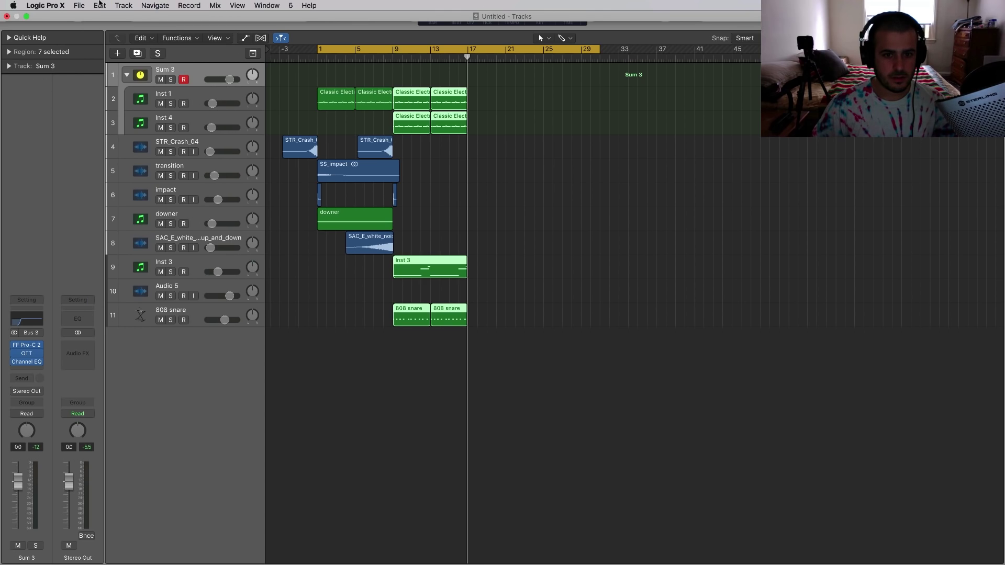
{"action": "left_click", "coordinate": [99, 5]}
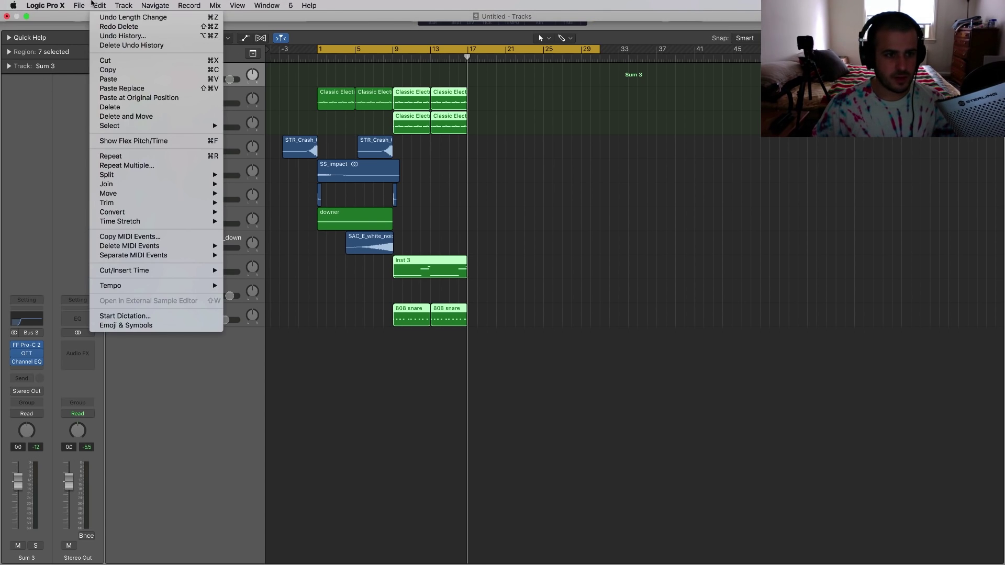
{"action": "left_click", "coordinate": [244, 62]}
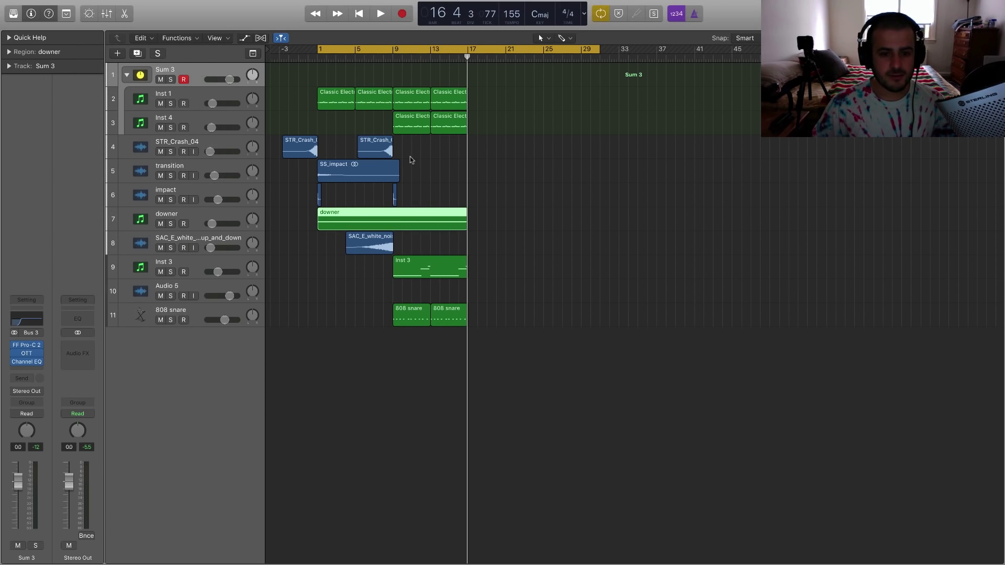
{"action": "left_click", "coordinate": [584, 175]}
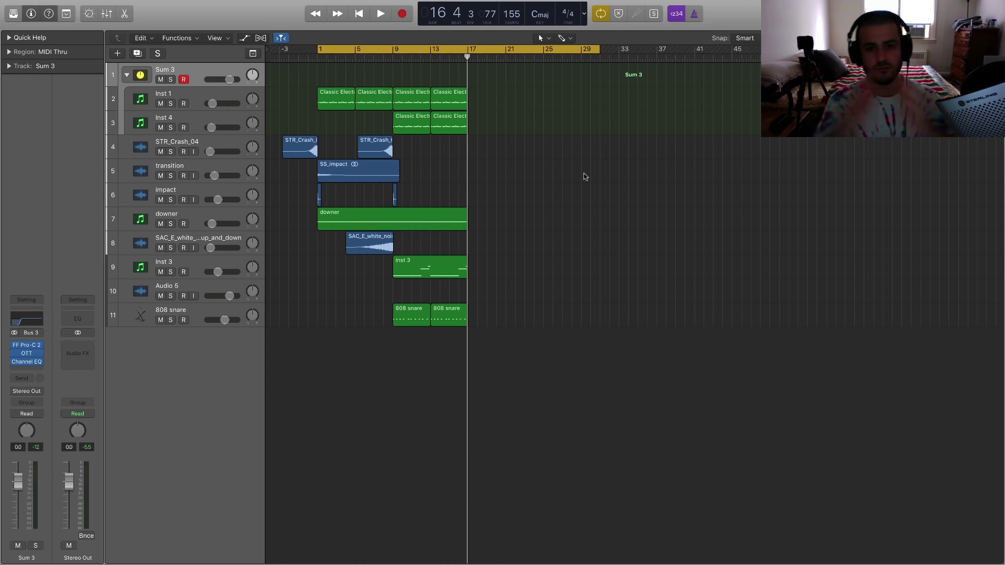